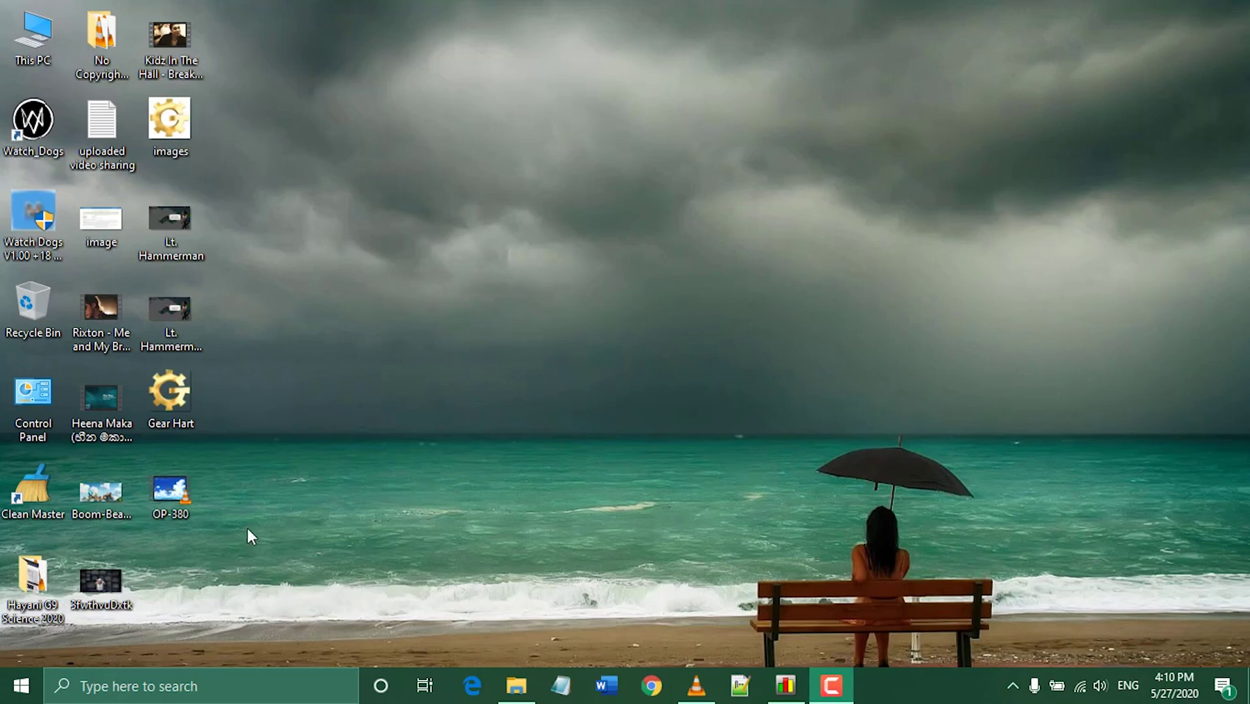
- Open Movavi Video Editor and create a project in full-feature mode
{"action": "left_click", "coordinate": [21, 686]}
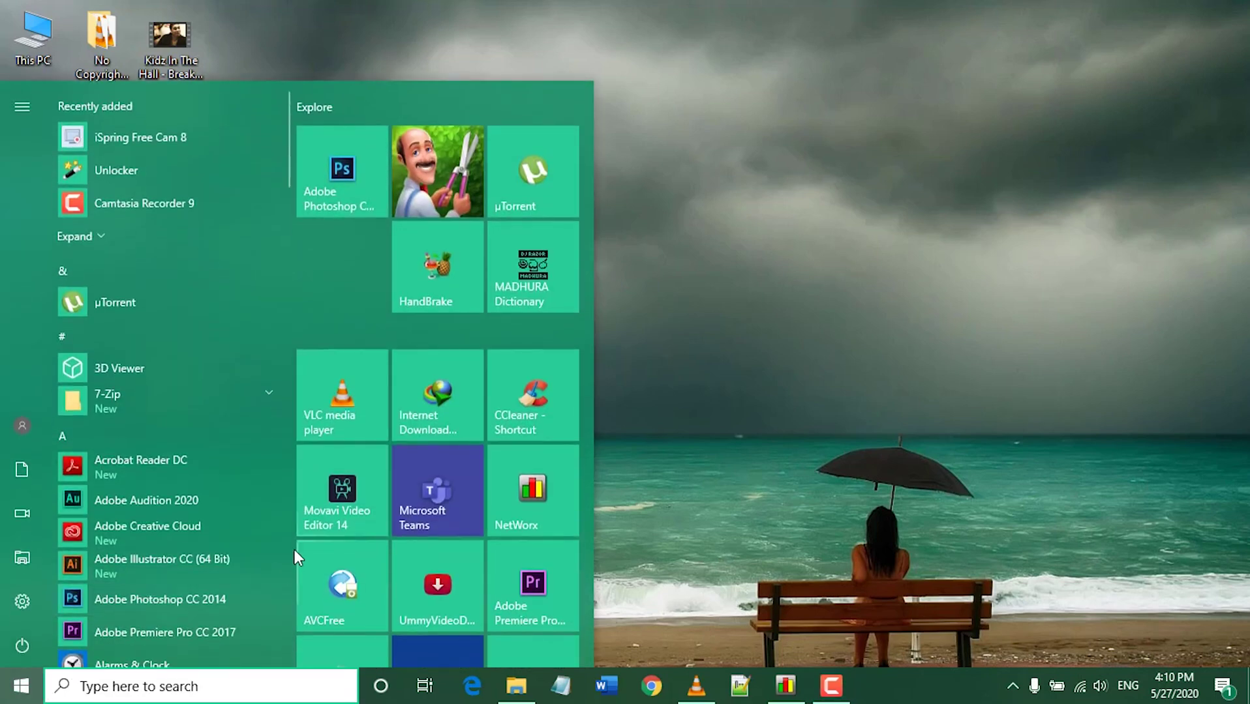
{"action": "left_click", "coordinate": [332, 497]}
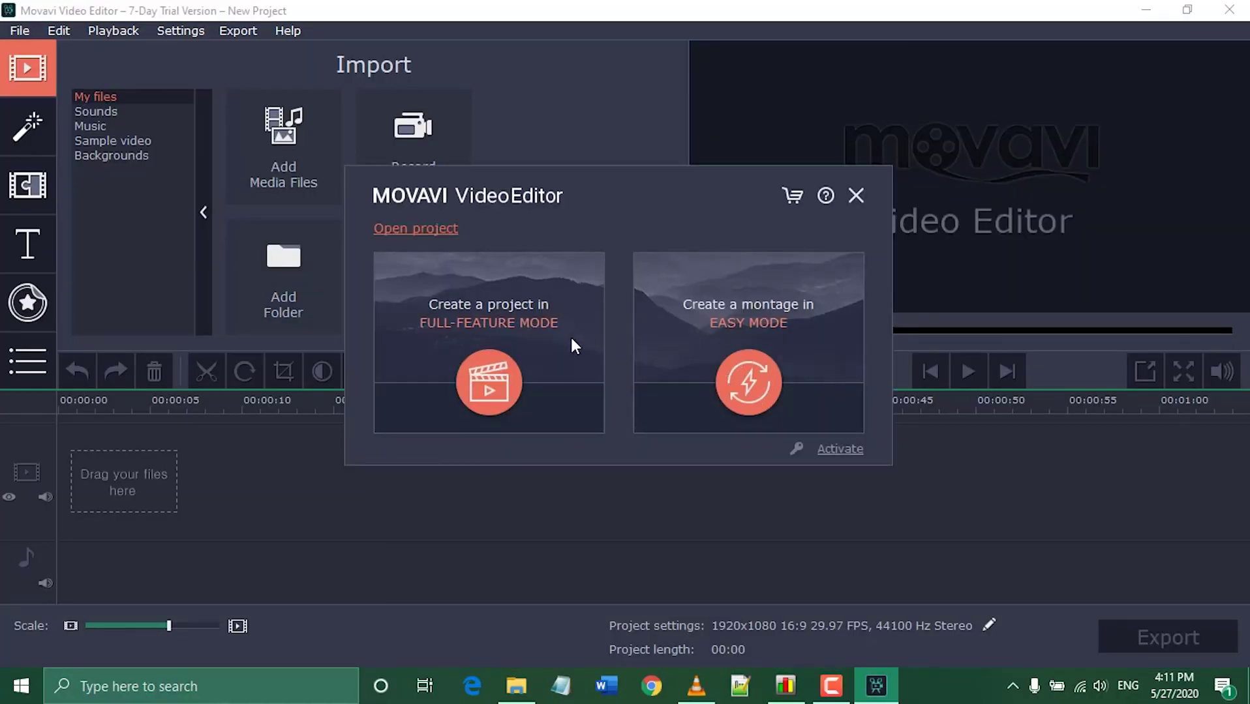
{"action": "left_click", "coordinate": [484, 387]}
{"action": "left_click", "coordinate": [20, 31]}
{"action": "left_click", "coordinate": [26, 49]}
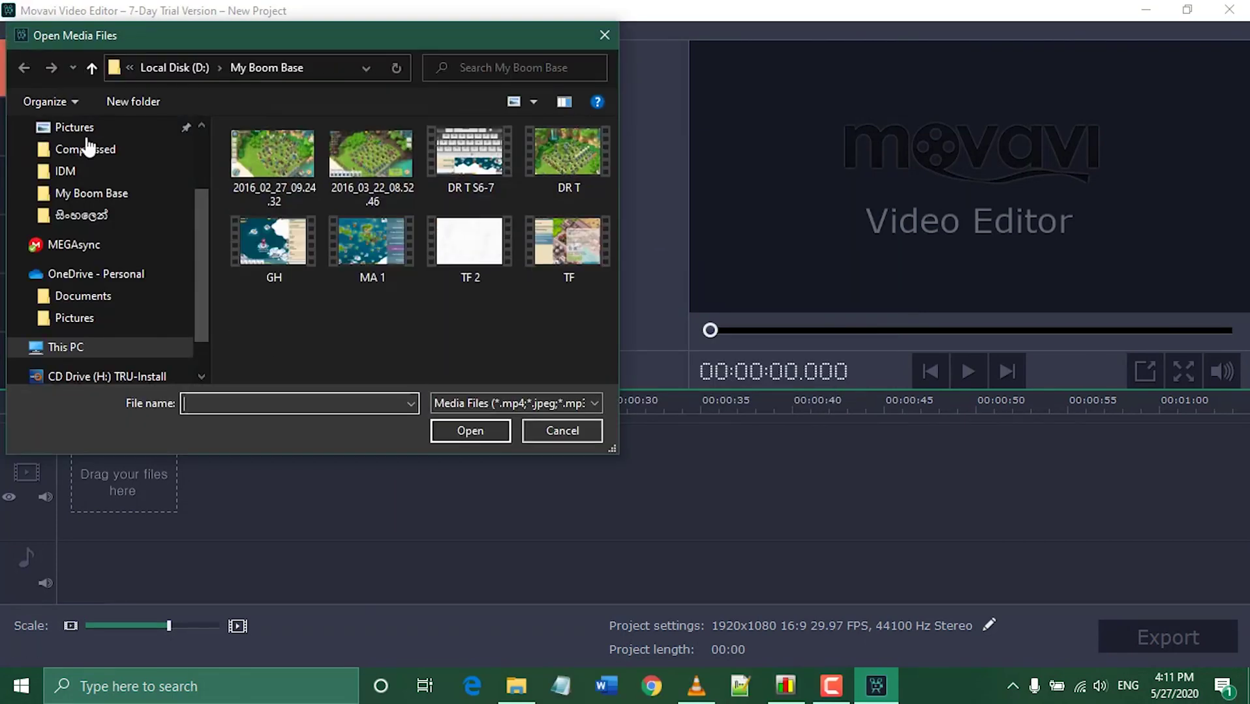
{"action": "scroll", "coordinate": [205, 173], "scroll_direction": "up", "scroll_amount": 2}
{"action": "left_click", "coordinate": [137, 167]}
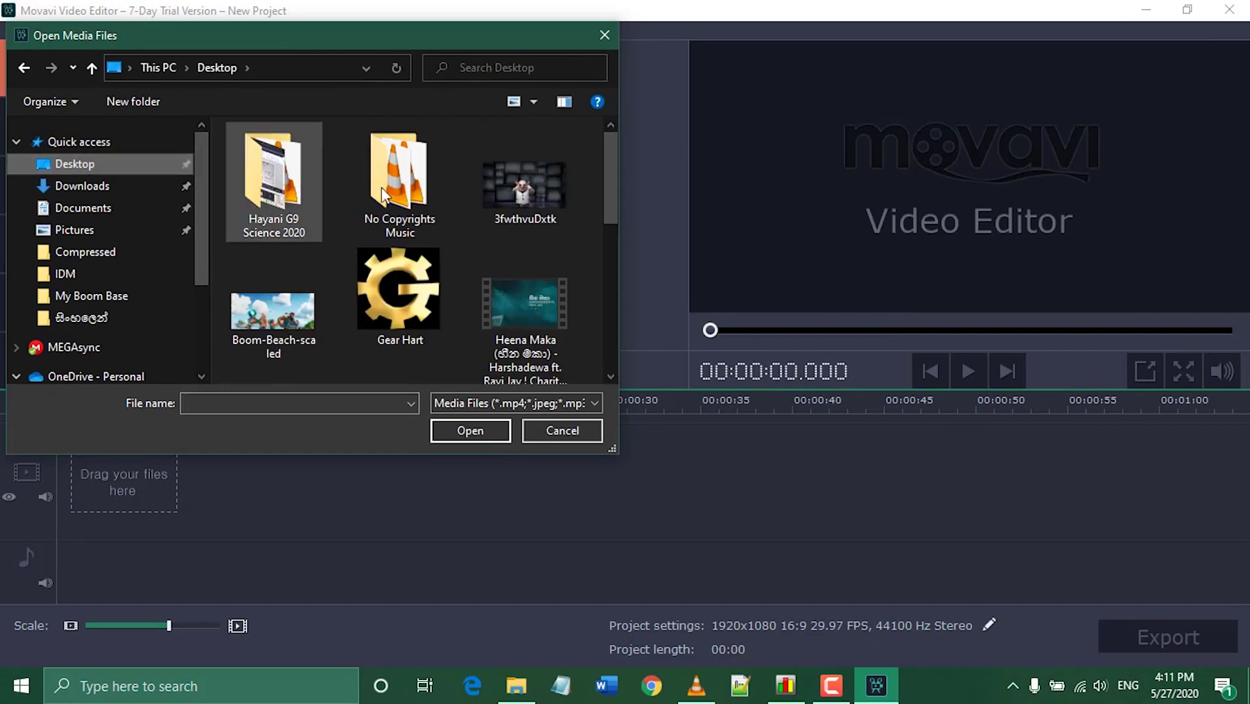
{"action": "left_click_drag", "start_coordinate": [607, 179], "coordinate": [629, 302]}
{"action": "left_click", "coordinate": [563, 431]}
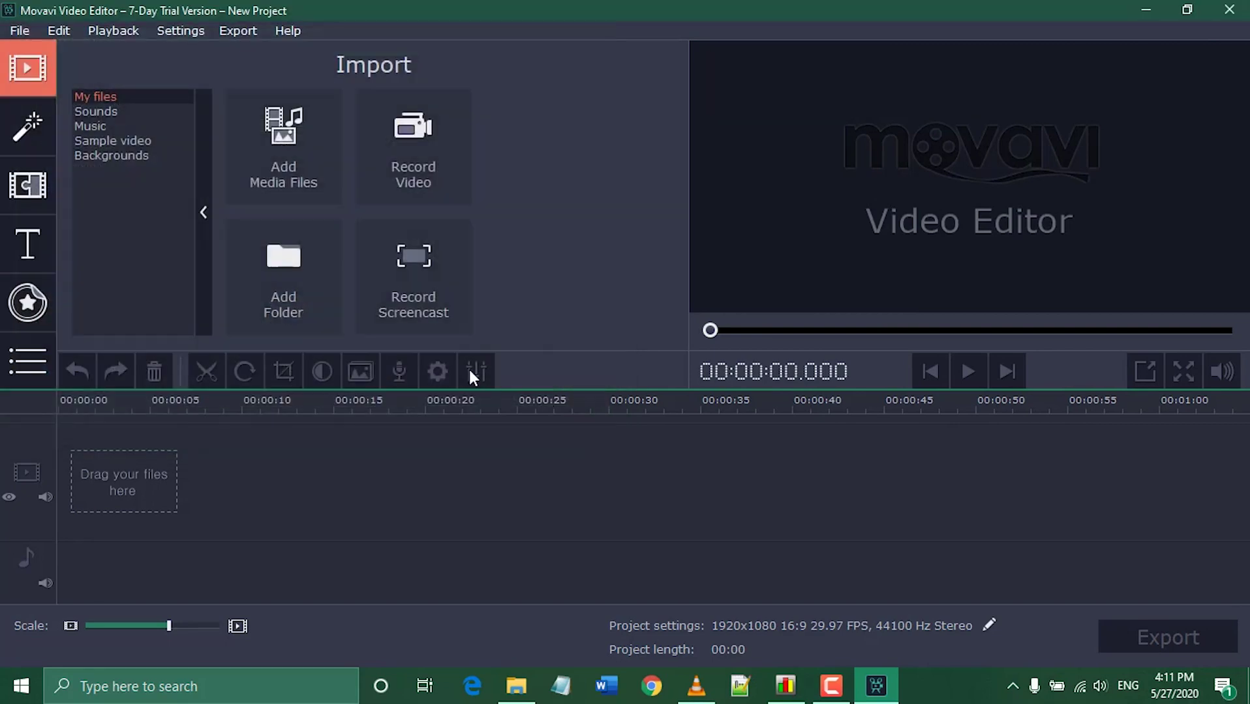
- Add the OP-380 video from the Desktop folder to the project timeline
{"action": "left_click", "coordinate": [306, 131]}
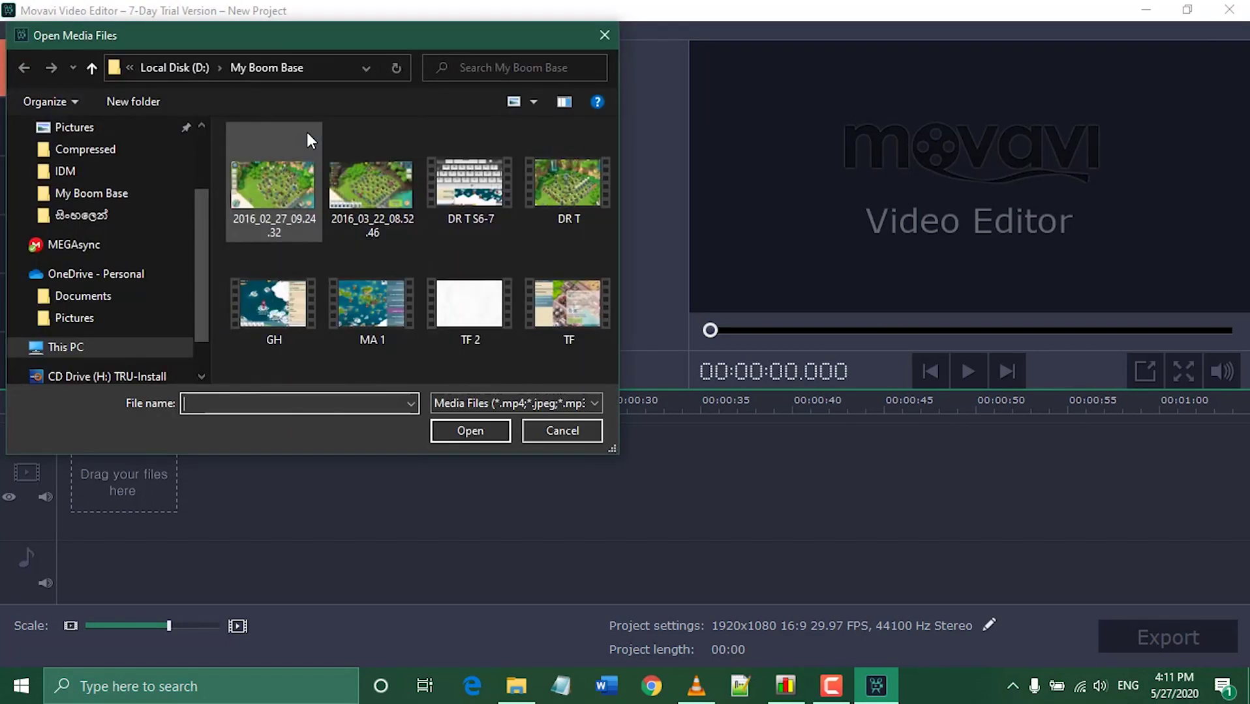
{"action": "scroll", "coordinate": [203, 154], "scroll_direction": "up", "scroll_amount": 2}
{"action": "left_click", "coordinate": [170, 164]}
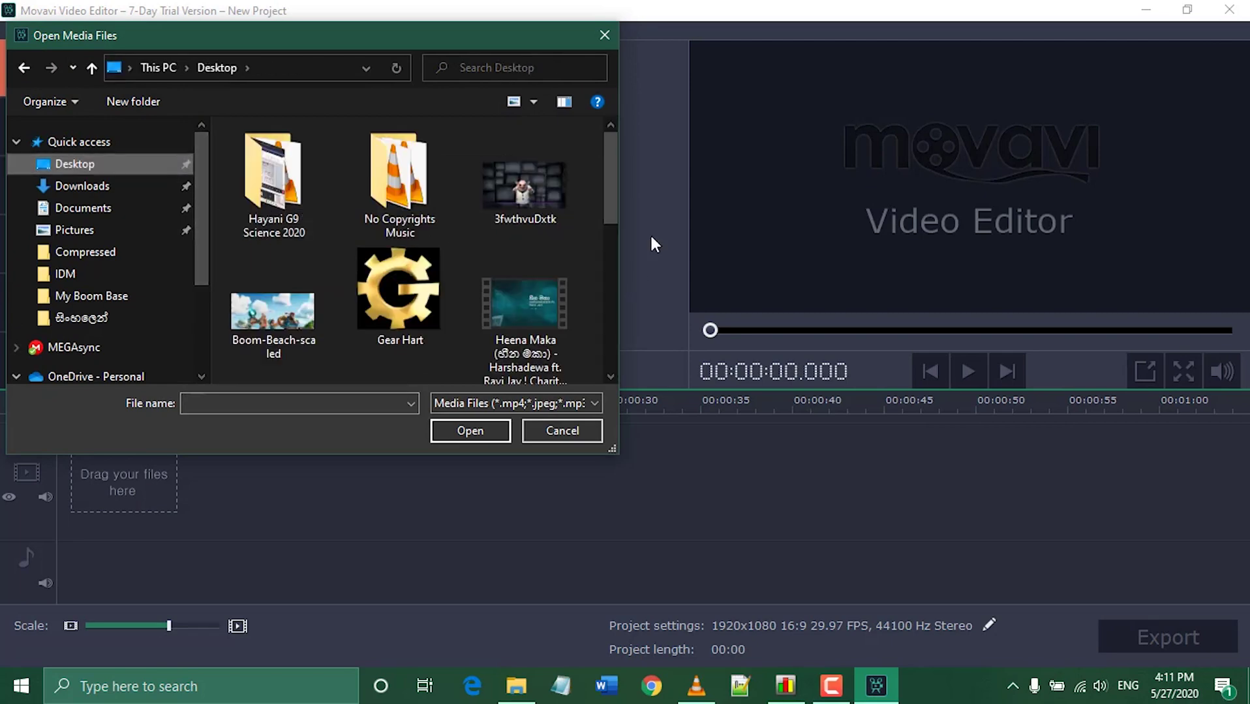
{"action": "left_click_drag", "start_coordinate": [614, 204], "coordinate": [606, 308]}
{"action": "left_click", "coordinate": [525, 248]}
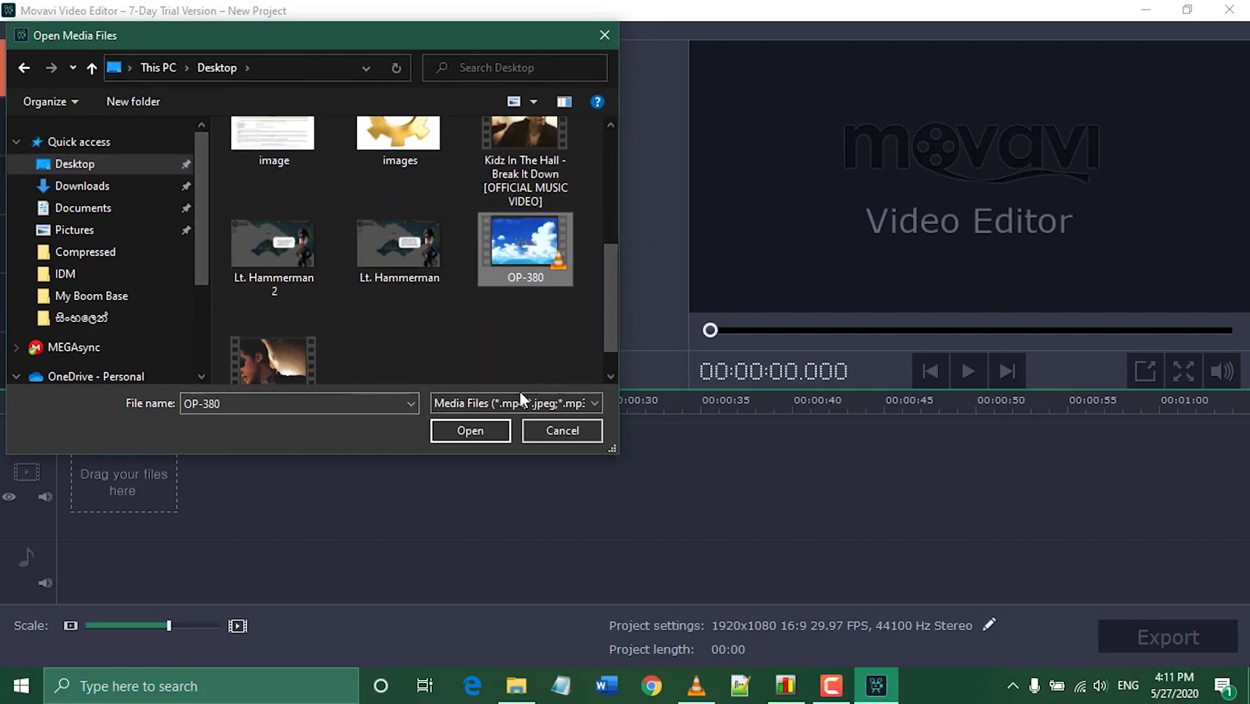
{"action": "left_click", "coordinate": [471, 431]}
{"action": "left_click_drag", "start_coordinate": [1222, 252], "coordinate": [1225, 319]}
- Preview the OP-380 clip briefly at its start and again from about 00:17:33
{"action": "left_click", "coordinate": [968, 372]}
{"action": "left_click", "coordinate": [969, 372]}
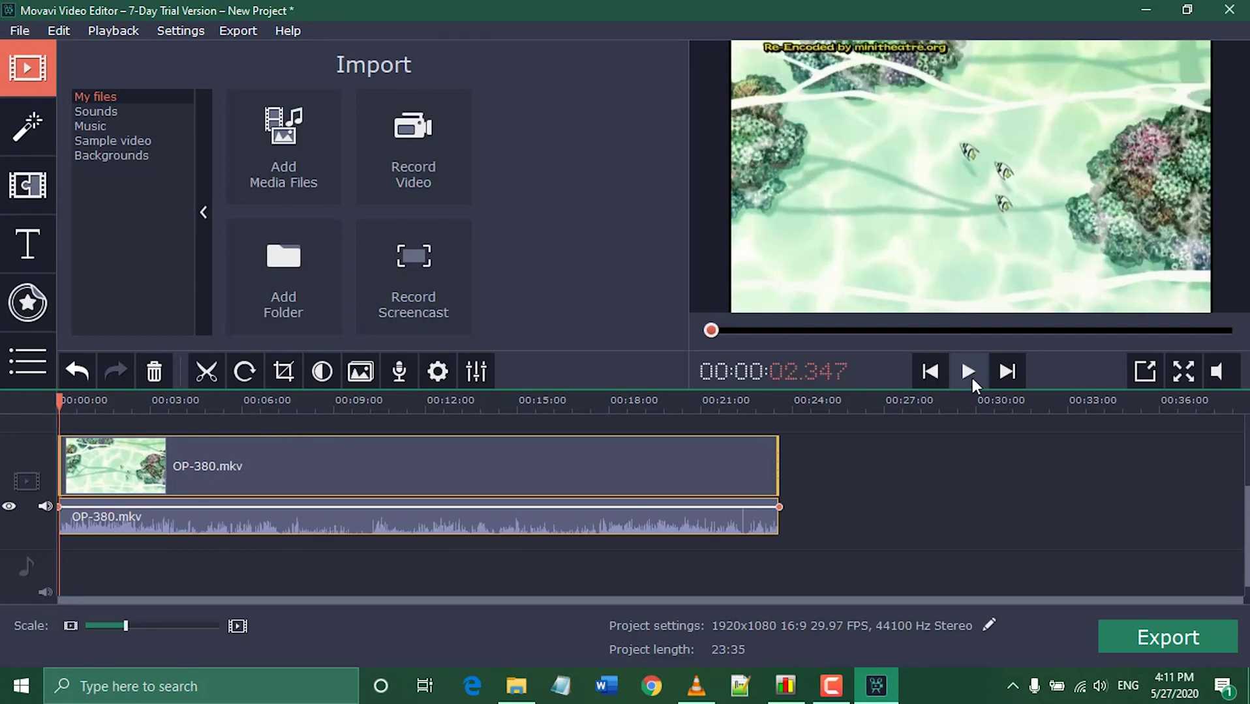
{"action": "left_click_drag", "start_coordinate": [59, 400], "coordinate": [598, 388]}
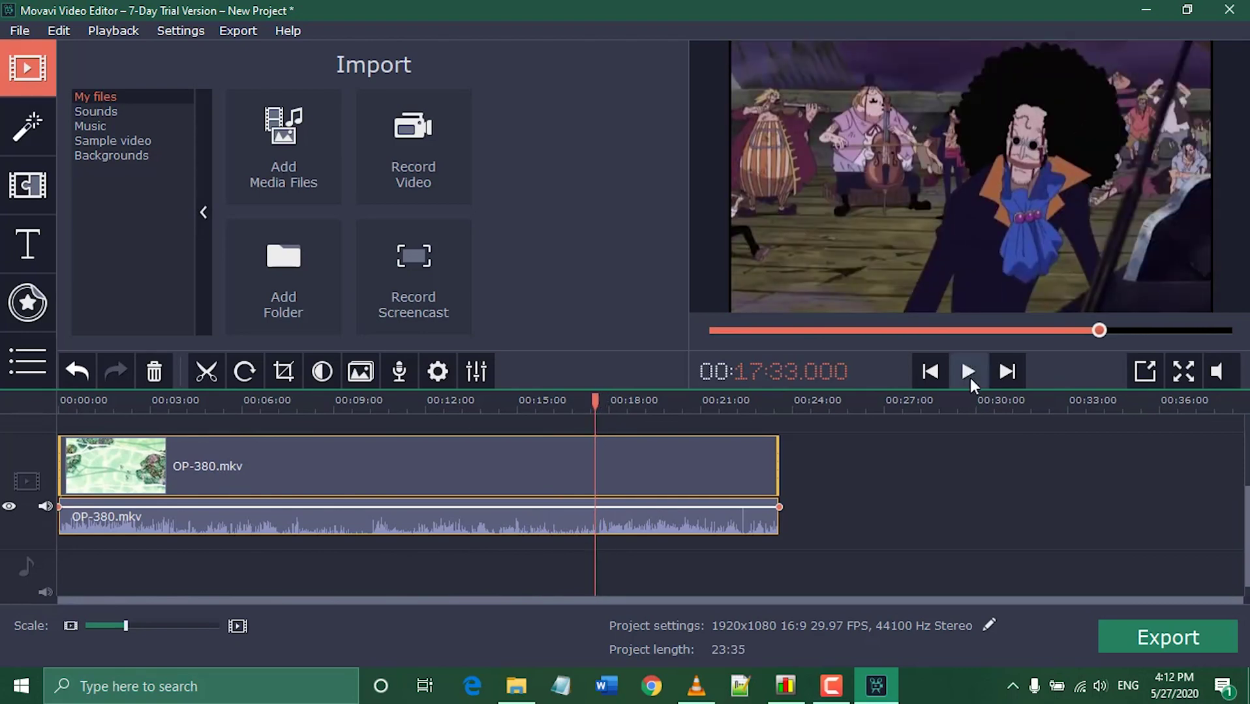
{"action": "left_click", "coordinate": [969, 371]}
{"action": "left_click", "coordinate": [962, 377]}
- Place the playhead precisely at 00:17:37.867, where the wanted scene of the OP-380 clip starts
{"action": "left_click_drag", "start_coordinate": [125, 626], "coordinate": [201, 627]}
{"action": "left_click_drag", "start_coordinate": [617, 400], "coordinate": [114, 425]}
{"action": "left_click_drag", "start_coordinate": [202, 626], "coordinate": [206, 626]}
{"action": "left_click_drag", "start_coordinate": [626, 402], "coordinate": [1114, 402]}
{"action": "left_click_drag", "start_coordinate": [206, 626], "coordinate": [202, 626]}
{"action": "left_click_drag", "start_coordinate": [626, 403], "coordinate": [1191, 405]}
{"action": "scroll", "coordinate": [826, 488], "scroll_direction": "down", "scroll_amount": 5}
{"action": "left_click_drag", "start_coordinate": [660, 402], "coordinate": [1159, 405]}
{"action": "scroll", "coordinate": [746, 415], "scroll_direction": "down", "scroll_amount": 5}
{"action": "left_click_drag", "start_coordinate": [940, 403], "coordinate": [1048, 430]}
{"action": "scroll", "coordinate": [828, 417], "scroll_direction": "down", "scroll_amount": 5}
{"action": "left_click_drag", "start_coordinate": [828, 403], "coordinate": [861, 420]}
{"action": "left_click_drag", "start_coordinate": [204, 624], "coordinate": [208, 625]}
{"action": "mouse_move", "coordinate": [626, 401]}
{"action": "left_mouse_down"}
{"action": "mouse_move", "coordinate": [614, 401]}
{"action": "mouse_move", "coordinate": [630, 400]}
{"action": "left_mouse_up"}
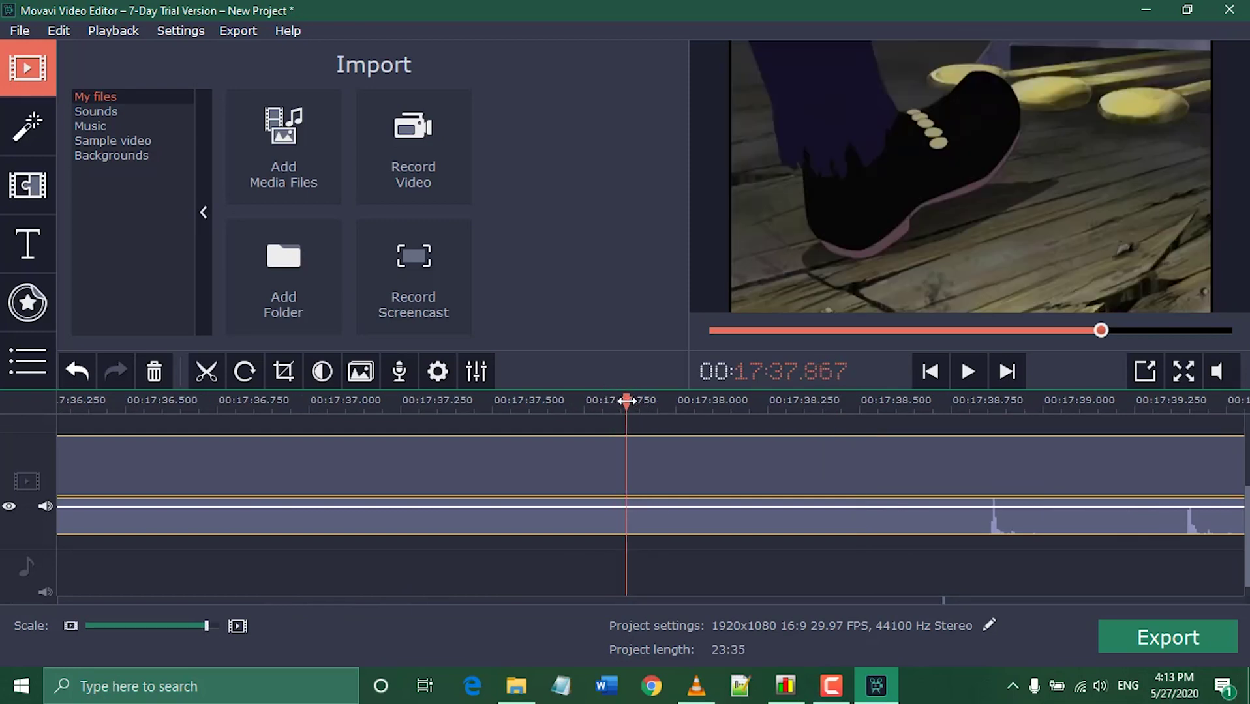
- Split the OP-380 clip at the playhead and delete the part before the cut
{"action": "left_click", "coordinate": [207, 371]}
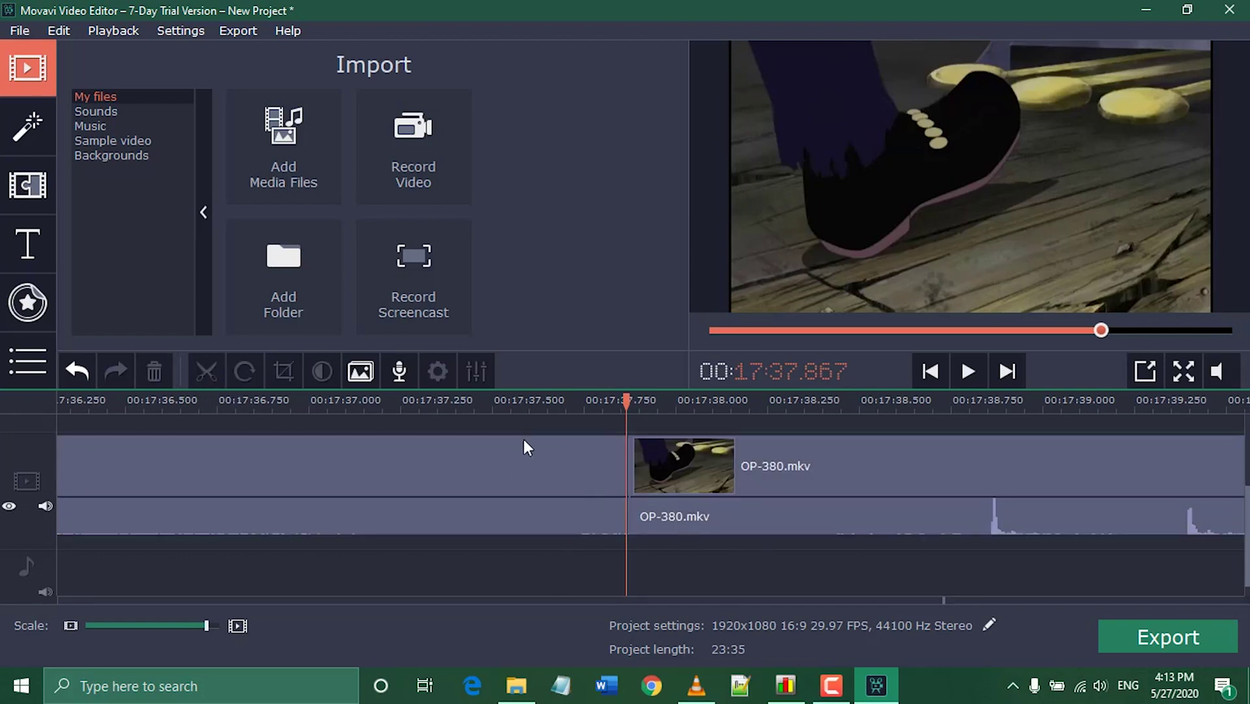
{"action": "left_click", "coordinate": [529, 469]}
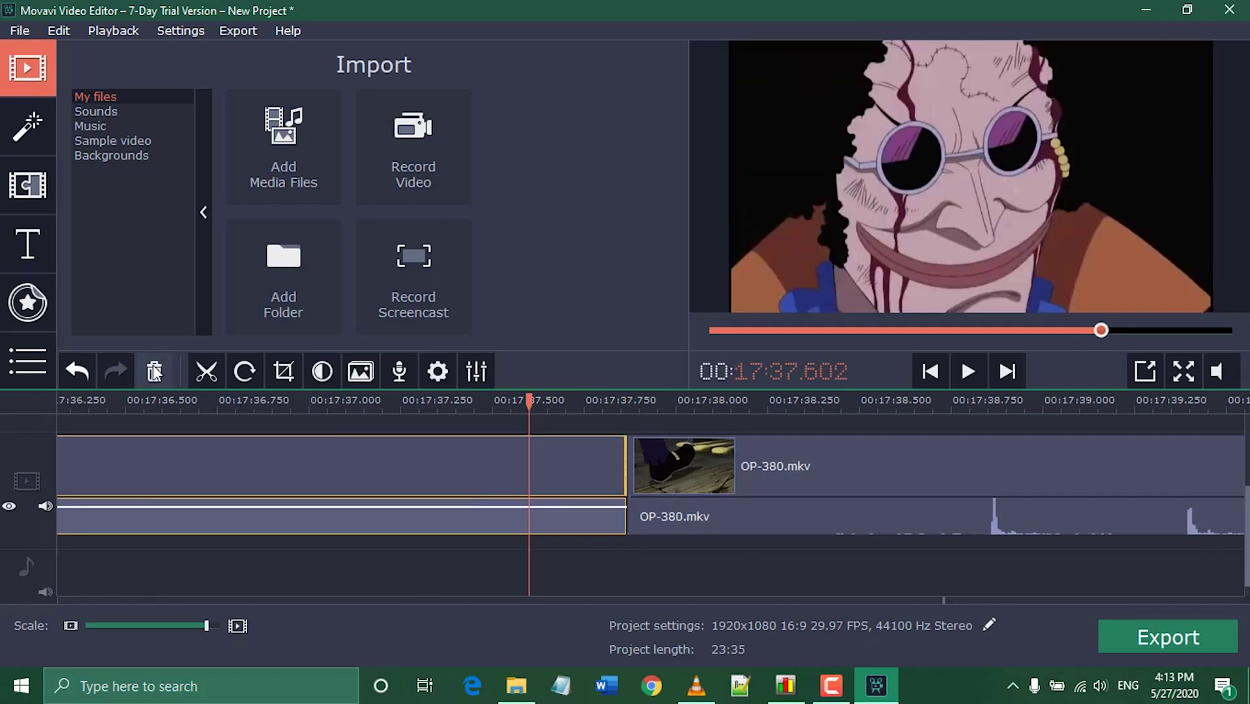
{"action": "left_click", "coordinate": [155, 372]}
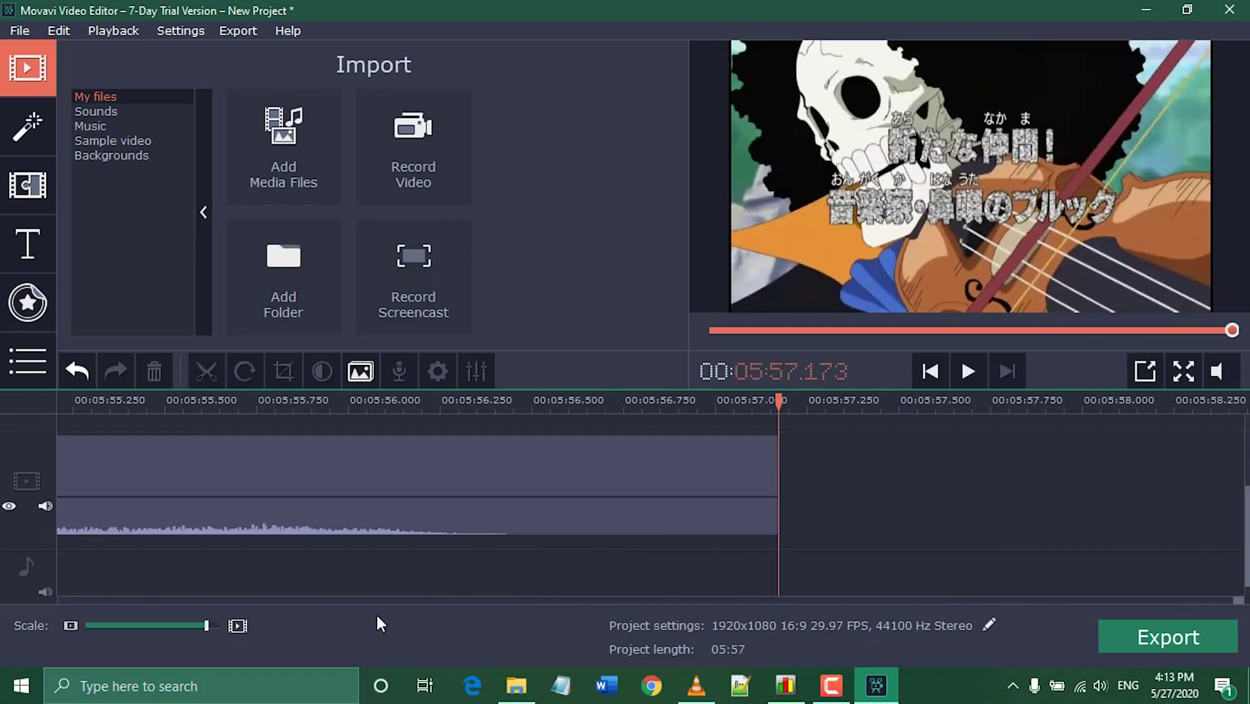
- Split the remaining clip at 00:04:55.050 and delete the part after the cut
{"action": "left_click_drag", "start_coordinate": [207, 625], "coordinate": [139, 625]}
{"action": "left_click", "coordinate": [384, 405]}
{"action": "left_click_drag", "start_coordinate": [305, 416], "coordinate": [507, 421]}
{"action": "left_click_drag", "start_coordinate": [143, 625], "coordinate": [195, 627]}
{"action": "left_click_drag", "start_coordinate": [622, 401], "coordinate": [340, 391]}
{"action": "left_click", "coordinate": [958, 367]}
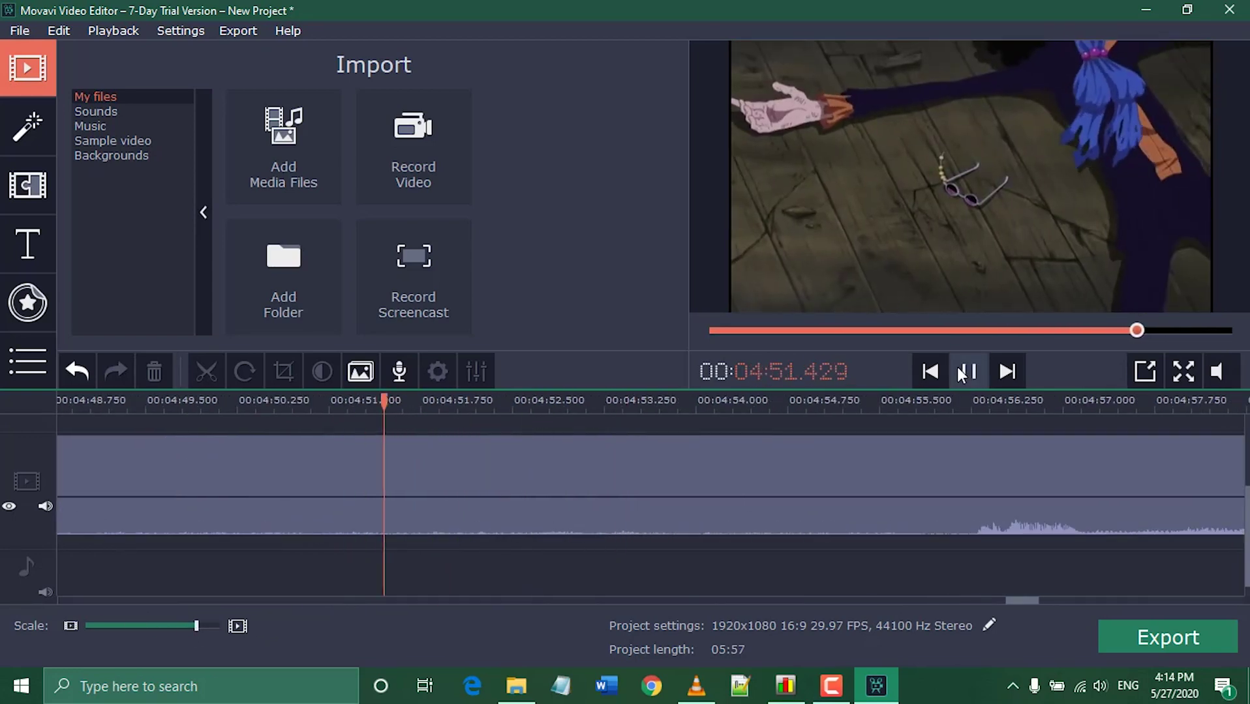
{"action": "left_click", "coordinate": [968, 371]}
{"action": "left_click", "coordinate": [801, 406]}
{"action": "left_click_drag", "start_coordinate": [801, 408], "coordinate": [824, 407]}
{"action": "left_click", "coordinate": [824, 474]}
{"action": "left_click", "coordinate": [206, 372]}
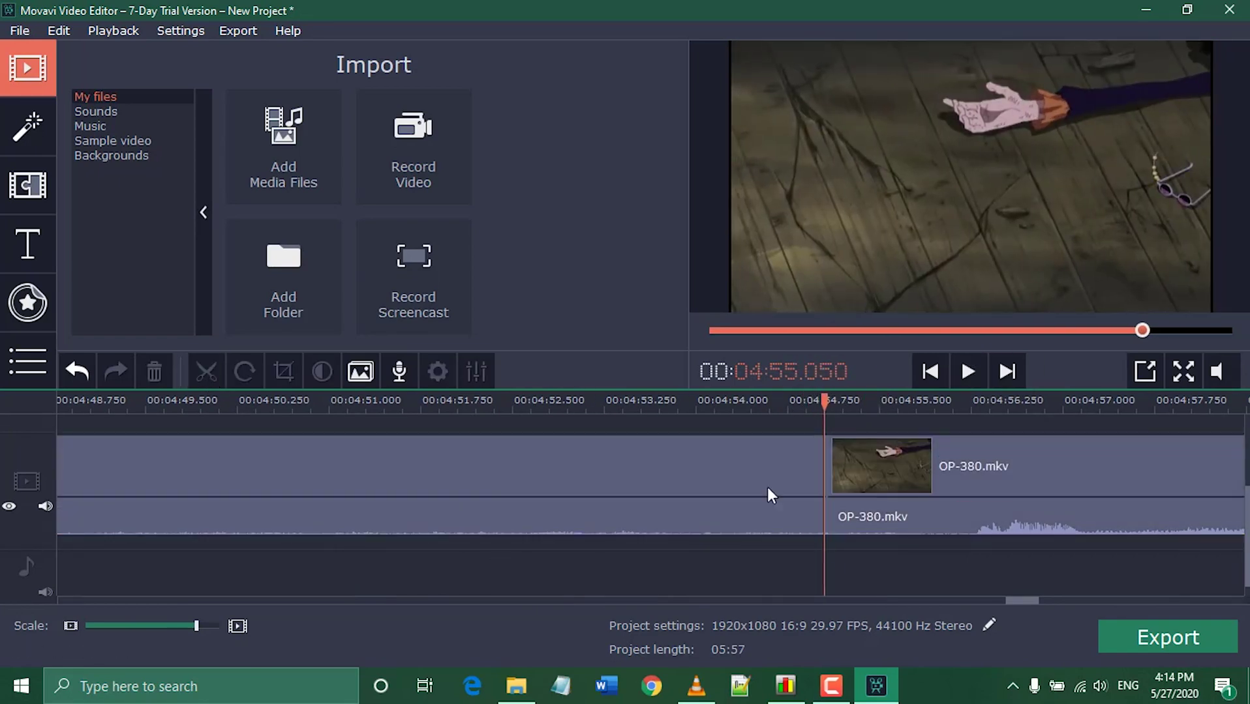
{"action": "key", "text": "space"}
{"action": "key", "text": "Delete"}
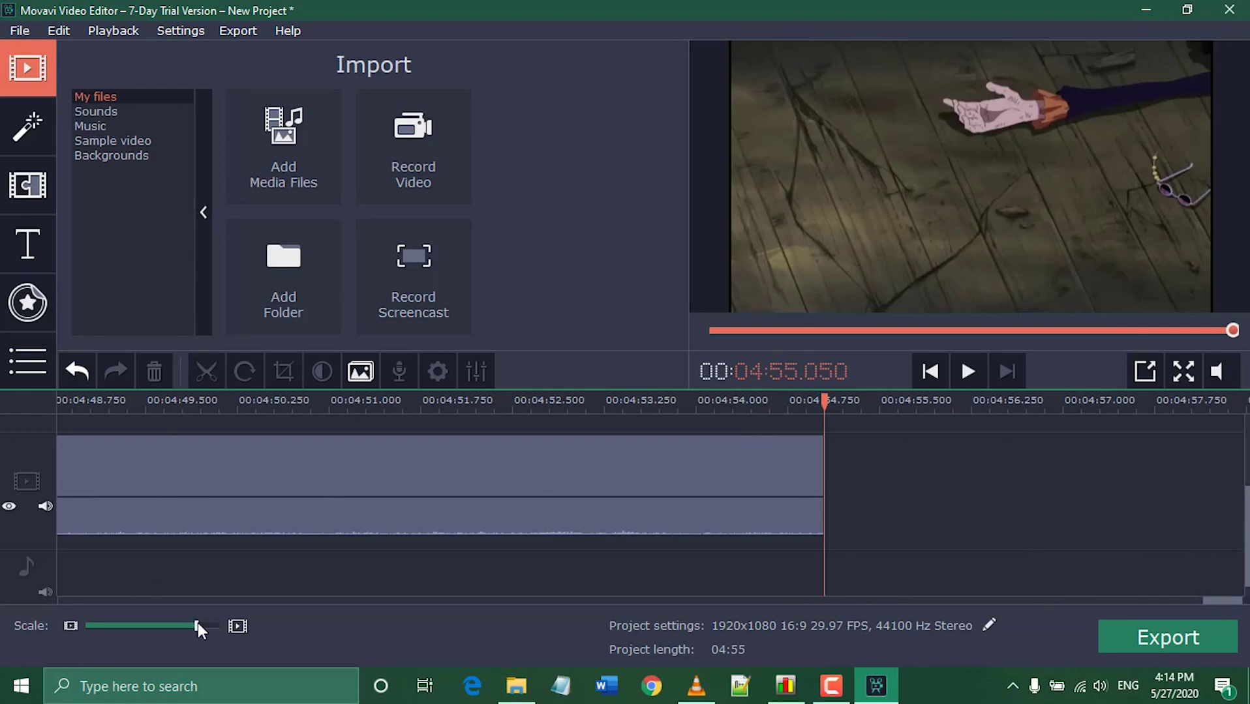
- Set the trimmed clip's fade in to 1.0 sec and its fade out to 0.5 sec
{"action": "left_click_drag", "start_coordinate": [197, 625], "coordinate": [127, 624]}
{"action": "key", "text": "Home"}
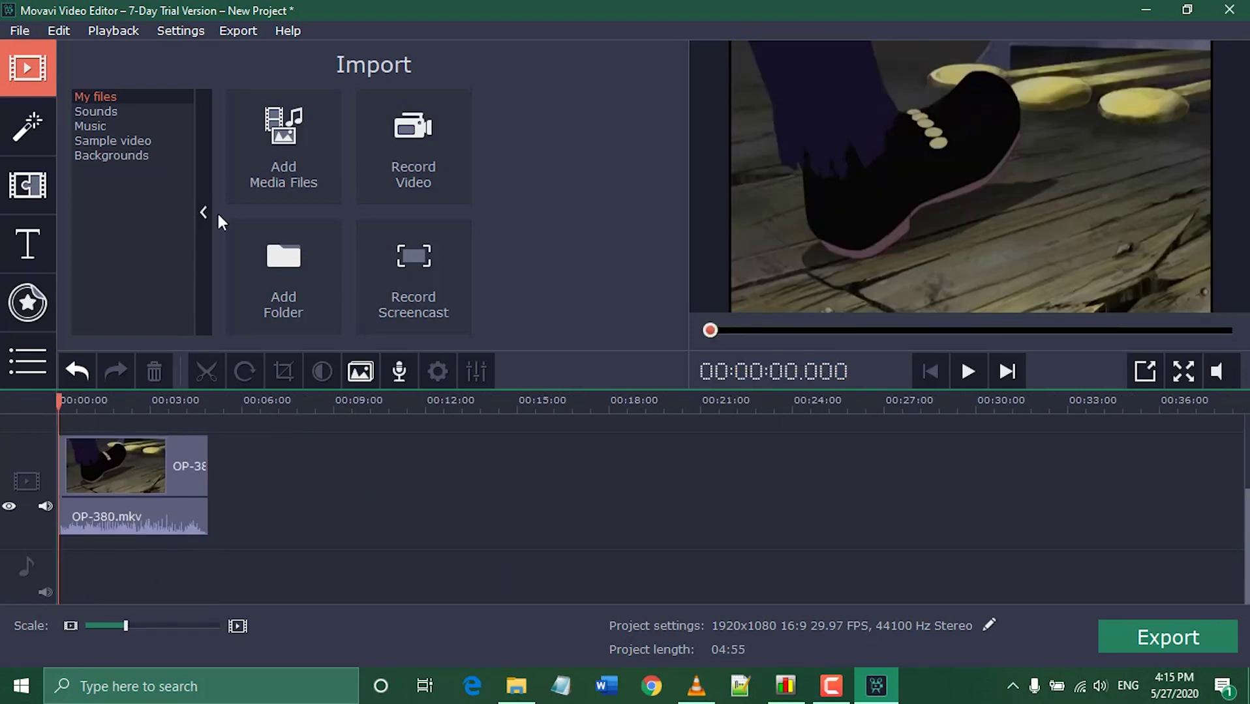
{"action": "left_click", "coordinate": [130, 467]}
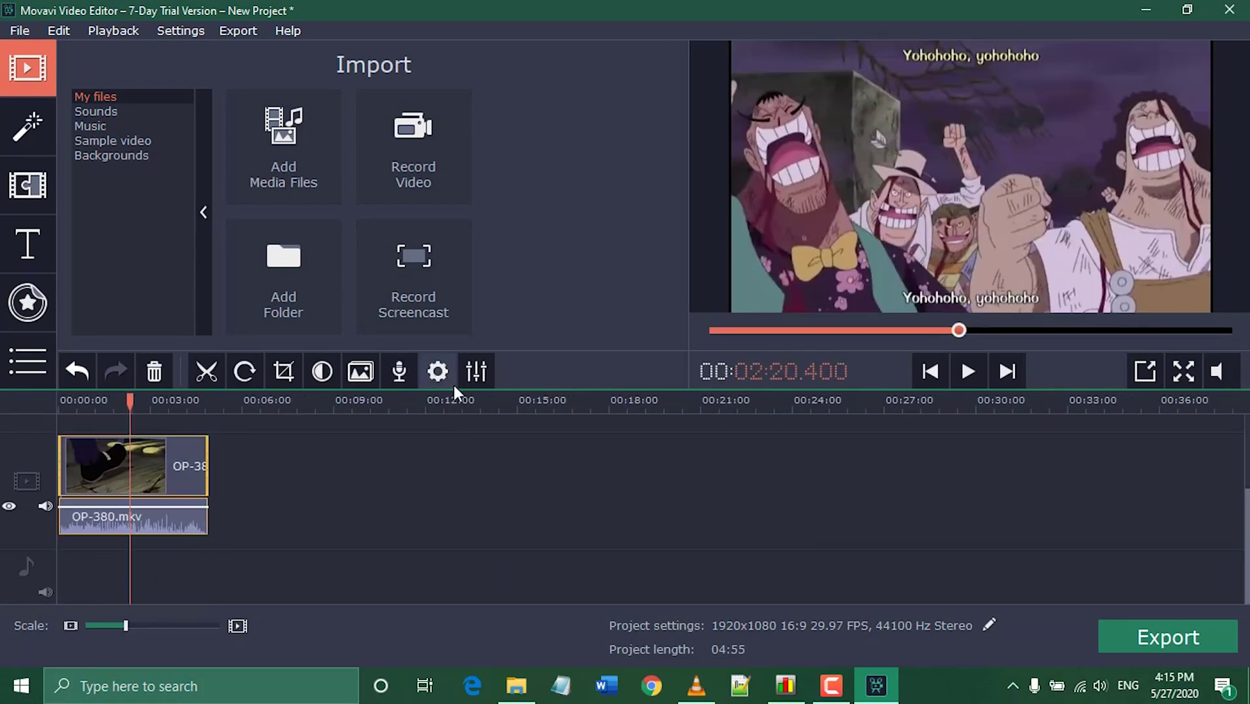
{"action": "left_click", "coordinate": [438, 374]}
{"action": "scroll", "coordinate": [676, 248], "scroll_direction": "down", "scroll_amount": 2}
{"action": "scroll", "coordinate": [675, 248], "scroll_direction": "up", "scroll_amount": 2}
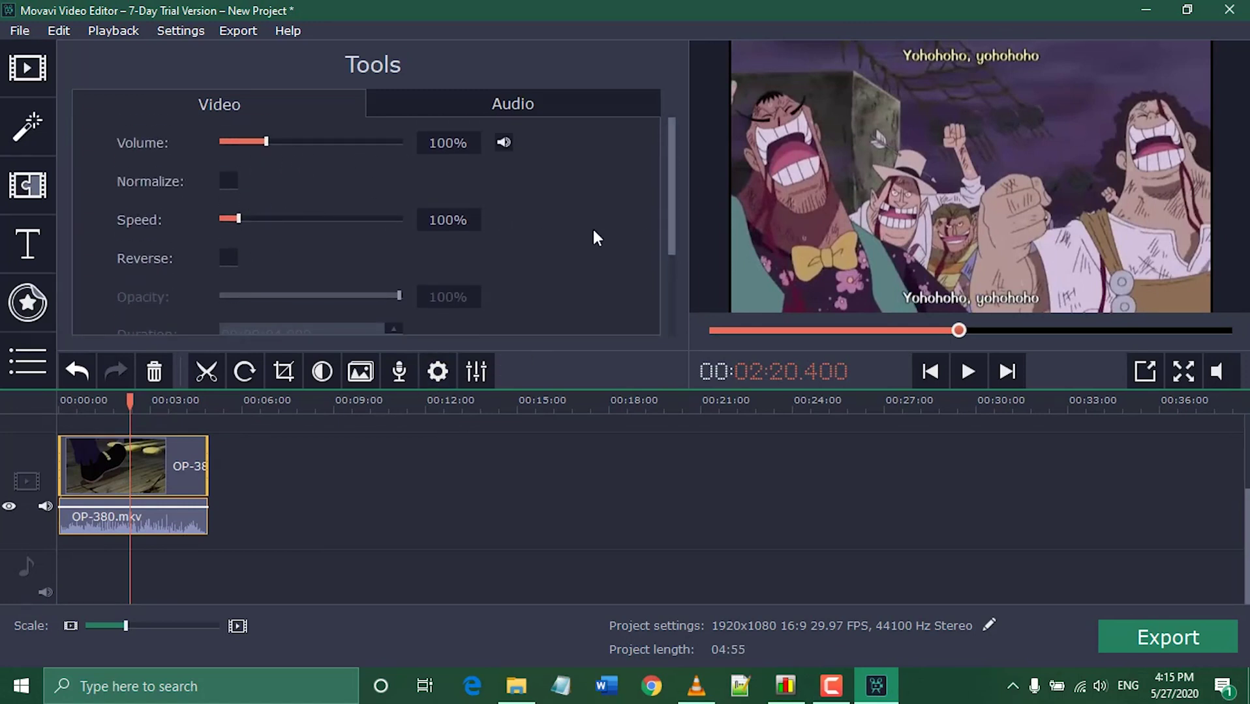
{"action": "scroll", "coordinate": [671, 251], "scroll_direction": "down", "scroll_amount": 3}
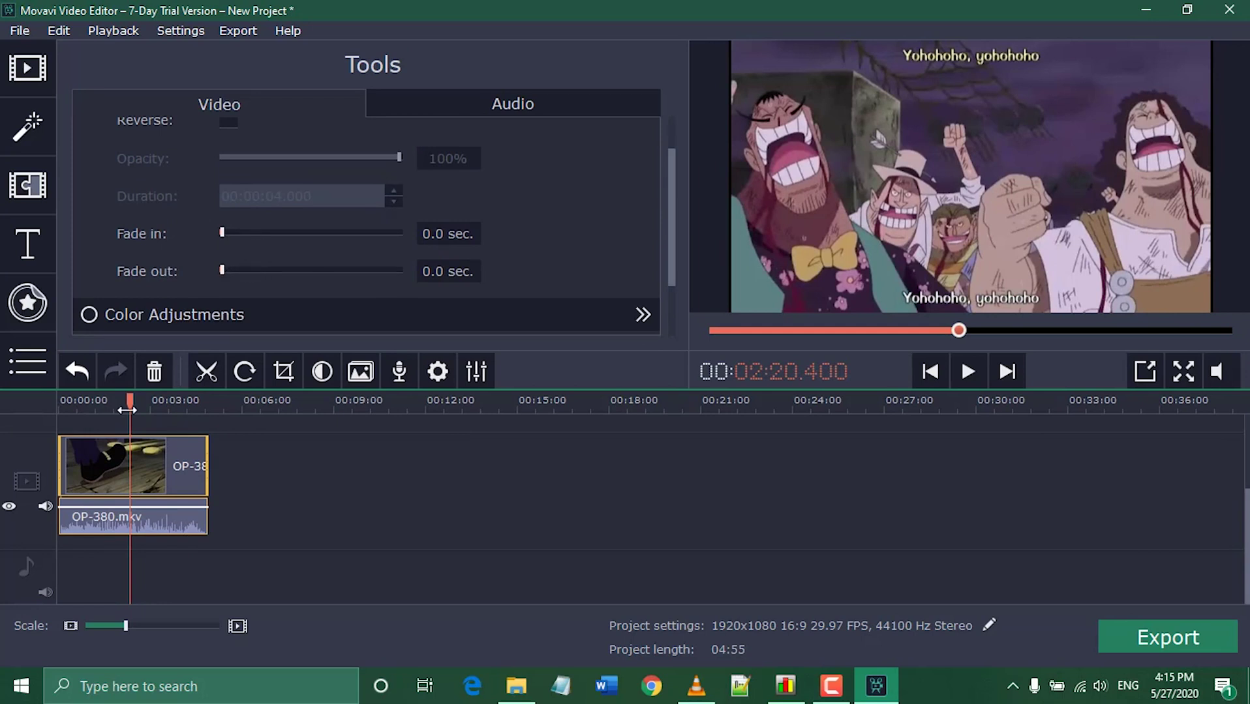
{"action": "left_click_drag", "start_coordinate": [128, 416], "coordinate": [58, 416]}
{"action": "left_click", "coordinate": [975, 371]}
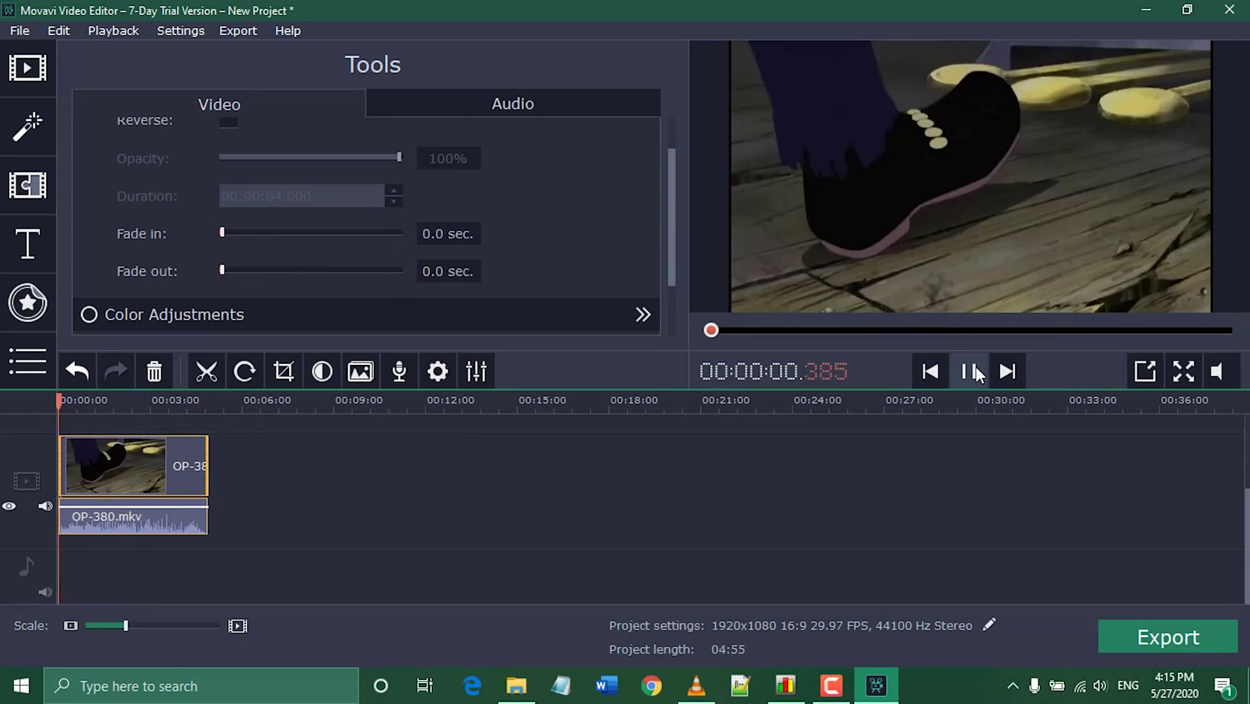
{"action": "left_click", "coordinate": [49, 401]}
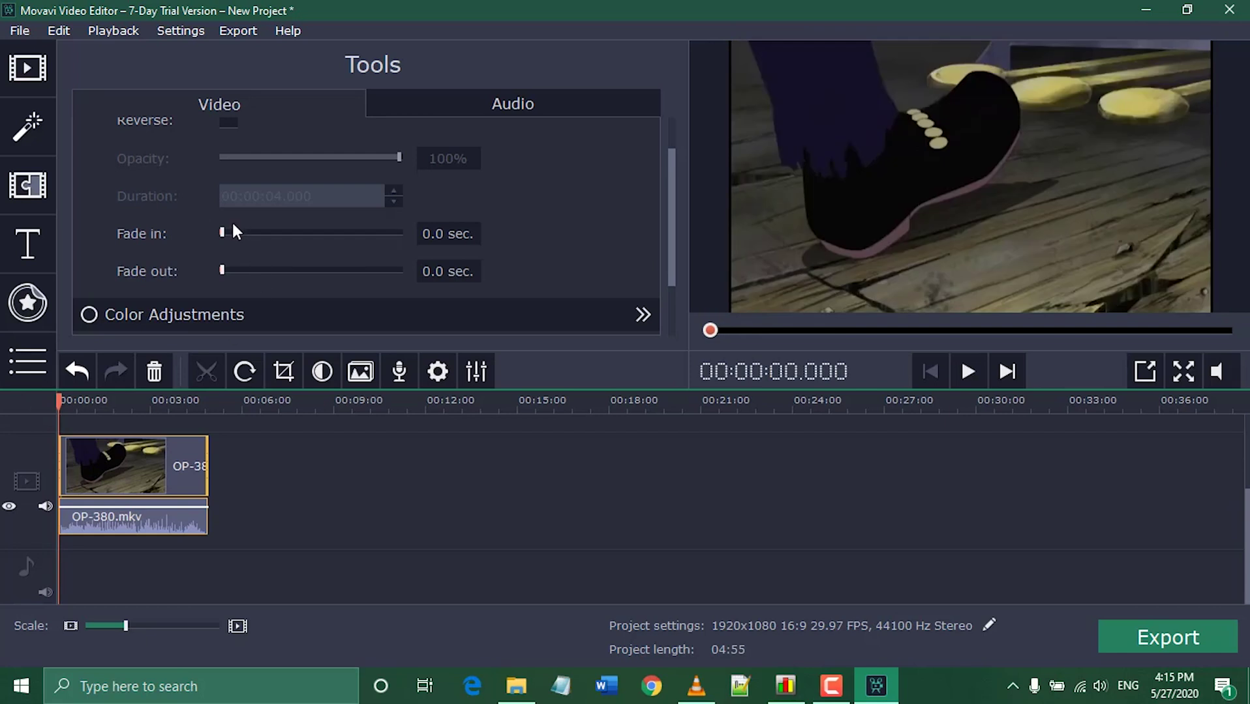
{"action": "left_click_drag", "start_coordinate": [233, 236], "coordinate": [234, 272]}
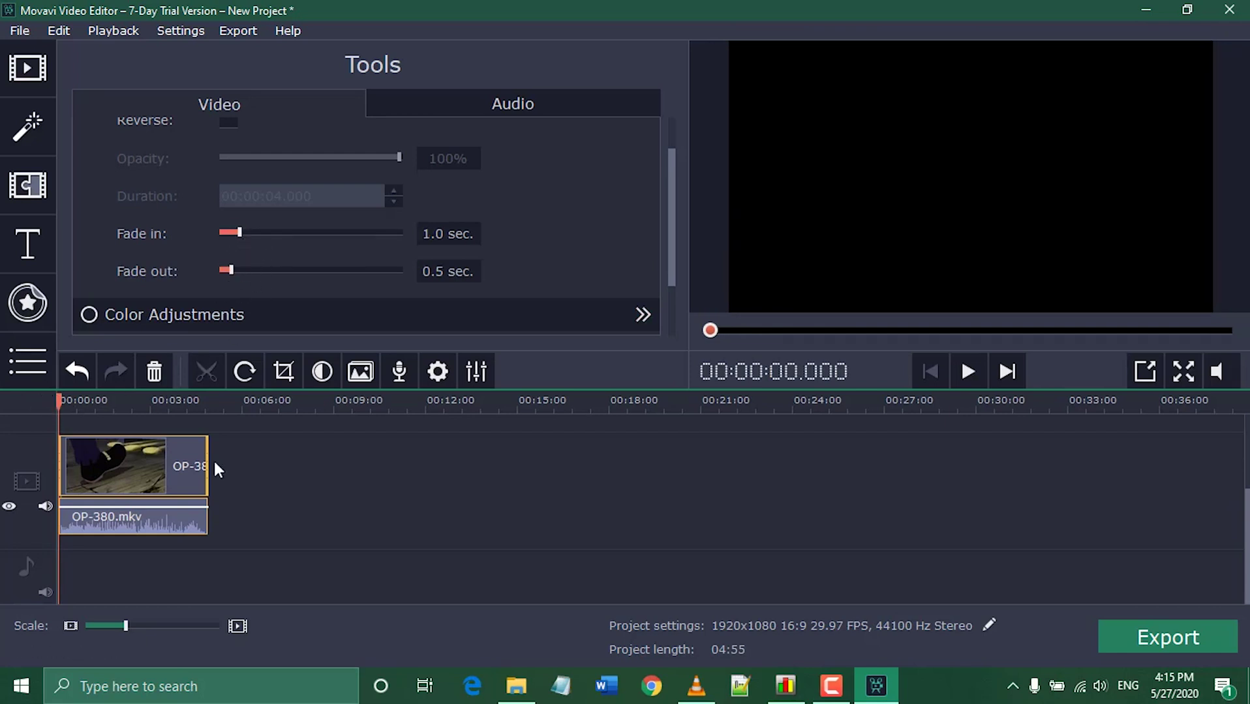
- Preview the fades at the beginning and end of the trimmed clip, then return the playhead to the start
{"action": "left_click", "coordinate": [959, 377]}
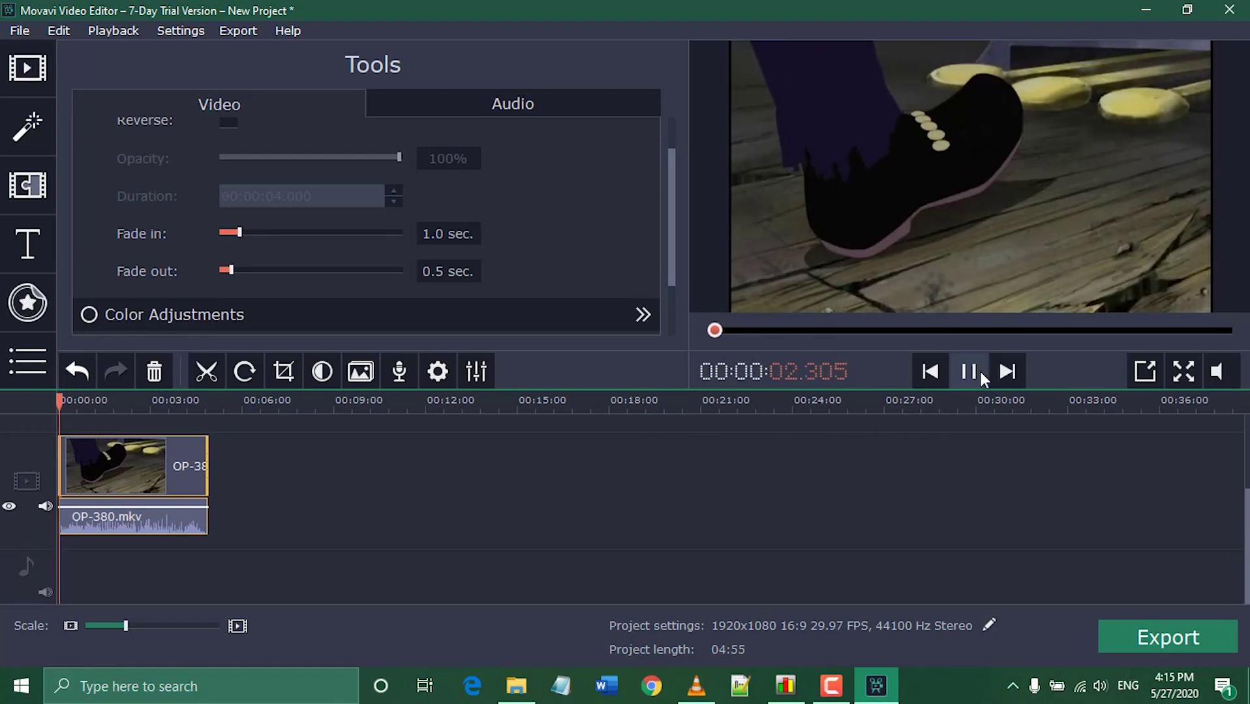
{"action": "left_click", "coordinate": [972, 372]}
{"action": "left_click_drag", "start_coordinate": [195, 403], "coordinate": [208, 402]}
{"action": "left_click", "coordinate": [967, 372]}
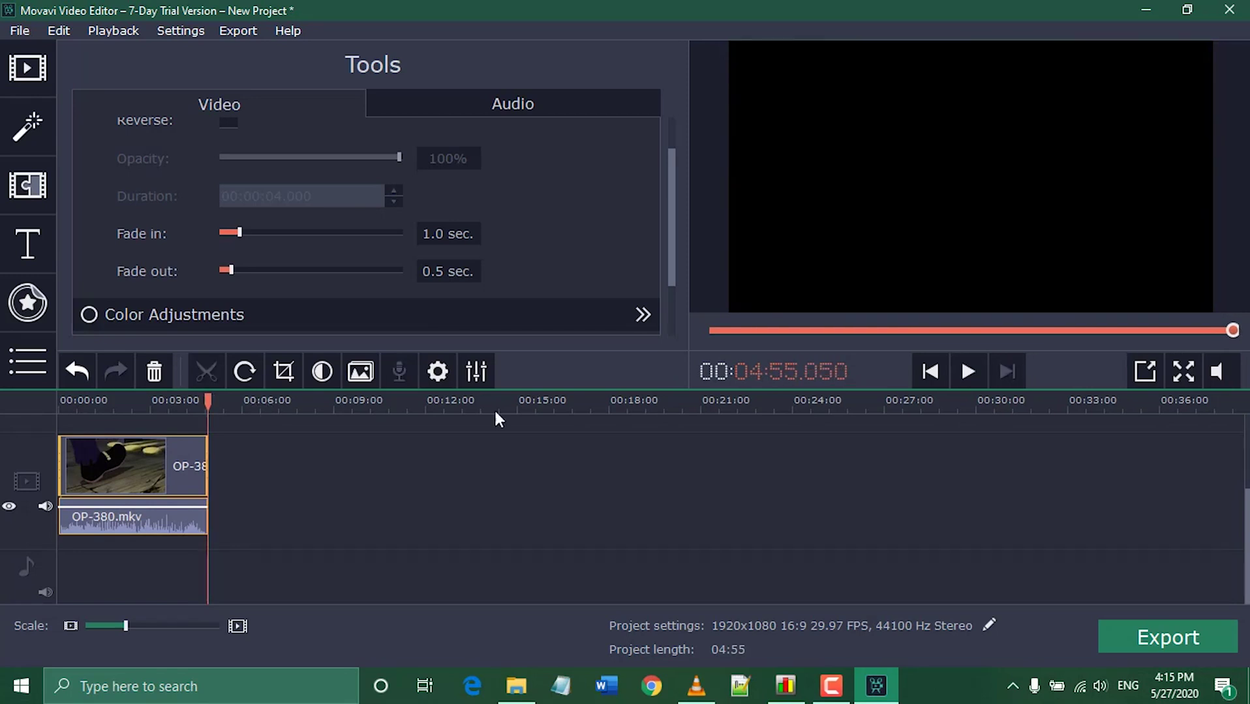
{"action": "key", "text": "Home"}
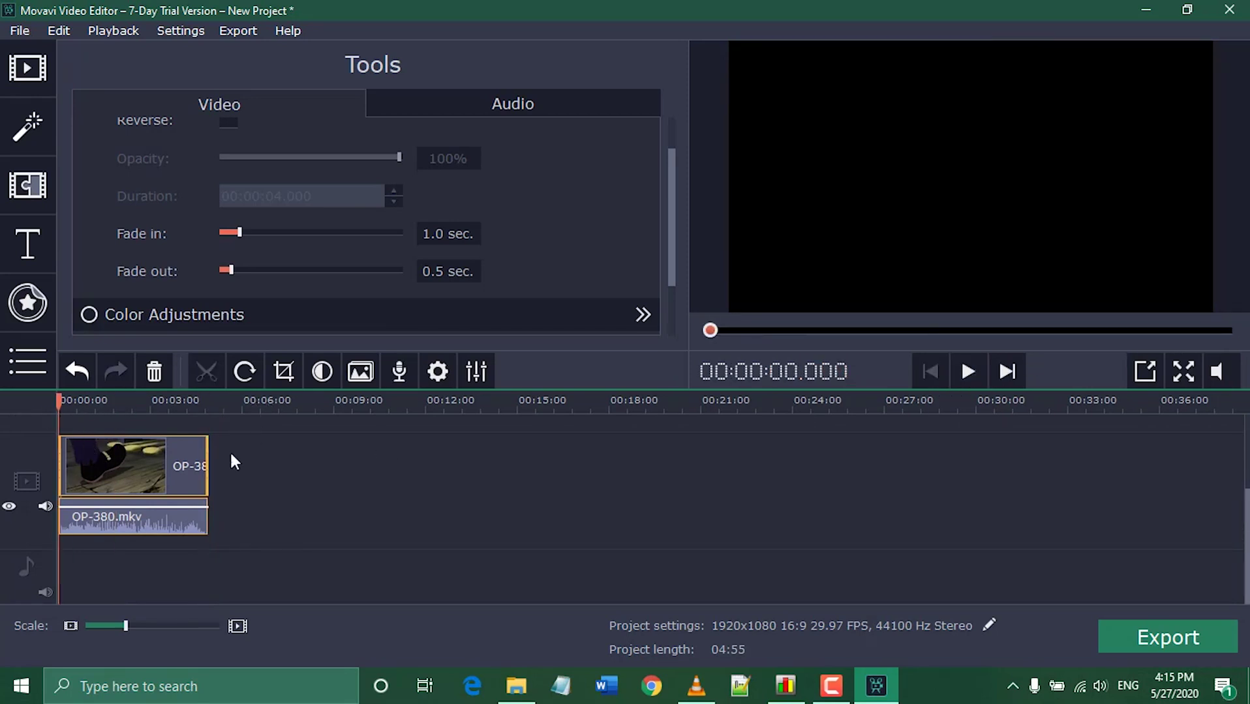
- Examine the clip's video tools, including Color Adjustments, and its audio tools, including Noise Removal
{"action": "left_click", "coordinate": [450, 370]}
{"action": "left_click_drag", "start_coordinate": [670, 251], "coordinate": [670, 310]}
{"action": "left_click", "coordinate": [393, 161]}
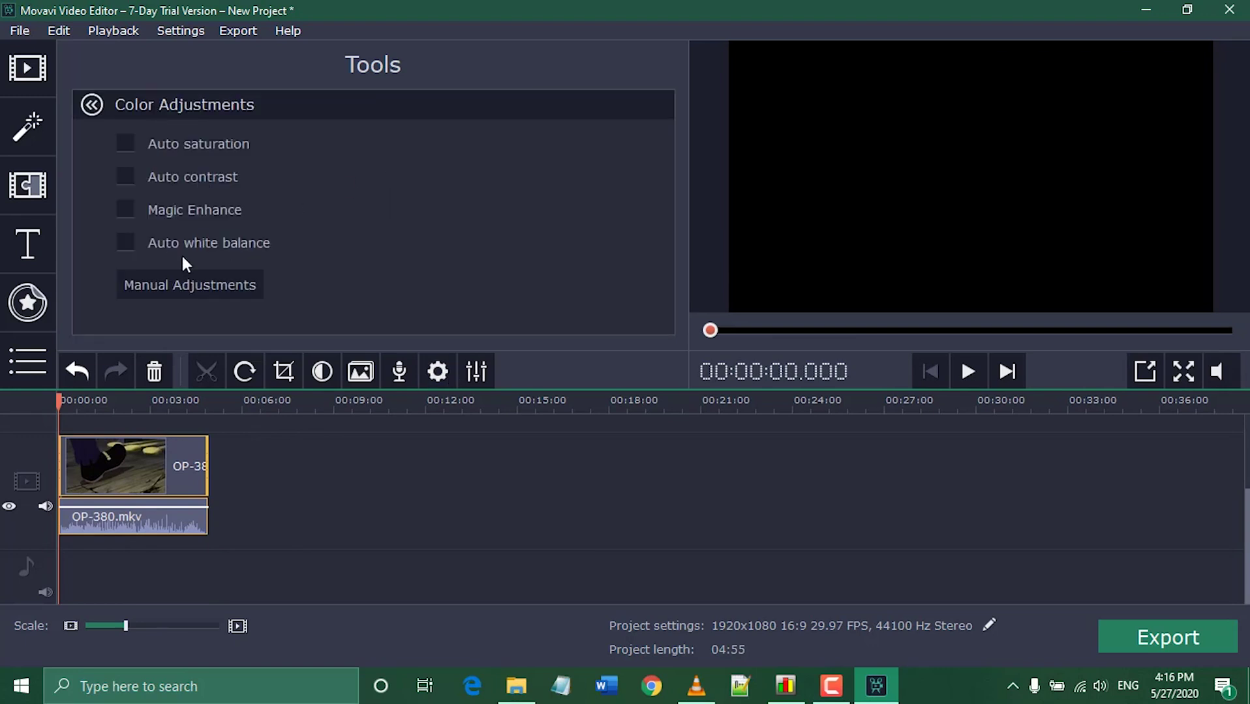
{"action": "left_click", "coordinate": [93, 104]}
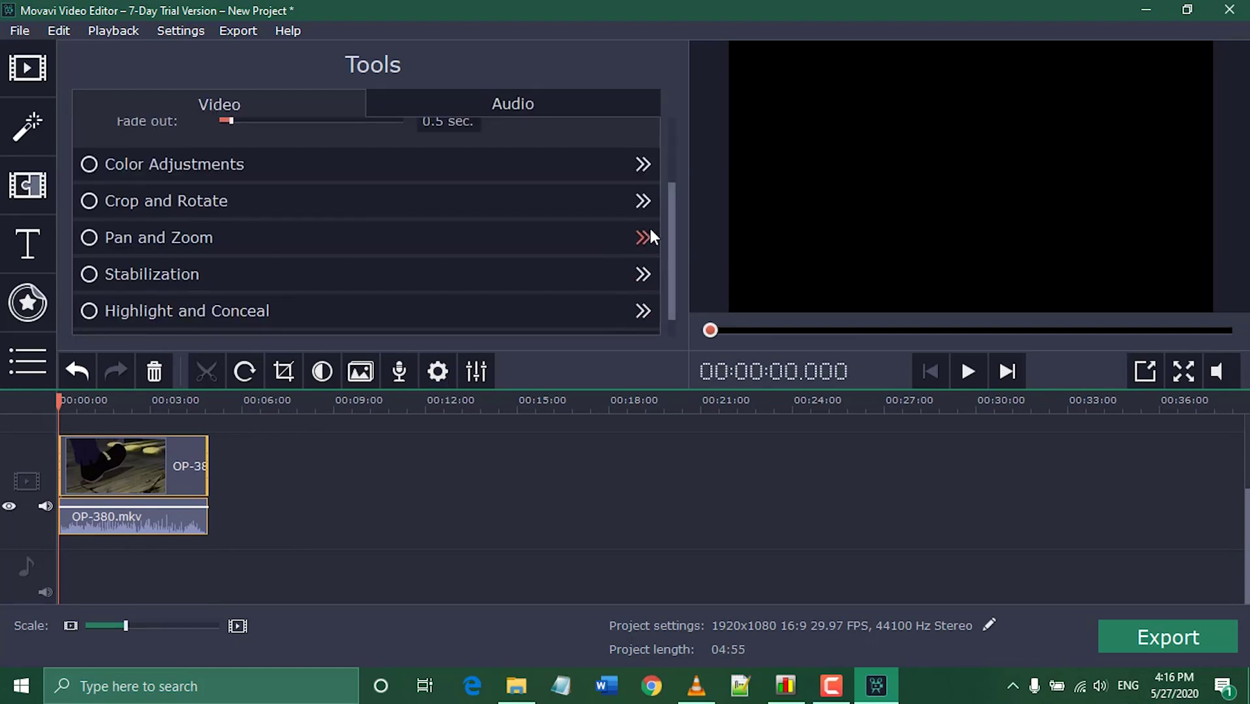
{"action": "left_click_drag", "start_coordinate": [674, 240], "coordinate": [674, 263]}
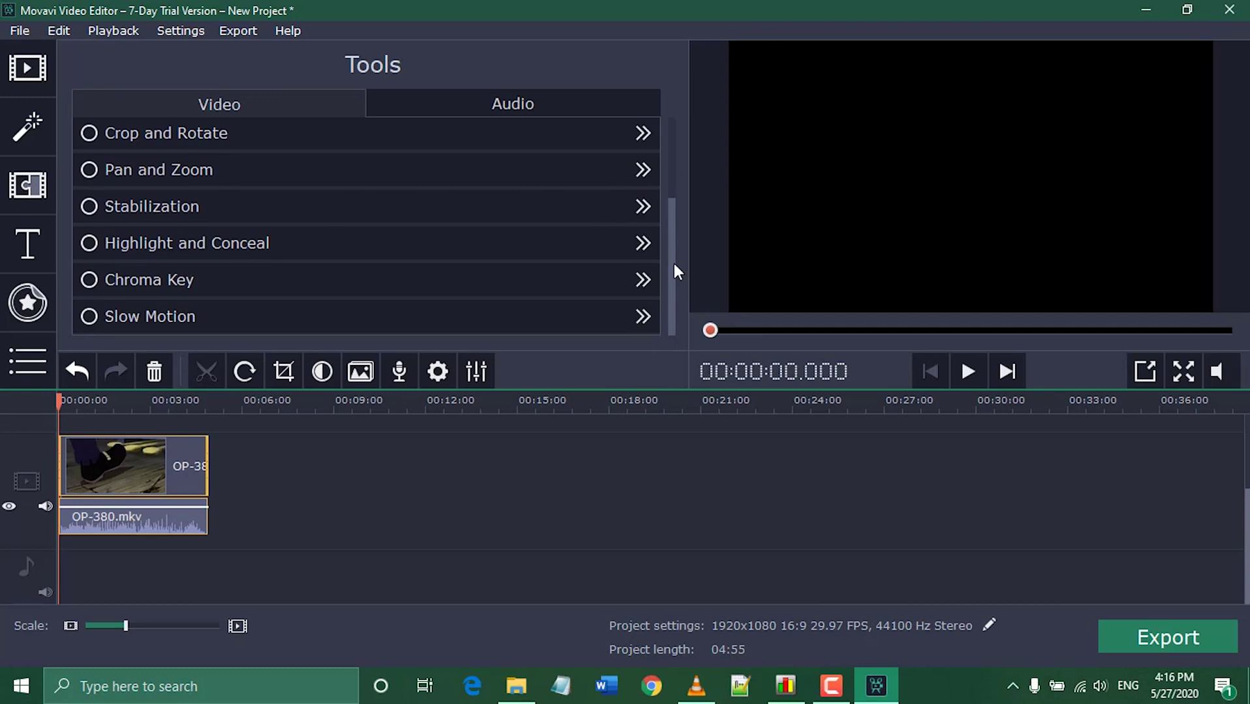
{"action": "left_click", "coordinate": [471, 378]}
{"action": "left_click_drag", "start_coordinate": [679, 236], "coordinate": [669, 320]}
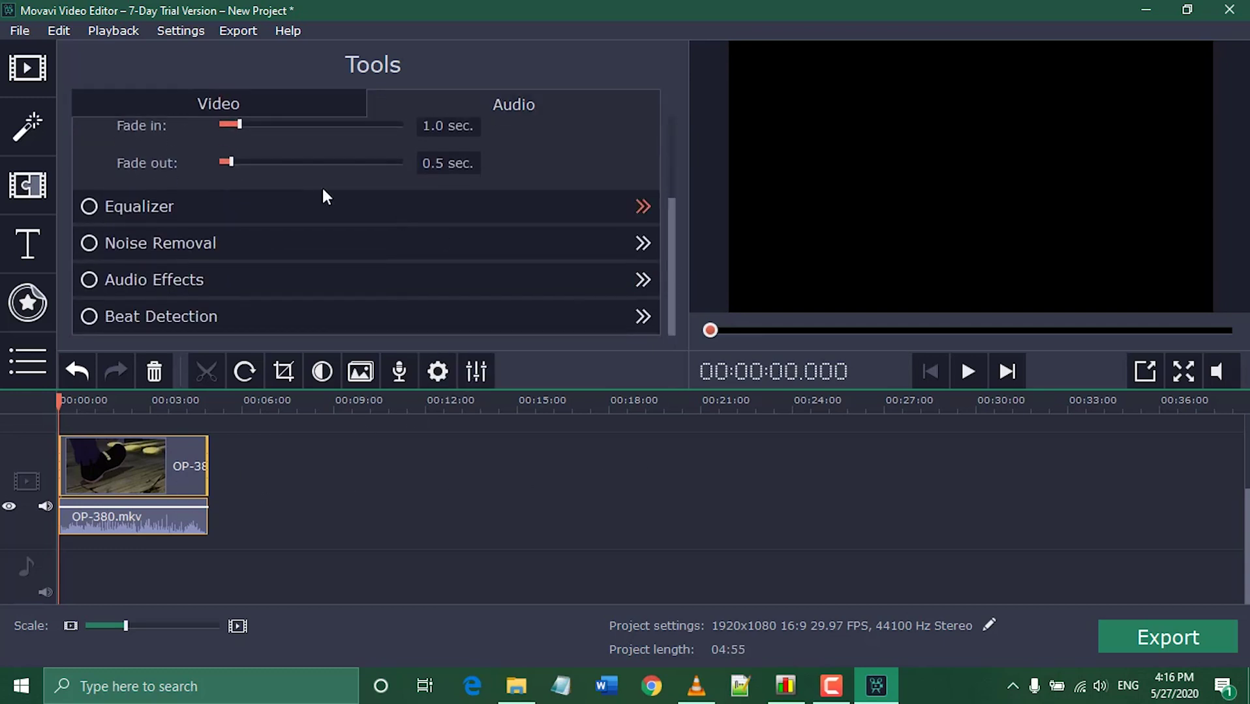
{"action": "left_click", "coordinate": [220, 241]}
{"action": "left_click", "coordinate": [92, 104]}
{"action": "left_click", "coordinate": [478, 371]}
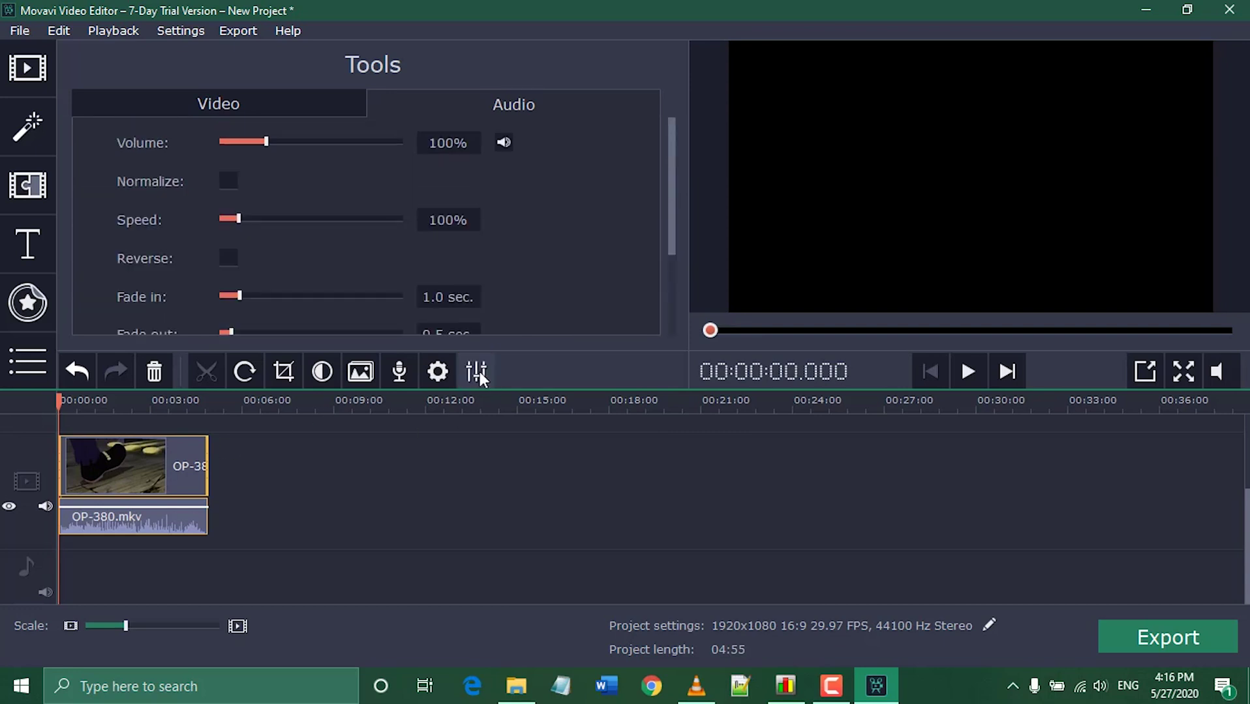
{"action": "left_click", "coordinate": [329, 104]}
{"action": "left_click_drag", "start_coordinate": [672, 248], "coordinate": [673, 168]}
- Browse the Sounds, Music, Sample video and Backgrounds collections in the media library, checking the full list of sounds
{"action": "left_click", "coordinate": [24, 69]}
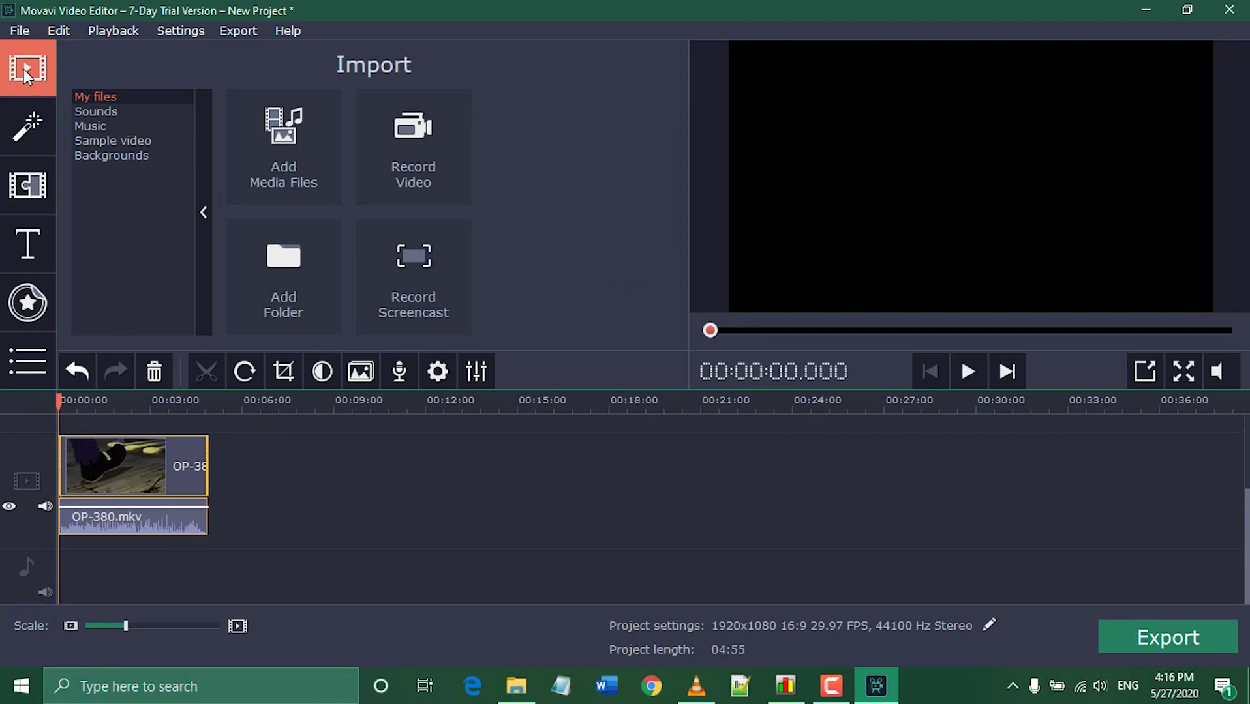
{"action": "left_click", "coordinate": [96, 114]}
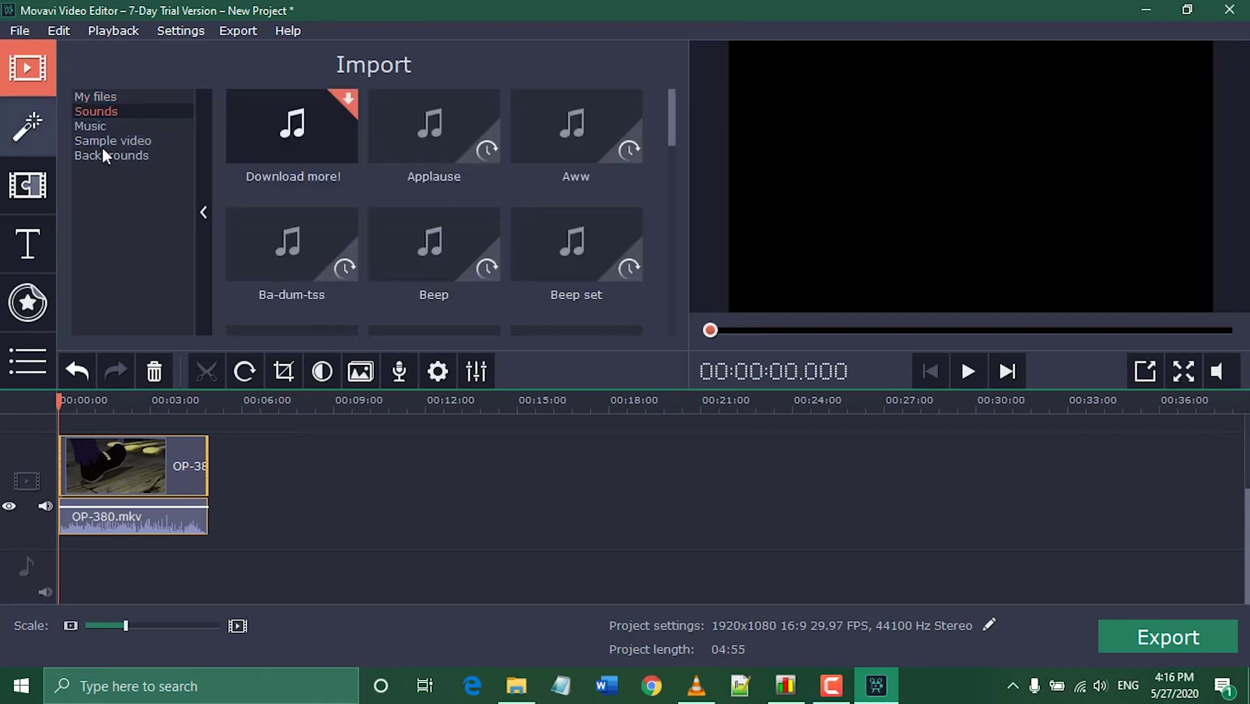
{"action": "left_click", "coordinate": [95, 128]}
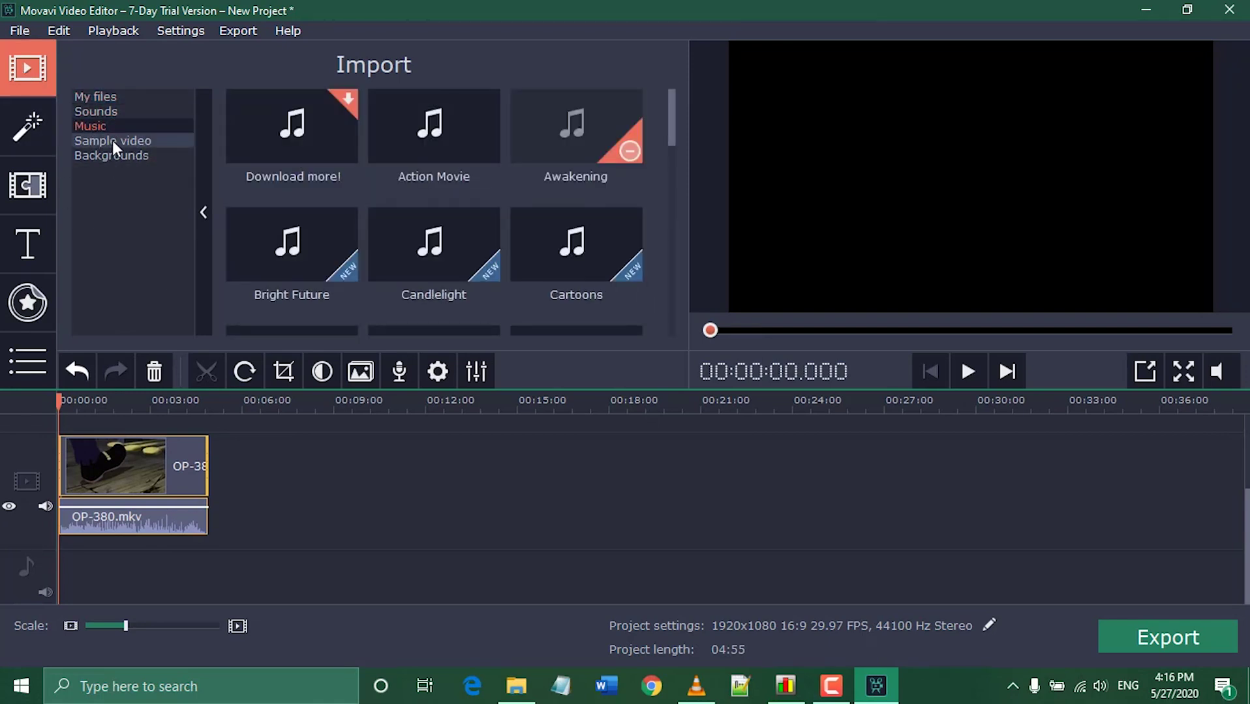
{"action": "left_click", "coordinate": [112, 141]}
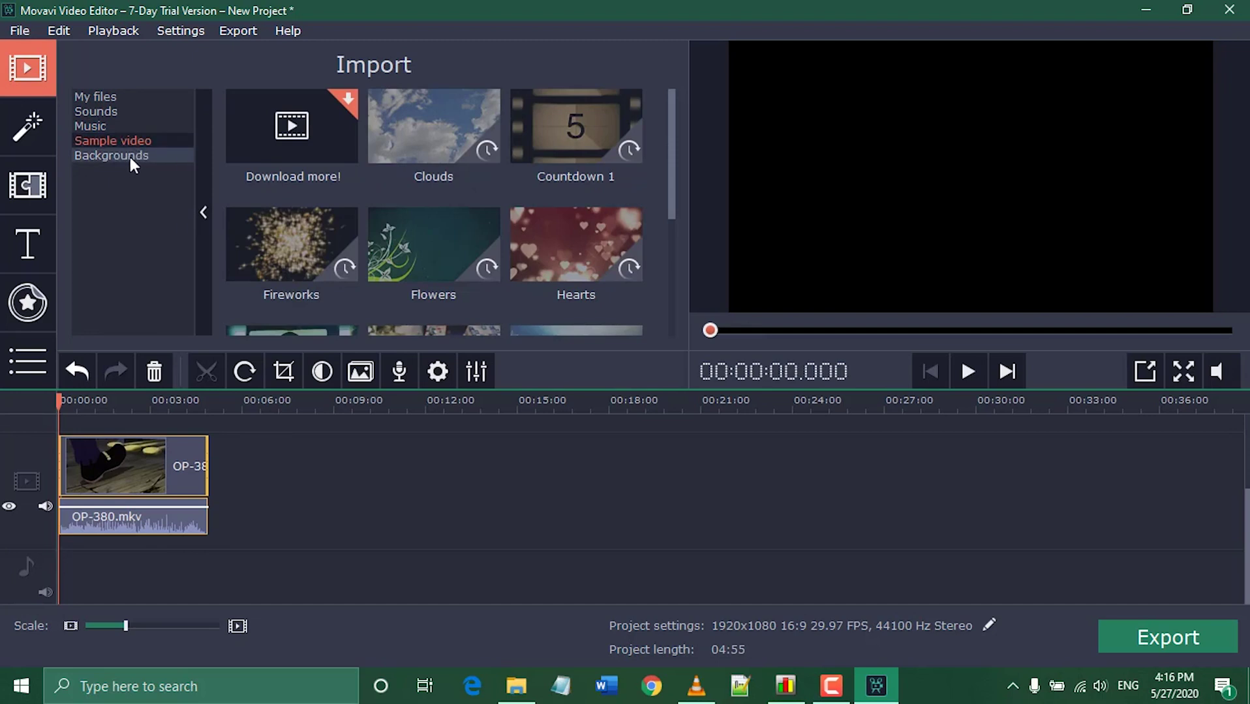
{"action": "left_click", "coordinate": [130, 157]}
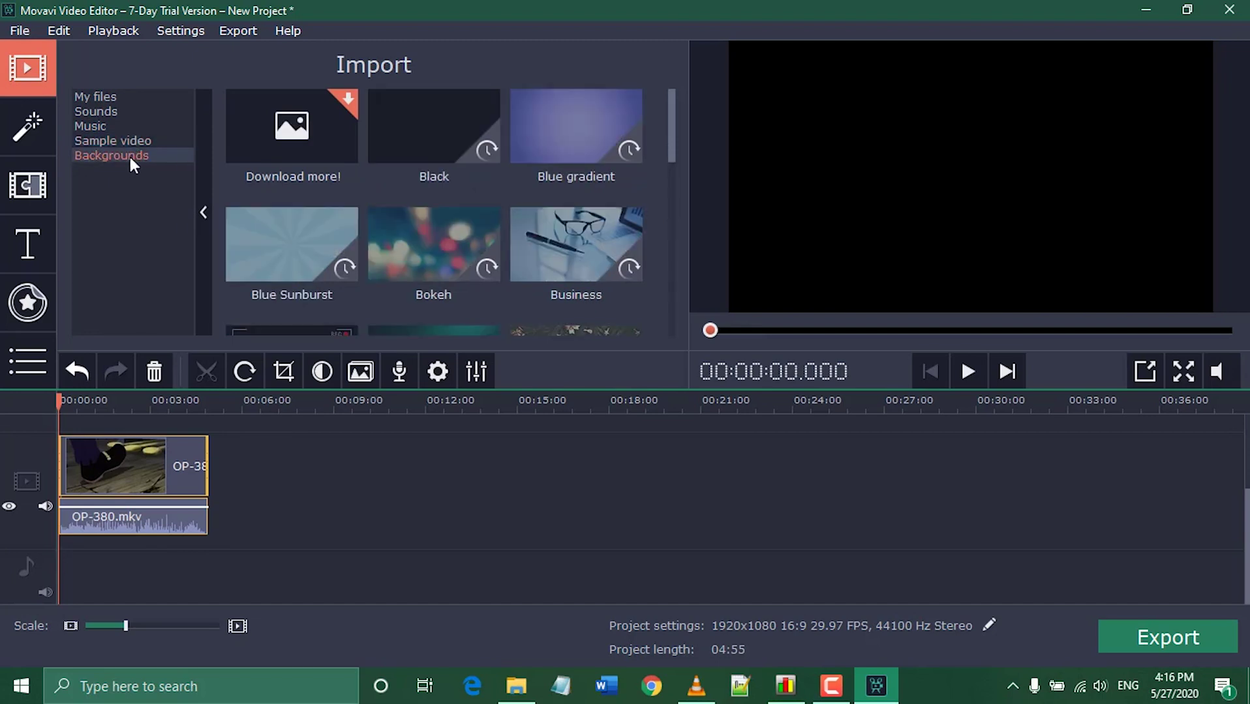
{"action": "left_click", "coordinate": [93, 97]}
{"action": "left_click", "coordinate": [97, 111]}
{"action": "scroll", "coordinate": [392, 286], "scroll_direction": "down", "scroll_amount": 10}
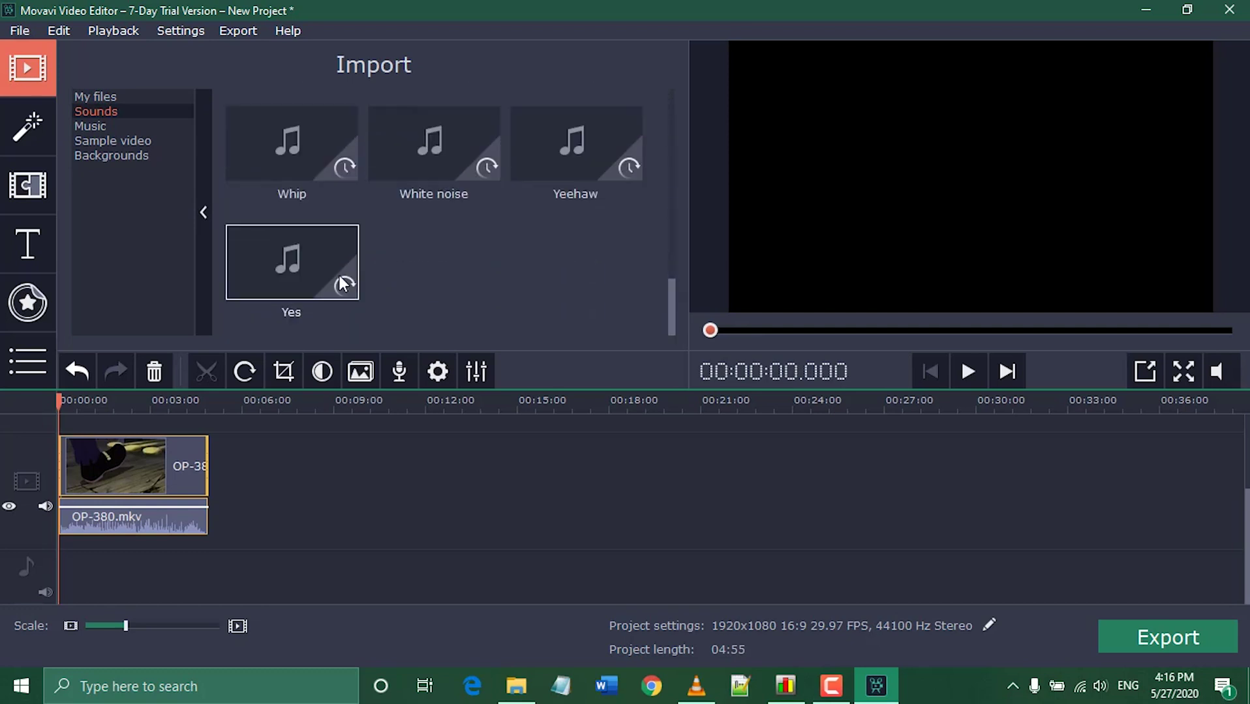
- Preview the Action Movie, Candlelight and Cartoons tracks in the built-in music collection
{"action": "left_click", "coordinate": [111, 125]}
{"action": "left_click", "coordinate": [425, 145]}
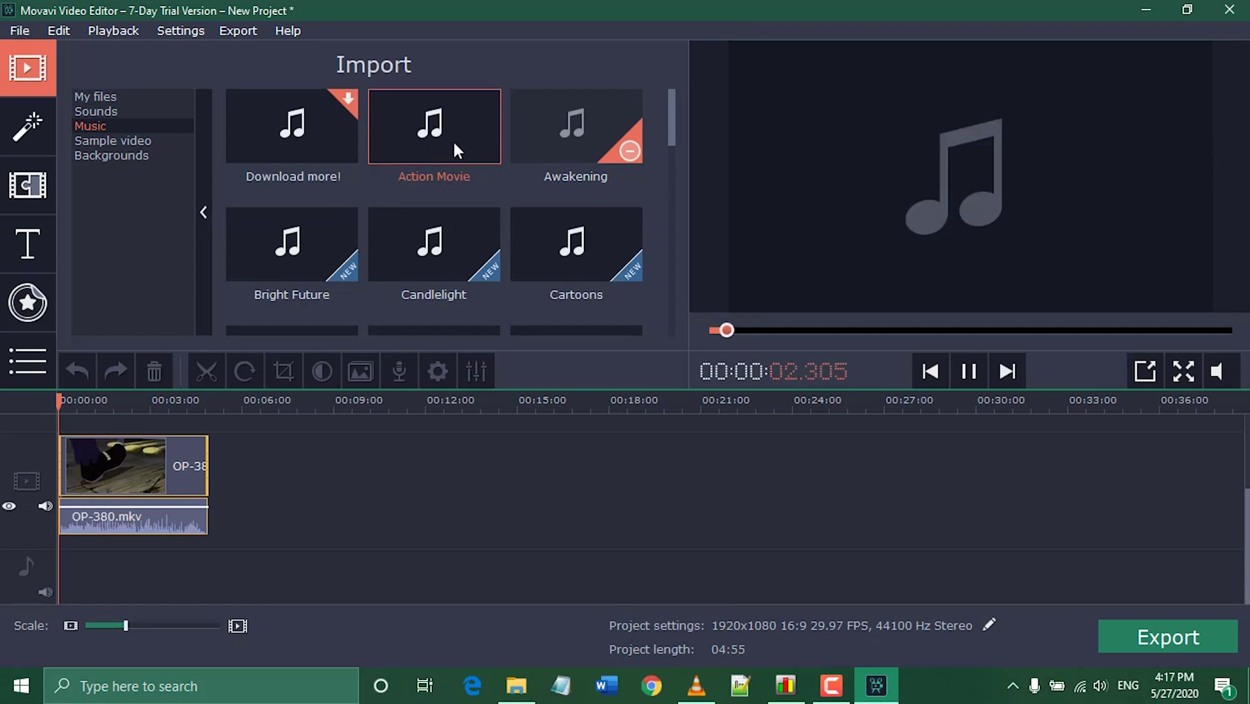
{"action": "left_click", "coordinate": [454, 143]}
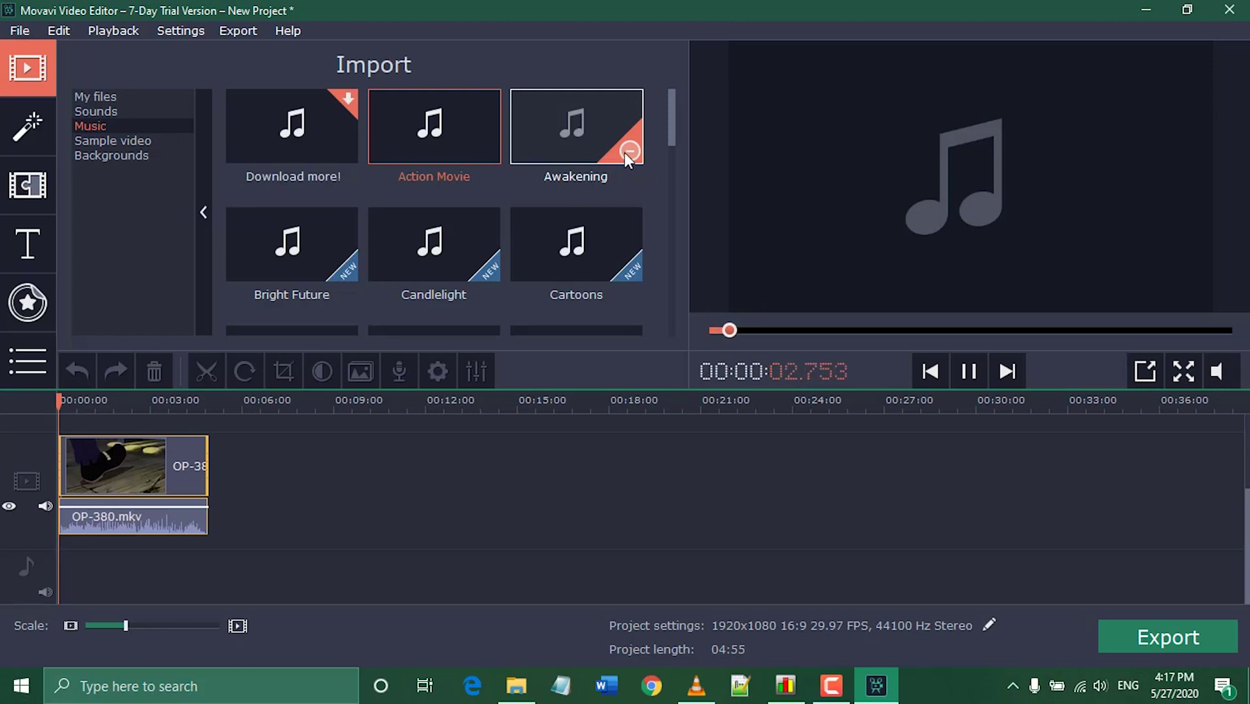
{"action": "left_click", "coordinate": [412, 261]}
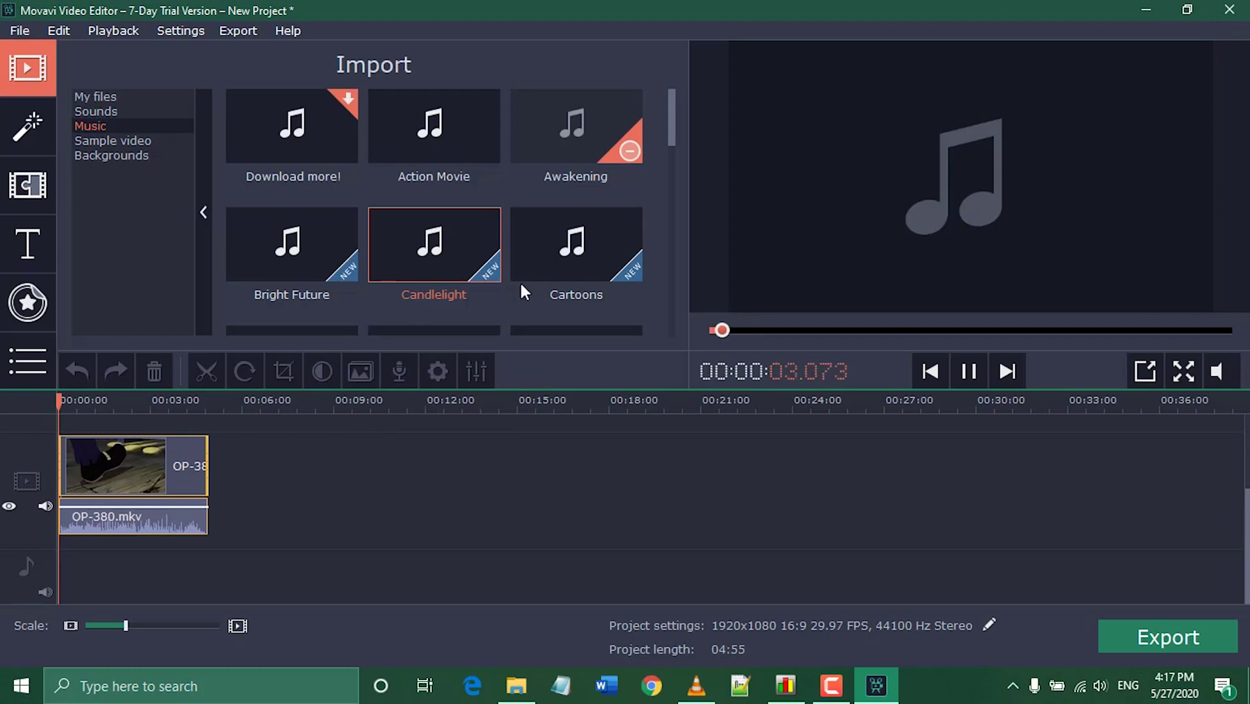
{"action": "left_click", "coordinate": [570, 252]}
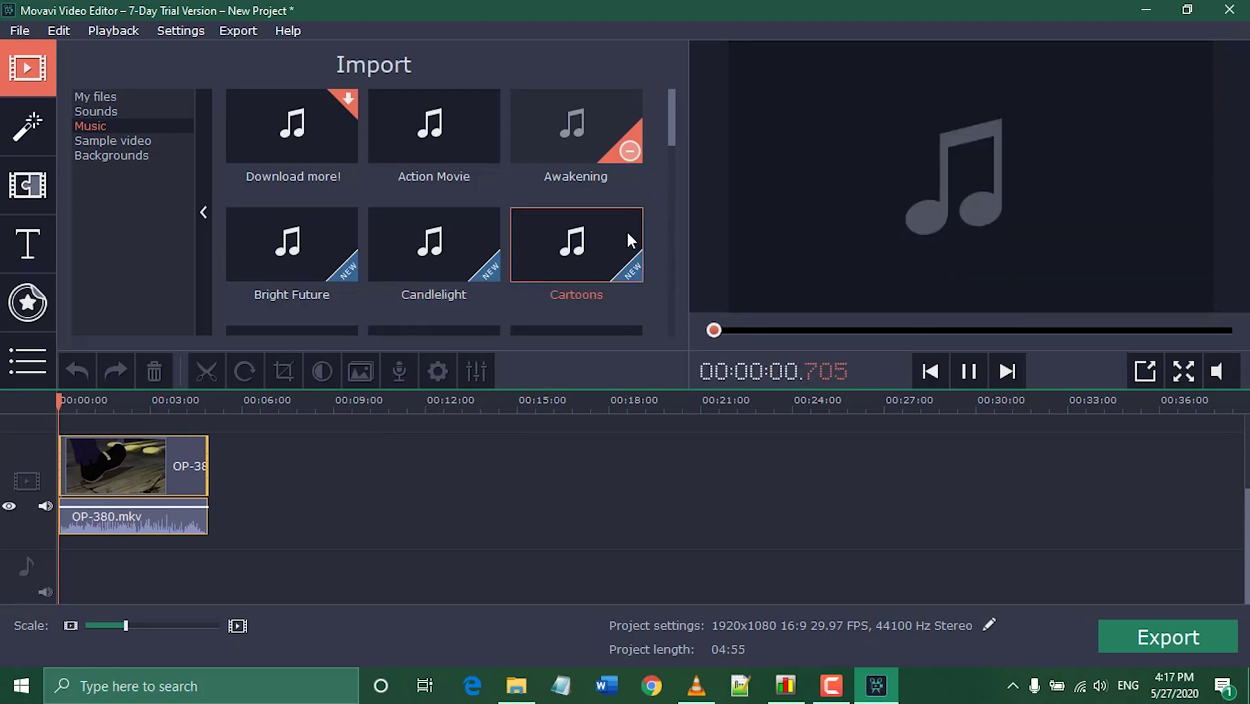
{"action": "left_click", "coordinate": [968, 371]}
- Add the Cartoons music at the start of the audio track and preview it with the video
{"action": "left_click_drag", "start_coordinate": [595, 251], "coordinate": [63, 565]}
{"action": "left_click", "coordinate": [966, 372]}
{"action": "left_click", "coordinate": [967, 371]}
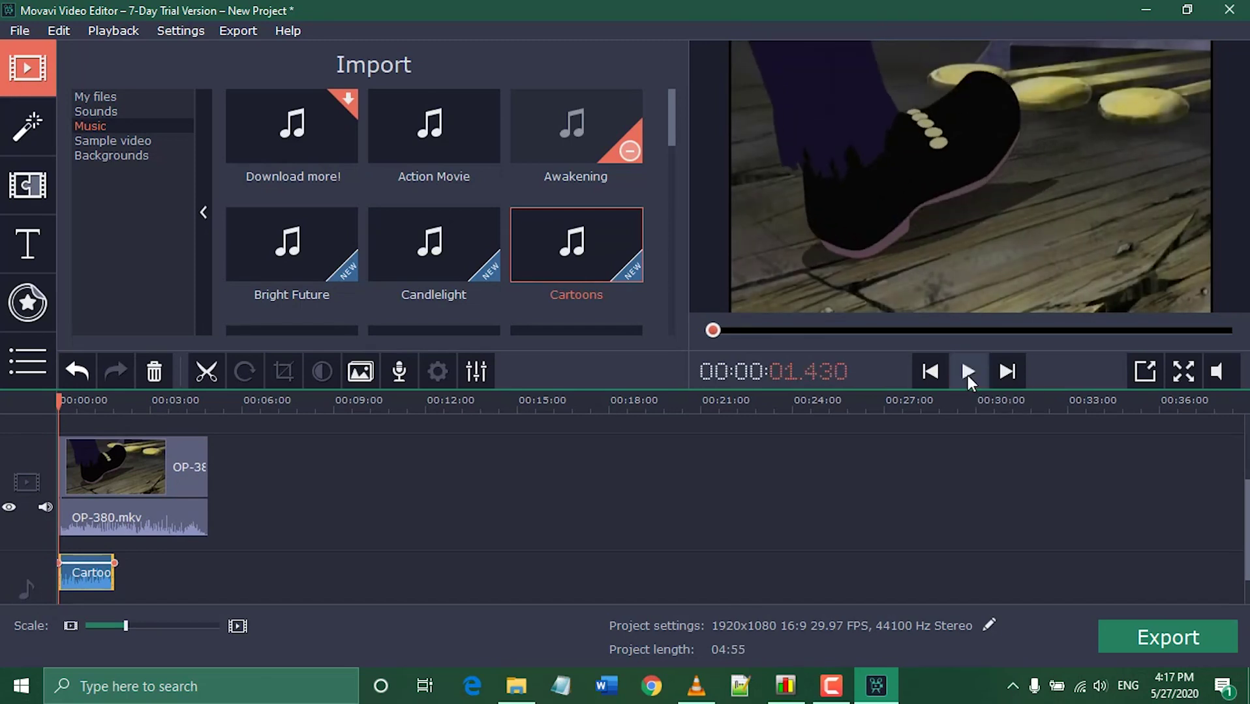
- Delete the Cartoons music from the audio track and return the playhead to the start
{"action": "left_click", "coordinate": [89, 573]}
{"action": "left_click", "coordinate": [154, 370]}
{"action": "left_click_drag", "start_coordinate": [90, 396], "coordinate": [58, 398]}
- Look through the built-in sample videos and backgrounds
{"action": "left_click", "coordinate": [94, 138]}
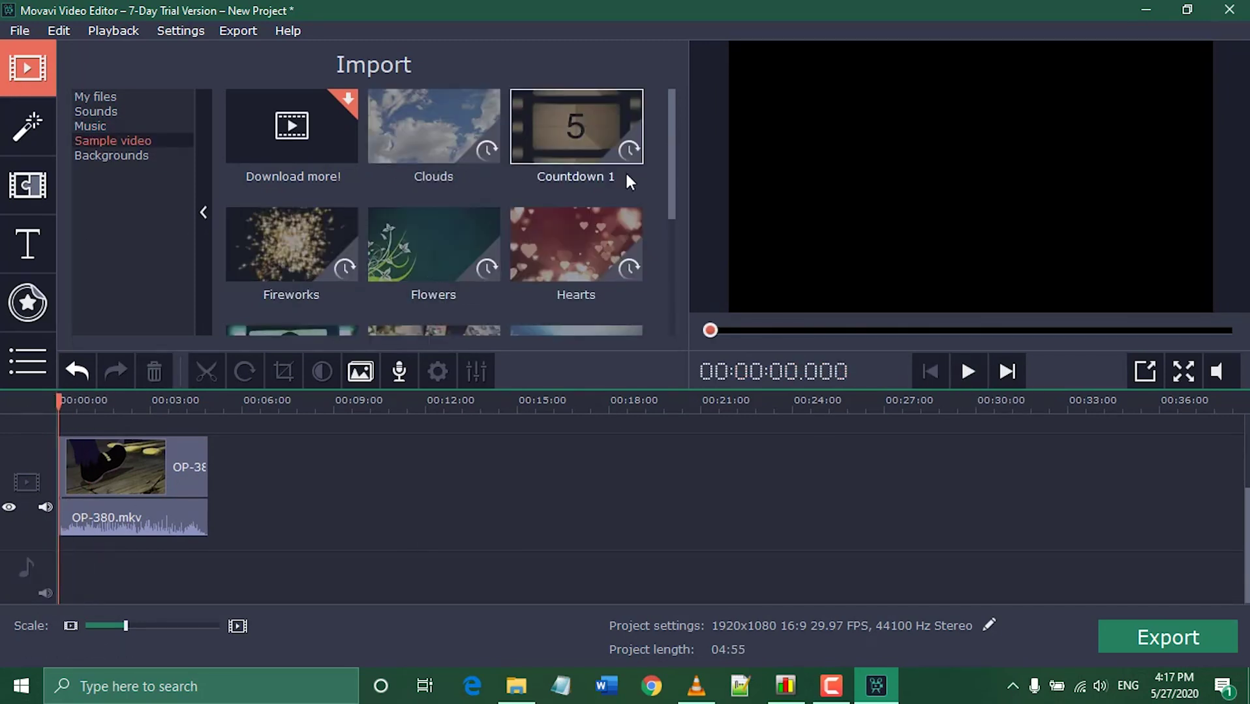
{"action": "left_click_drag", "start_coordinate": [674, 171], "coordinate": [674, 314]}
{"action": "left_click", "coordinate": [130, 156]}
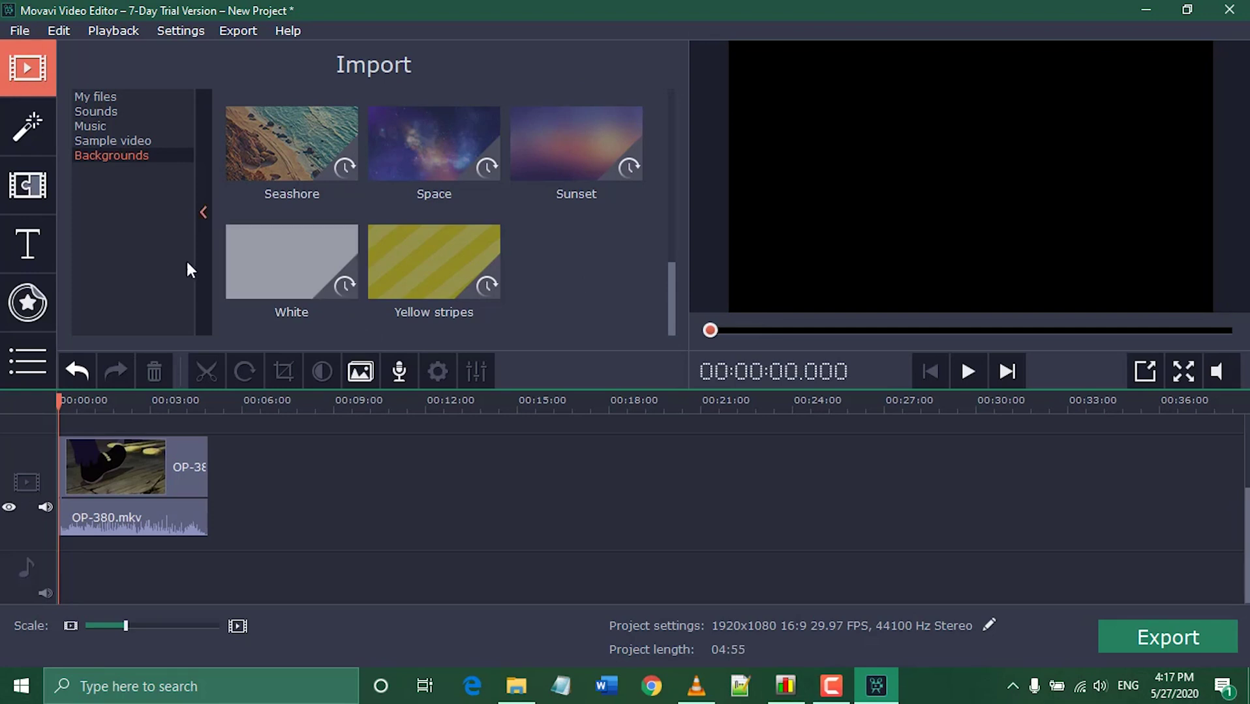
- Apply the Bonnard filter to the OP-380 clip and play the beginning to preview it
{"action": "left_click", "coordinate": [46, 126]}
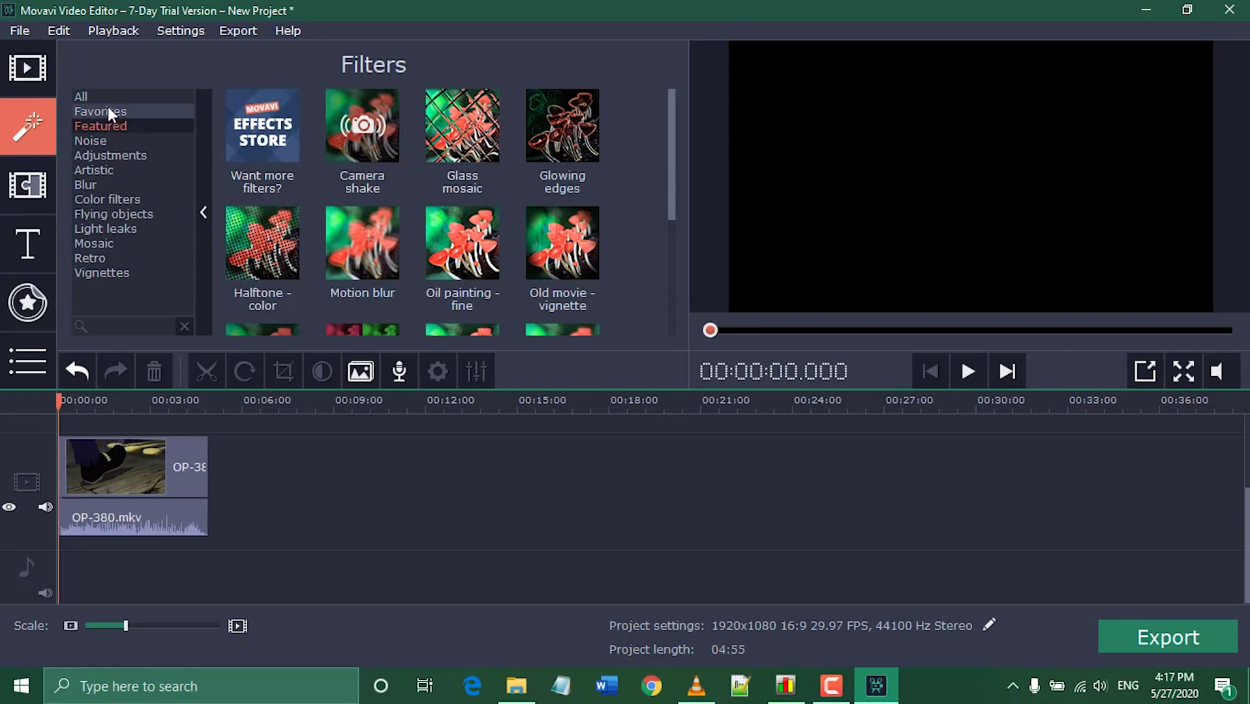
{"action": "left_click", "coordinate": [128, 96]}
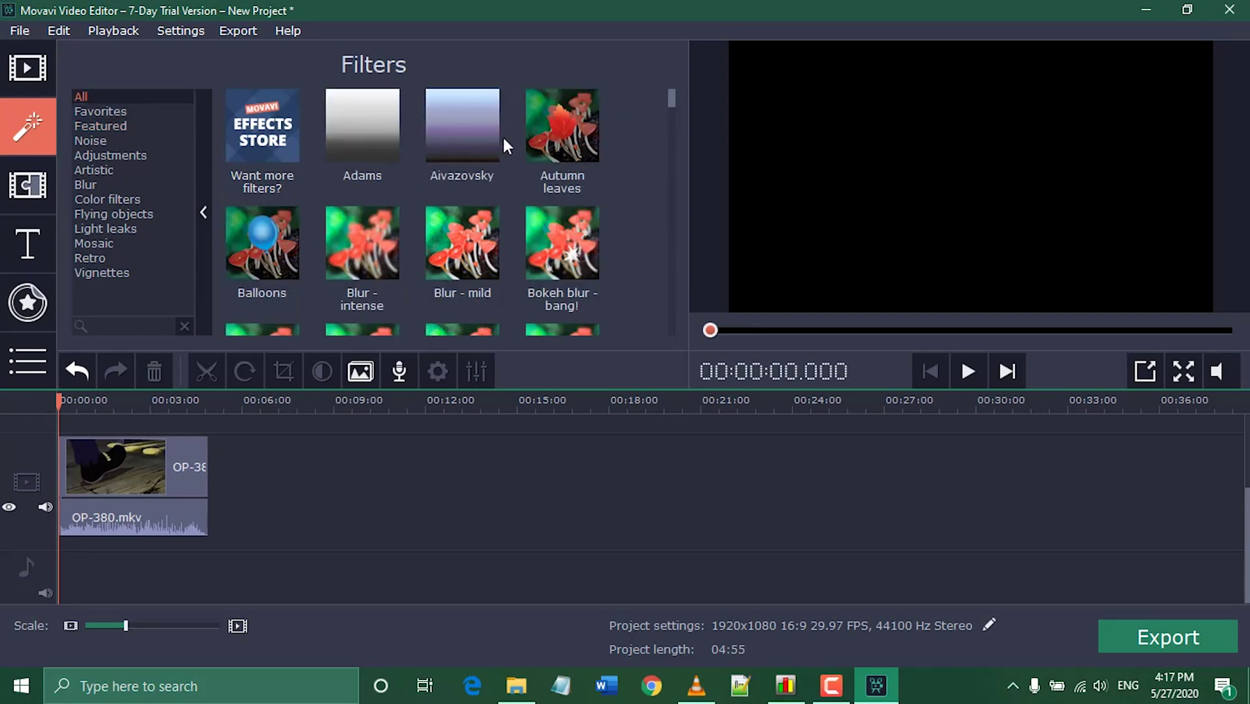
{"action": "mouse_move", "coordinate": [669, 98]}
{"action": "left_mouse_down"}
{"action": "mouse_move", "coordinate": [672, 121]}
{"action": "mouse_move", "coordinate": [671, 101]}
{"action": "left_mouse_up"}
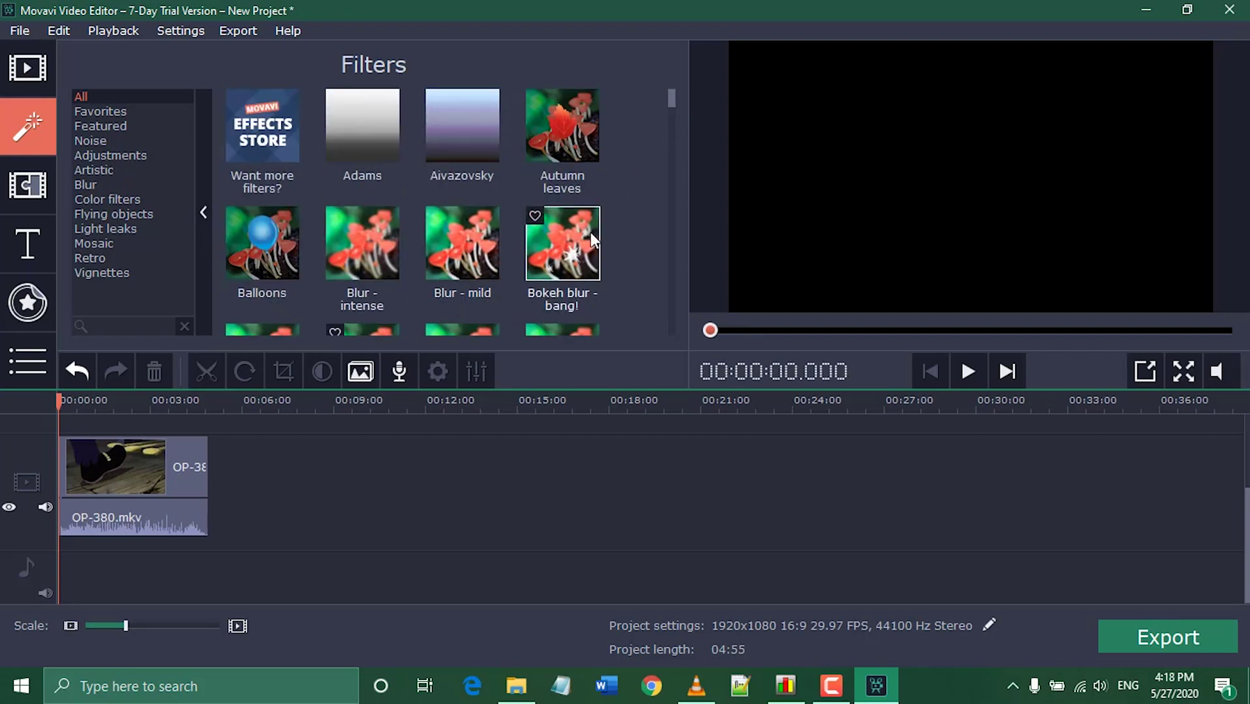
{"action": "scroll", "coordinate": [614, 217], "scroll_direction": "down", "scroll_amount": 4}
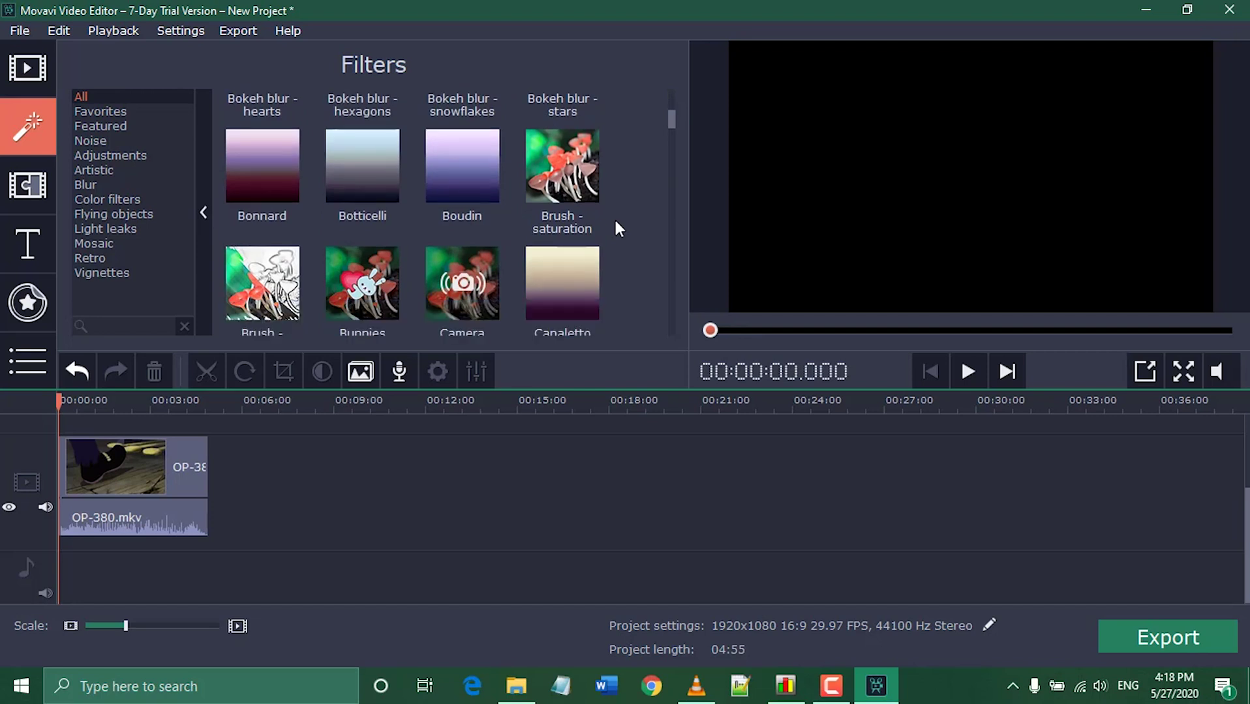
{"action": "left_click_drag", "start_coordinate": [280, 176], "coordinate": [85, 457]}
{"action": "left_click", "coordinate": [969, 373]}
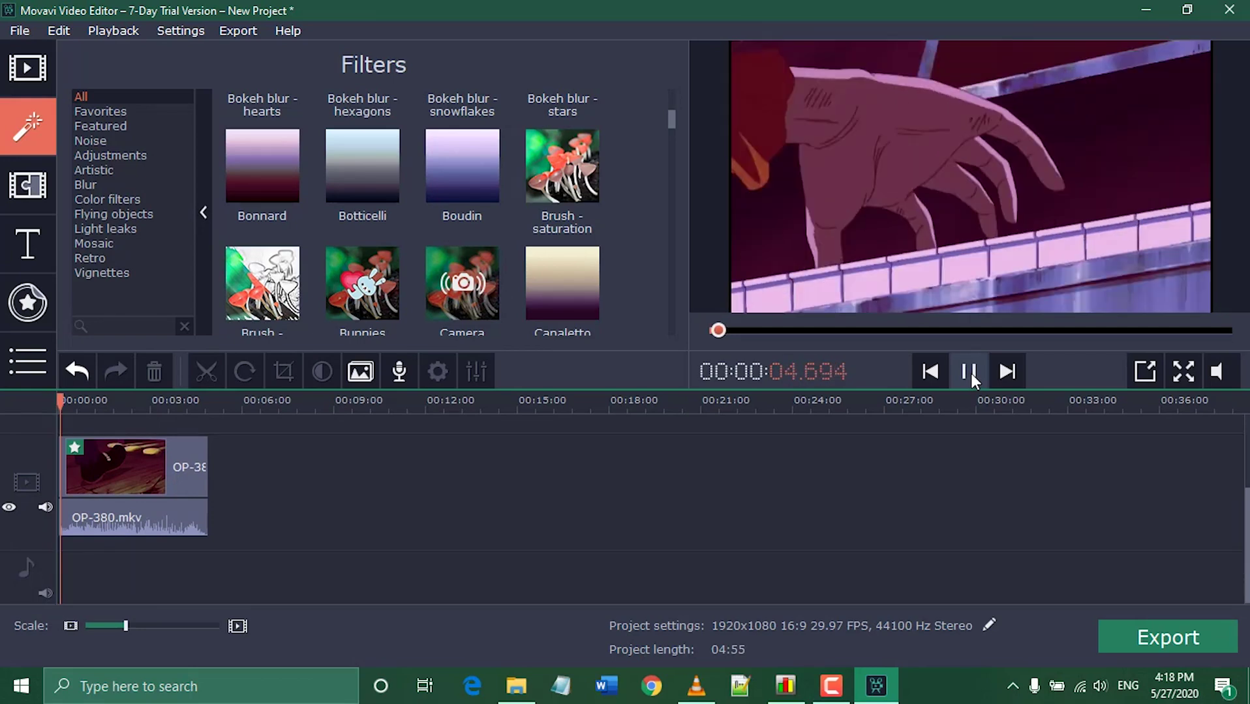
{"action": "left_click", "coordinate": [969, 371]}
- Remove the Bonnard filter from the OP-380 clip and return the playhead to the start
{"action": "left_click", "coordinate": [74, 450]}
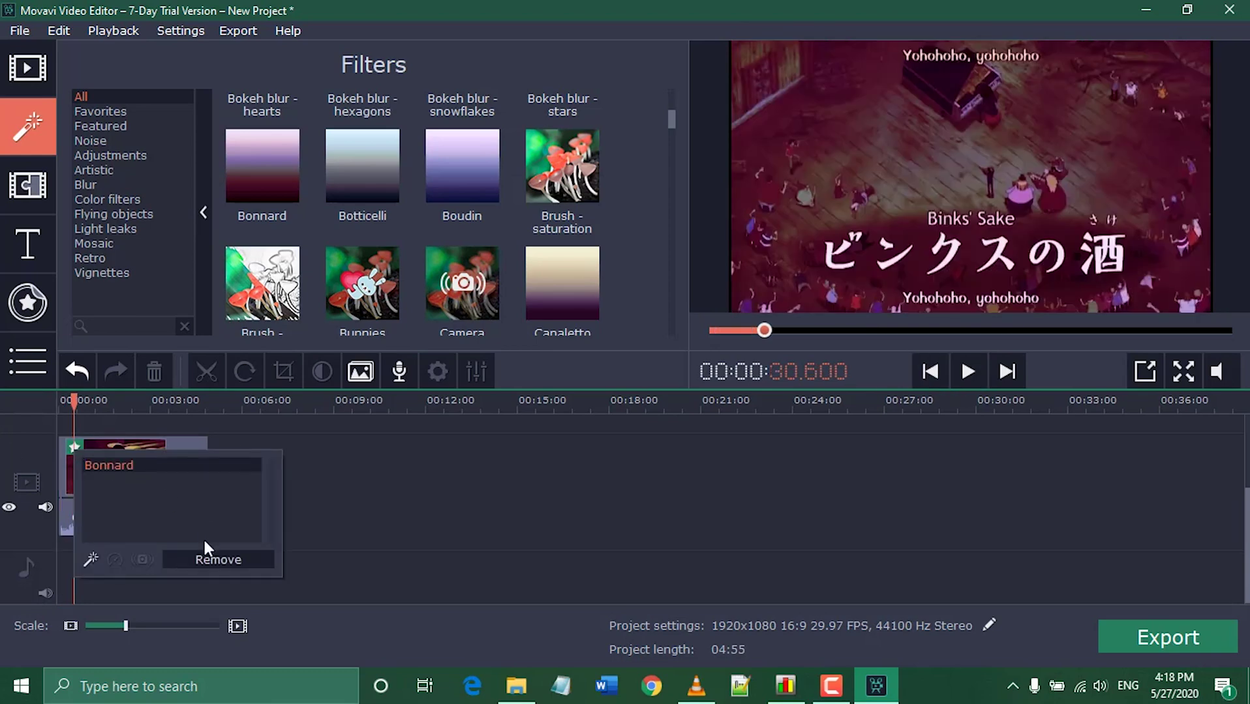
{"action": "left_click", "coordinate": [217, 556]}
{"action": "left_click_drag", "start_coordinate": [73, 400], "coordinate": [59, 399]}
- Apply the featured Halftone - color filter to the OP-380 clip and preview the effect
{"action": "left_click_drag", "start_coordinate": [670, 123], "coordinate": [670, 194]}
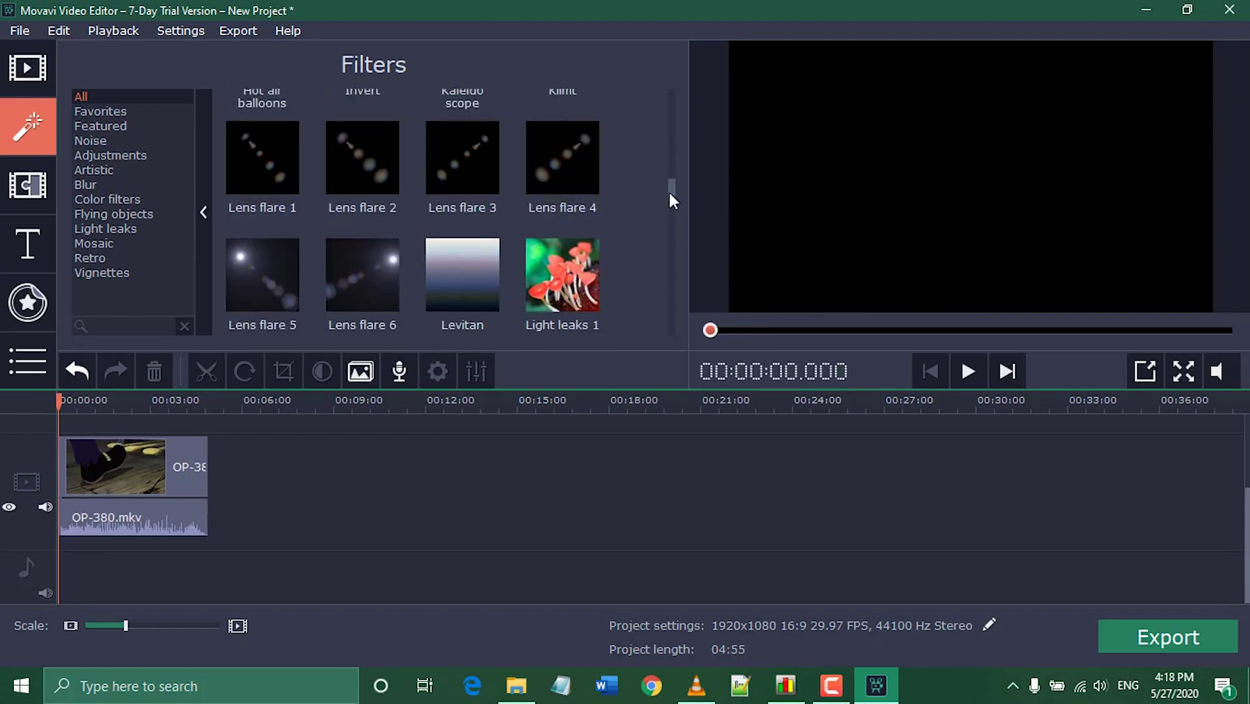
{"action": "left_click", "coordinate": [109, 128]}
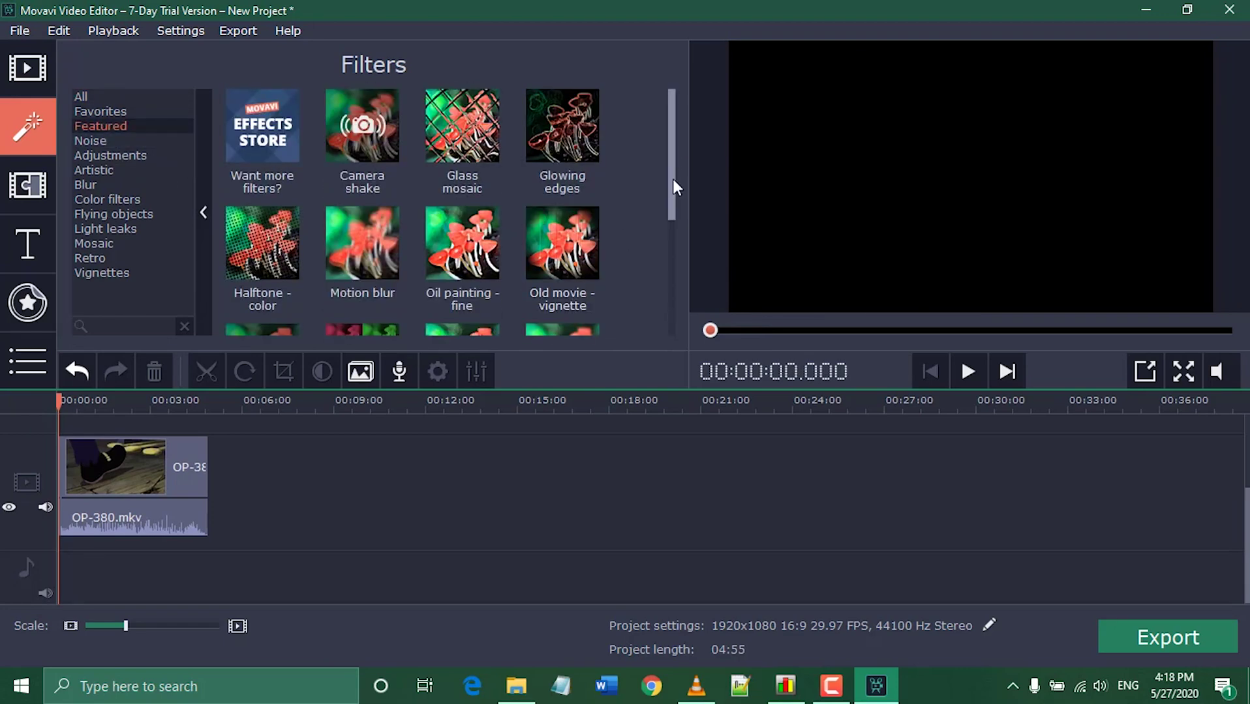
{"action": "left_click_drag", "start_coordinate": [255, 259], "coordinate": [92, 570]}
{"action": "left_click_drag", "start_coordinate": [1246, 513], "coordinate": [1245, 574]}
{"action": "left_click", "coordinate": [970, 373]}
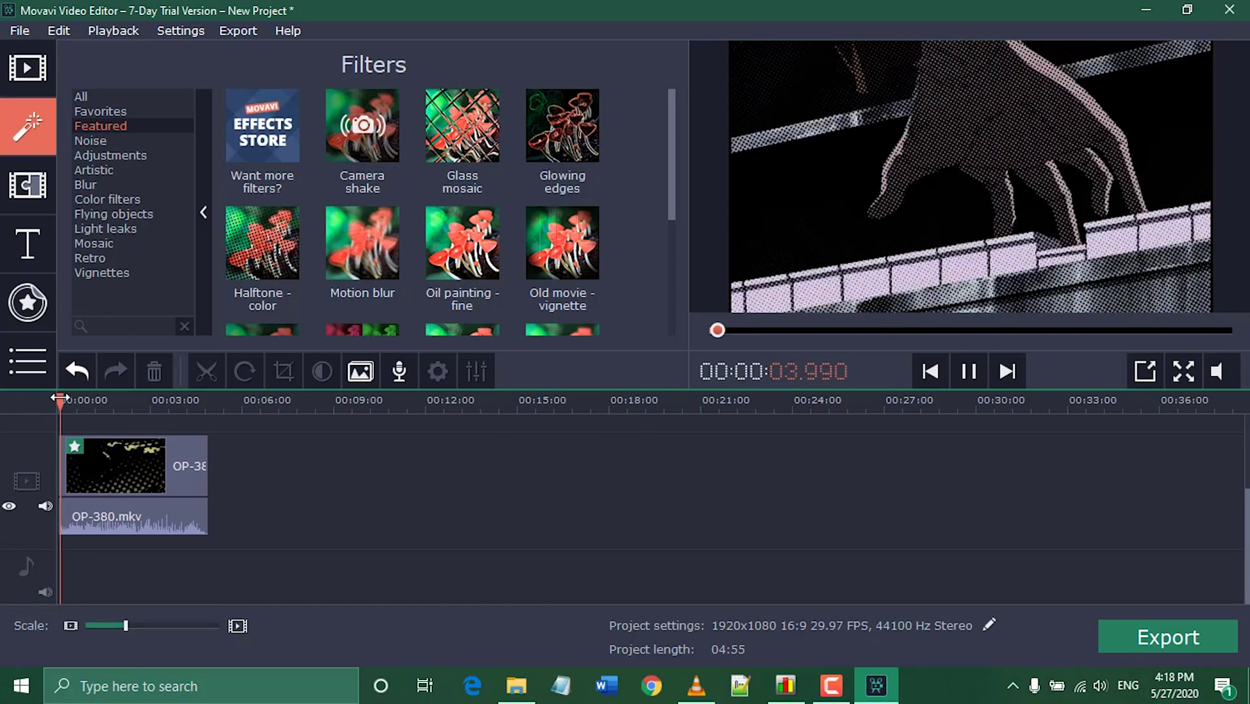
{"action": "left_click_drag", "start_coordinate": [60, 399], "coordinate": [83, 399]}
{"action": "left_click", "coordinate": [969, 372]}
- Remove the Halftone - color filter from the OP-380 clip and return the playhead to the start
{"action": "left_click", "coordinate": [75, 446]}
{"action": "left_click", "coordinate": [248, 554]}
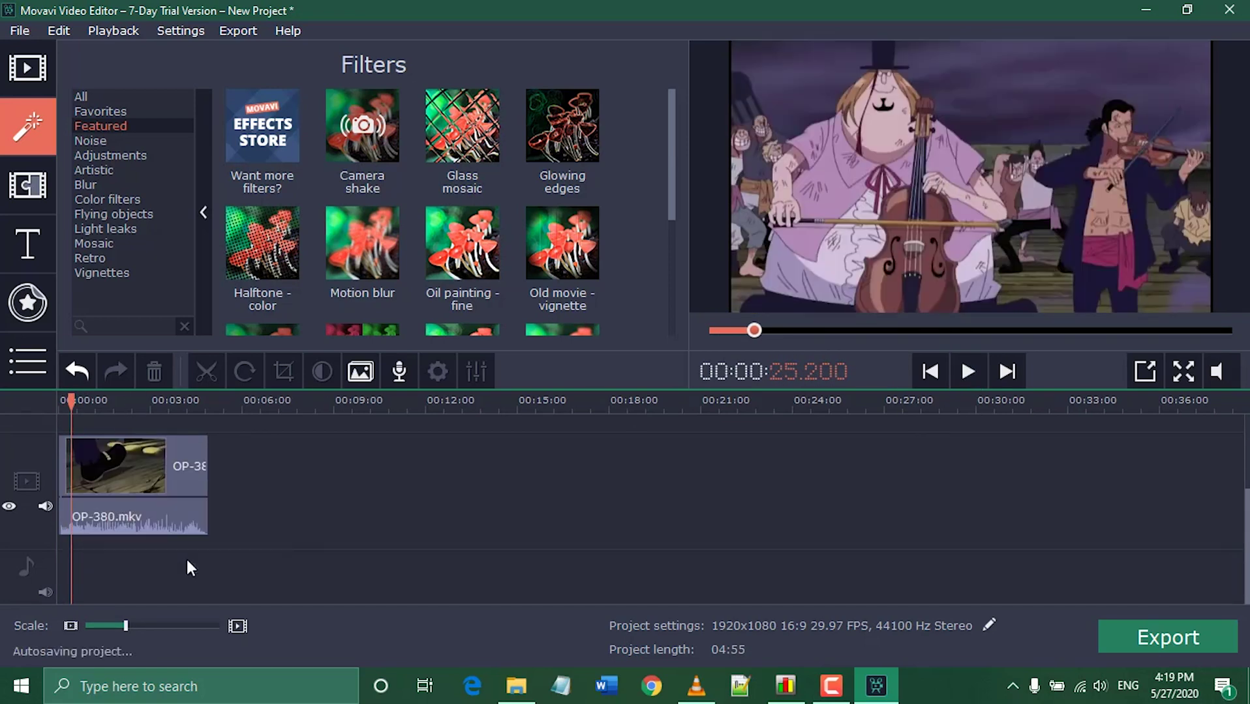
{"action": "left_click_drag", "start_coordinate": [71, 401], "coordinate": [51, 405]}
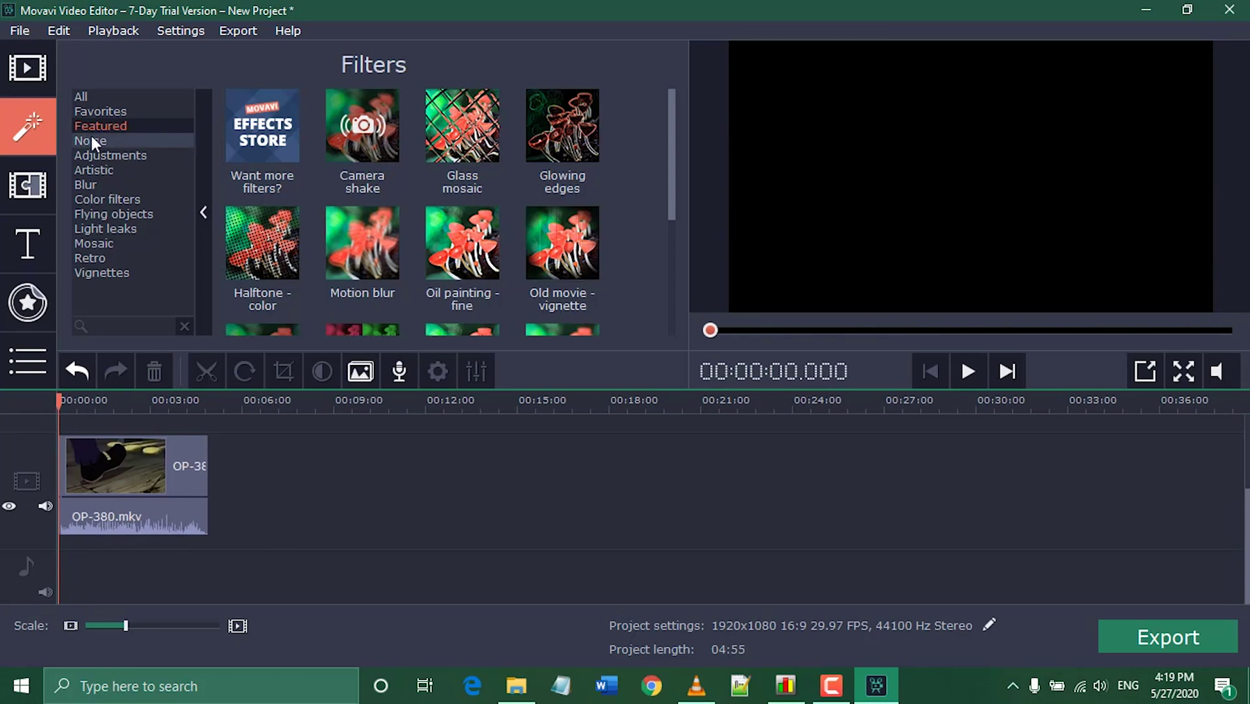
- Examine the Adjustments, Artistic and Blur filters and the featured transitions
{"action": "left_click", "coordinate": [100, 156]}
{"action": "left_click", "coordinate": [100, 170]}
{"action": "left_click", "coordinate": [100, 184]}
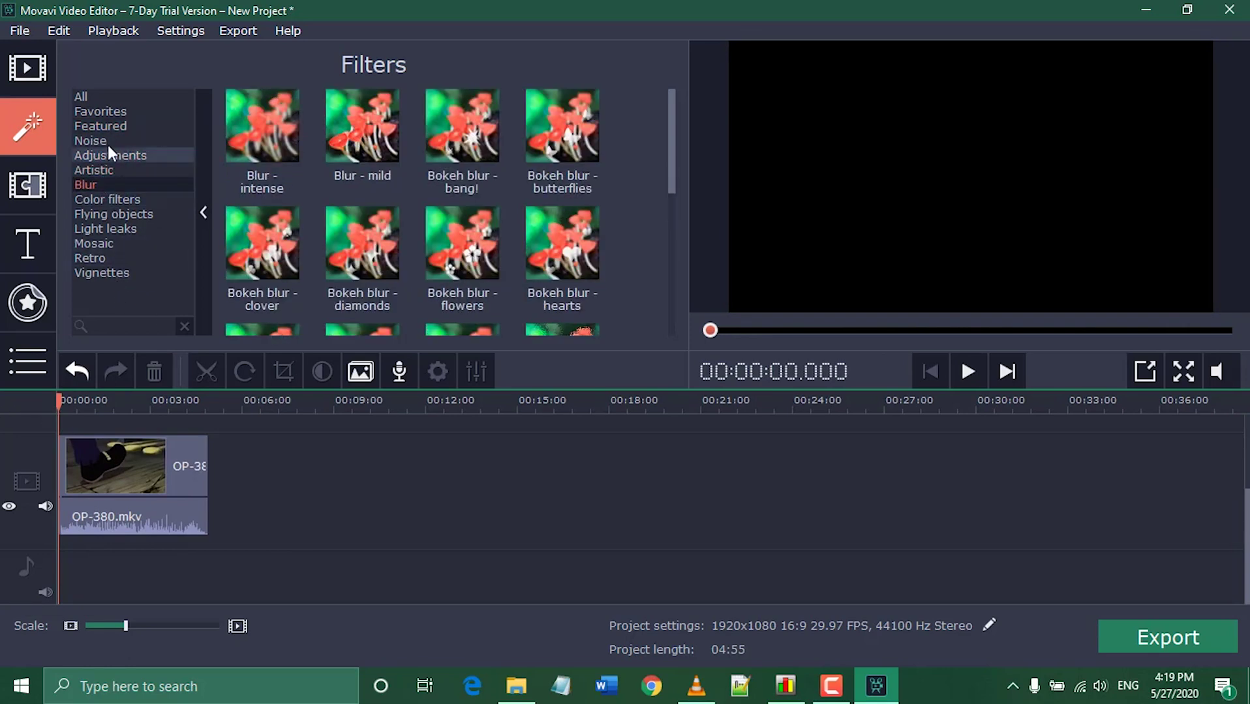
{"action": "left_click_drag", "start_coordinate": [673, 185], "coordinate": [664, 162]}
{"action": "left_click", "coordinate": [42, 187]}
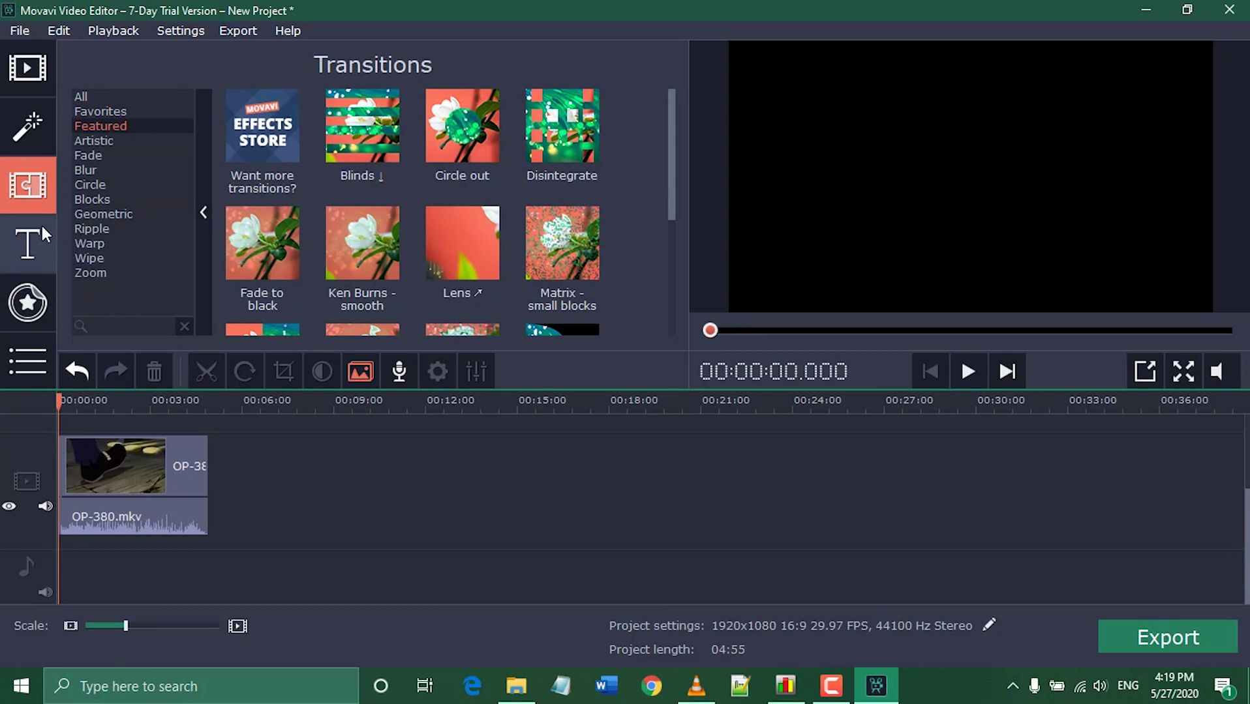
{"action": "left_click", "coordinate": [29, 247]}
{"action": "left_click", "coordinate": [23, 185]}
{"action": "left_click", "coordinate": [37, 152]}
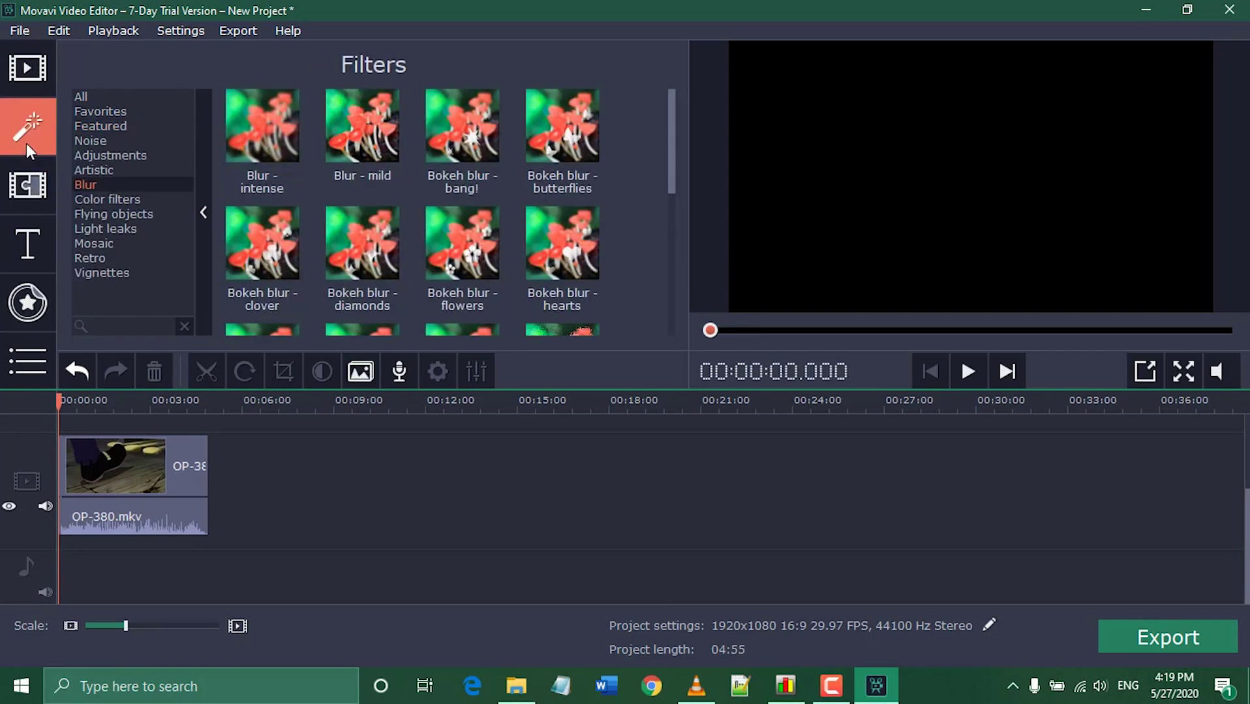
{"action": "left_click", "coordinate": [34, 199]}
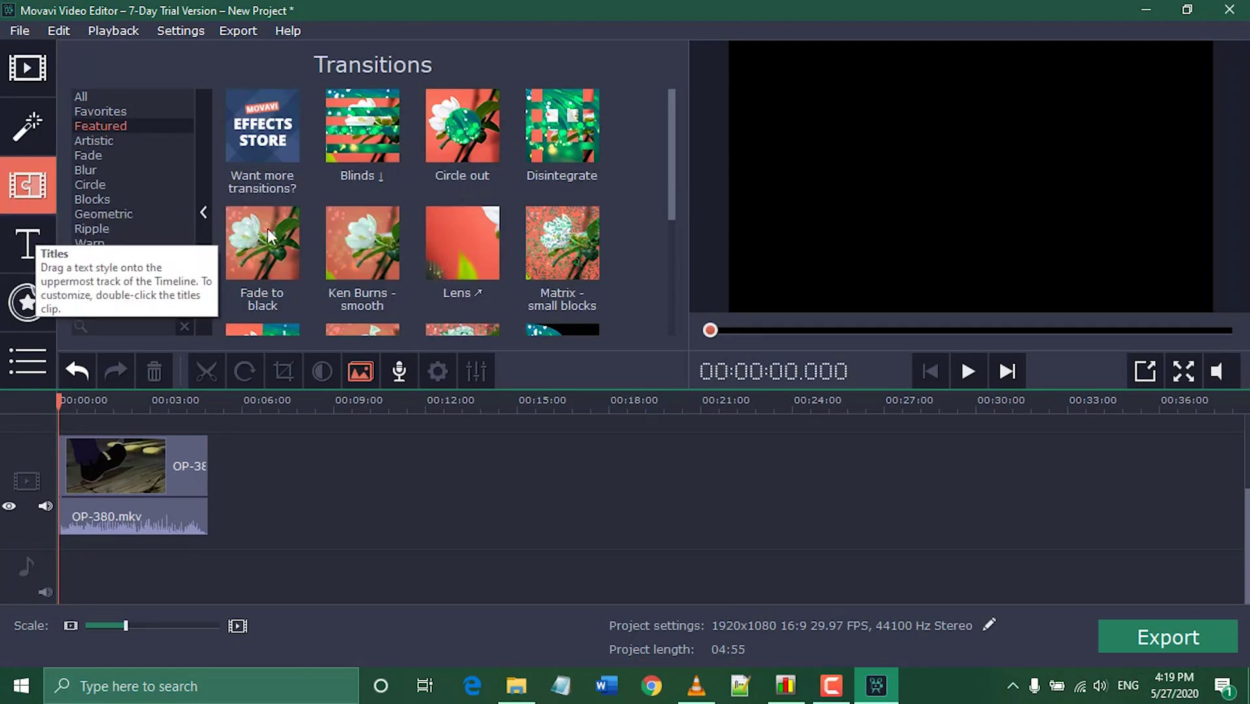
- Try the featured Trendy circle title over the start of the clip, preview it and undo the placement
{"action": "left_click", "coordinate": [45, 232]}
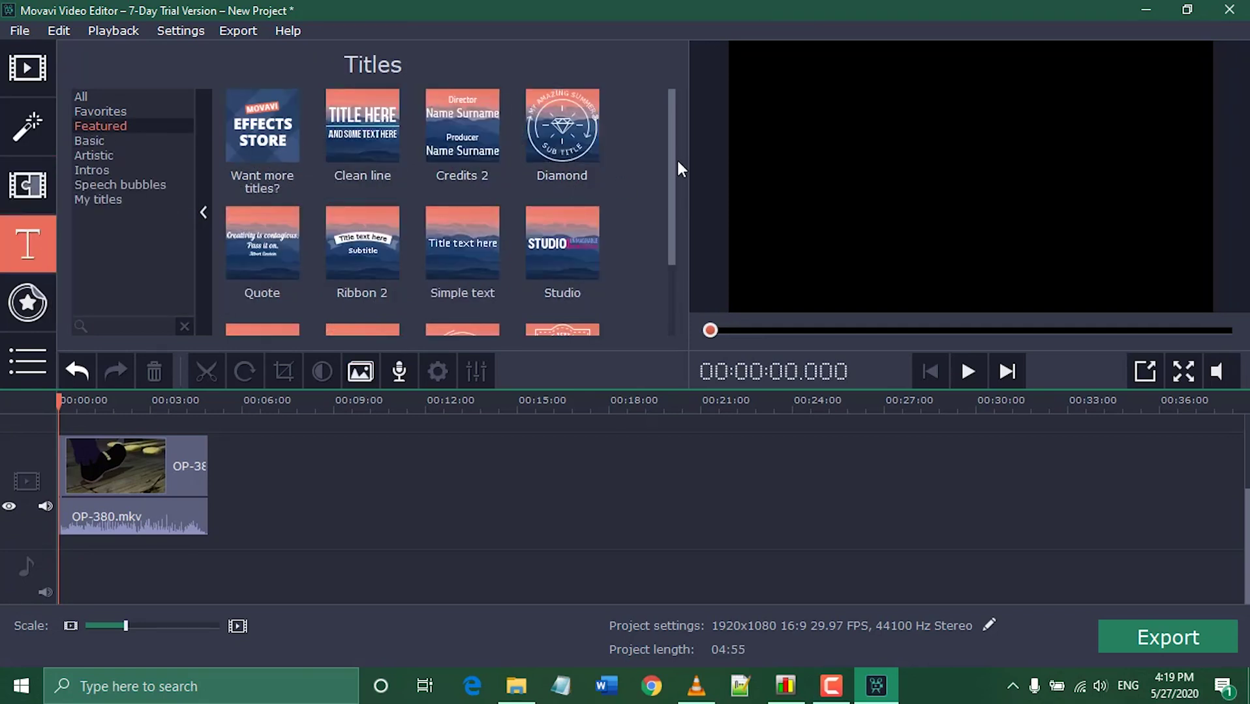
{"action": "left_click_drag", "start_coordinate": [669, 174], "coordinate": [673, 238]}
{"action": "left_click_drag", "start_coordinate": [462, 266], "coordinate": [72, 439]}
{"action": "left_click_drag", "start_coordinate": [108, 581], "coordinate": [121, 465]}
{"action": "left_click", "coordinate": [971, 378]}
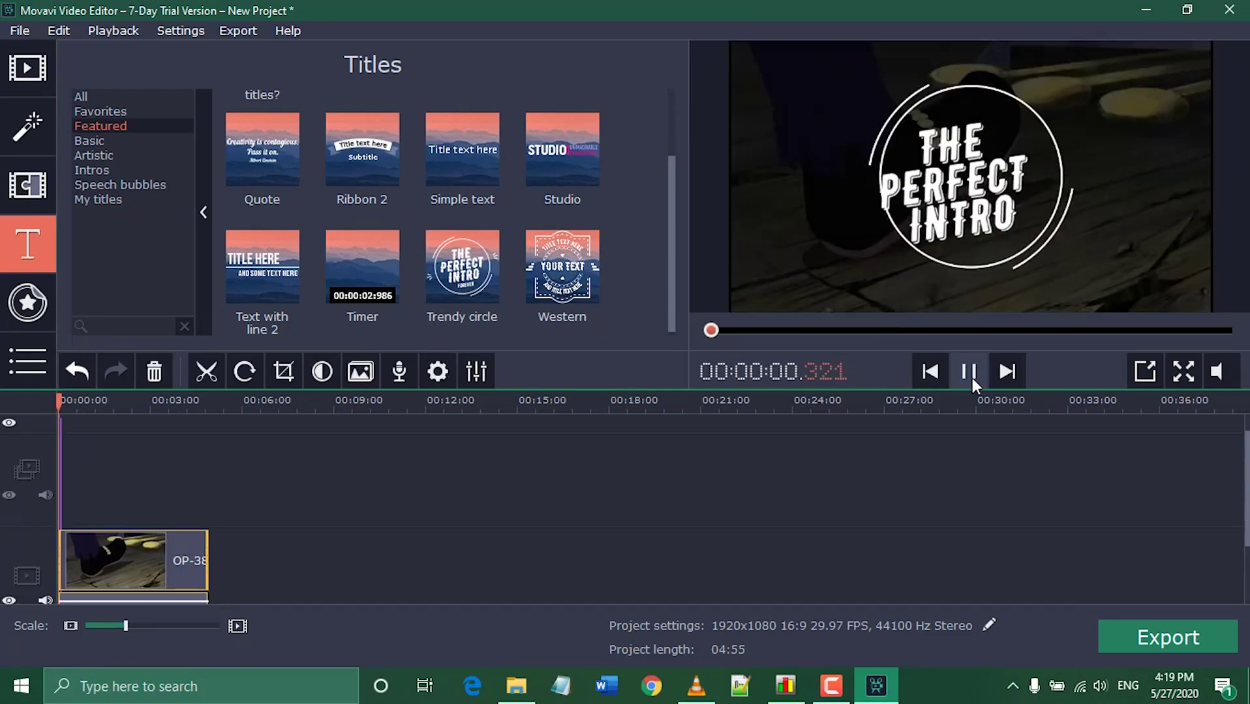
{"action": "left_click", "coordinate": [971, 378]}
{"action": "left_click", "coordinate": [81, 378]}
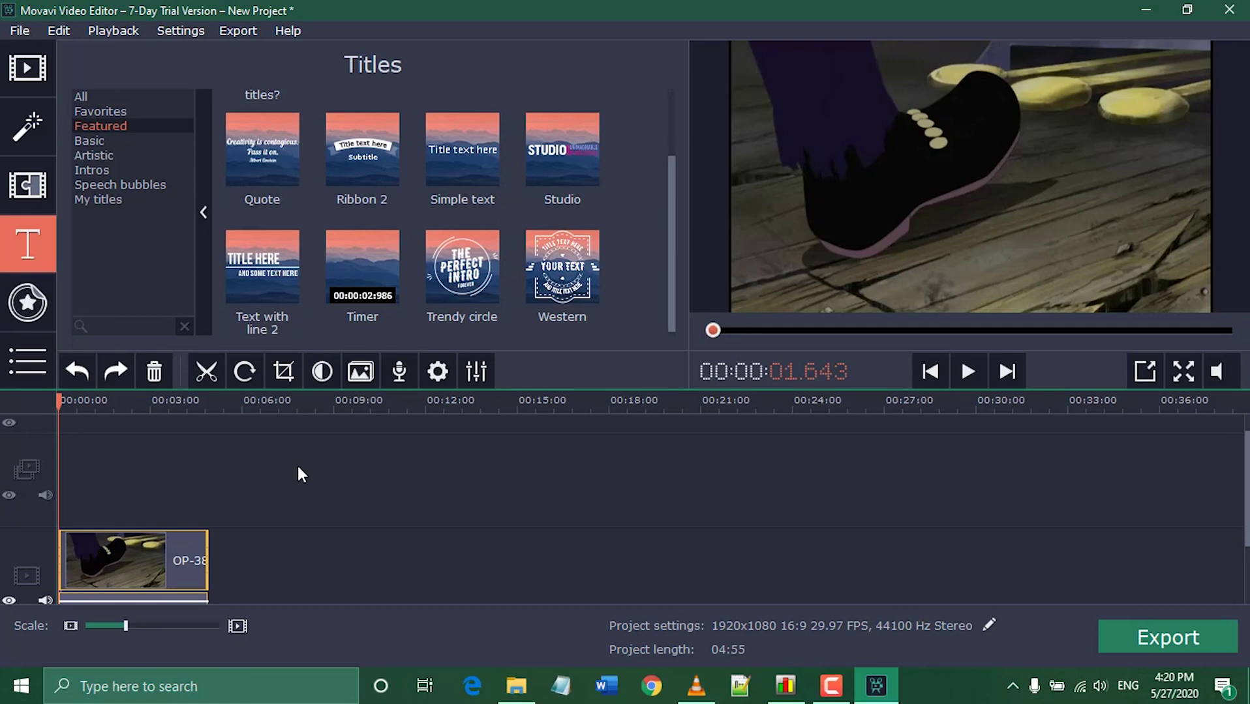
- Try placing the Trendy circle title at the start of the timeline again and undo it
{"action": "left_click_drag", "start_coordinate": [1246, 465], "coordinate": [1247, 527]}
{"action": "left_click_drag", "start_coordinate": [462, 268], "coordinate": [60, 420]}
{"action": "left_click", "coordinate": [71, 483]}
{"action": "left_click", "coordinate": [77, 372]}
- Insert the Trendy circle title on the video track in front of the OP-380 clip
{"action": "left_click_drag", "start_coordinate": [125, 575], "coordinate": [168, 439]}
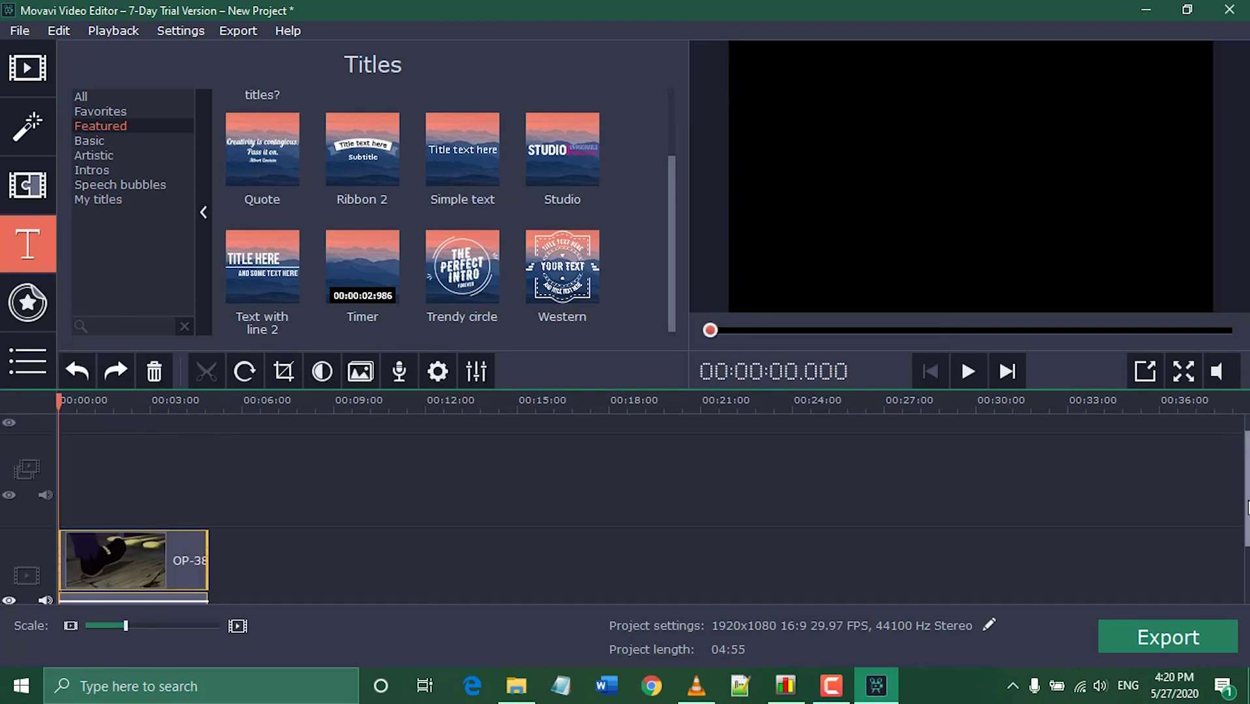
{"action": "left_click_drag", "start_coordinate": [1246, 489], "coordinate": [1246, 547]}
{"action": "left_click_drag", "start_coordinate": [479, 289], "coordinate": [86, 498]}
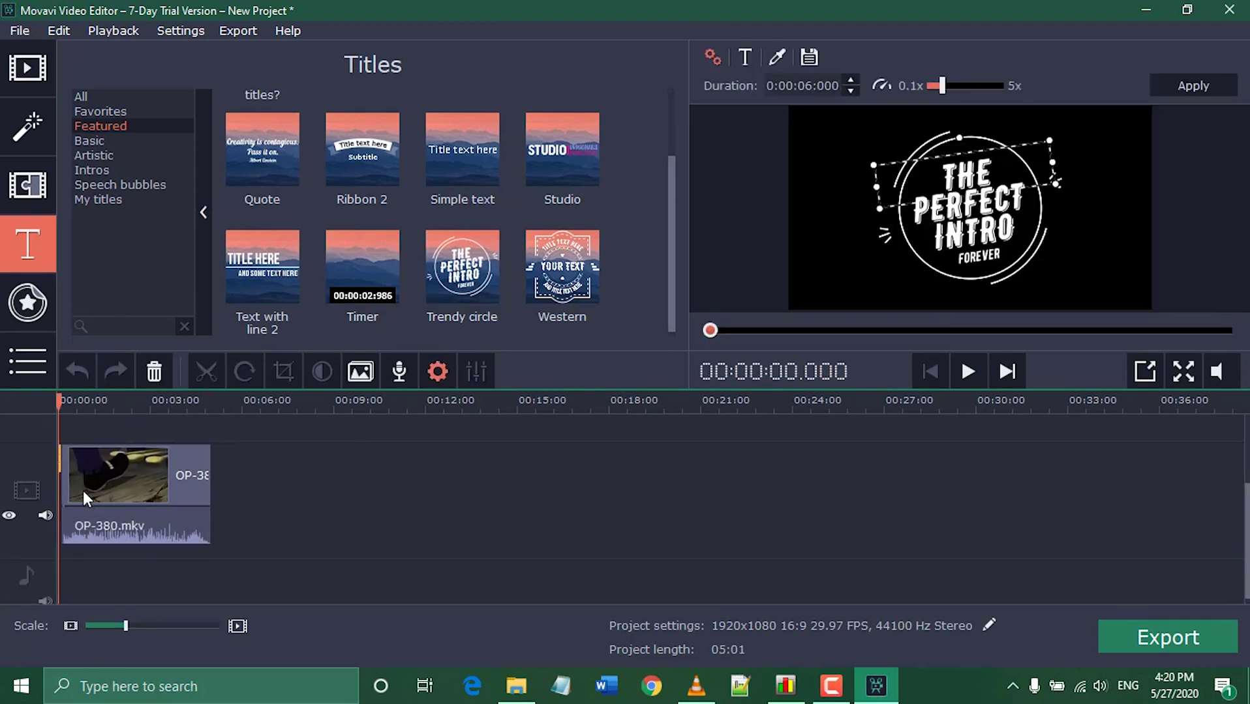
- Look through the Basic, Artistic and Intros title styles
{"action": "left_click", "coordinate": [89, 142]}
{"action": "left_click", "coordinate": [94, 154]}
{"action": "left_click_drag", "start_coordinate": [672, 158], "coordinate": [675, 300]}
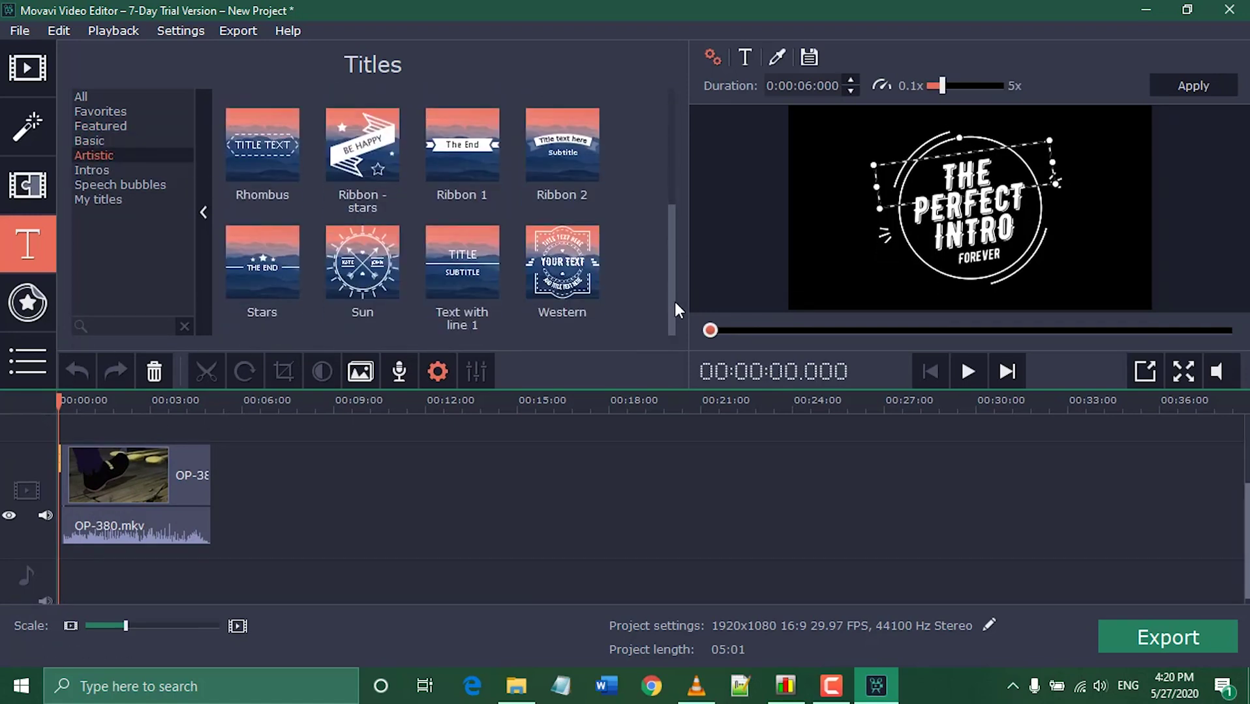
{"action": "left_click", "coordinate": [99, 169]}
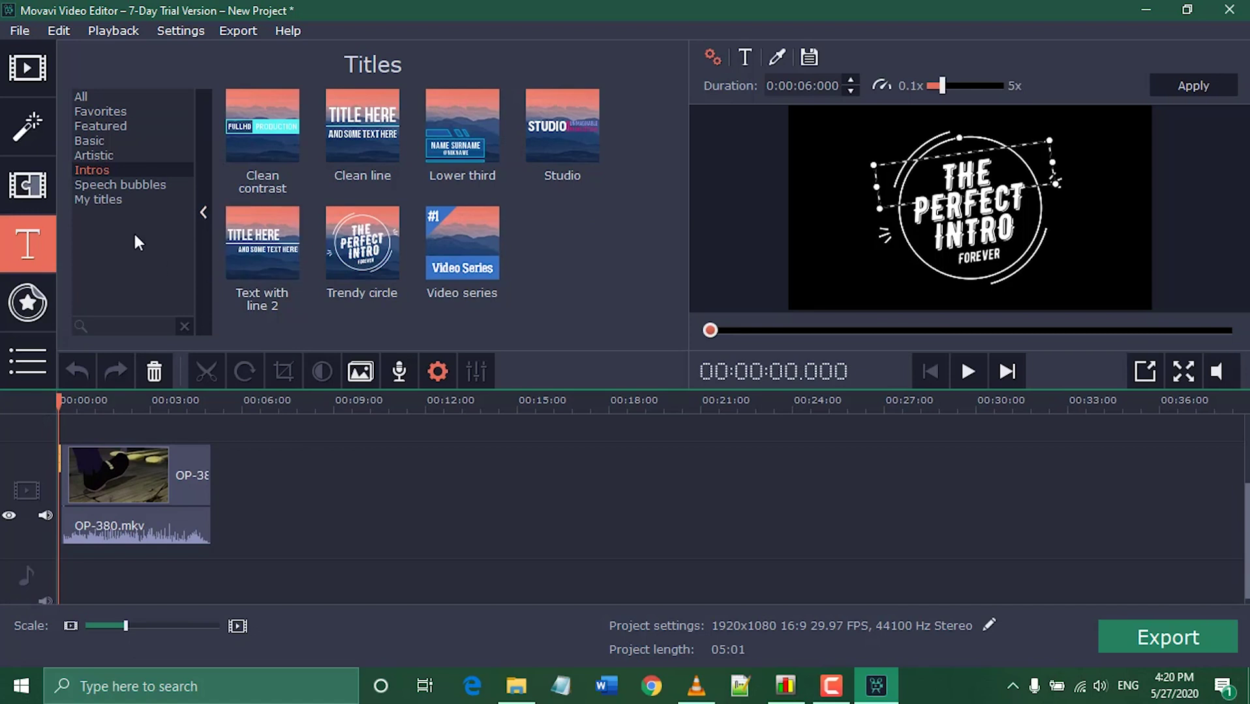
- Look through the Speech bubbles, My titles and Artistic title styles
{"action": "left_click", "coordinate": [81, 186]}
{"action": "left_click", "coordinate": [84, 200]}
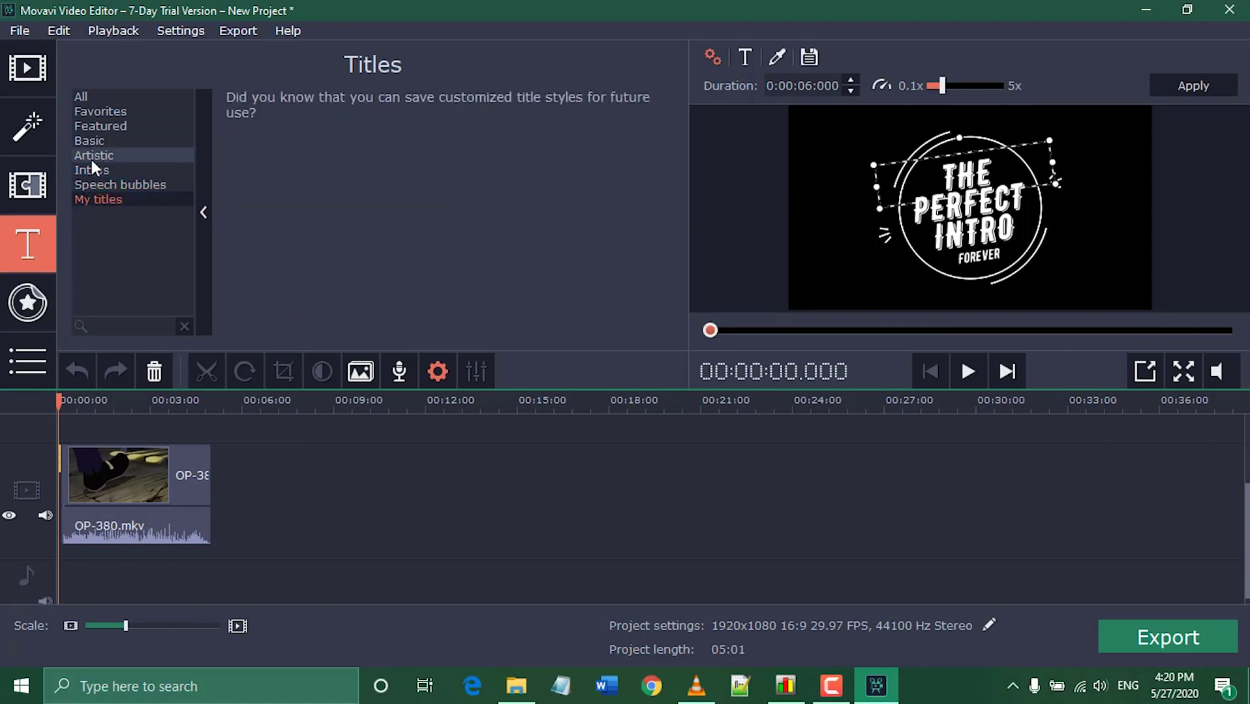
{"action": "left_click", "coordinate": [93, 157]}
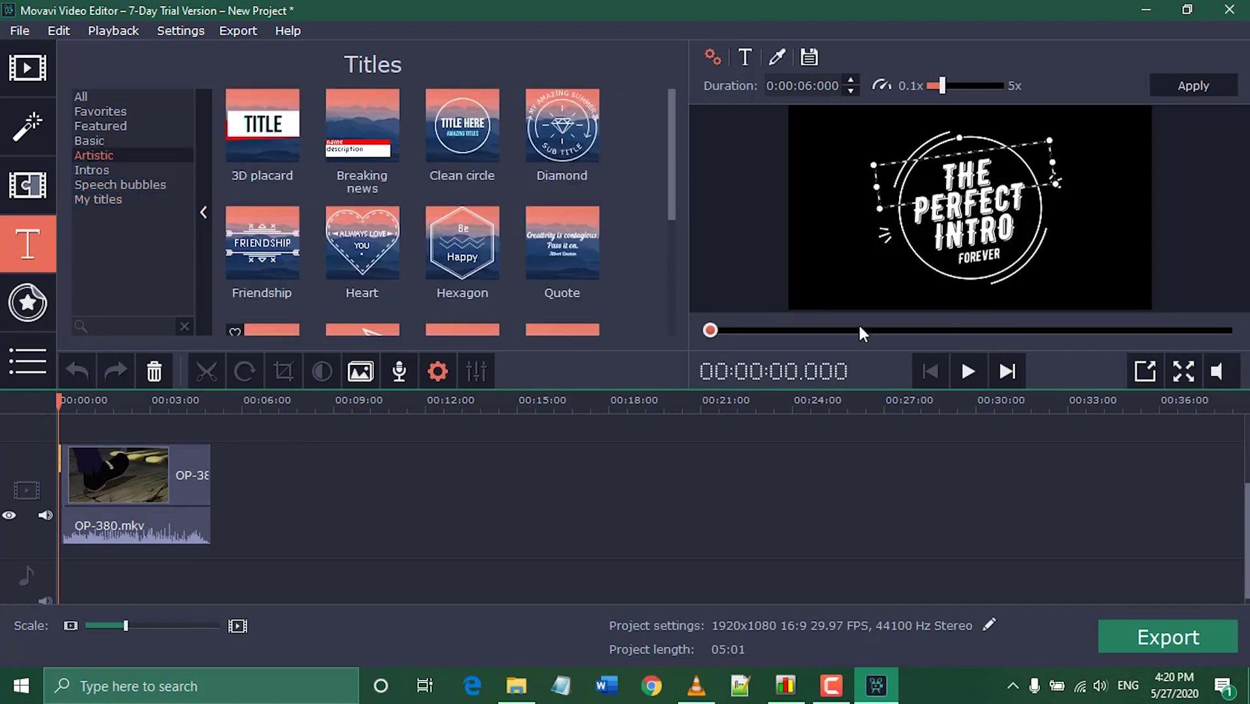
- Open the intro title at the start of the timeline for editing and replace PERFECT with BINKS
{"action": "left_click", "coordinate": [572, 455]}
{"action": "left_click_drag", "start_coordinate": [59, 399], "coordinate": [61, 399]}
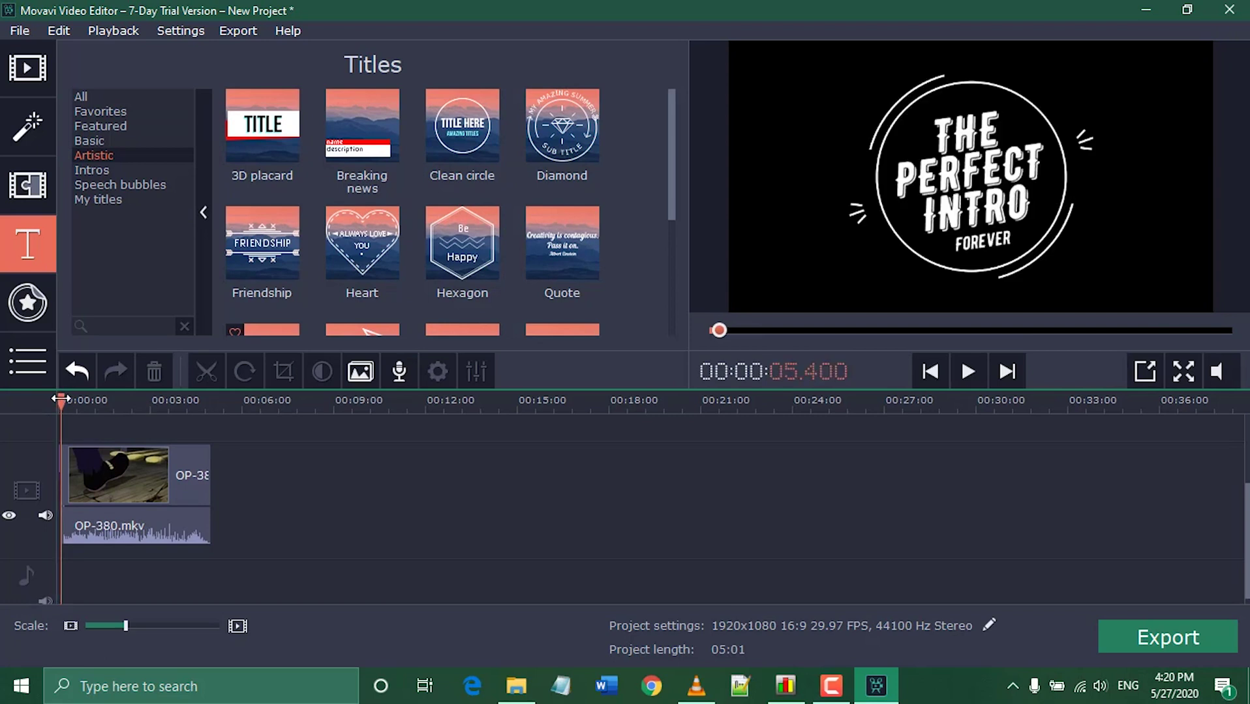
{"action": "left_click", "coordinate": [954, 169]}
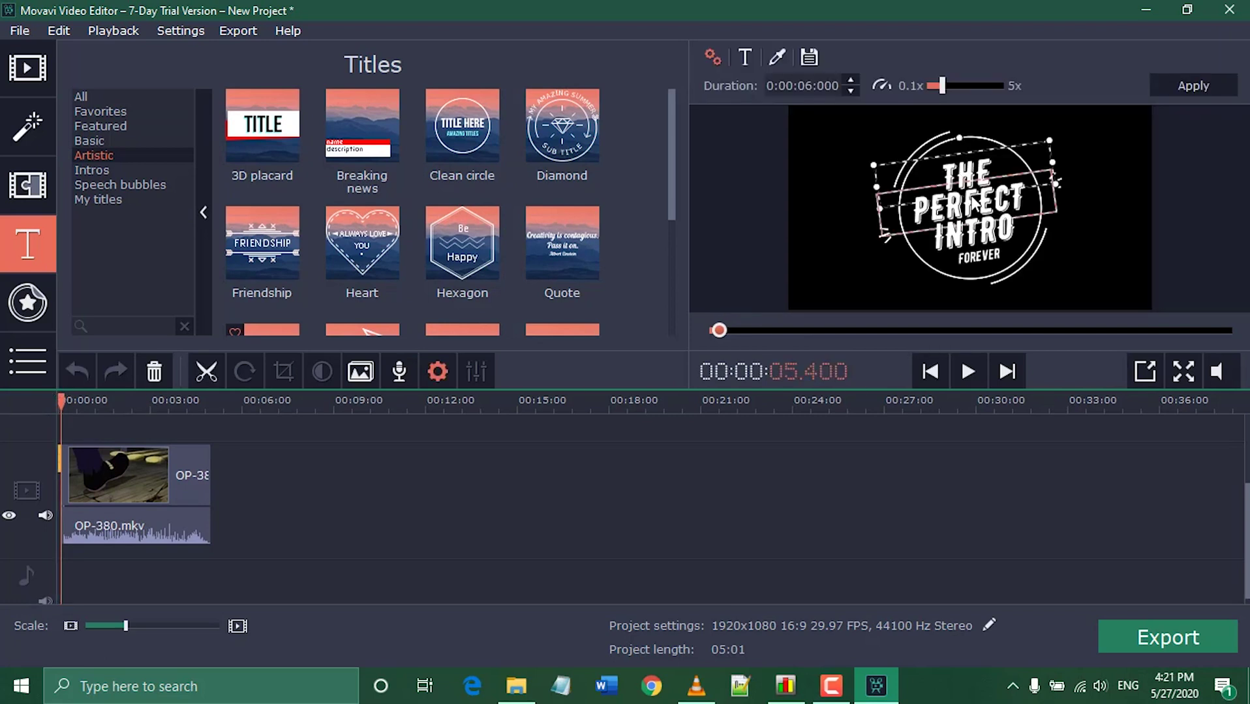
{"action": "left_click", "coordinate": [977, 195]}
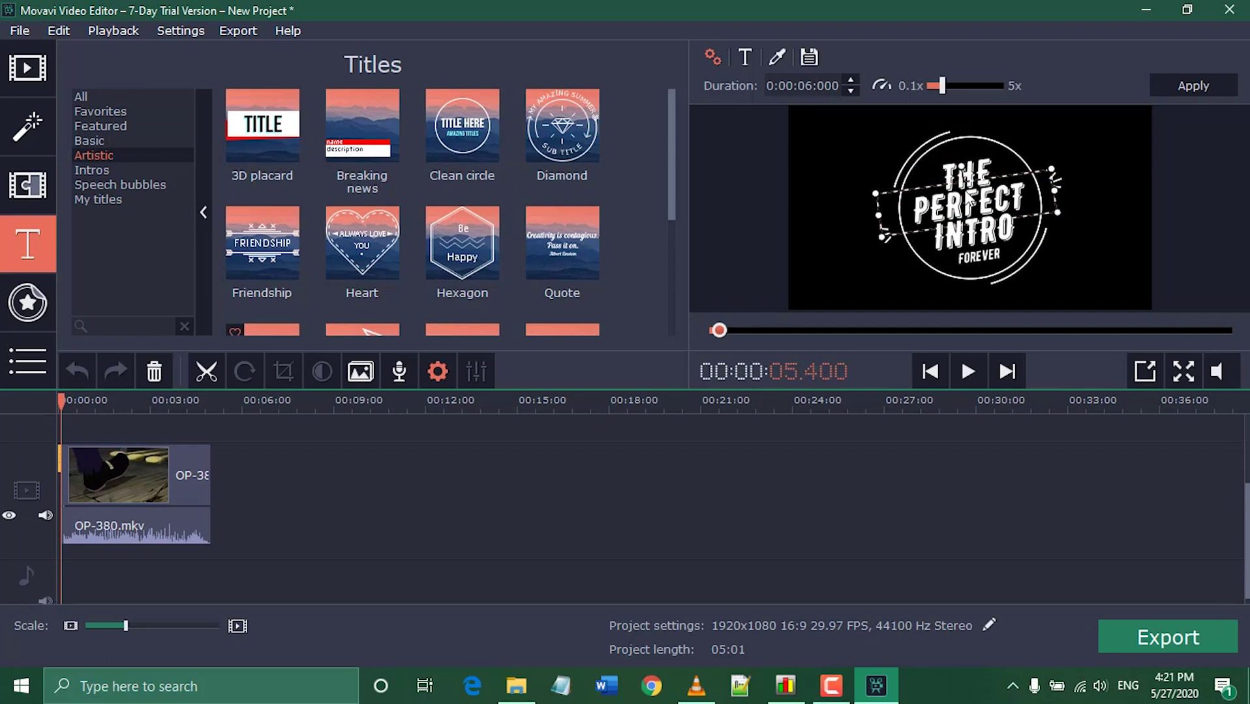
{"action": "double_click", "coordinate": [964, 175]}
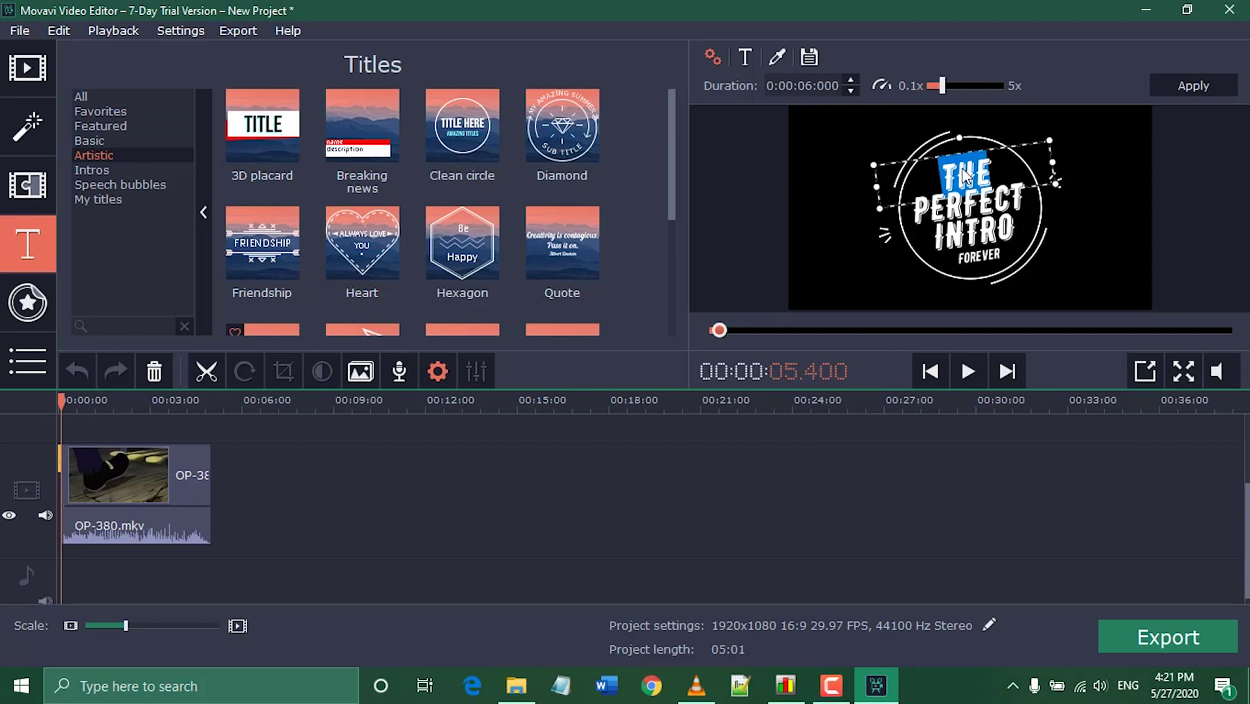
{"action": "double_click", "coordinate": [960, 213]}
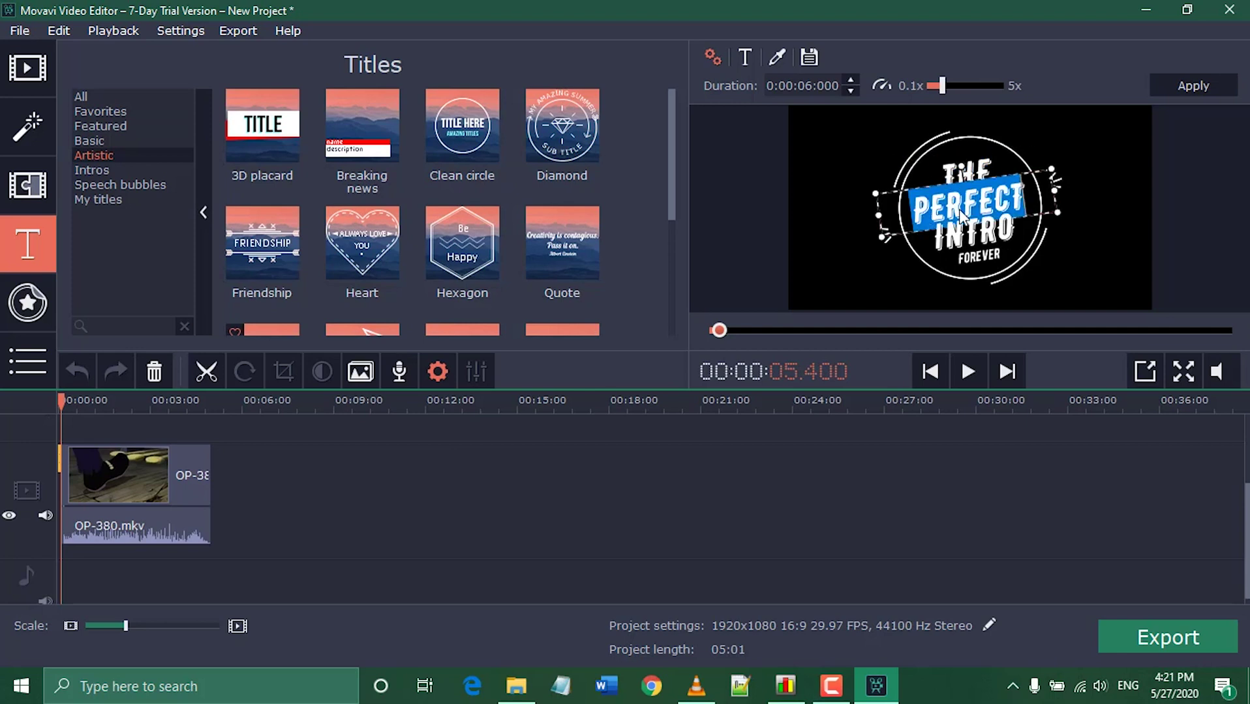
{"action": "type", "text": "BINKS"}
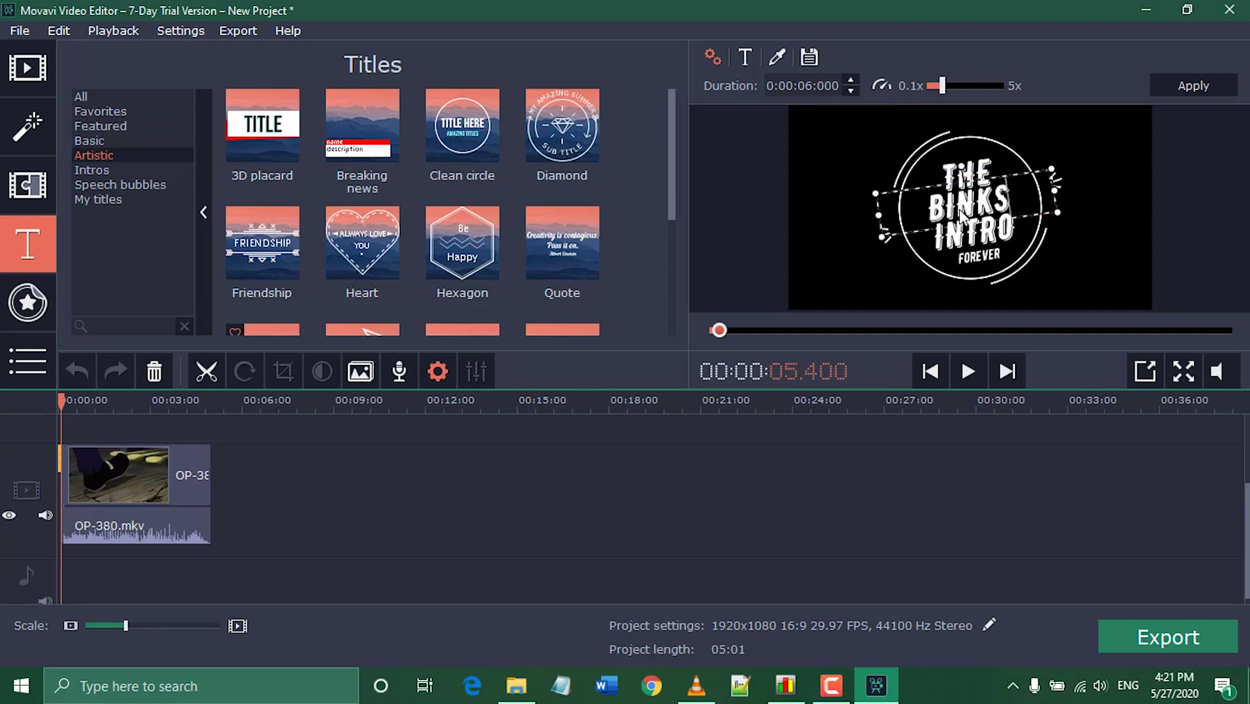
- Replace the title's INTRO with BREW and FOREVER with SONG
{"action": "double_click", "coordinate": [963, 229]}
{"action": "type", "text": "BREW"}
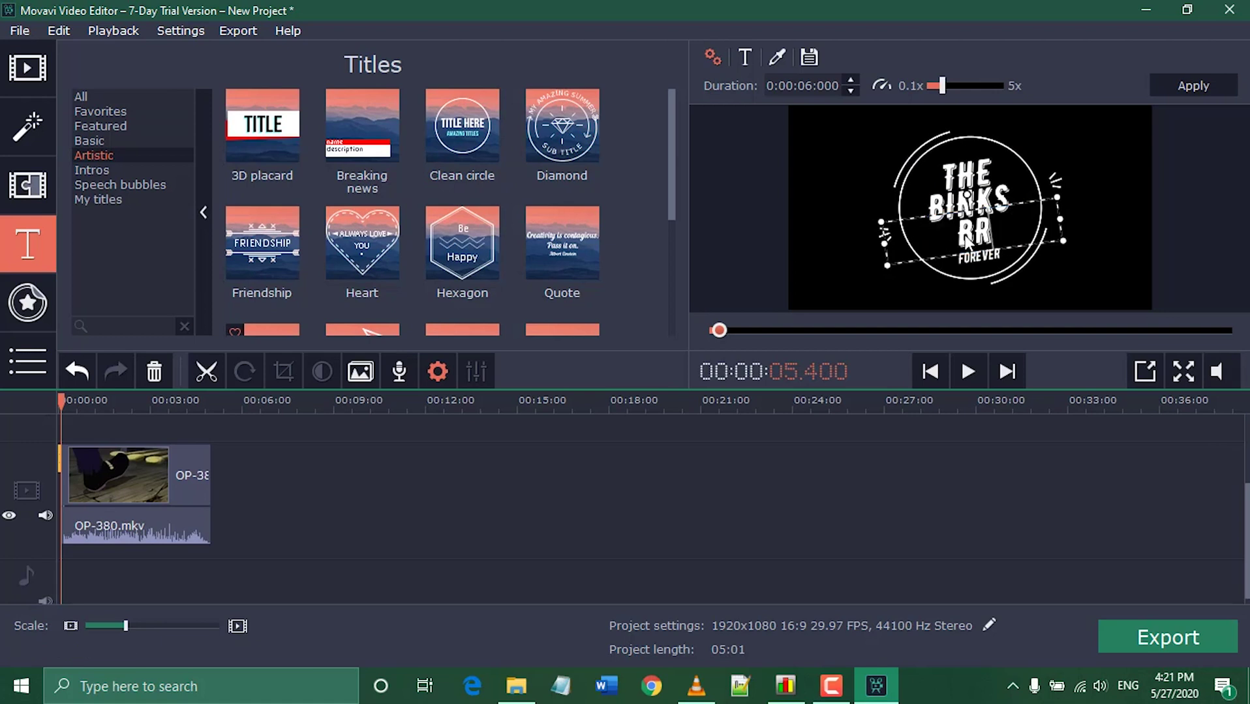
{"action": "double_click", "coordinate": [973, 261]}
{"action": "type", "text": "SON"}
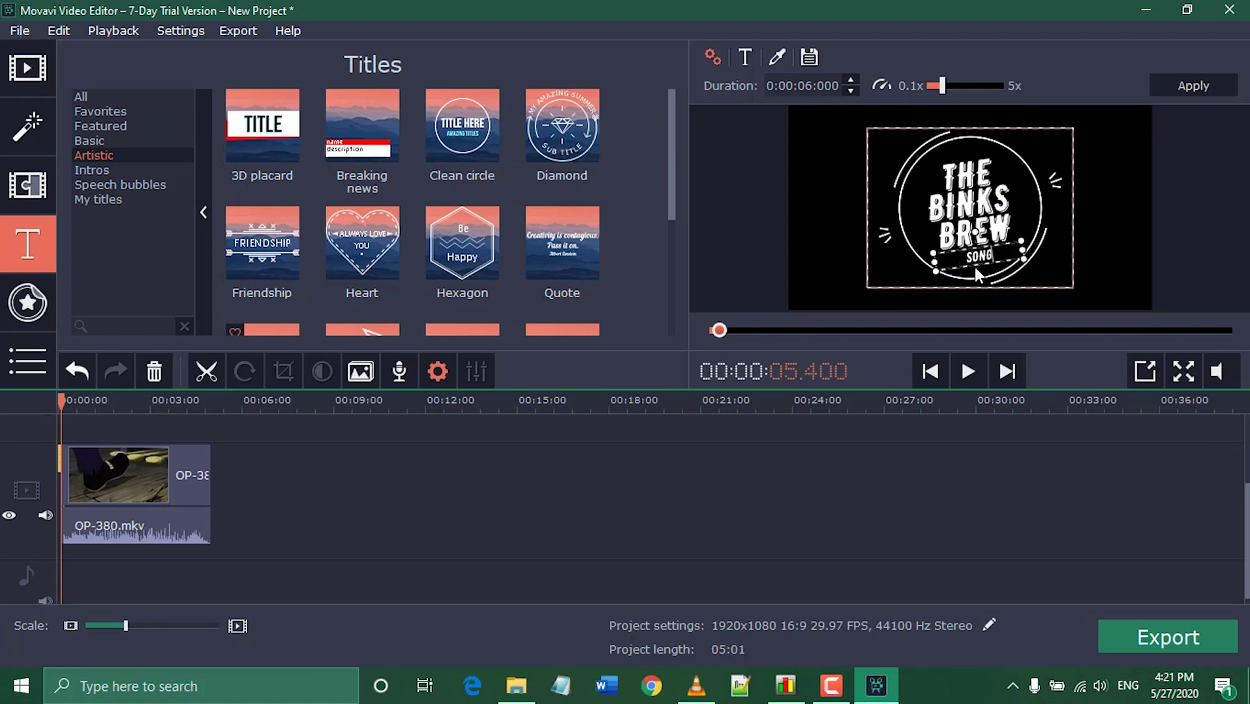
{"action": "type", "text": "G"}
{"action": "left_click", "coordinate": [834, 170]}
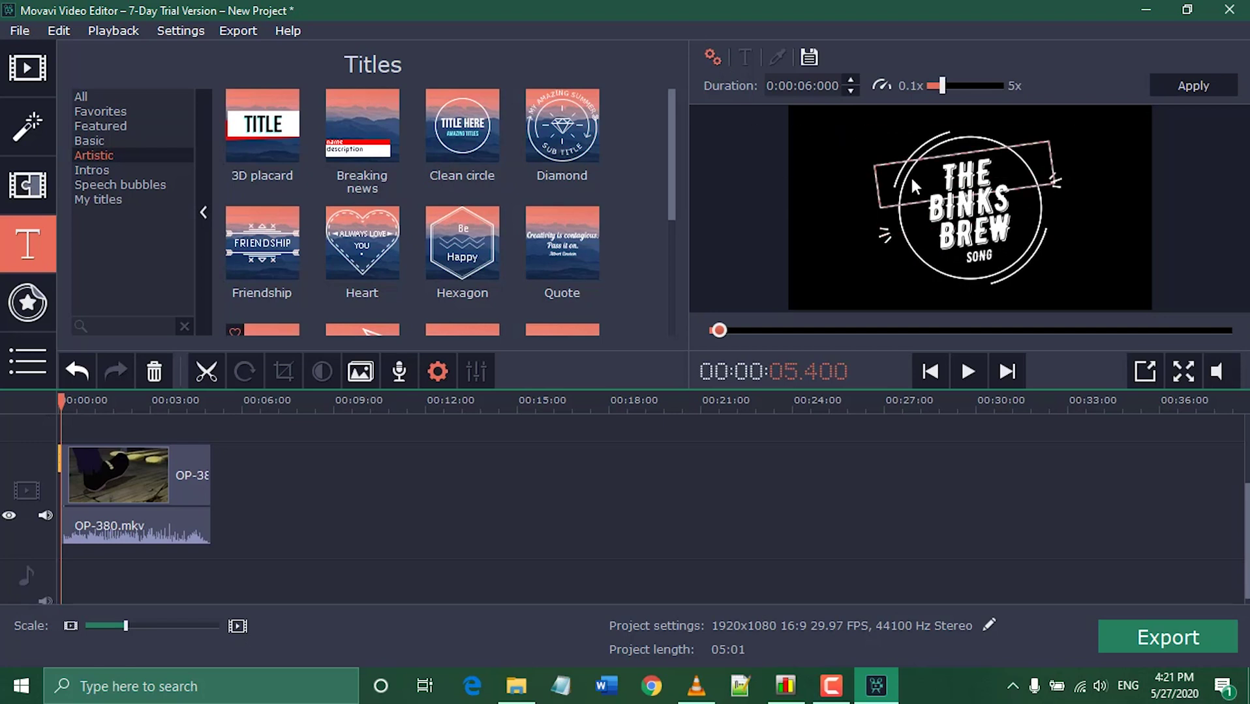
- Set the text colour of the title's word THE to light blue
{"action": "left_click", "coordinate": [963, 147]}
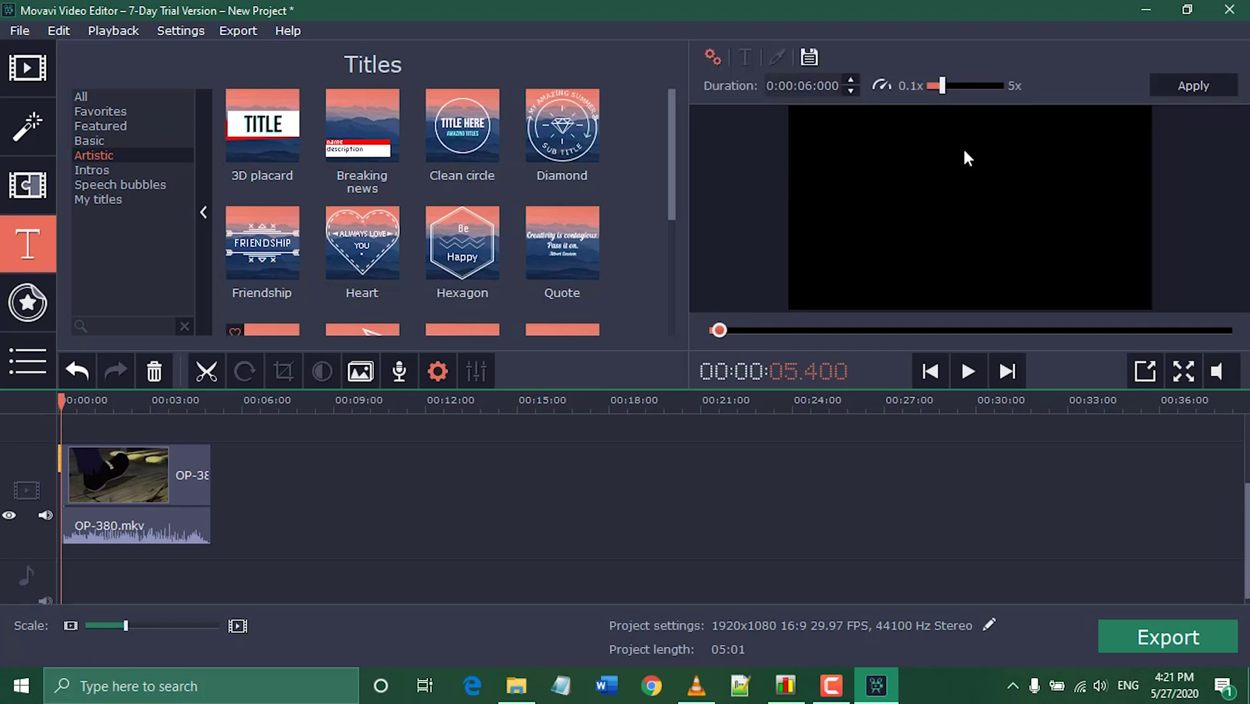
{"action": "left_click", "coordinate": [743, 57]}
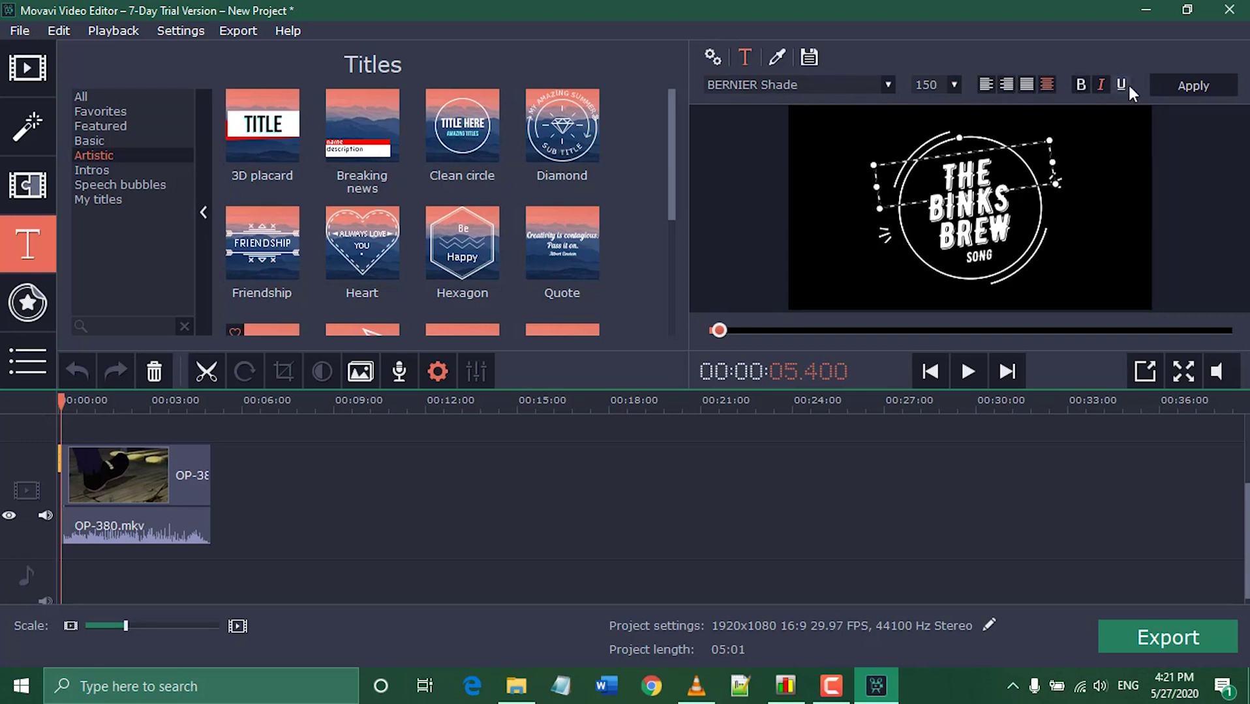
{"action": "left_click", "coordinate": [780, 57]}
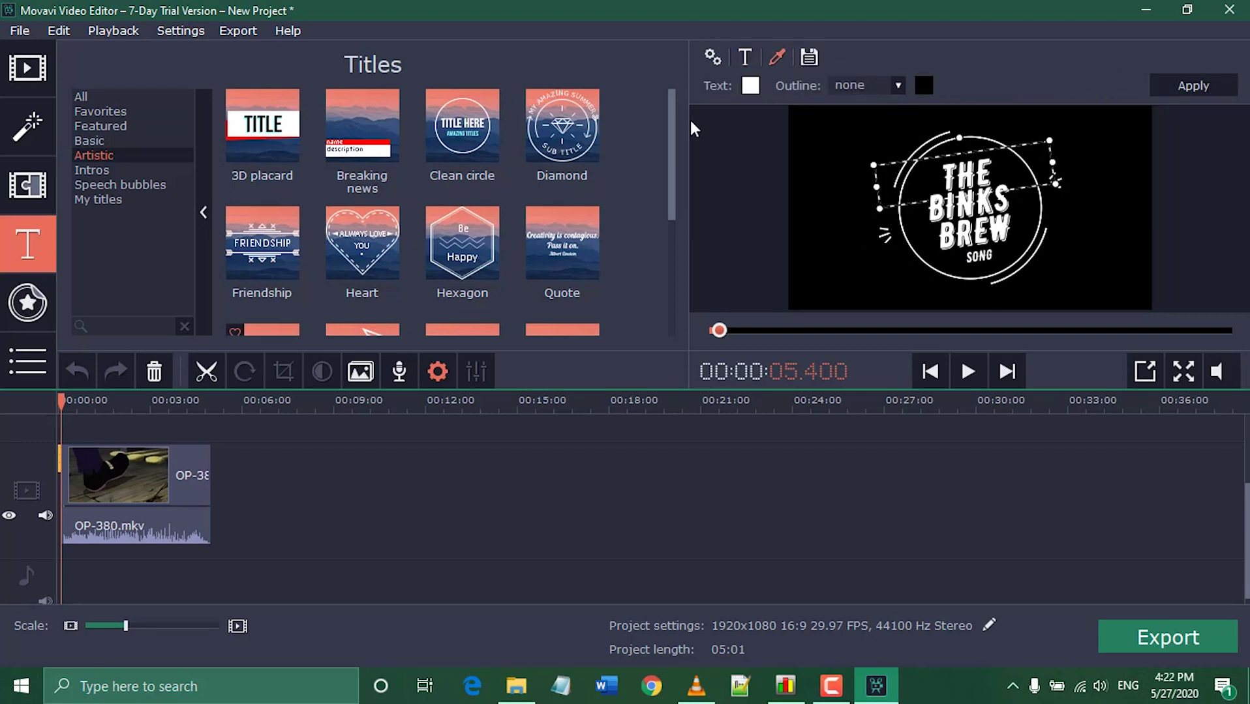
{"action": "left_click", "coordinate": [751, 86]}
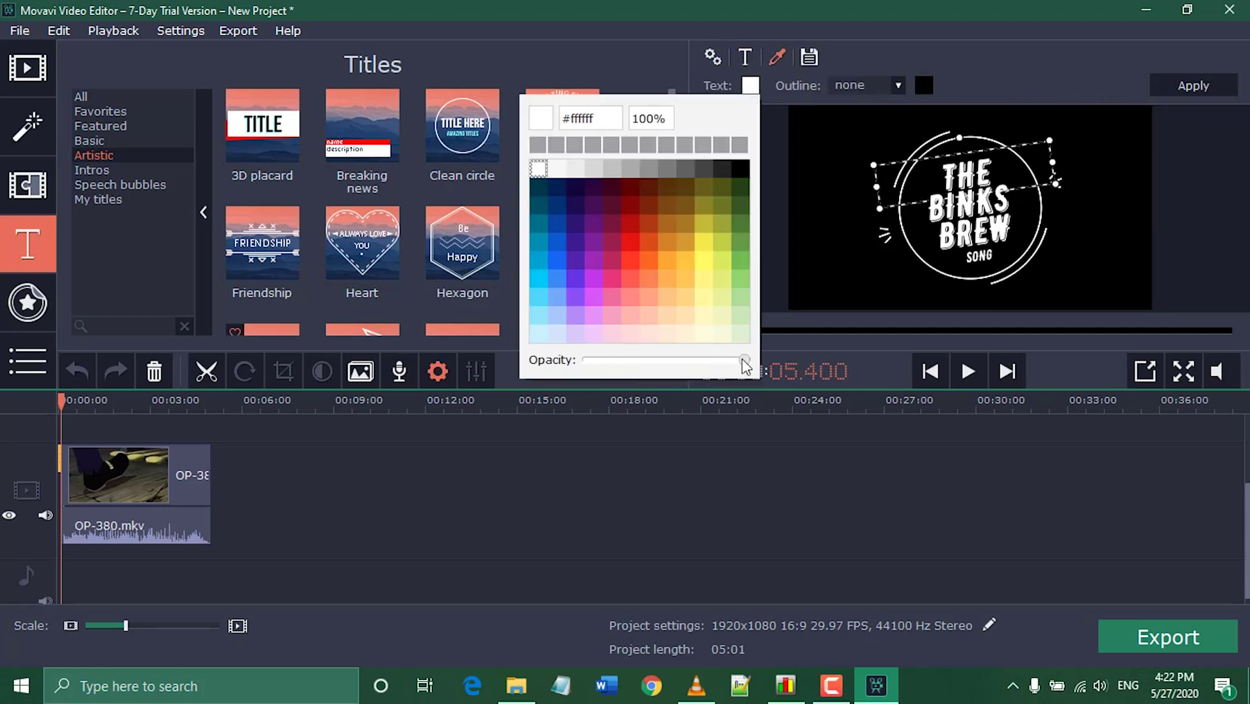
{"action": "left_click", "coordinate": [556, 304]}
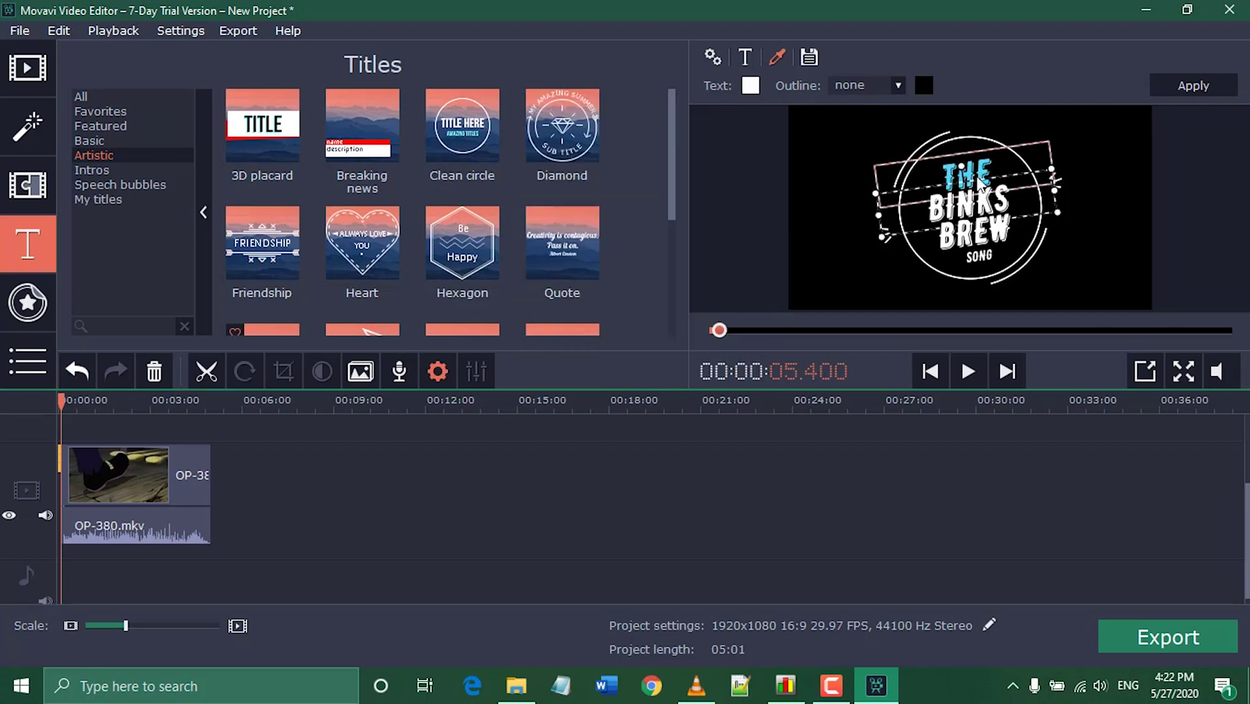
- Set the text colour of the title's word BREW to light blue #4dd7fa
{"action": "left_click", "coordinate": [972, 215]}
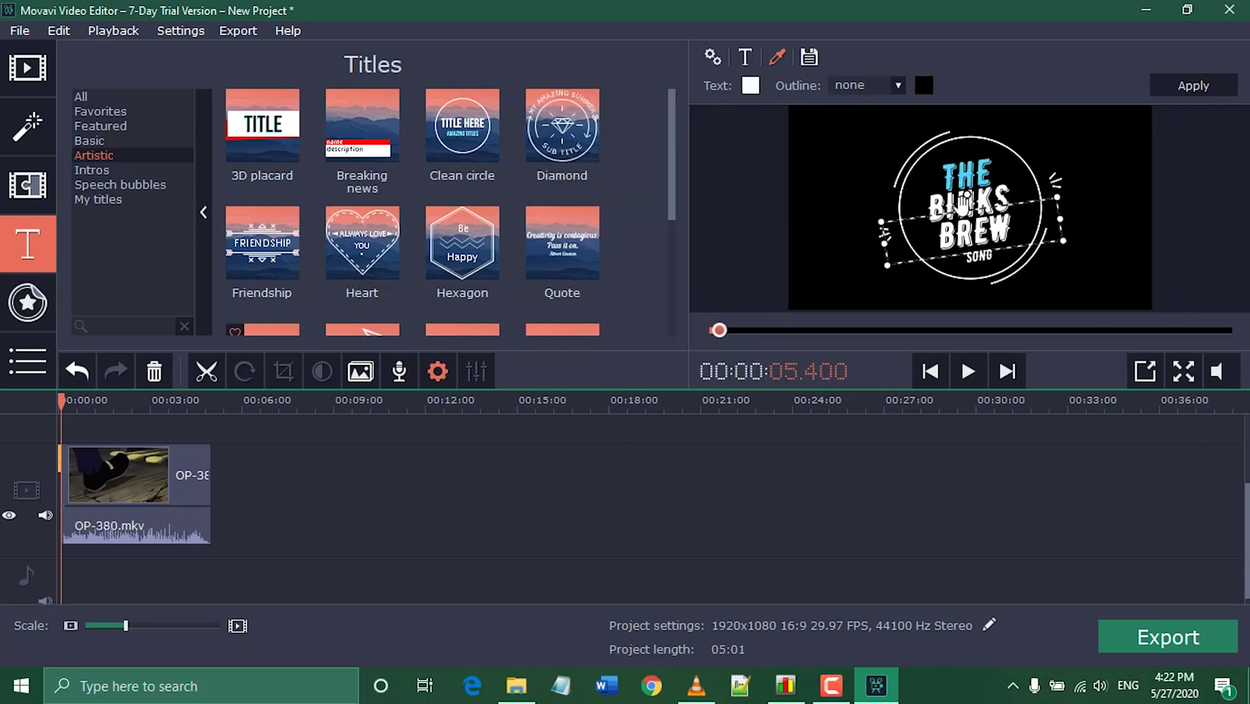
{"action": "left_click", "coordinate": [750, 86]}
{"action": "left_click", "coordinate": [544, 305]}
{"action": "left_click", "coordinate": [542, 287]}
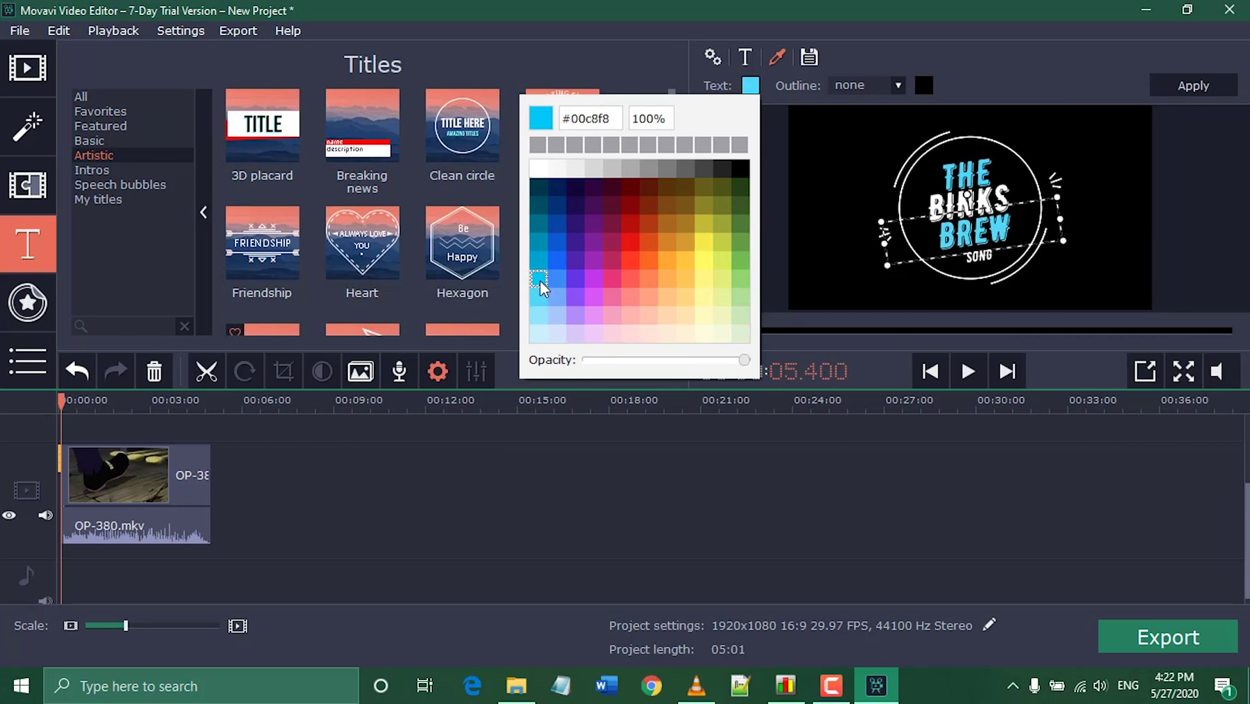
{"action": "left_click", "coordinate": [538, 315]}
{"action": "left_click", "coordinate": [934, 203]}
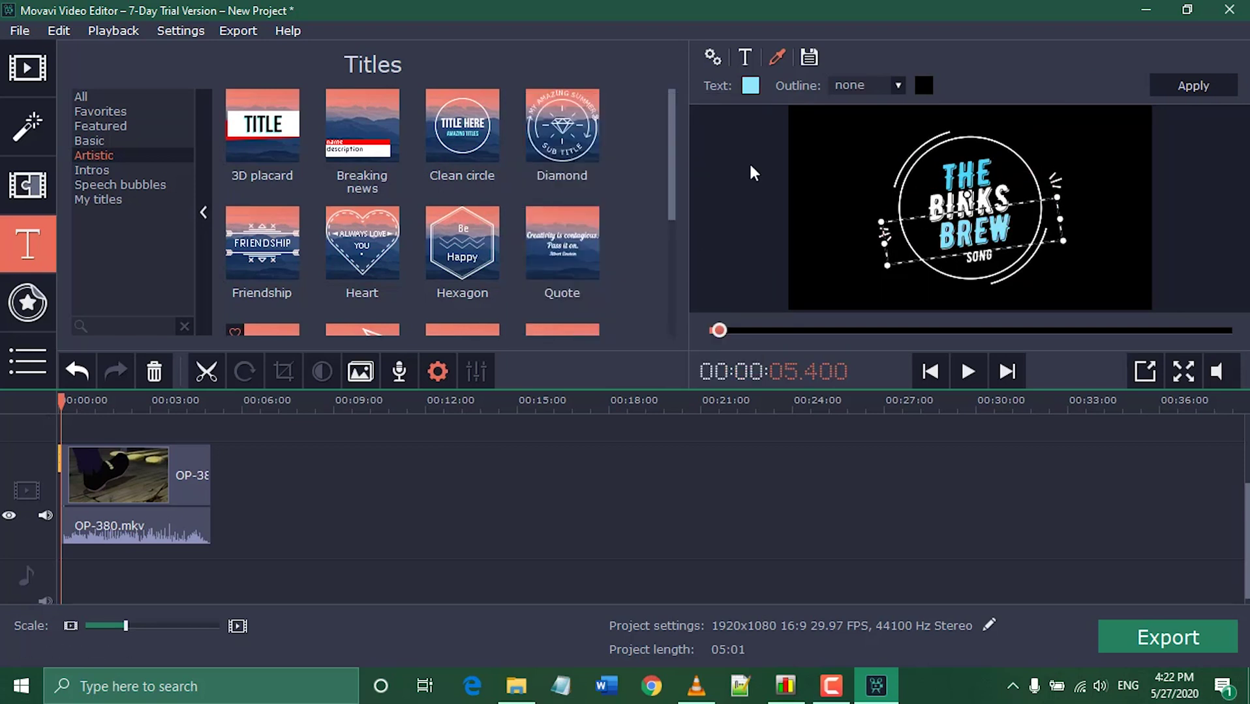
{"action": "left_click", "coordinate": [751, 86]}
{"action": "left_click", "coordinate": [538, 298]}
{"action": "left_click", "coordinate": [977, 224]}
{"action": "left_click", "coordinate": [751, 86]}
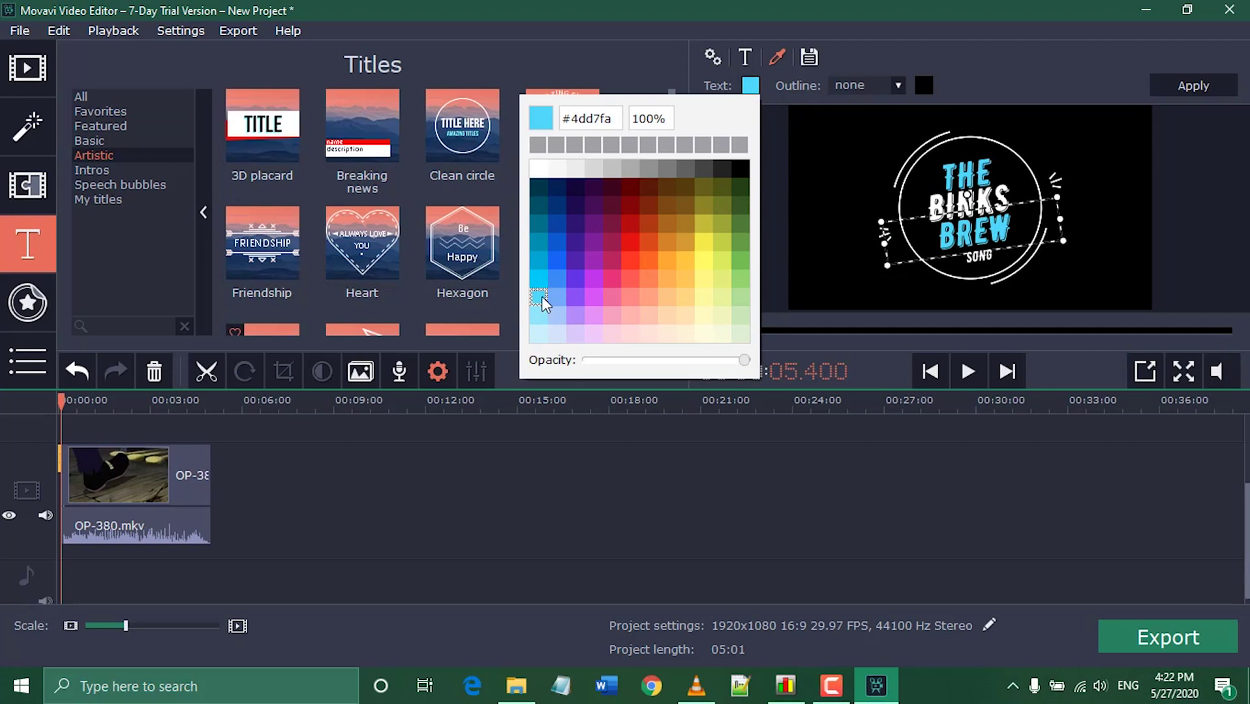
- Set the word BINKS to #4dd7fa and the word SONG to light blue
{"action": "left_click", "coordinate": [948, 225]}
{"action": "left_click", "coordinate": [750, 86]}
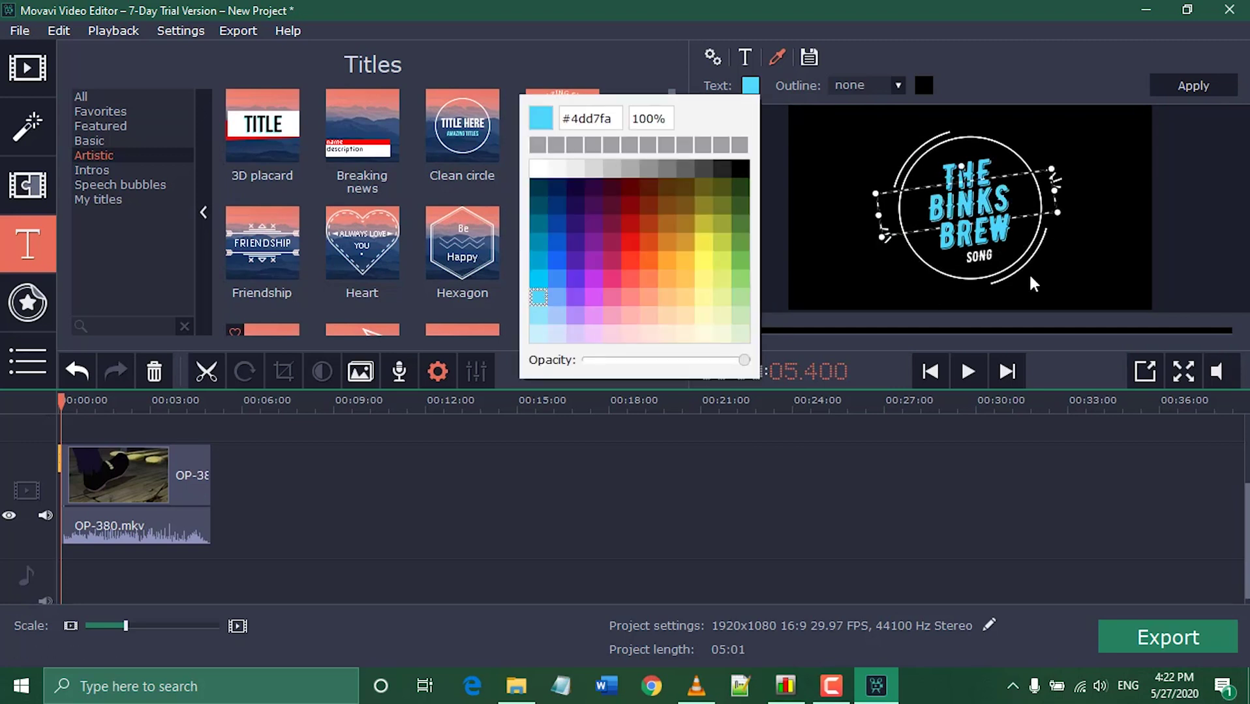
{"action": "left_click", "coordinate": [976, 258]}
{"action": "left_click", "coordinate": [750, 86]}
{"action": "left_click", "coordinate": [541, 316]}
{"action": "left_click", "coordinate": [539, 312]}
{"action": "left_click", "coordinate": [847, 215]}
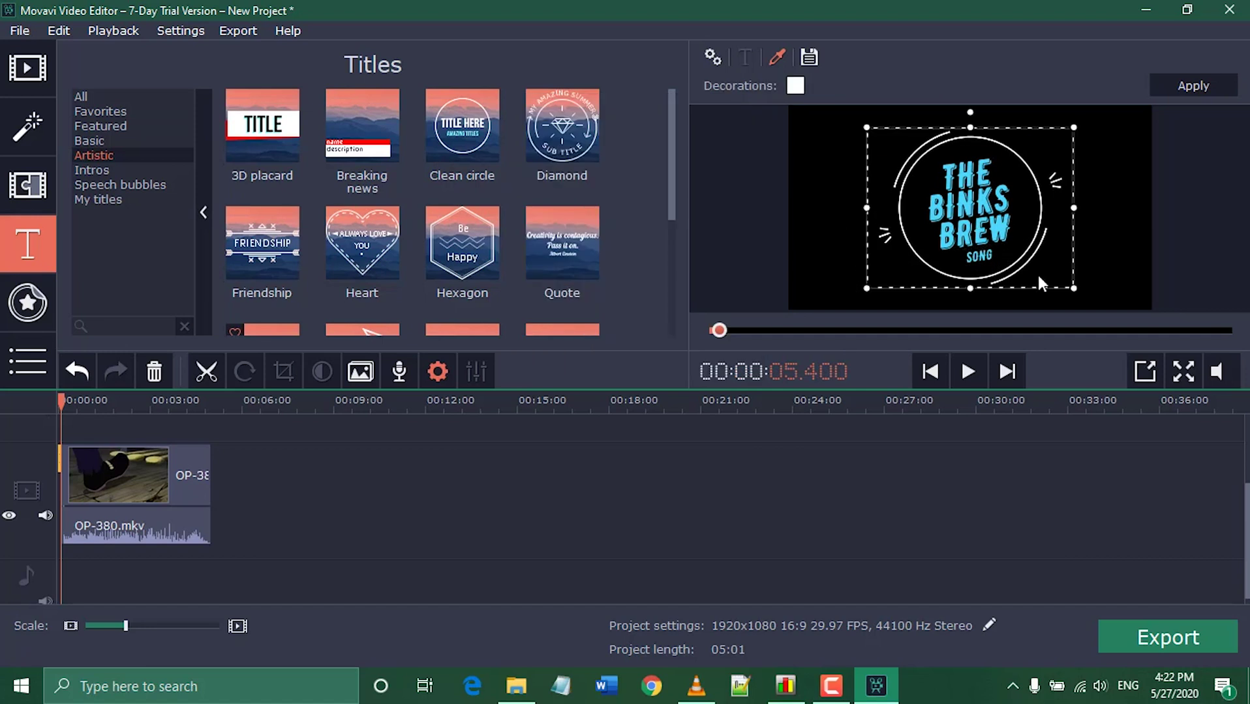
- Set the colour of the title's circle decorations to blue #3d8af7 and apply the title changes
{"action": "left_click", "coordinate": [795, 86]}
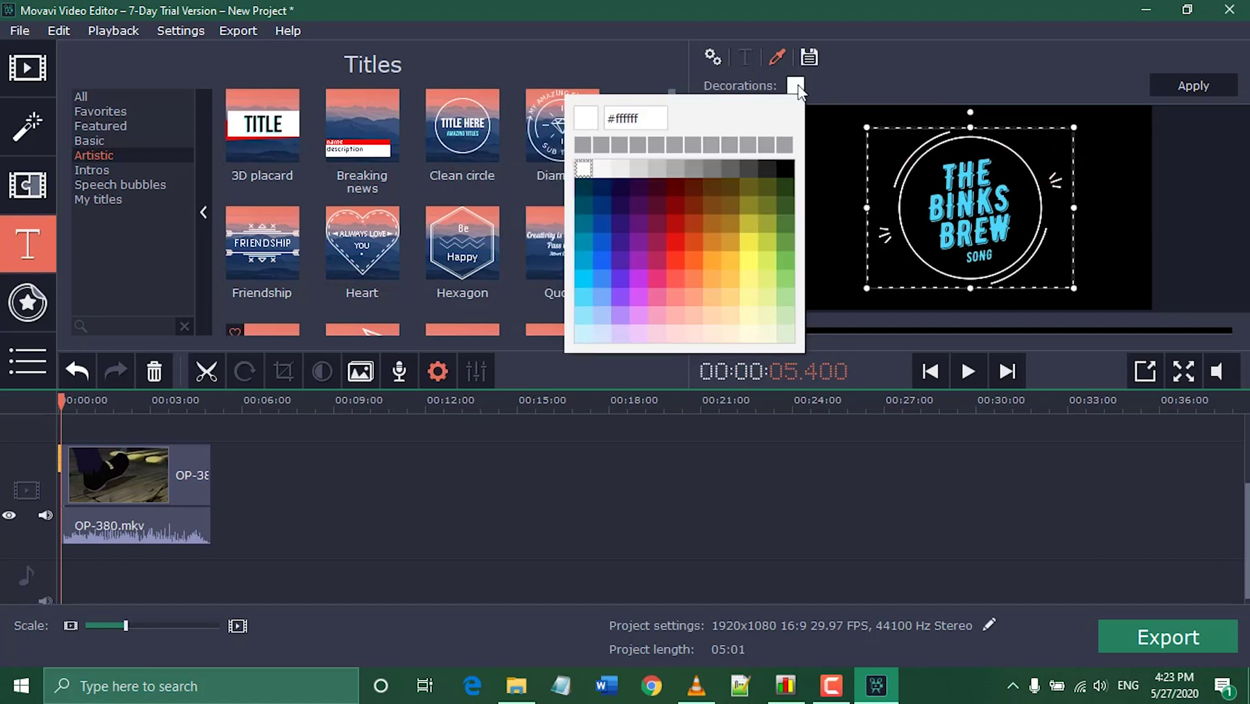
{"action": "left_click", "coordinate": [606, 220]}
{"action": "left_click_drag", "start_coordinate": [606, 241], "coordinate": [604, 200]}
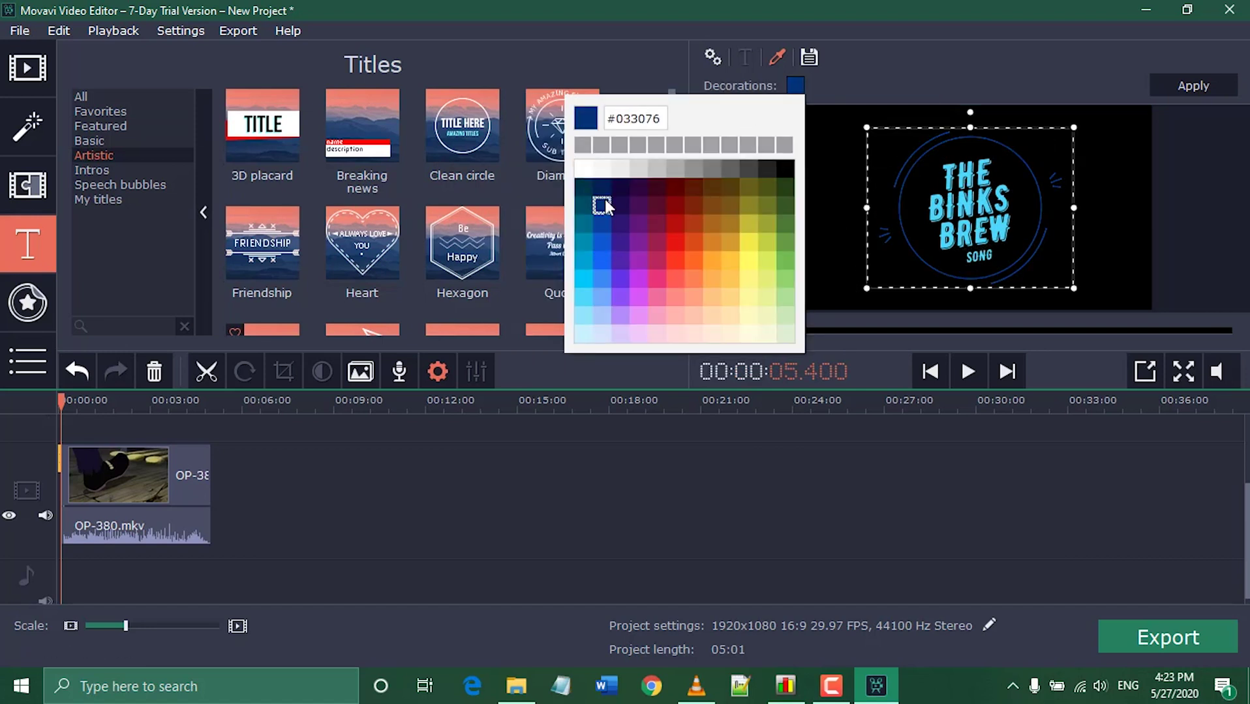
{"action": "left_click", "coordinate": [730, 222]}
{"action": "left_click_drag", "start_coordinate": [731, 221], "coordinate": [713, 247]}
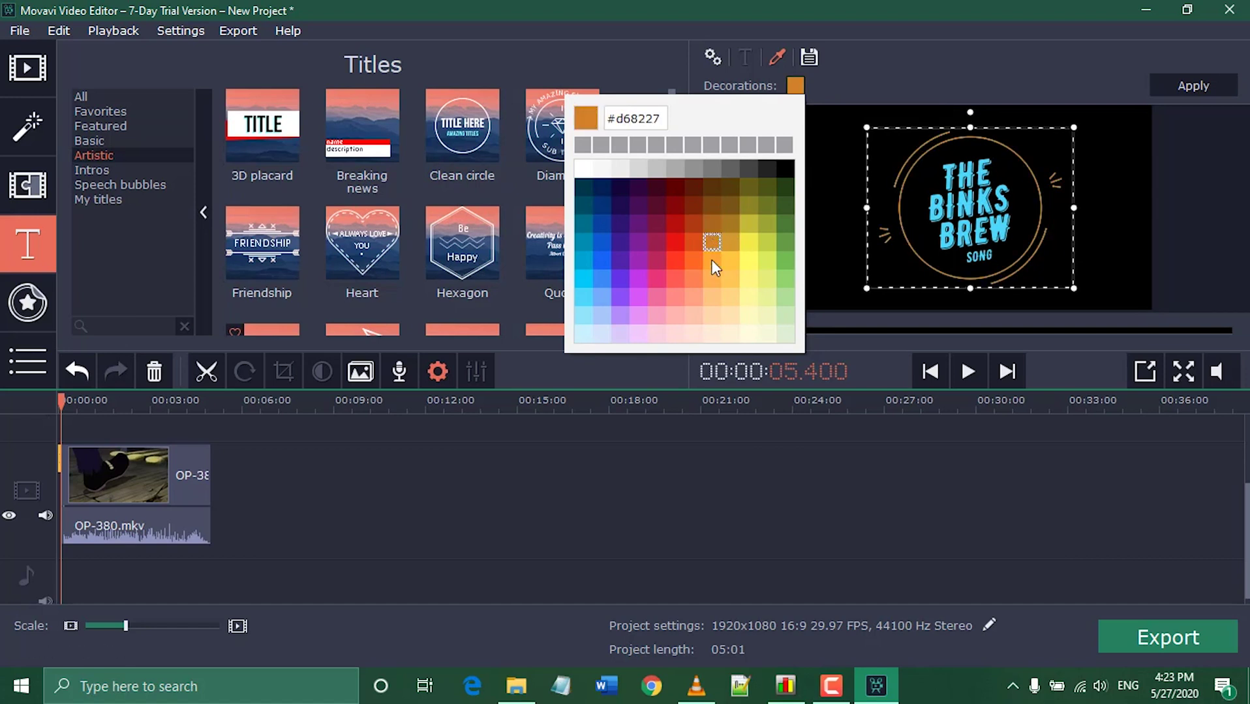
{"action": "left_click", "coordinate": [744, 243]}
{"action": "left_click", "coordinate": [606, 278]}
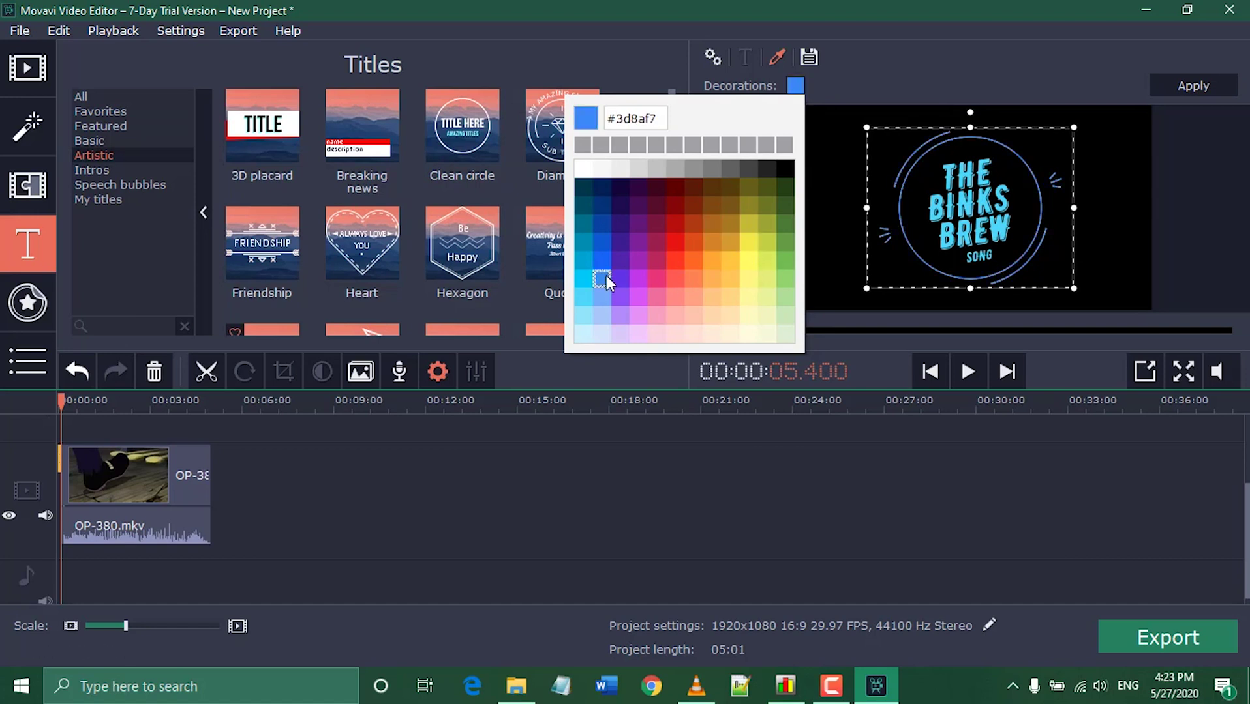
{"action": "left_click", "coordinate": [829, 276]}
{"action": "left_click", "coordinate": [1183, 88]}
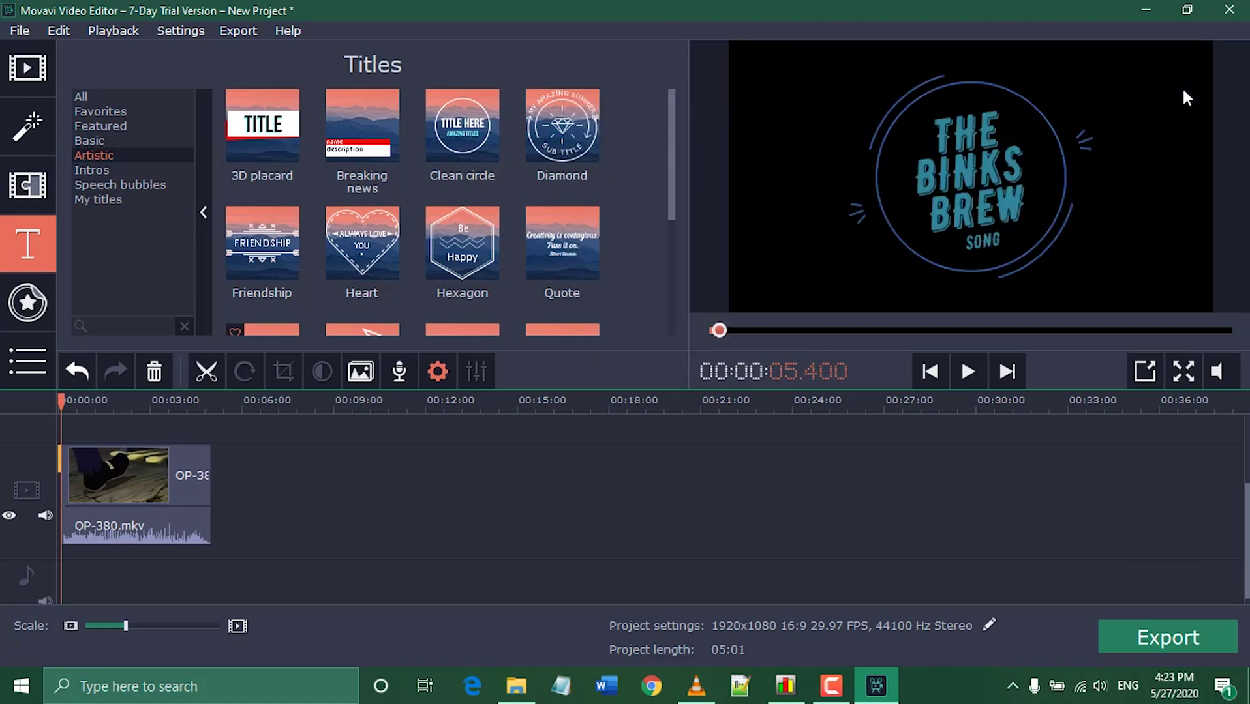
- Reopen the title, set the outline colour of the word THE to pale yellow #fefac0 and apply it
{"action": "double_click", "coordinate": [787, 180]}
{"action": "left_click", "coordinate": [923, 85]}
{"action": "left_click", "coordinate": [884, 318]}
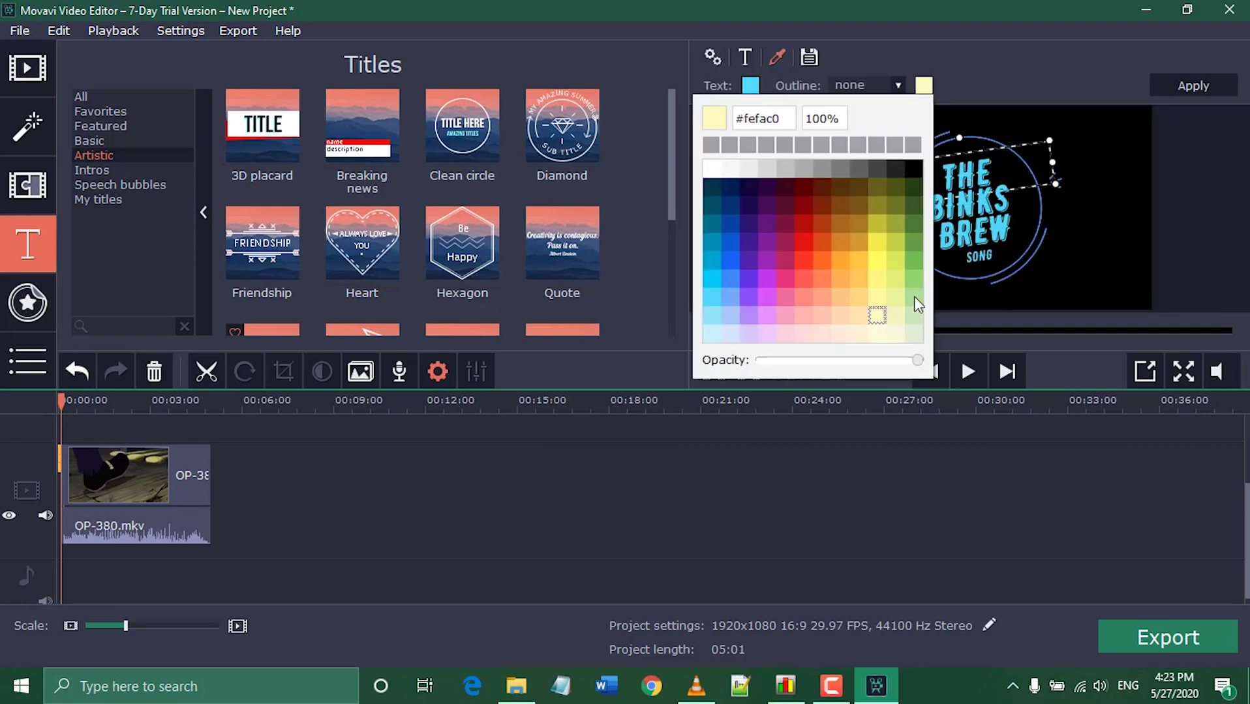
{"action": "left_click", "coordinate": [1086, 270]}
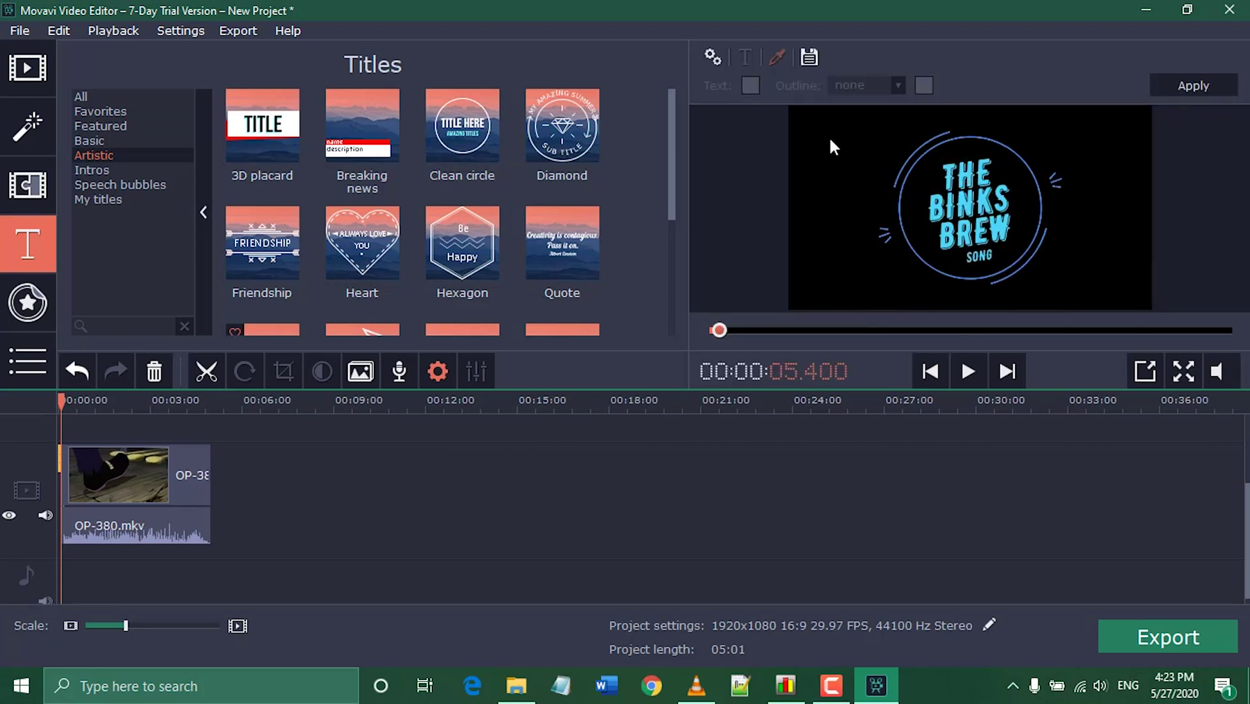
{"action": "left_click", "coordinate": [1193, 86]}
- Preview the recoloured intro title from the start of the project
{"action": "left_click", "coordinate": [705, 332]}
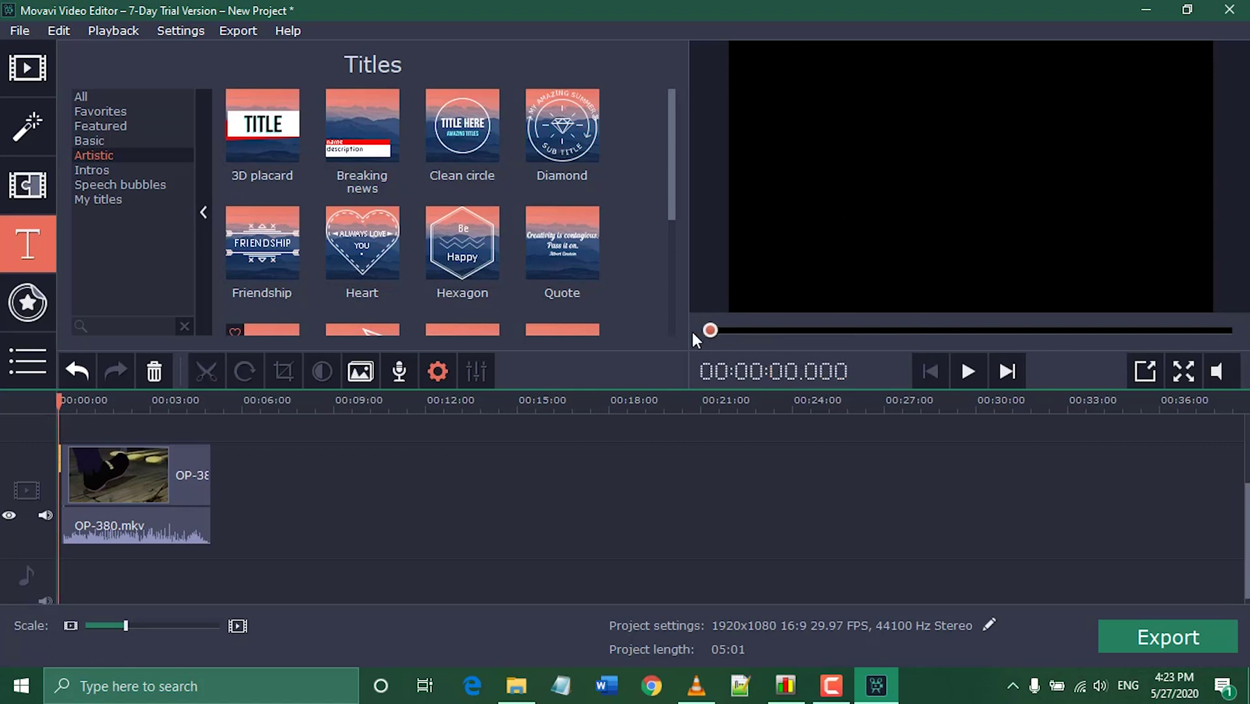
{"action": "left_click", "coordinate": [972, 371]}
{"action": "left_click", "coordinate": [969, 372]}
{"action": "left_click", "coordinate": [714, 332]}
- Open the intro title for editing, preview it again and return to the start of the project
{"action": "left_click", "coordinate": [902, 177]}
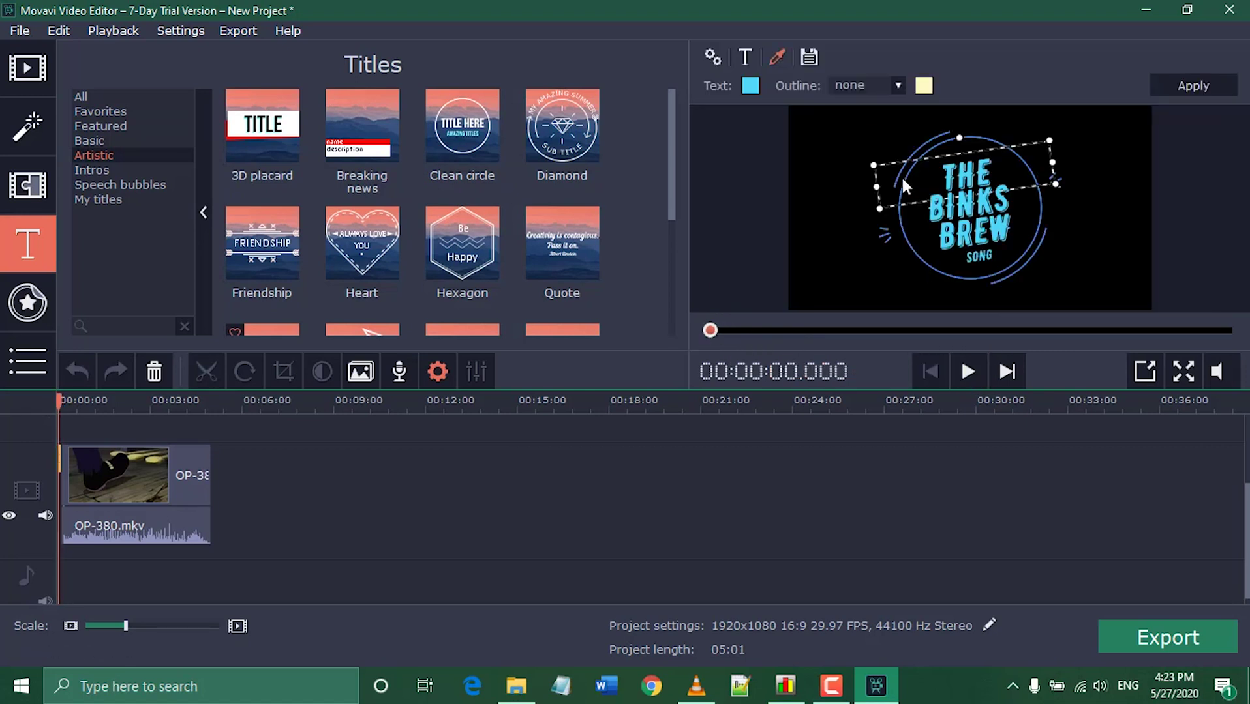
{"action": "left_click", "coordinate": [876, 128]}
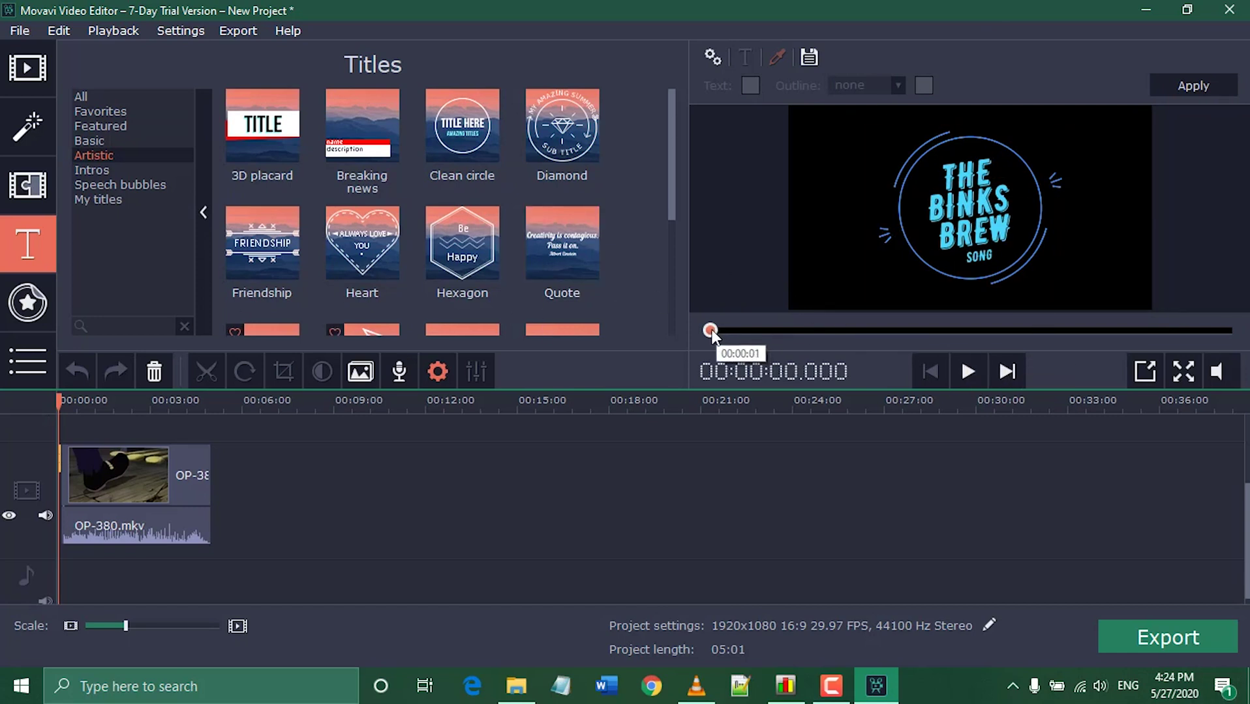
{"action": "left_click", "coordinate": [977, 366]}
{"action": "left_click", "coordinate": [976, 369]}
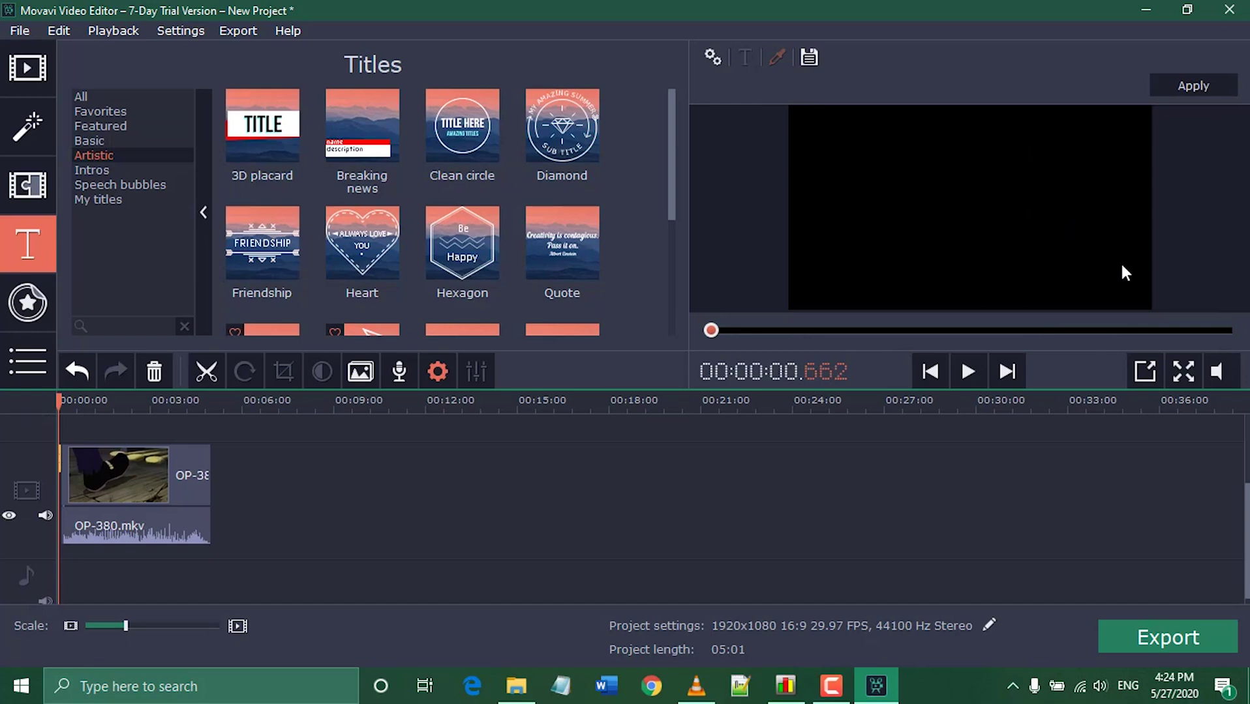
{"action": "left_click", "coordinate": [1128, 214]}
{"action": "left_click", "coordinate": [710, 331]}
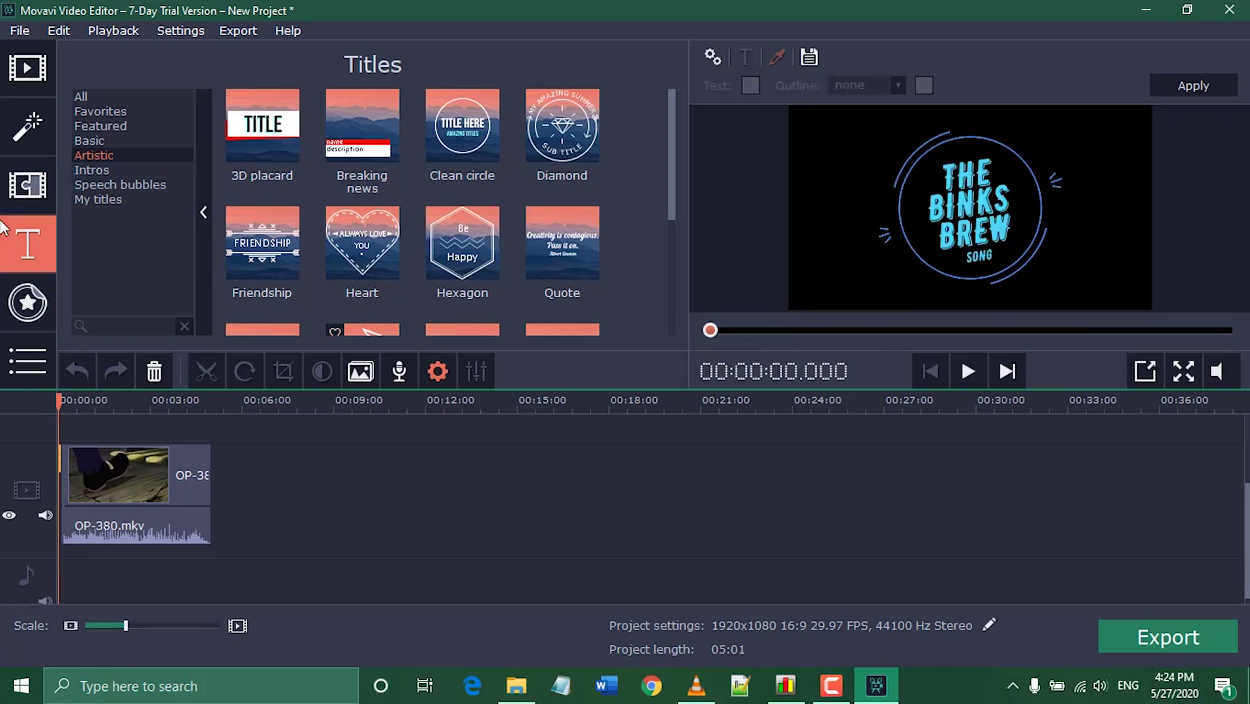
- Browse the filters, backgrounds and sample videos, and display the built-in music tracks
{"action": "left_click", "coordinate": [27, 184]}
{"action": "left_click", "coordinate": [26, 148]}
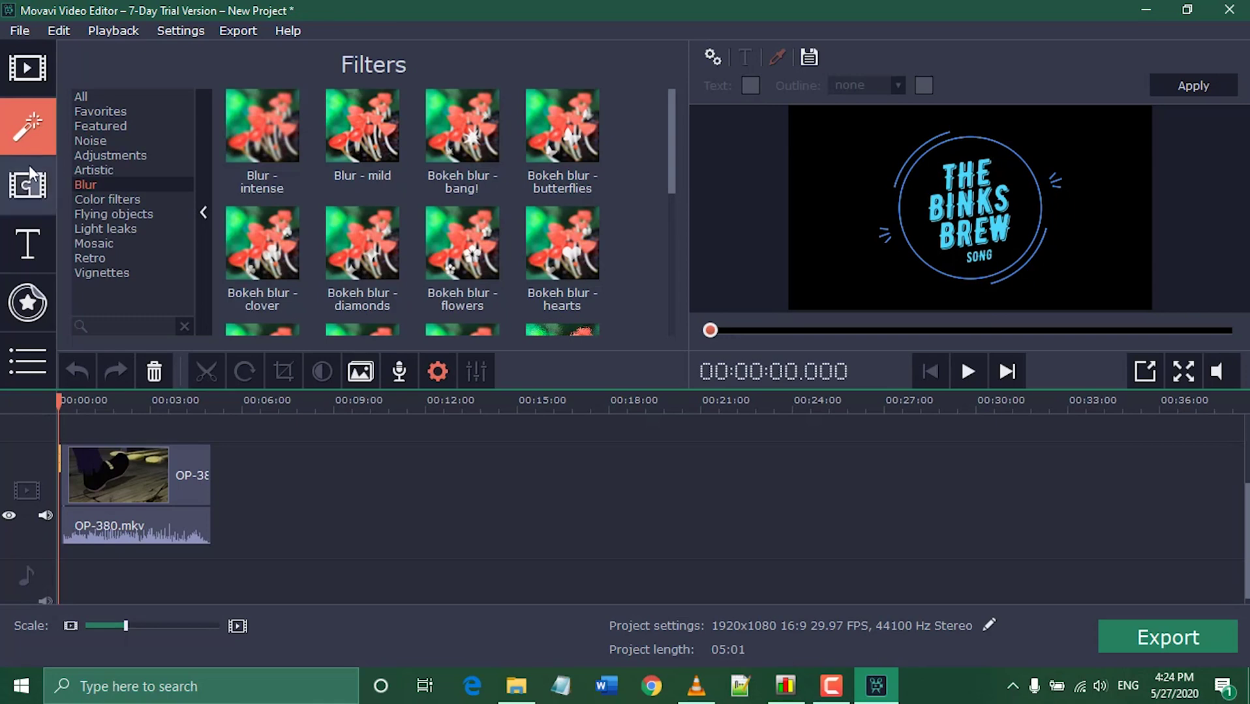
{"action": "left_click", "coordinate": [31, 73]}
{"action": "left_click_drag", "start_coordinate": [671, 297], "coordinate": [678, 151]}
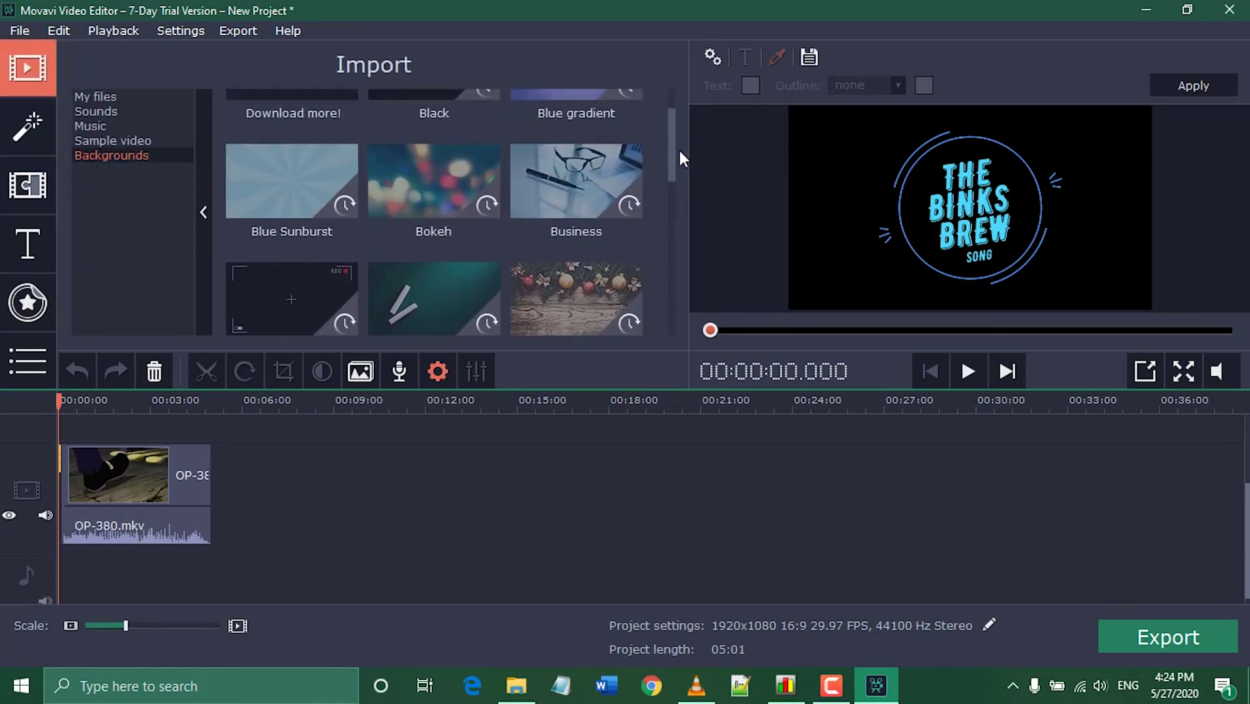
{"action": "left_click", "coordinate": [124, 141]}
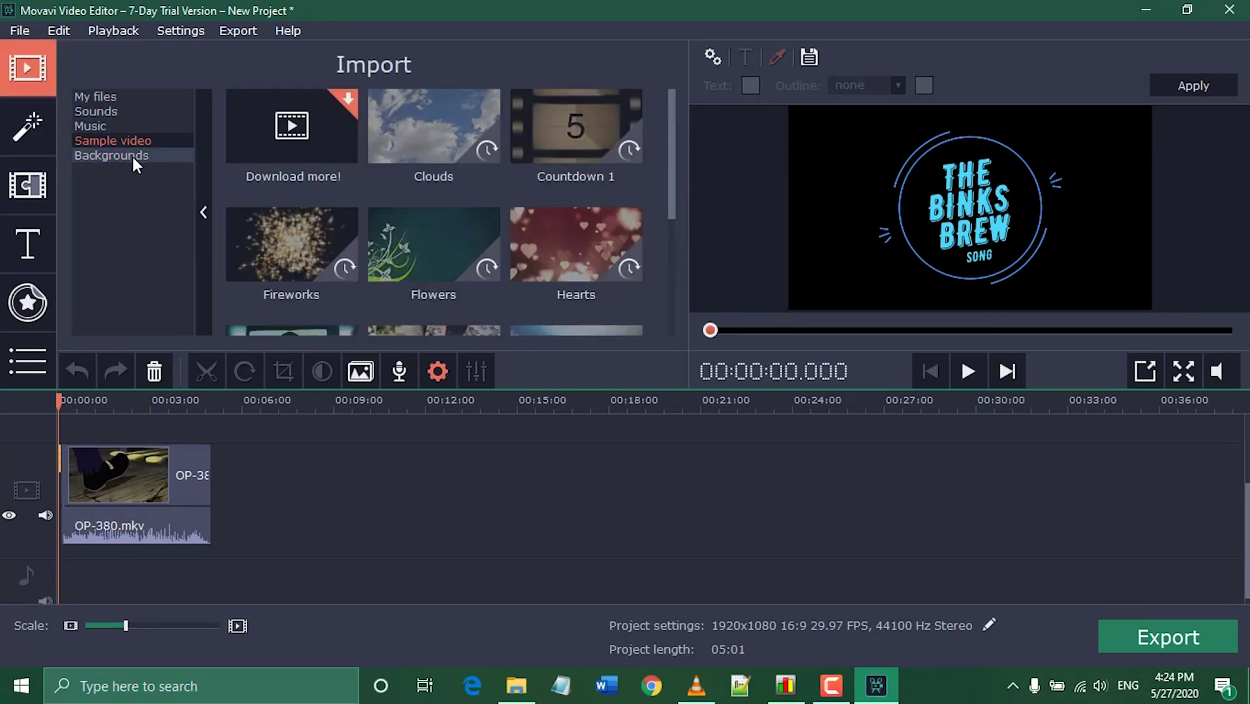
{"action": "scroll", "coordinate": [480, 248], "scroll_direction": "down", "scroll_amount": 3}
{"action": "scroll", "coordinate": [480, 248], "scroll_direction": "up", "scroll_amount": 3}
{"action": "left_click", "coordinate": [130, 127]}
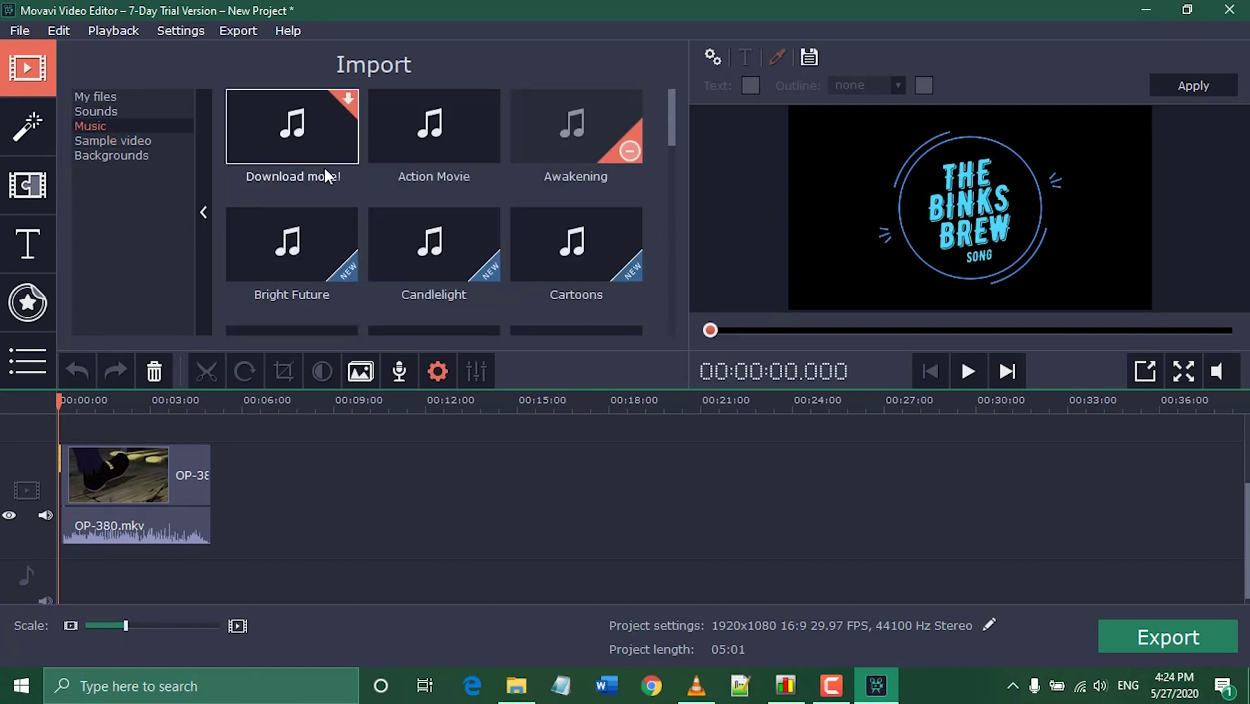
- Preview the Dance for Two and Country music tracks and play the intro title
{"action": "left_click_drag", "start_coordinate": [126, 627], "coordinate": [178, 627]}
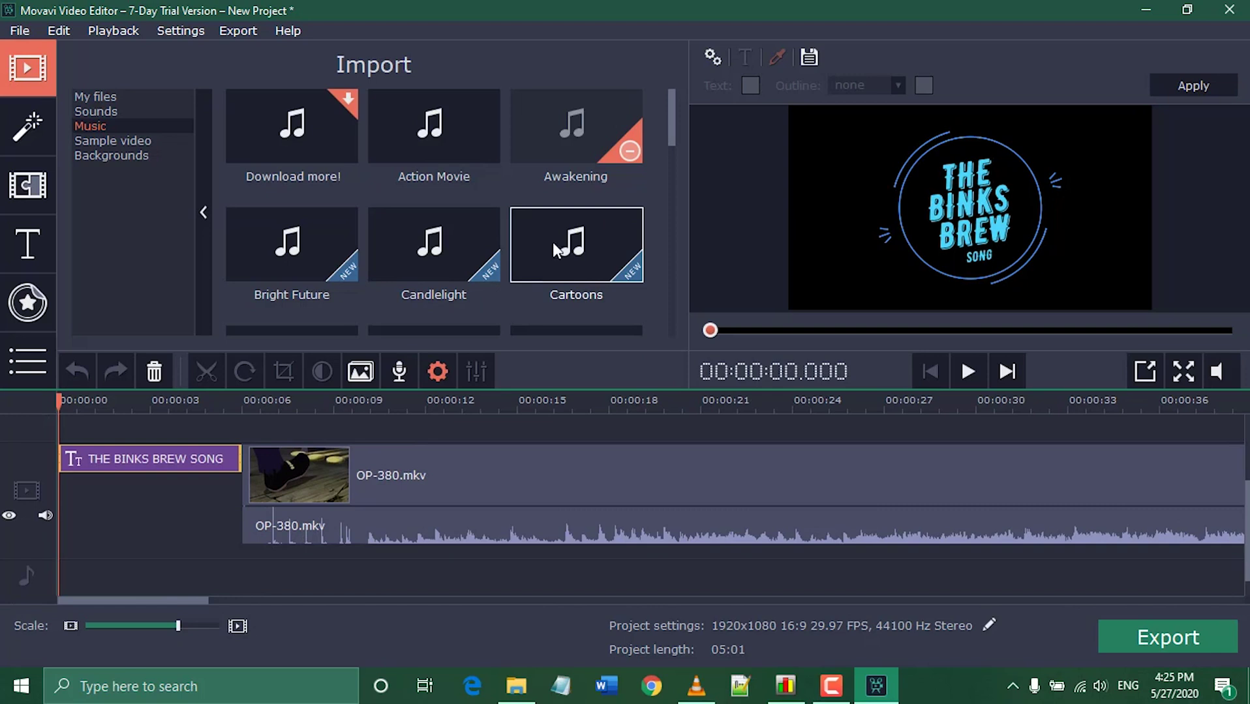
{"action": "scroll", "coordinate": [561, 248], "scroll_direction": "down", "scroll_amount": 2}
{"action": "left_click", "coordinate": [541, 190]}
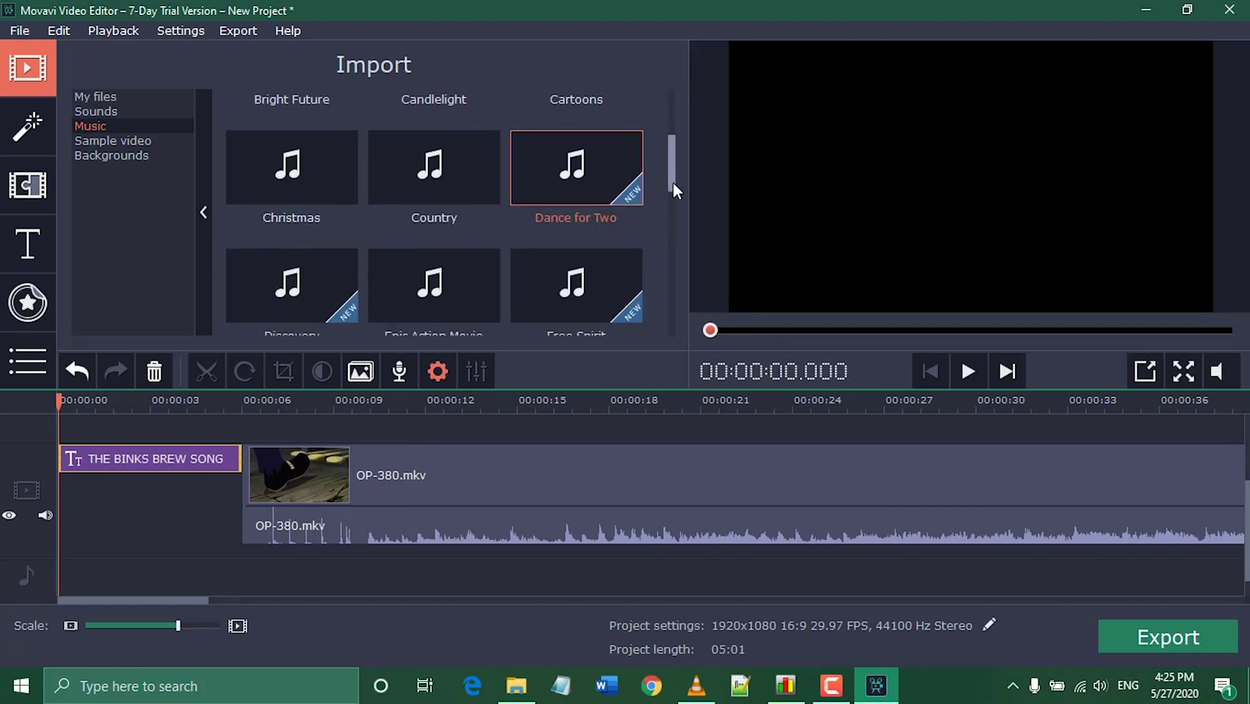
{"action": "scroll", "coordinate": [672, 184], "scroll_direction": "down", "scroll_amount": 1}
{"action": "left_click", "coordinate": [967, 372]}
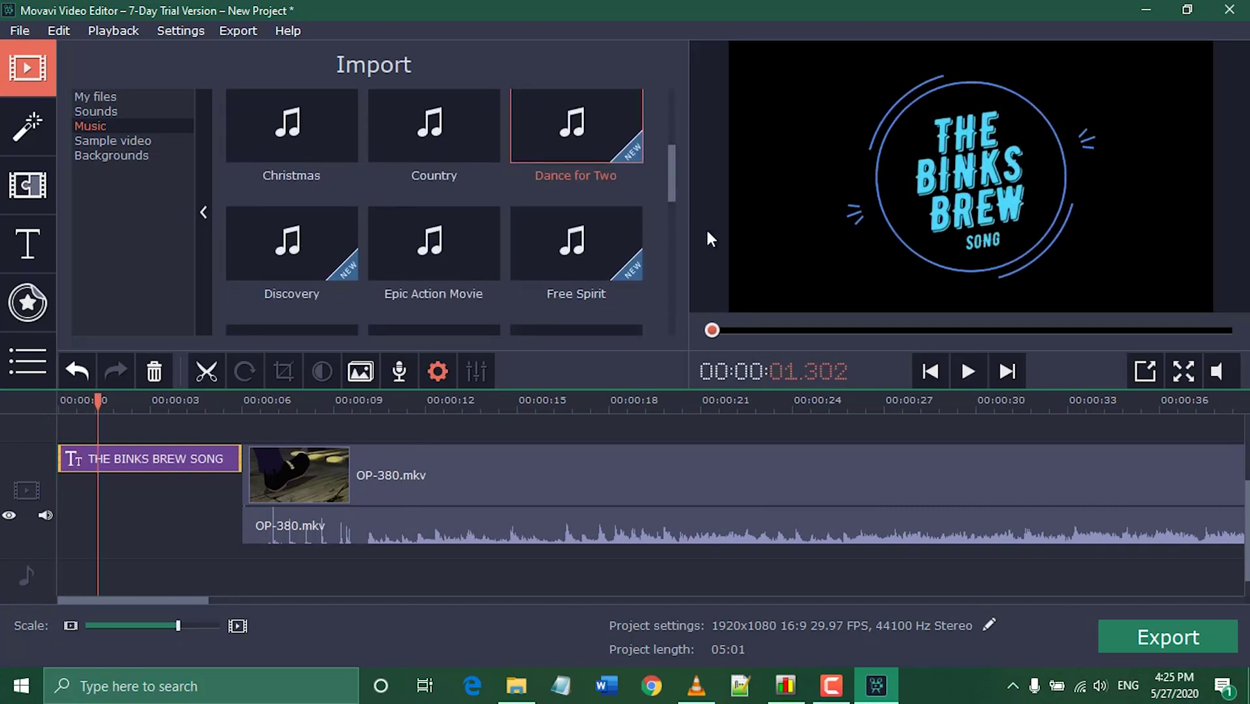
{"action": "left_click", "coordinate": [451, 140]}
{"action": "scroll", "coordinate": [674, 198], "scroll_direction": "down", "scroll_amount": 3}
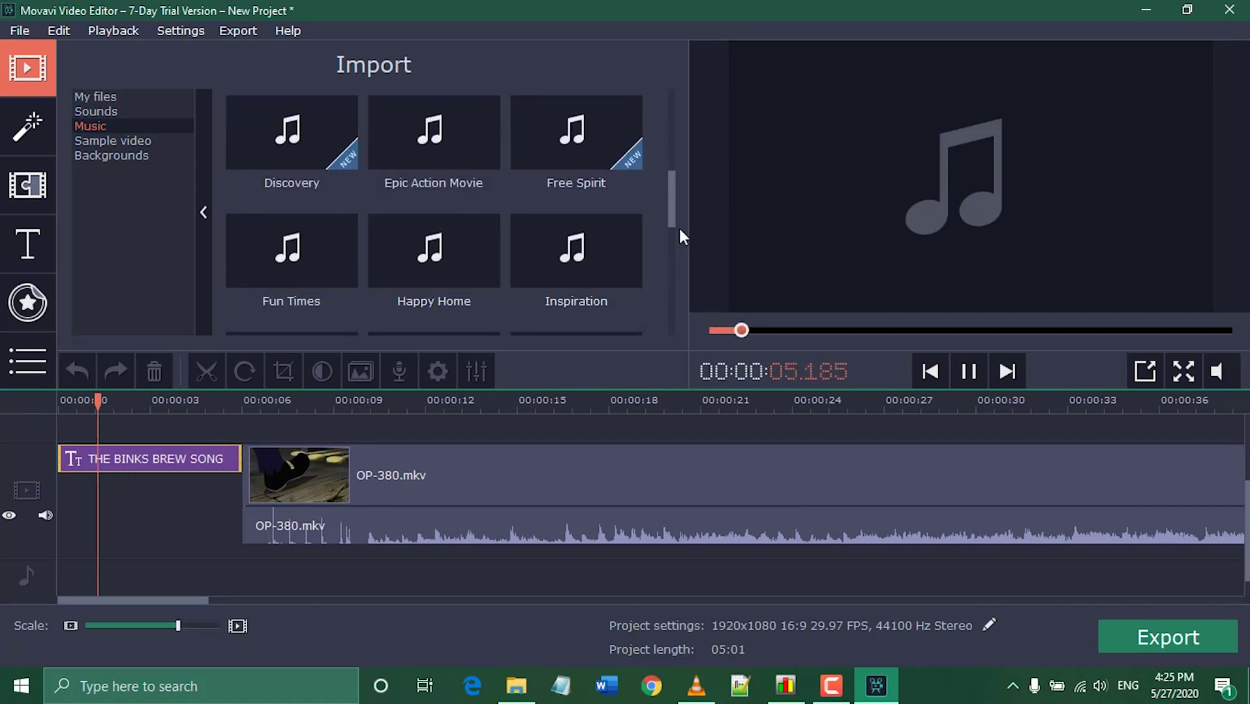
- Listen to the Luxury, Pursuit and Rock music tracks, pausing playback after listening
{"action": "scroll", "coordinate": [678, 232], "scroll_direction": "down", "scroll_amount": 5}
{"action": "left_click", "coordinate": [426, 207]}
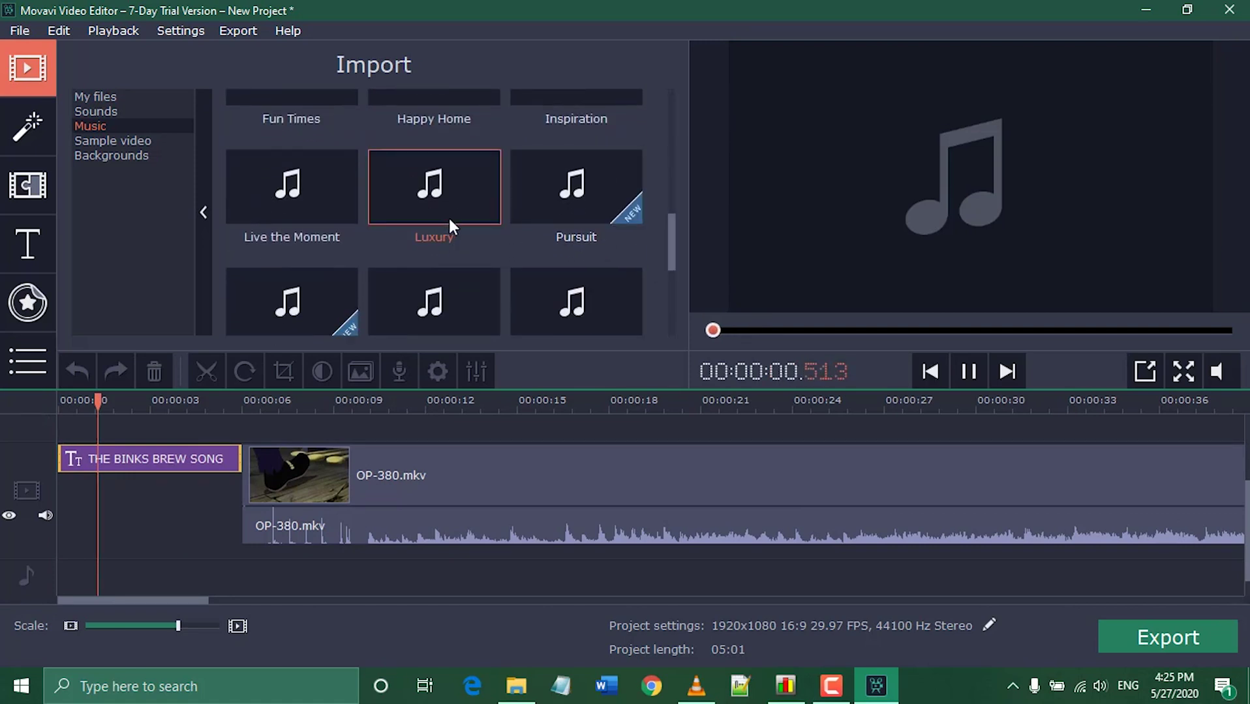
{"action": "left_click", "coordinate": [601, 212]}
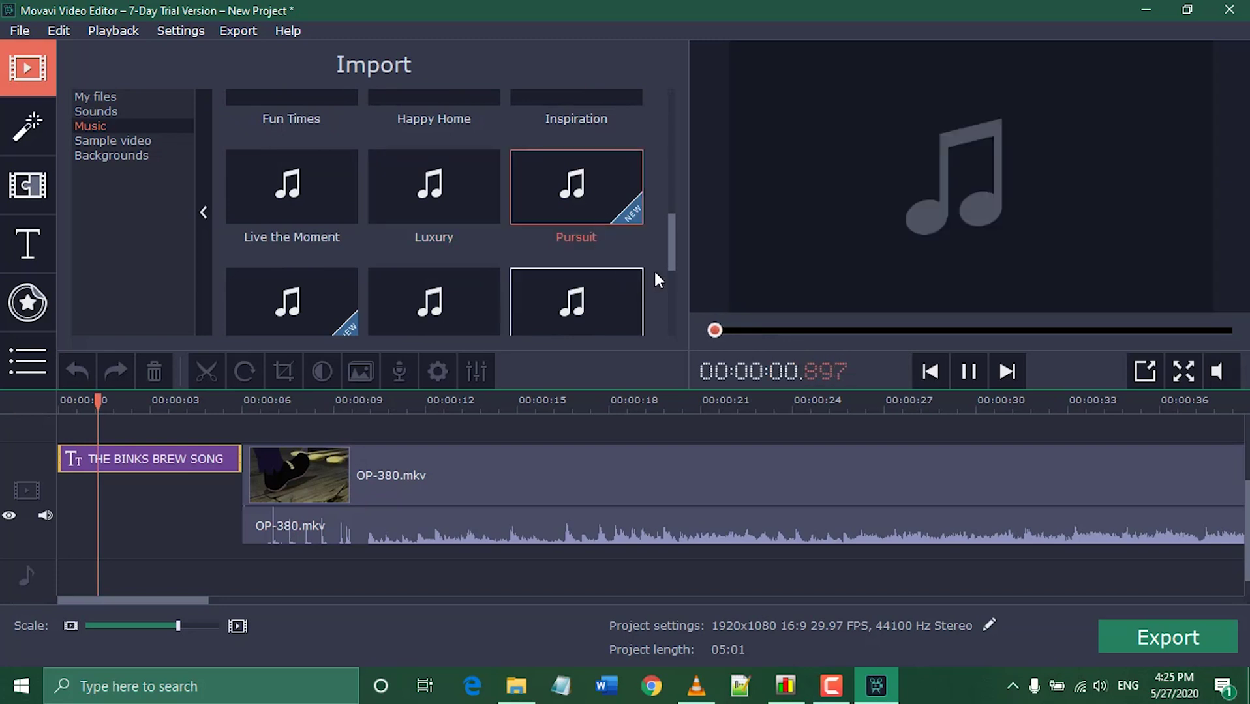
{"action": "left_click", "coordinate": [963, 375]}
{"action": "scroll", "coordinate": [669, 285], "scroll_direction": "down", "scroll_amount": 4}
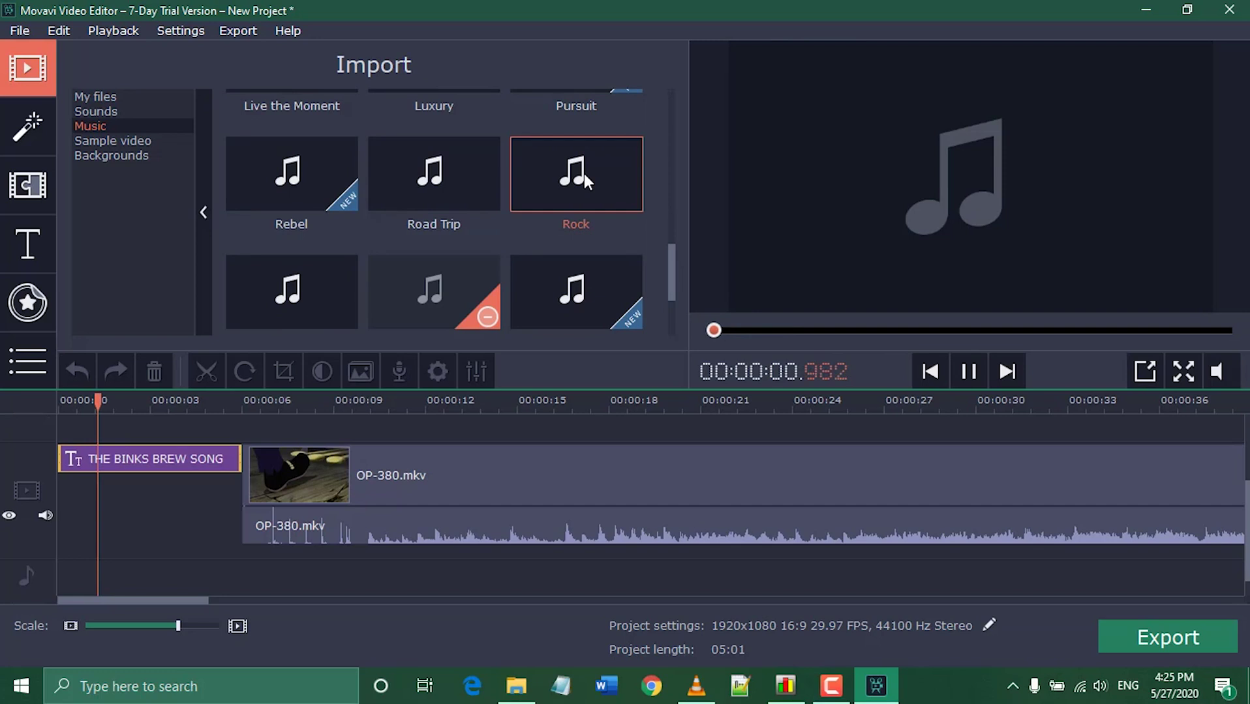
{"action": "left_click", "coordinate": [966, 374]}
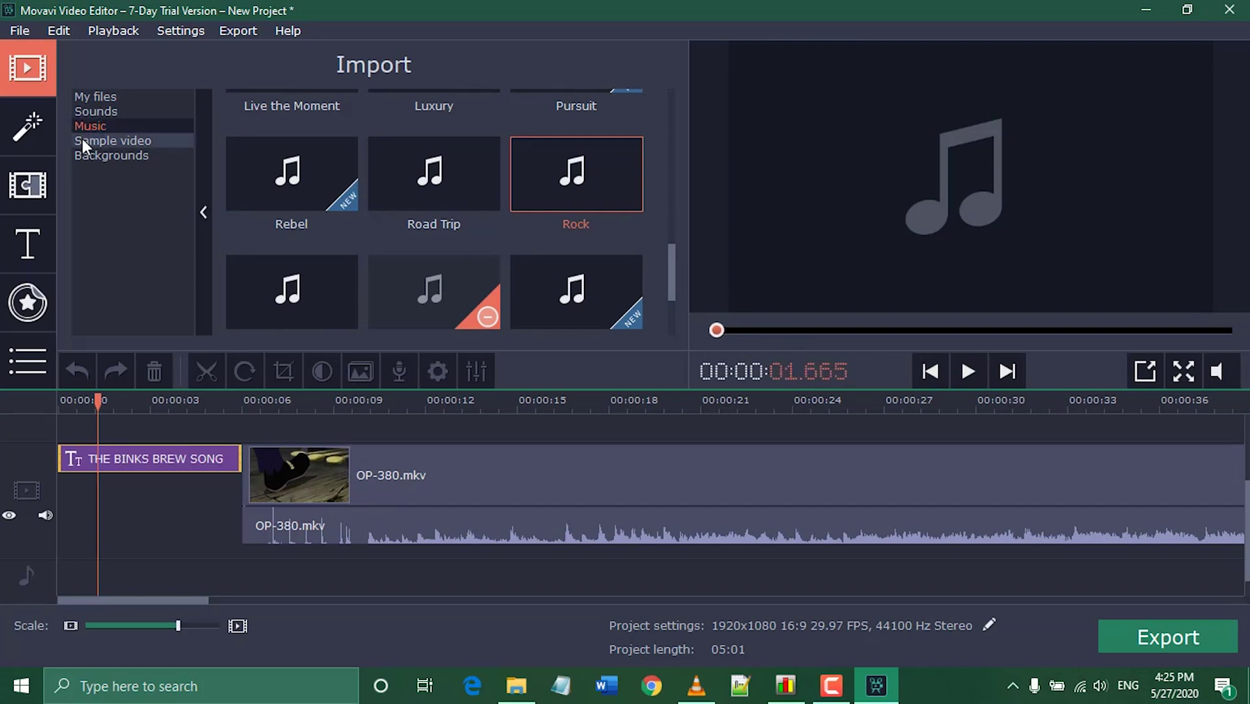
- Preview the Beep and City ambience effects from the built-in sounds
{"action": "left_click", "coordinate": [118, 112]}
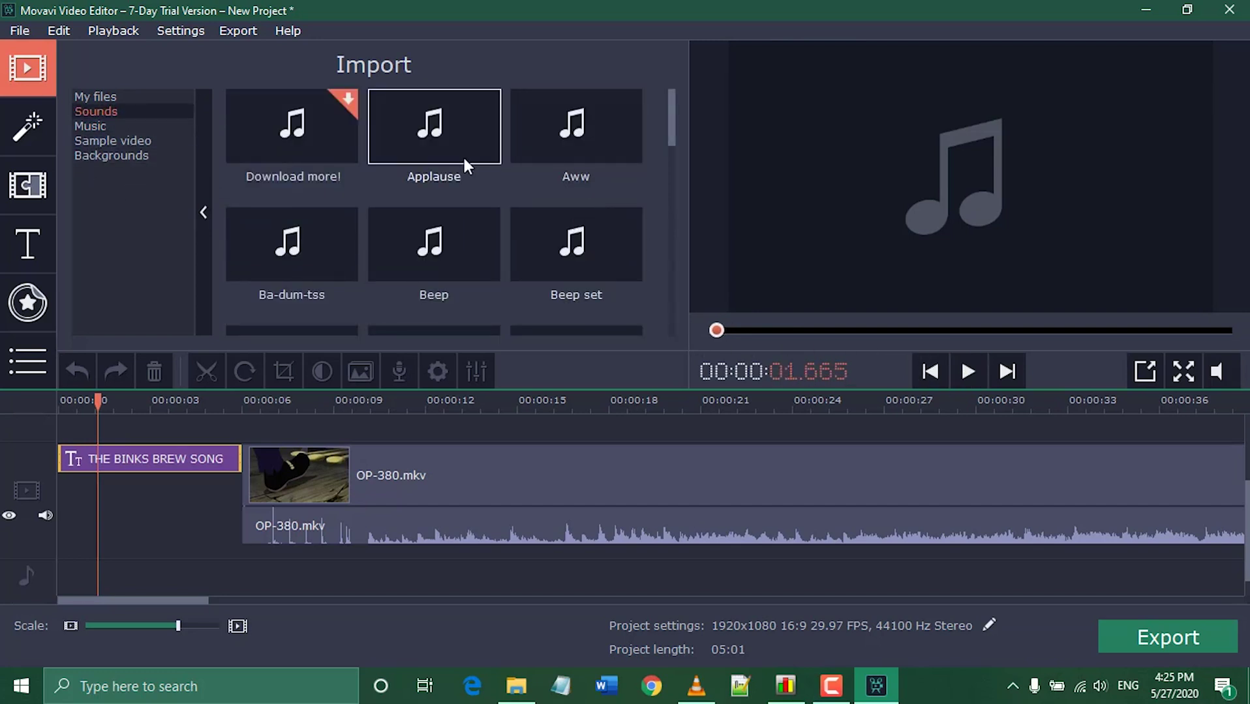
{"action": "left_click", "coordinate": [441, 267]}
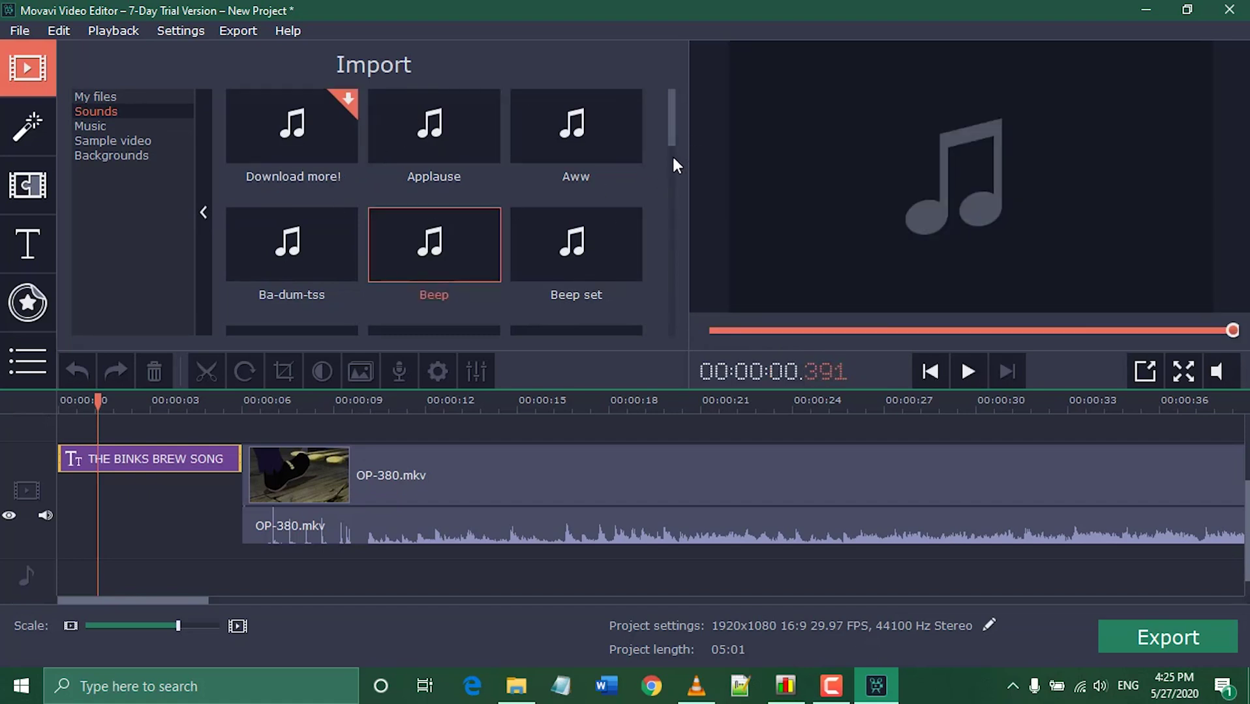
{"action": "left_click_drag", "start_coordinate": [672, 140], "coordinate": [672, 184]}
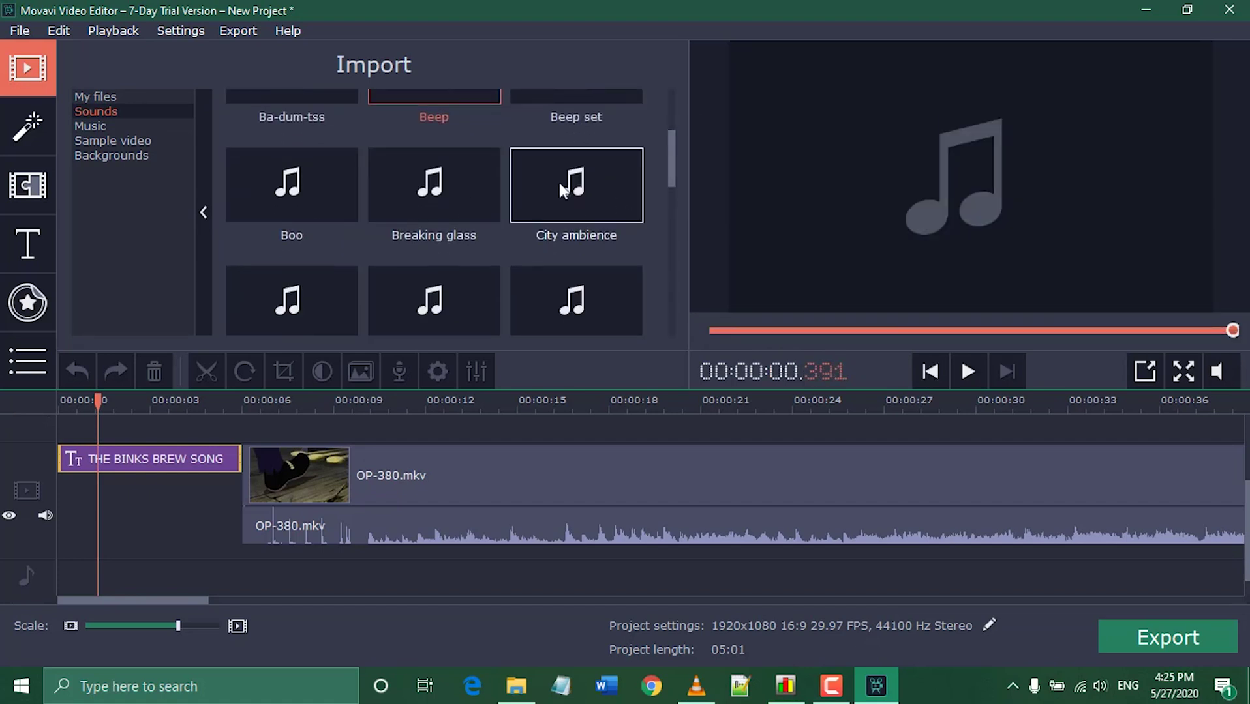
{"action": "left_click", "coordinate": [633, 182]}
- Listen to the Fail, DJ, Crash and Shutter sound effects
{"action": "left_click_drag", "start_coordinate": [675, 172], "coordinate": [669, 205]}
{"action": "left_click", "coordinate": [570, 184]}
{"action": "left_click", "coordinate": [470, 193]}
{"action": "left_click", "coordinate": [306, 209]}
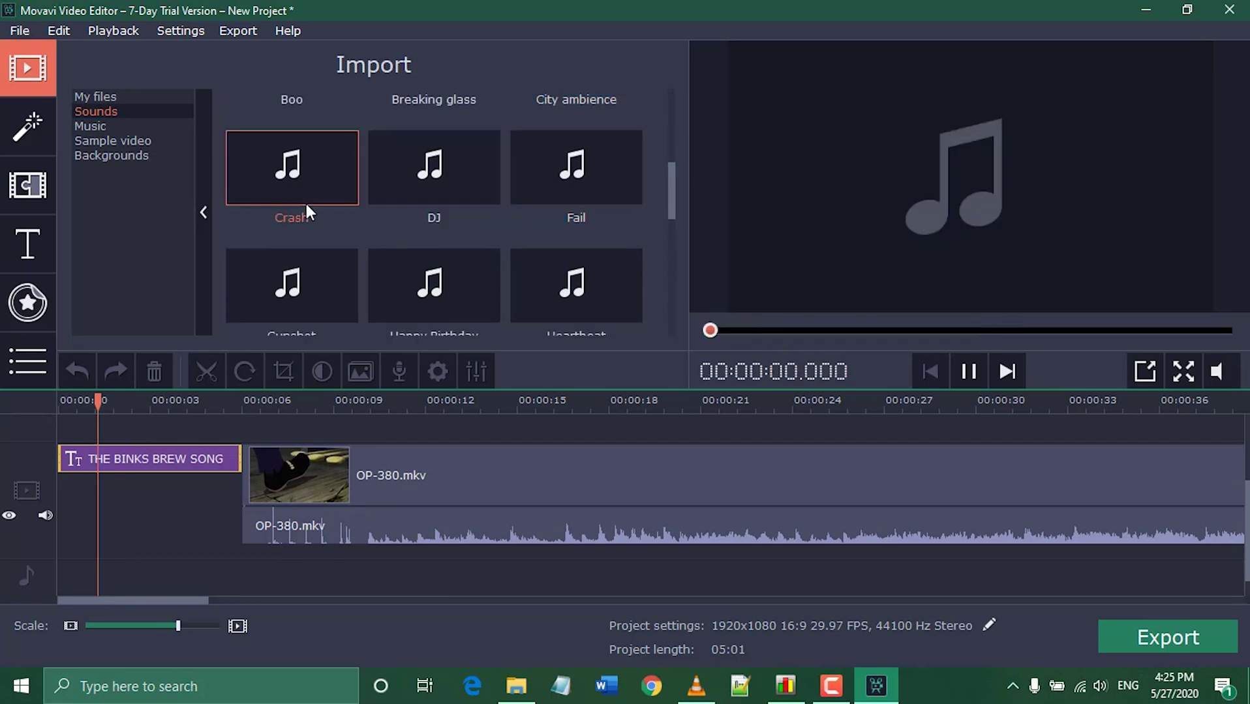
{"action": "left_click_drag", "start_coordinate": [671, 196], "coordinate": [668, 273]}
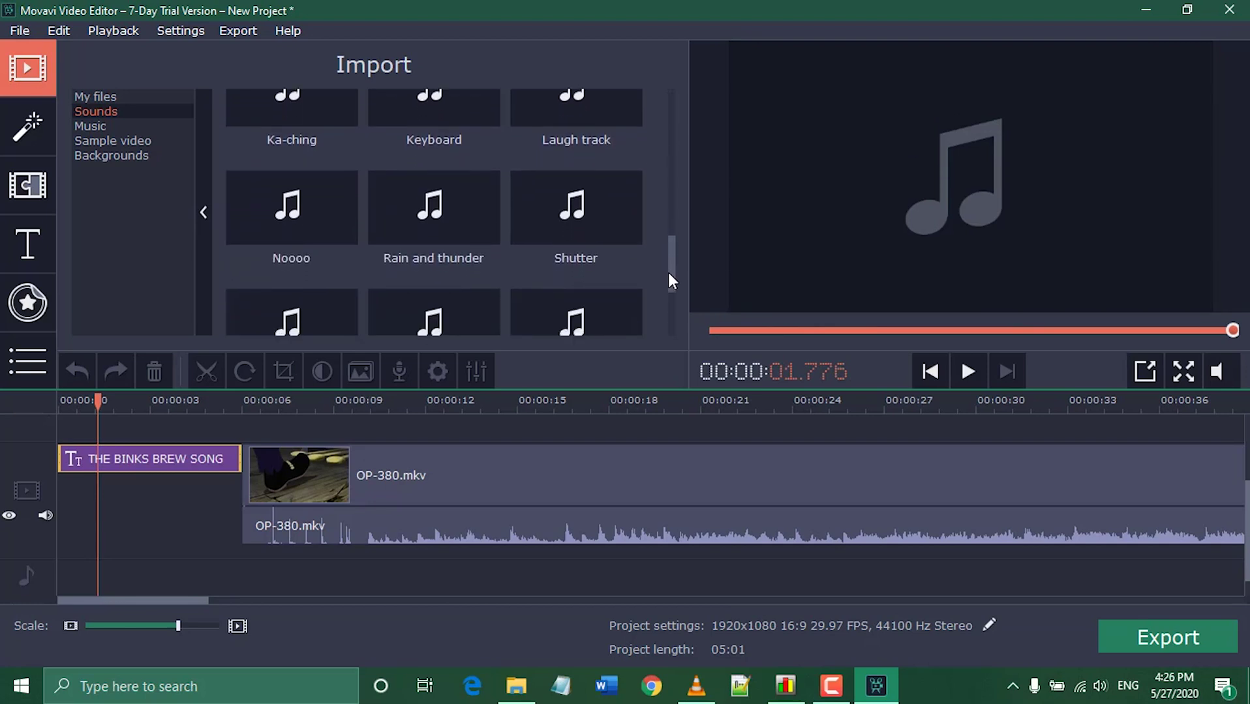
{"action": "left_click", "coordinate": [602, 235]}
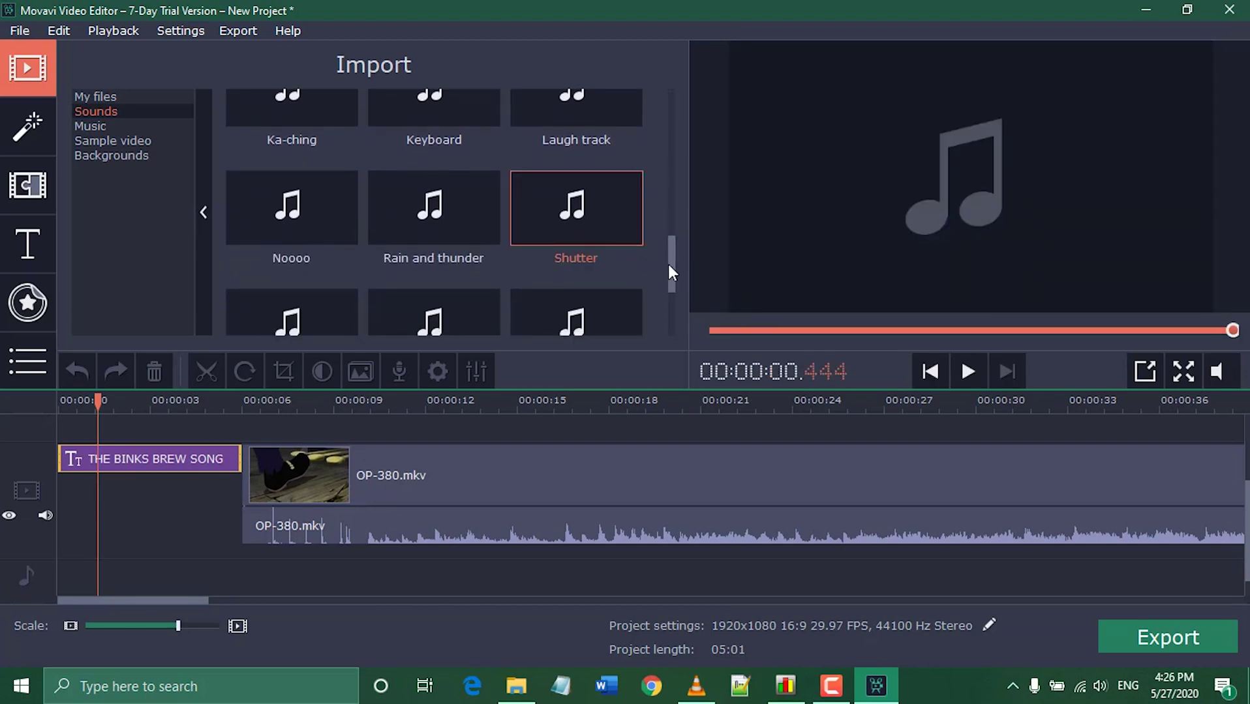
{"action": "left_click_drag", "start_coordinate": [672, 267], "coordinate": [674, 277]}
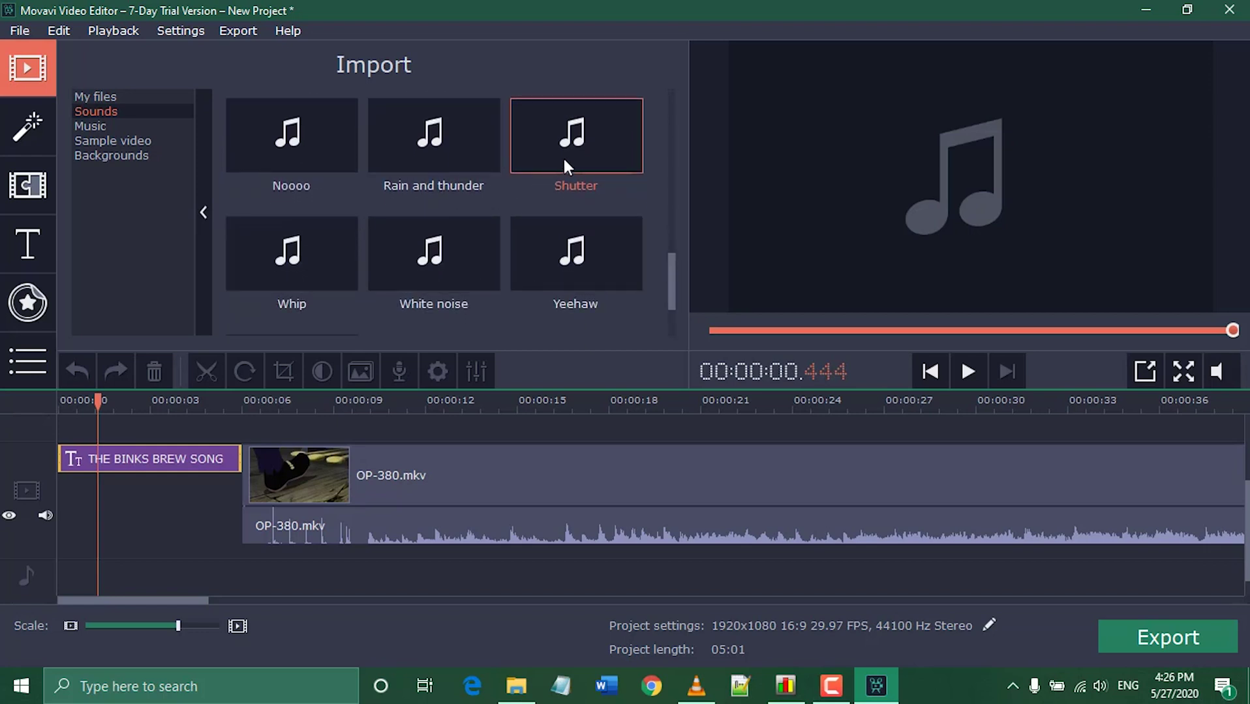
- Try the Shutter sound on the audio track at about 1 second, beneath the intro title
{"action": "left_click_drag", "start_coordinate": [541, 159], "coordinate": [97, 585]}
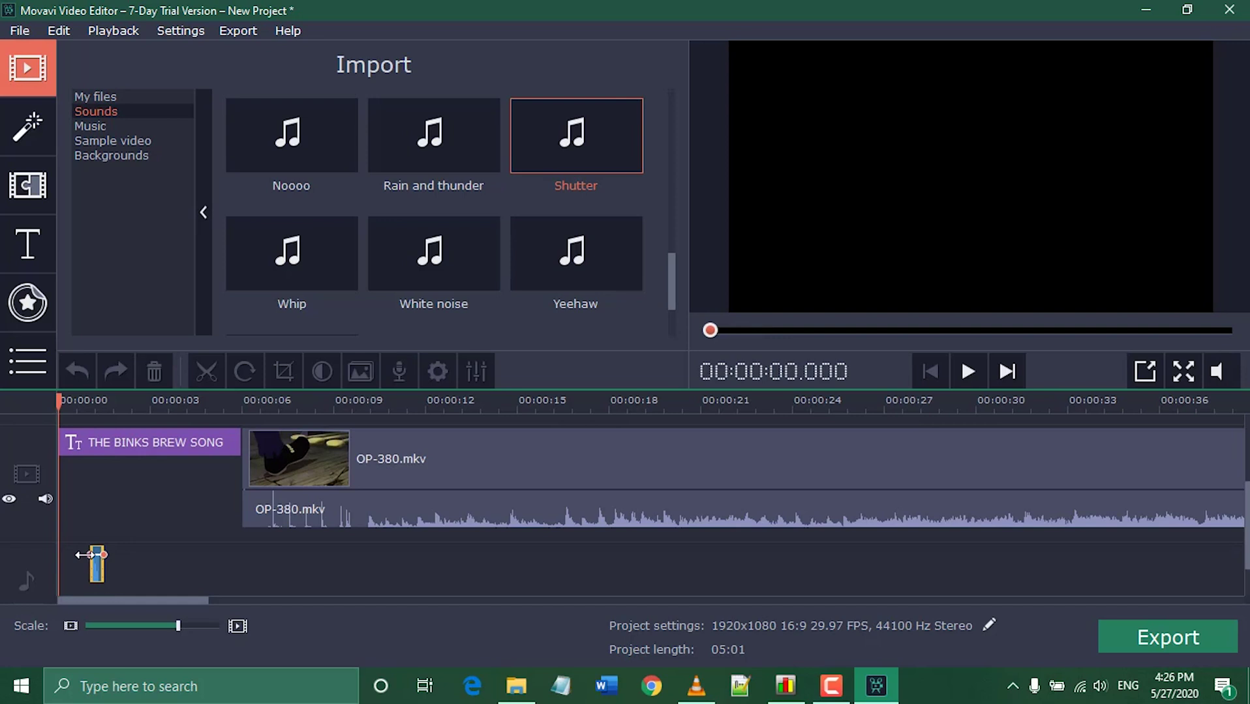
{"action": "left_click_drag", "start_coordinate": [90, 399], "coordinate": [58, 403]}
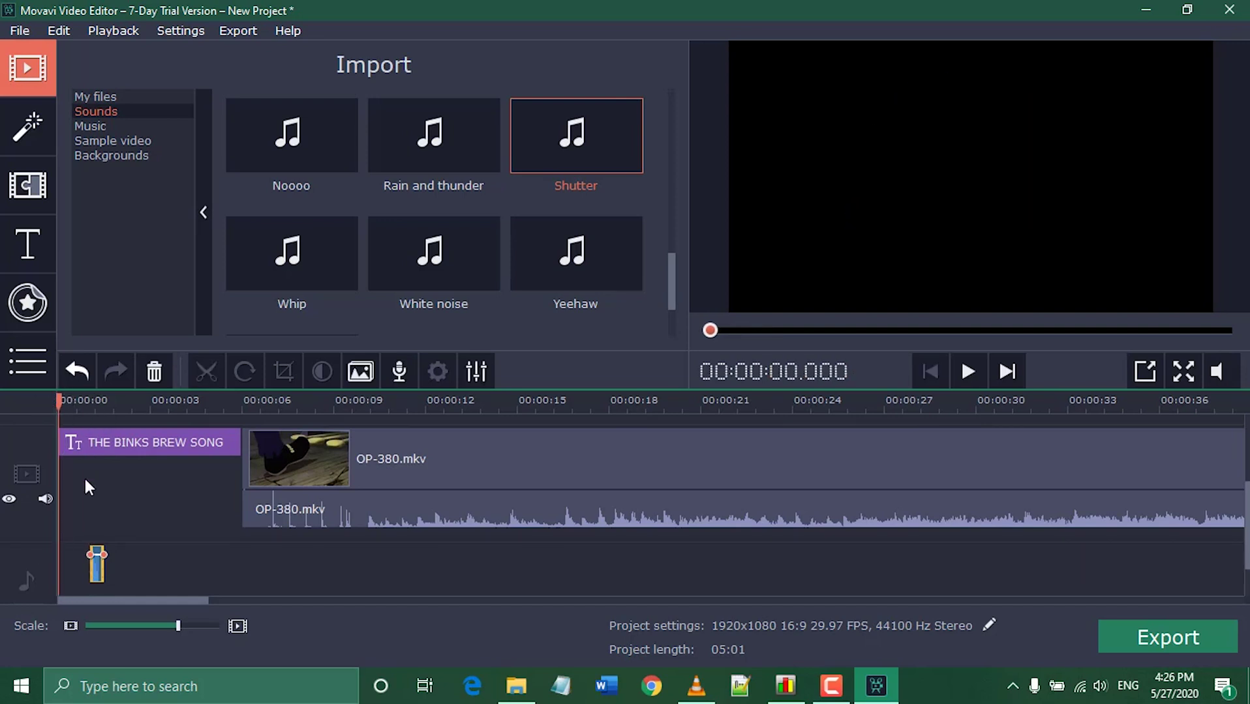
{"action": "left_click_drag", "start_coordinate": [103, 567], "coordinate": [44, 556]}
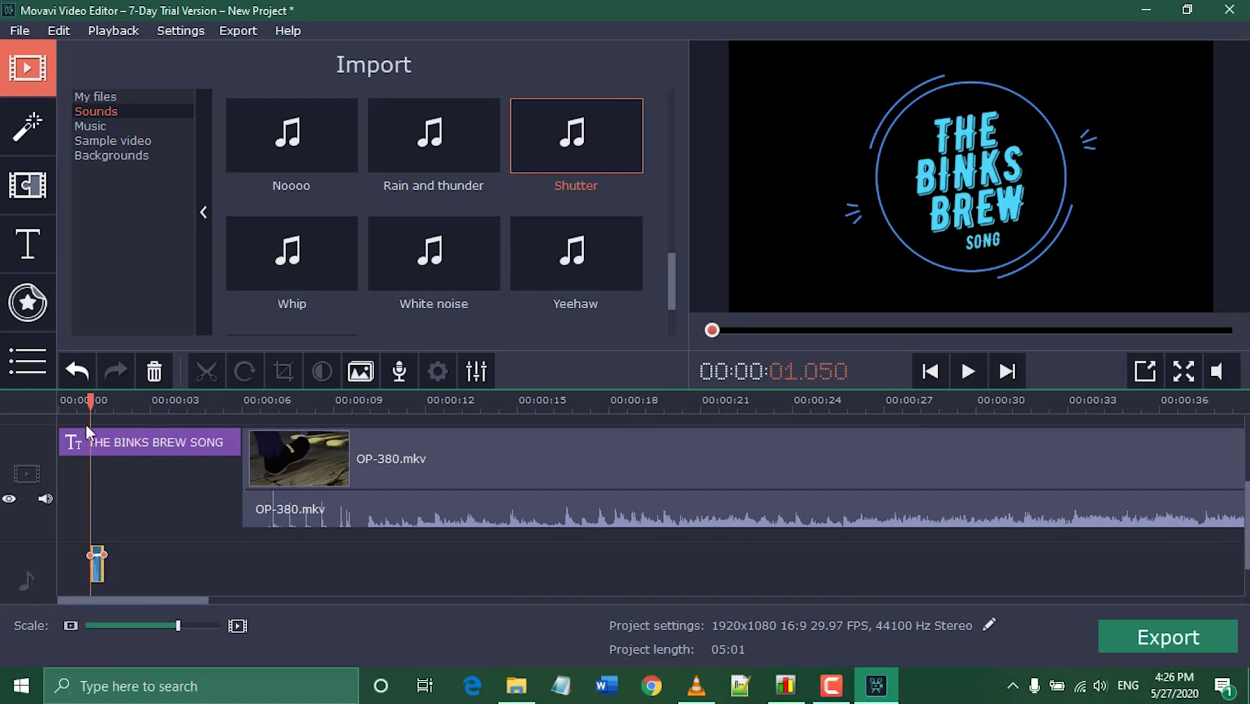
{"action": "scroll", "coordinate": [1239, 535], "scroll_direction": "down", "scroll_amount": 1}
{"action": "left_click", "coordinate": [972, 382]}
{"action": "left_click", "coordinate": [972, 382]}
{"action": "scroll", "coordinate": [128, 392], "scroll_direction": "up", "scroll_amount": 1}
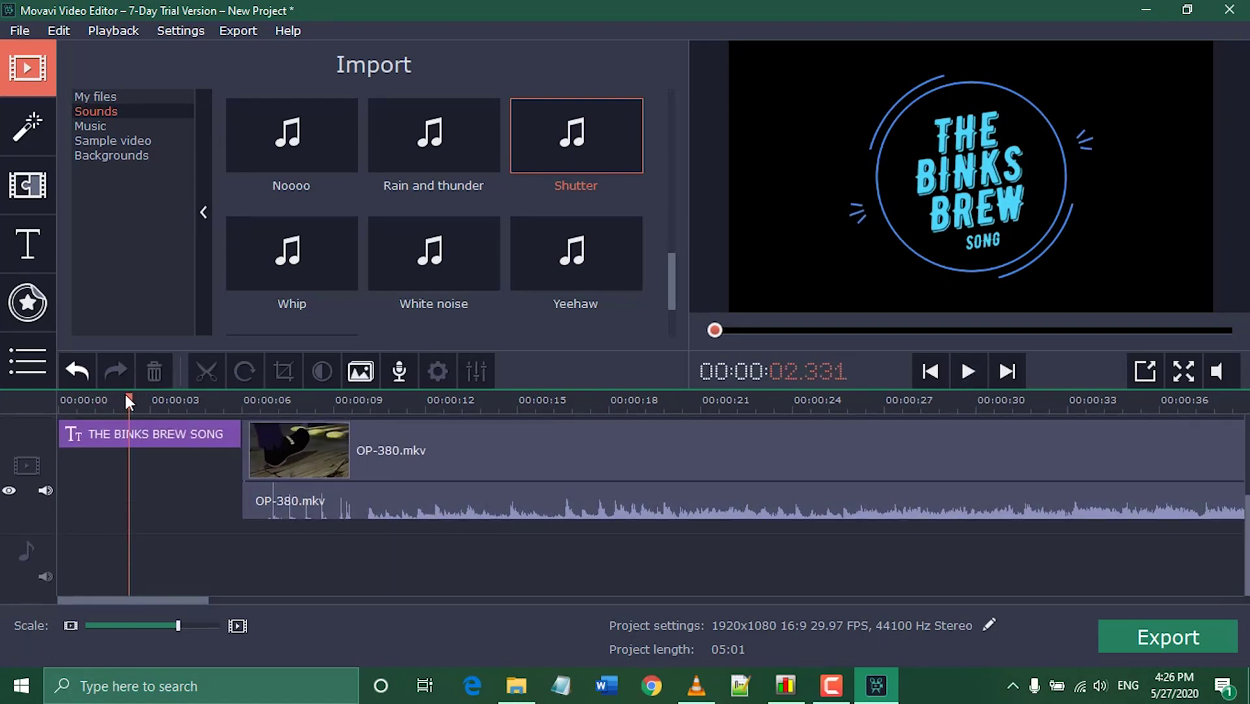
- Place the Shutter sound at the very start of the audio track and preview it with the intro title
{"action": "left_click_drag", "start_coordinate": [128, 399], "coordinate": [59, 399]}
{"action": "left_click_drag", "start_coordinate": [574, 141], "coordinate": [58, 554]}
{"action": "left_click", "coordinate": [72, 548]}
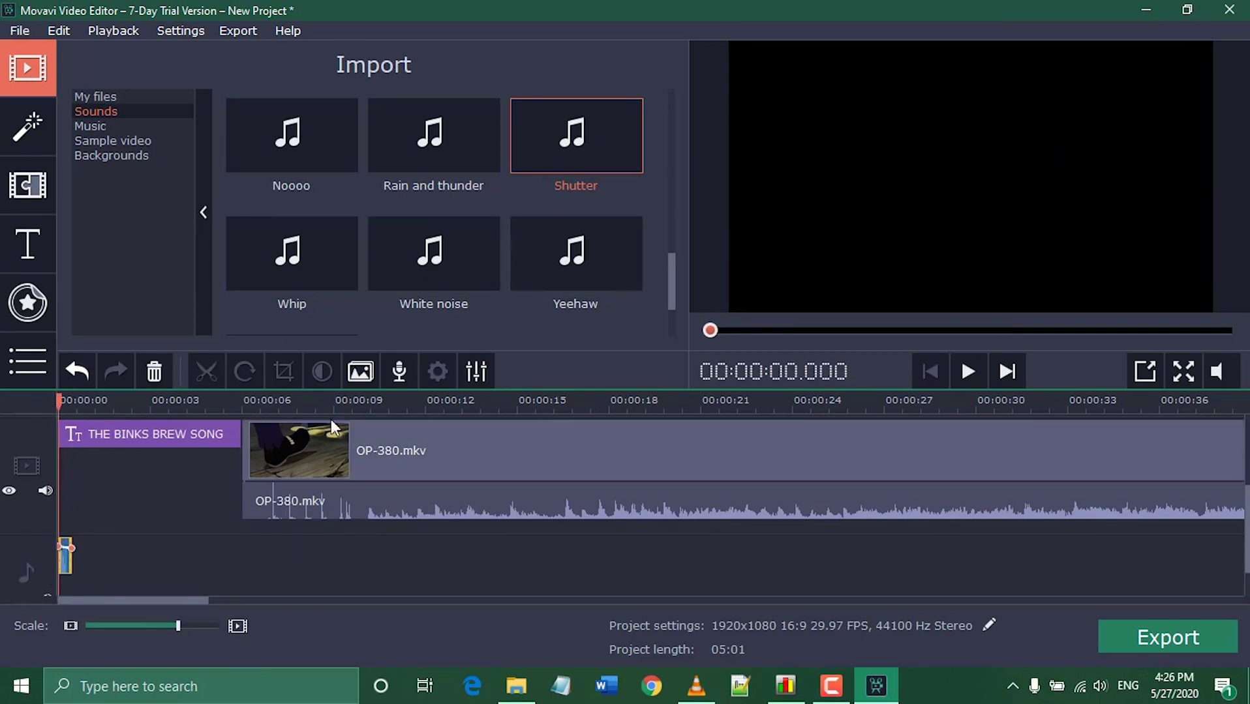
{"action": "left_click", "coordinate": [961, 370]}
- Shorten the intro title clip to about 1.7 seconds and preview the result
{"action": "left_click", "coordinate": [184, 436]}
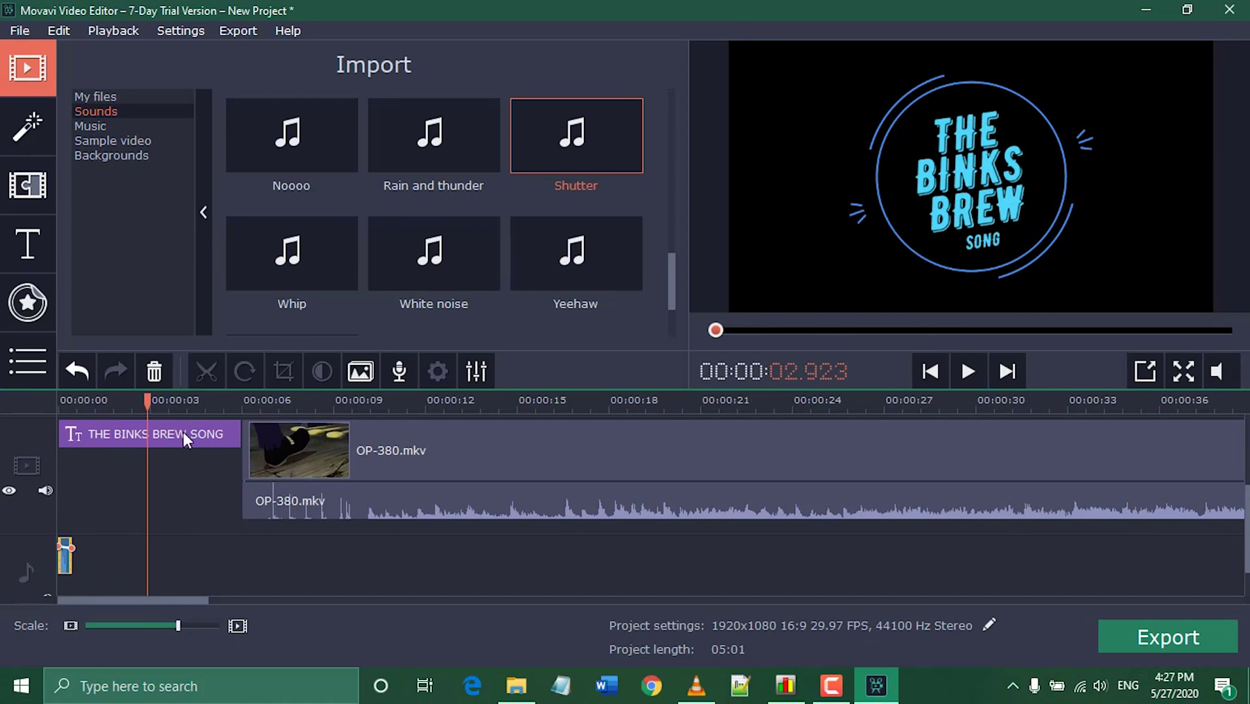
{"action": "left_click_drag", "start_coordinate": [241, 433], "coordinate": [32, 427]}
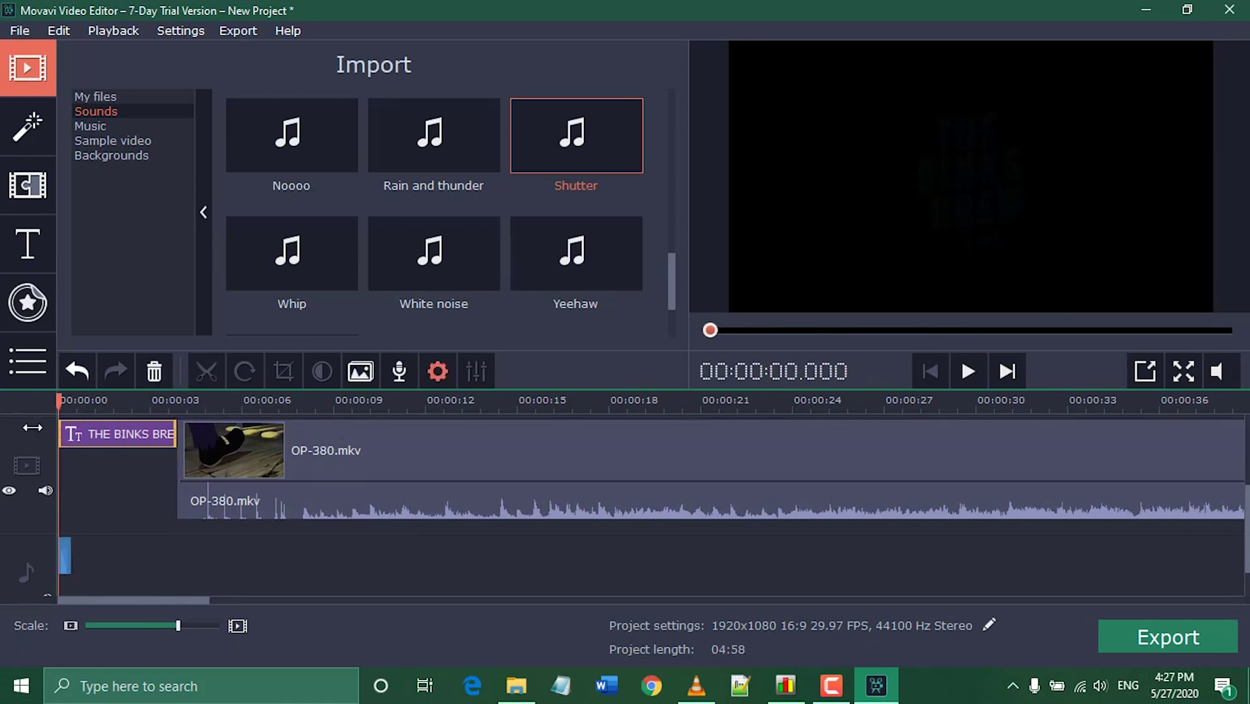
{"action": "left_click", "coordinate": [962, 369]}
{"action": "left_click", "coordinate": [963, 369]}
{"action": "left_click_drag", "start_coordinate": [176, 434], "coordinate": [111, 438]}
{"action": "left_click", "coordinate": [956, 374]}
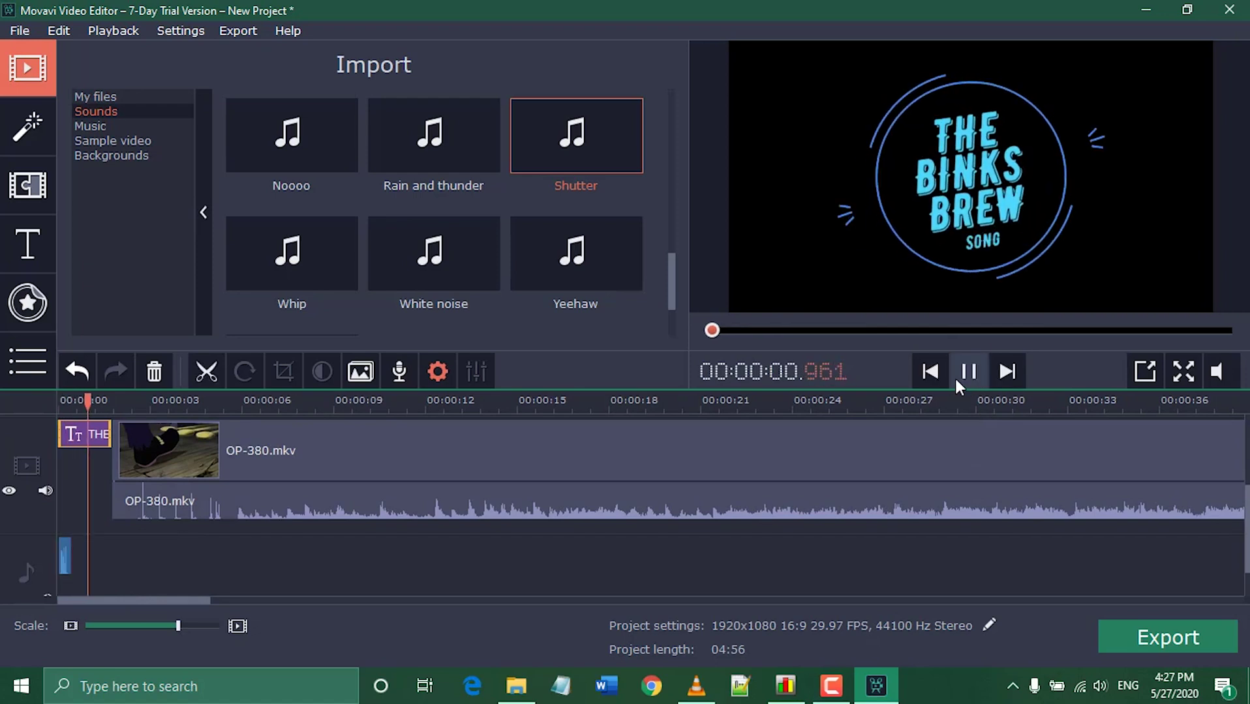
{"action": "left_click", "coordinate": [956, 382]}
{"action": "left_click", "coordinate": [86, 444]}
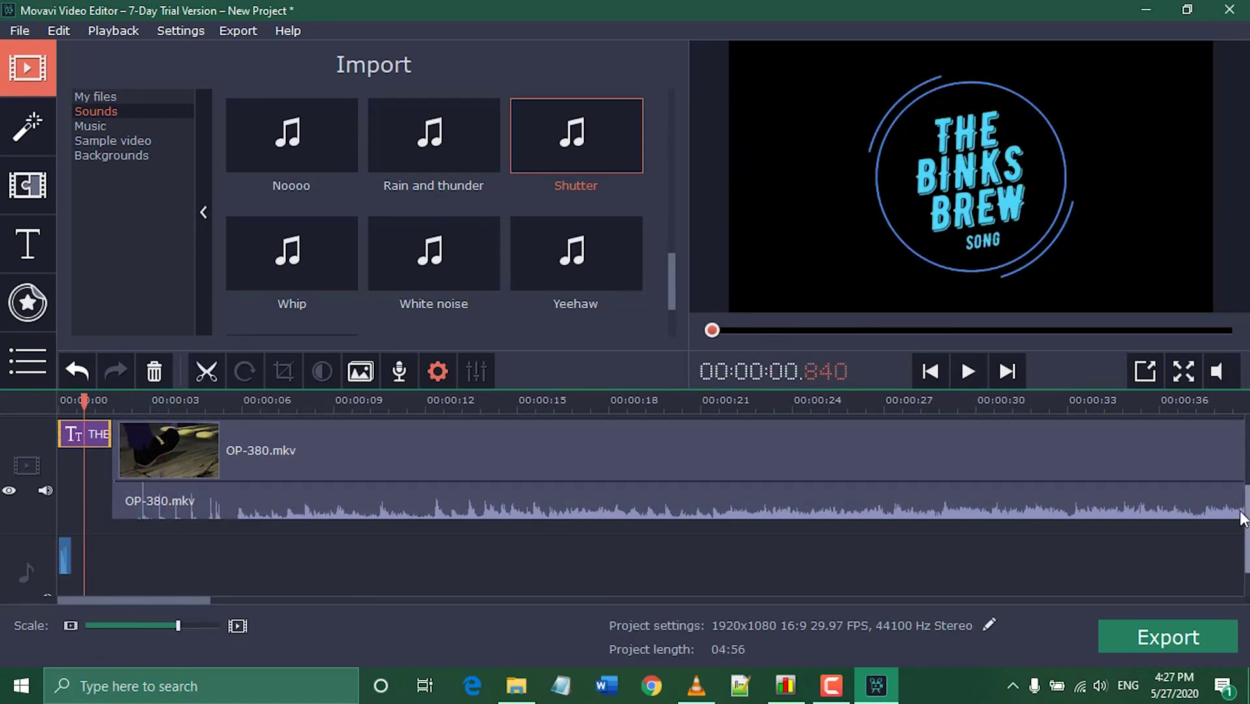
- Add the Blue Sunburst background to the overlay track at the project start and trim it to the intro title's length
{"action": "scroll", "coordinate": [86, 456], "scroll_direction": "up", "scroll_amount": 2}
{"action": "left_click", "coordinate": [99, 156]}
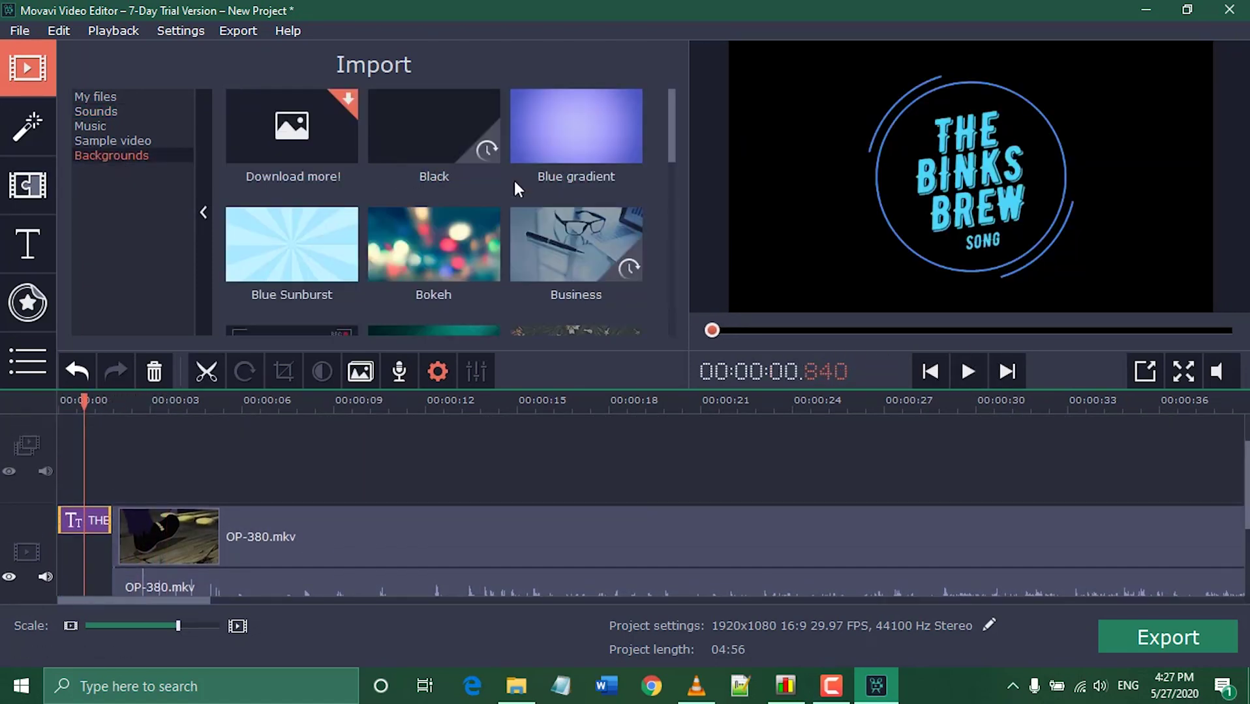
{"action": "mouse_move", "coordinate": [678, 152]}
{"action": "left_mouse_down"}
{"action": "mouse_move", "coordinate": [677, 246]}
{"action": "mouse_move", "coordinate": [678, 140]}
{"action": "left_mouse_up"}
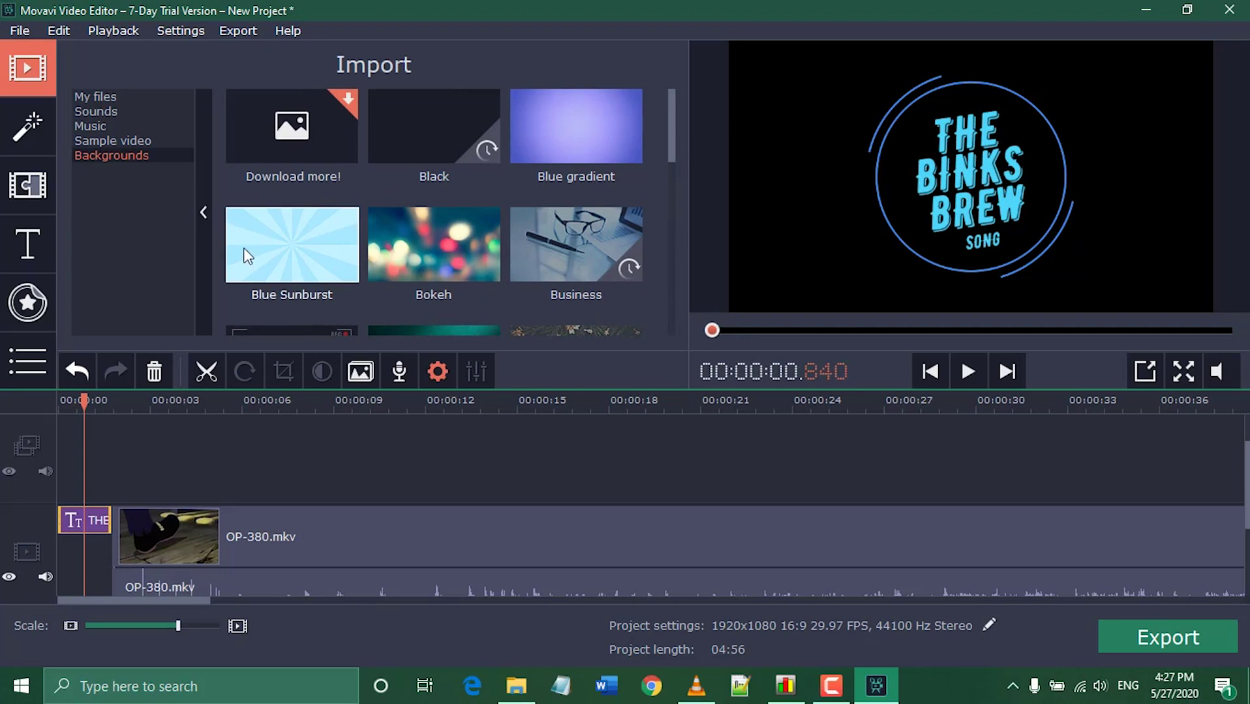
{"action": "left_click_drag", "start_coordinate": [302, 243], "coordinate": [57, 420]}
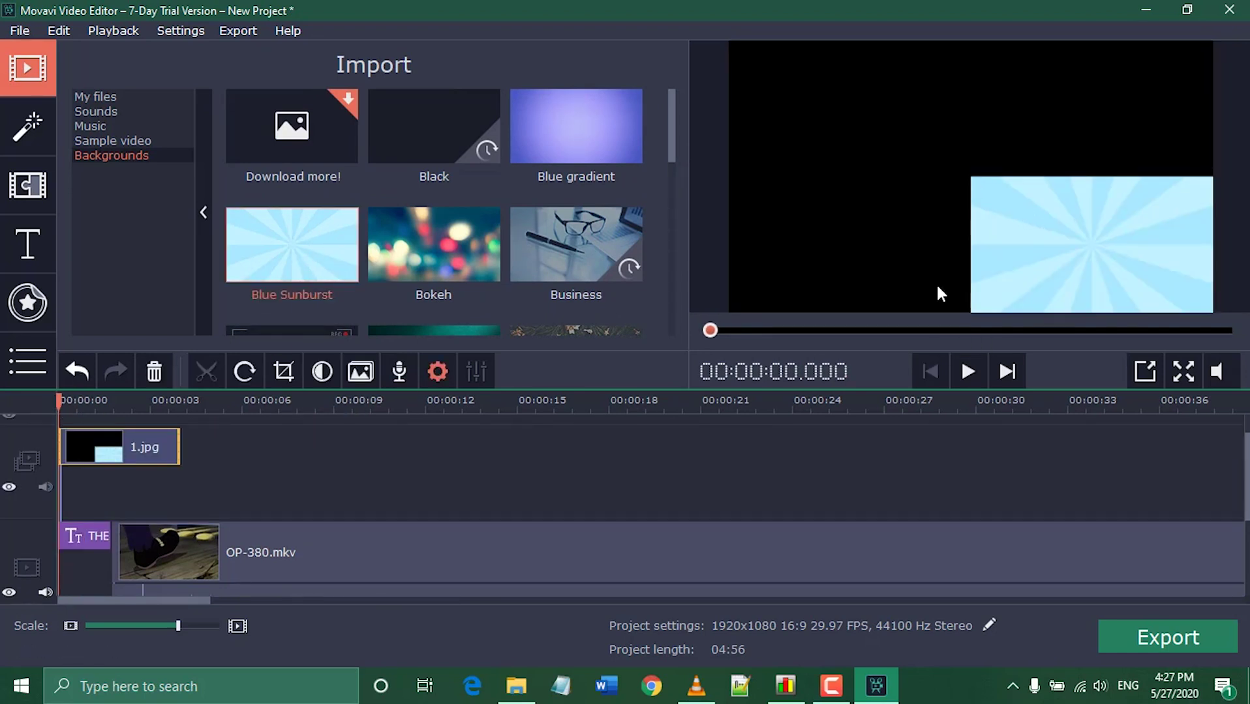
{"action": "left_click_drag", "start_coordinate": [180, 445], "coordinate": [111, 446]}
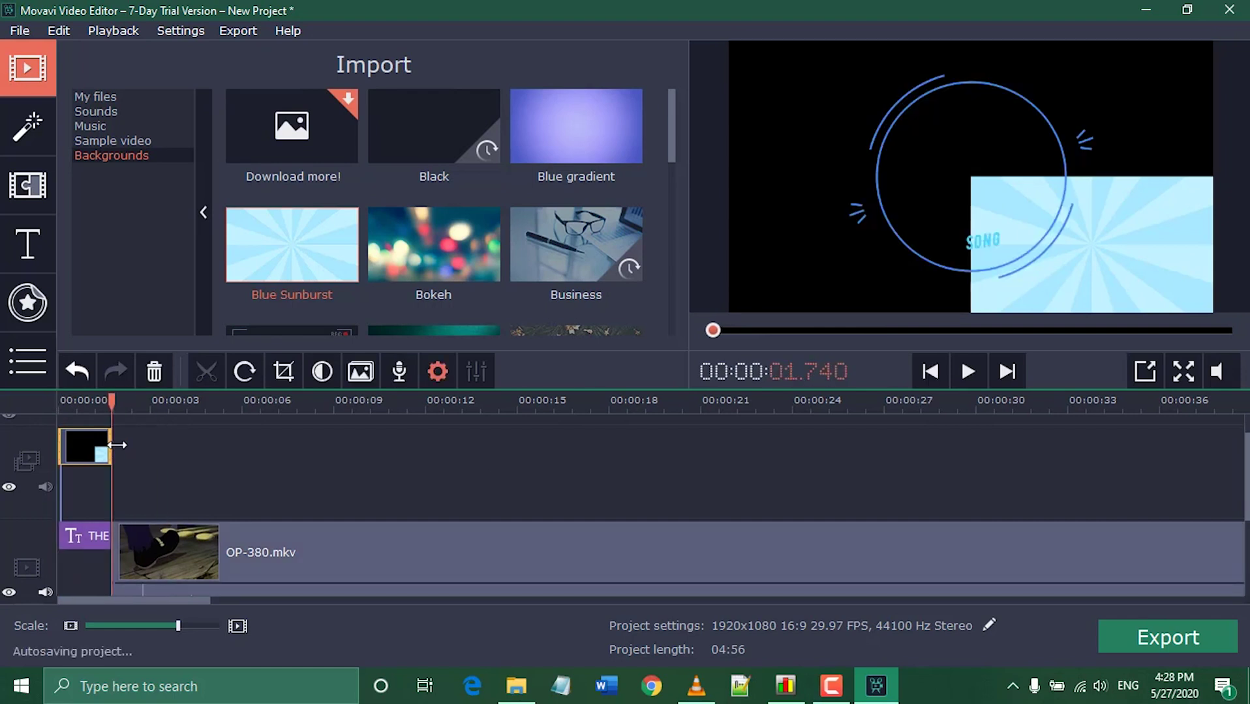
- Enlarge the Blue Sunburst overlay so it fills the whole frame behind the intro title and apply the change
{"action": "left_click", "coordinate": [78, 452]}
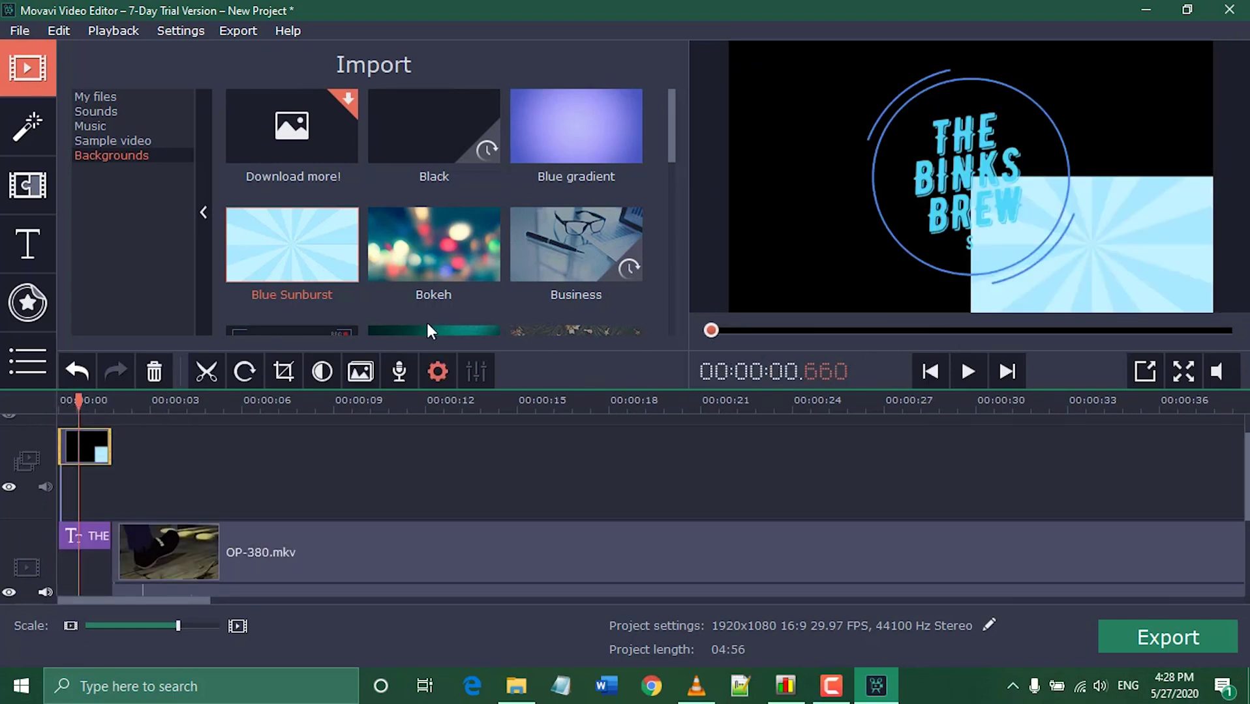
{"action": "left_click", "coordinate": [438, 373]}
{"action": "left_click_drag", "start_coordinate": [668, 240], "coordinate": [670, 308]}
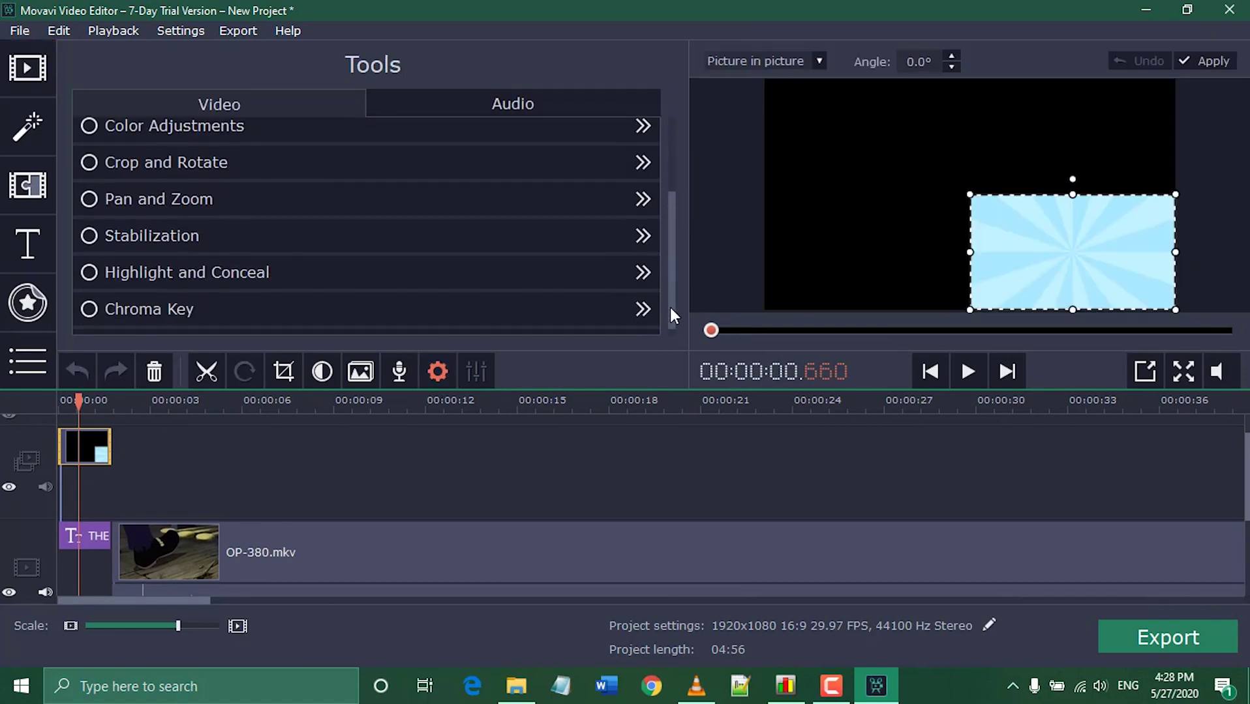
{"action": "left_click", "coordinate": [643, 199]}
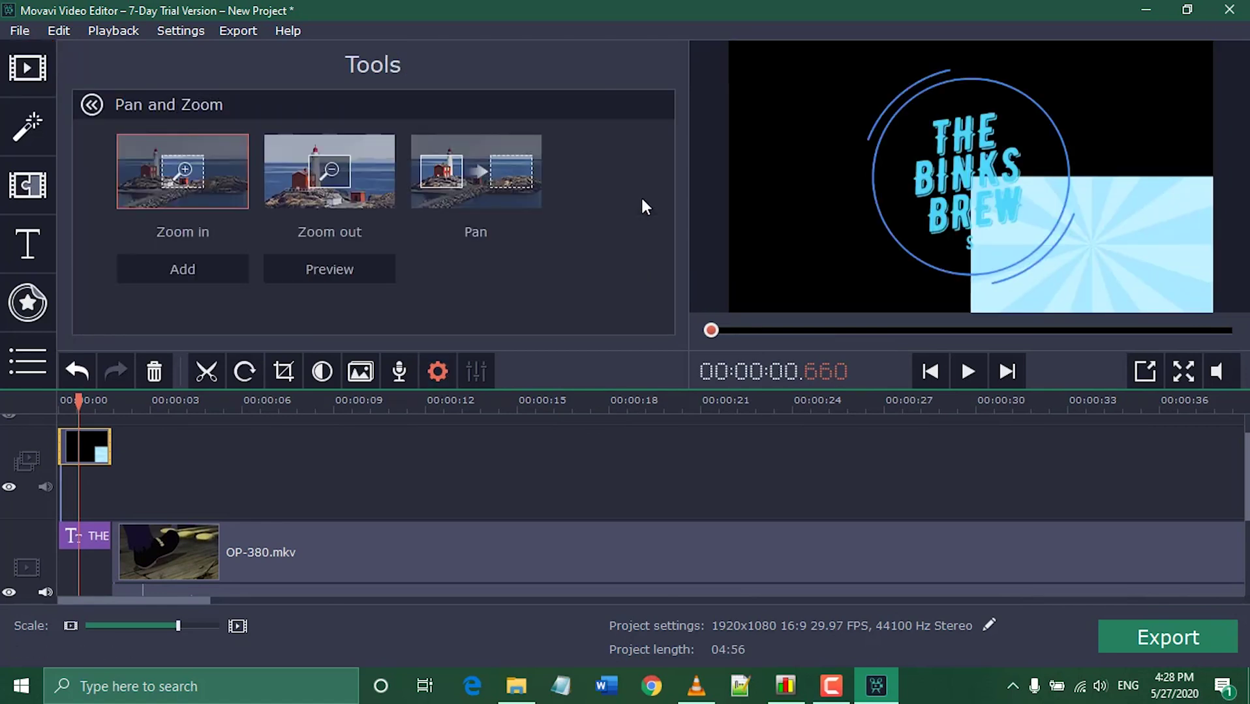
{"action": "left_click", "coordinate": [431, 374]}
{"action": "left_click_drag", "start_coordinate": [970, 196], "coordinate": [758, 103]}
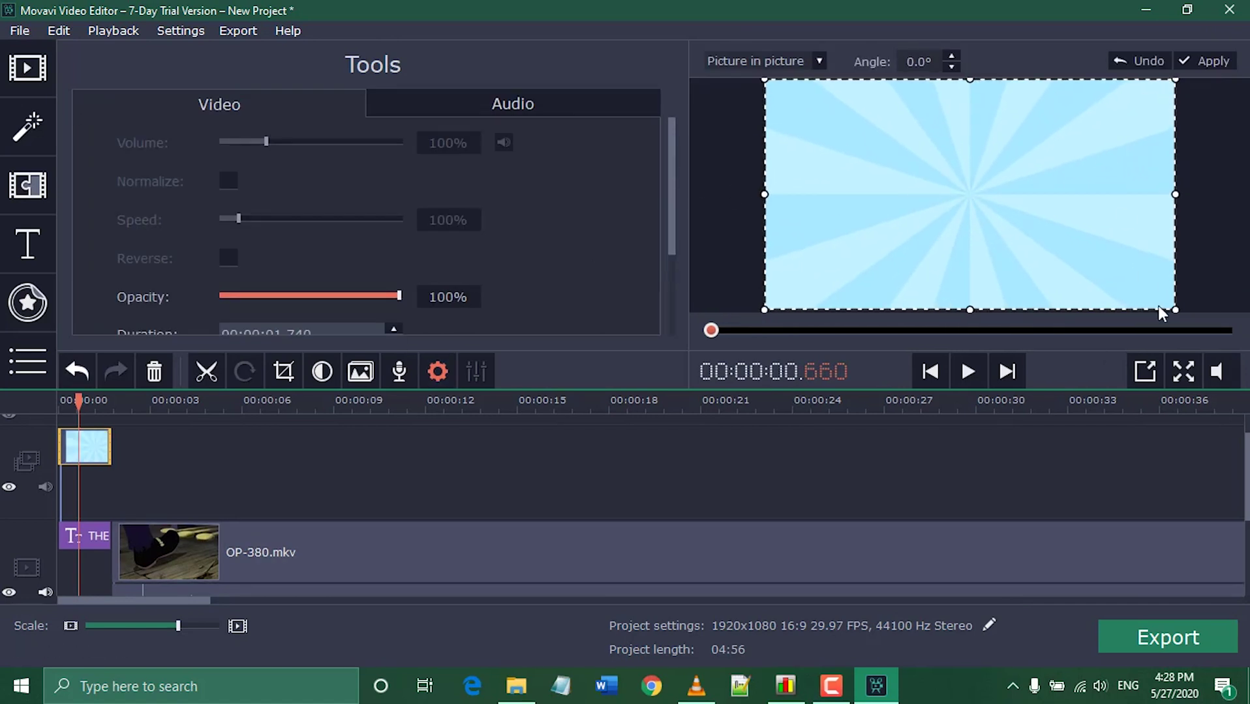
{"action": "left_click", "coordinate": [1212, 61]}
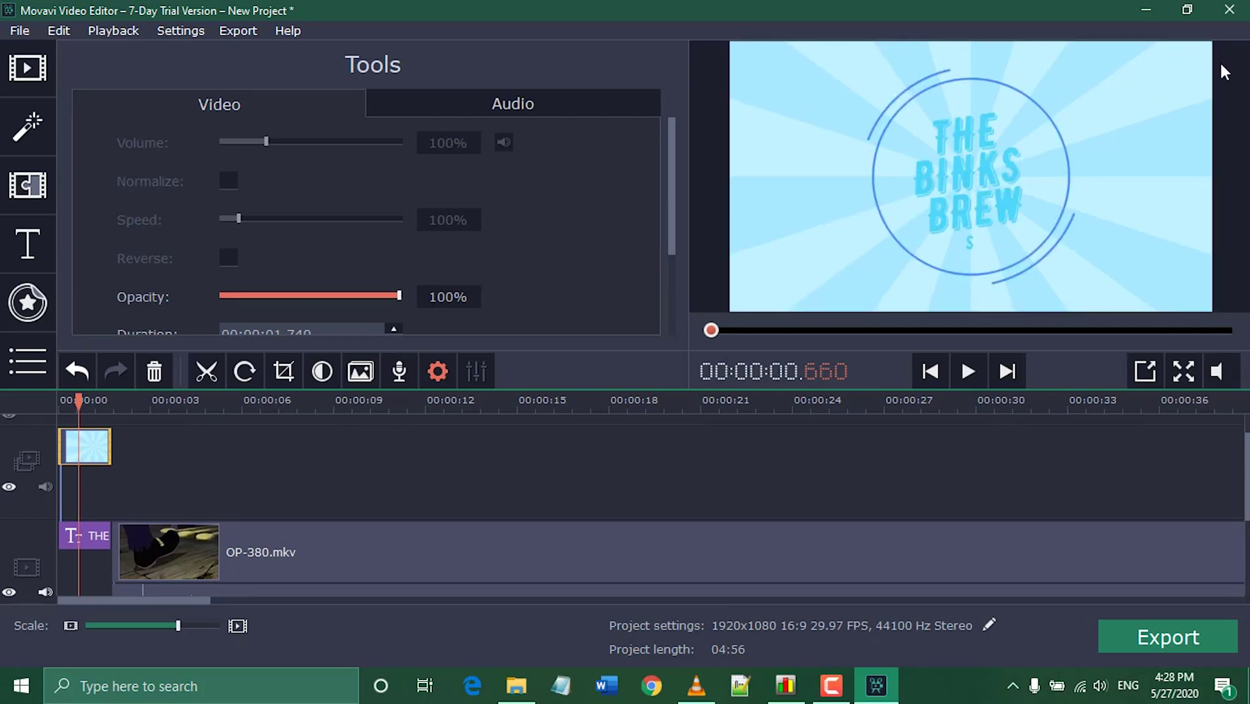
- Preview the intro title over the full-frame background from the project start
{"action": "mouse_move", "coordinate": [104, 456]}
{"action": "left_mouse_down"}
{"action": "mouse_move", "coordinate": [112, 450]}
{"action": "mouse_move", "coordinate": [89, 454]}
{"action": "mouse_move", "coordinate": [108, 442]}
{"action": "left_mouse_up"}
{"action": "left_click", "coordinate": [930, 371]}
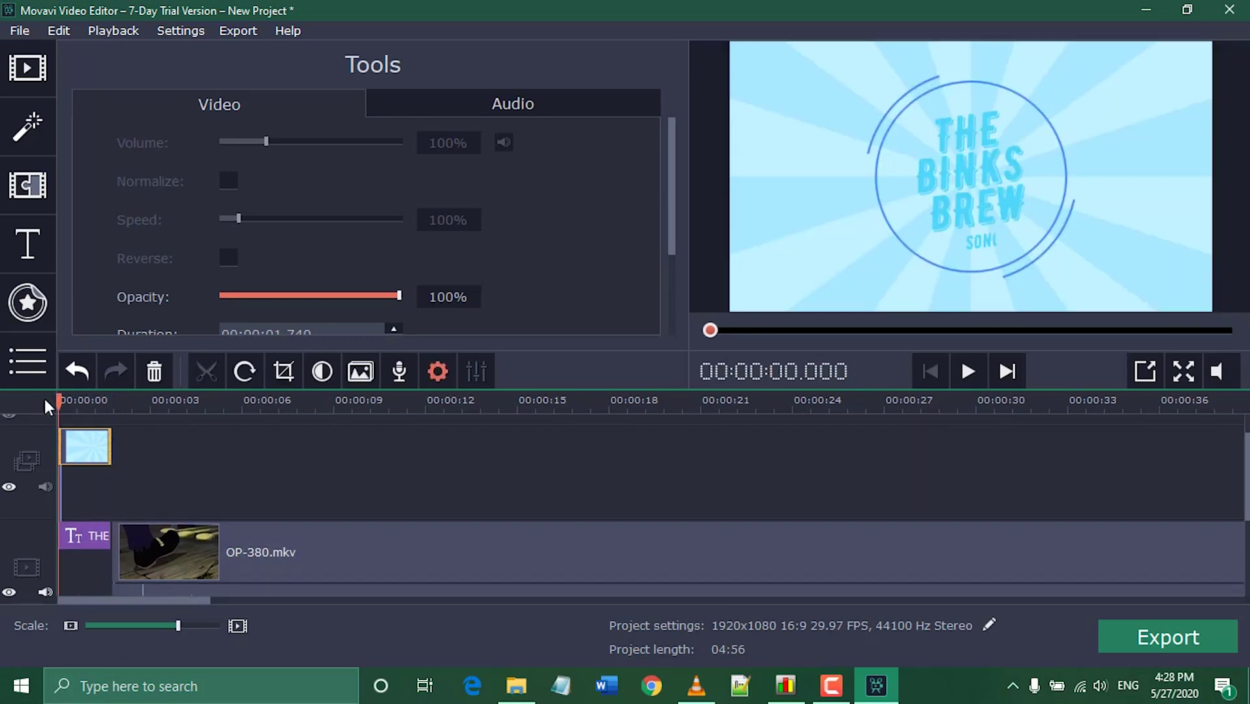
{"action": "left_click", "coordinate": [973, 371]}
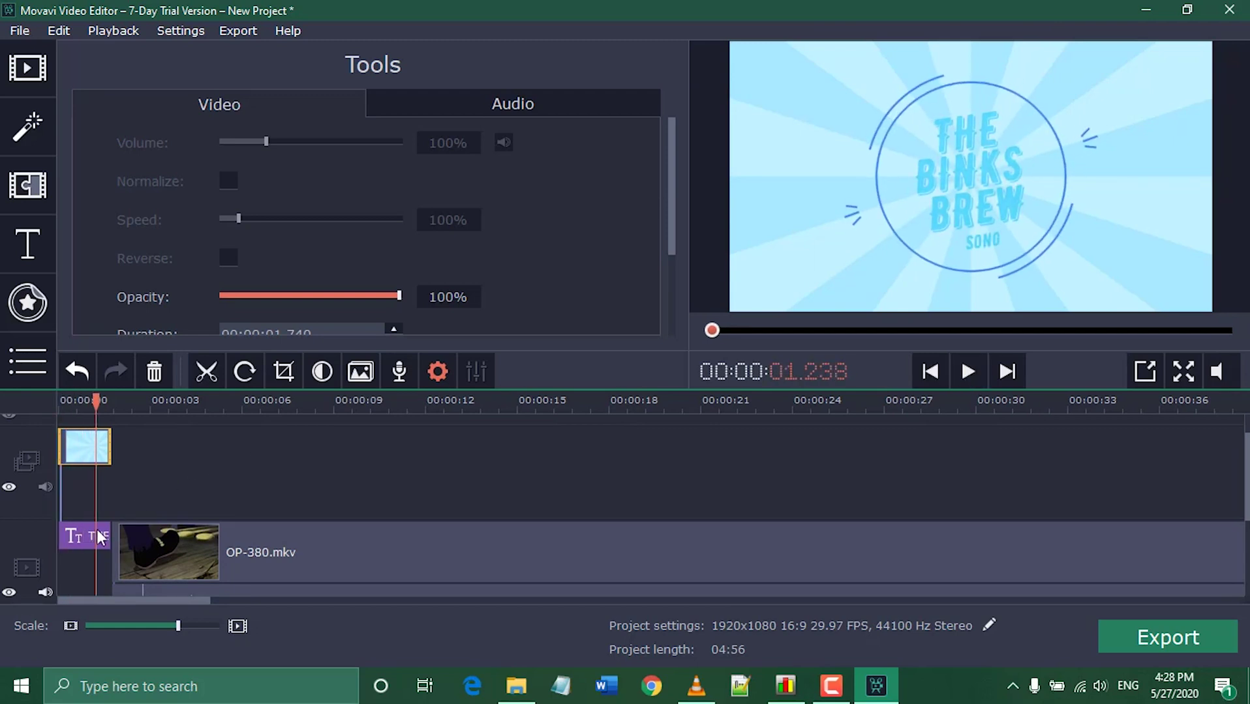
- Set the text colour of the intro title's THE and BREW lines to the darker blue #00a4d3
{"action": "double_click", "coordinate": [96, 531]}
{"action": "left_click", "coordinate": [967, 133]}
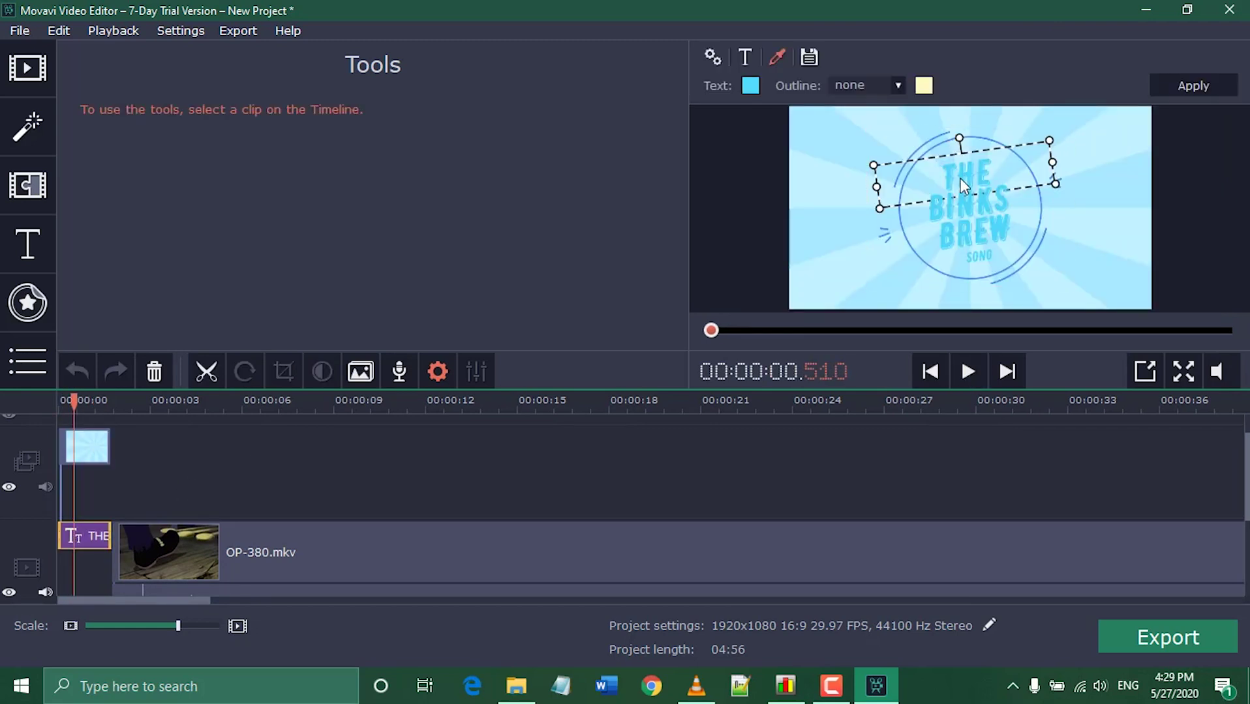
{"action": "left_click", "coordinate": [751, 85]}
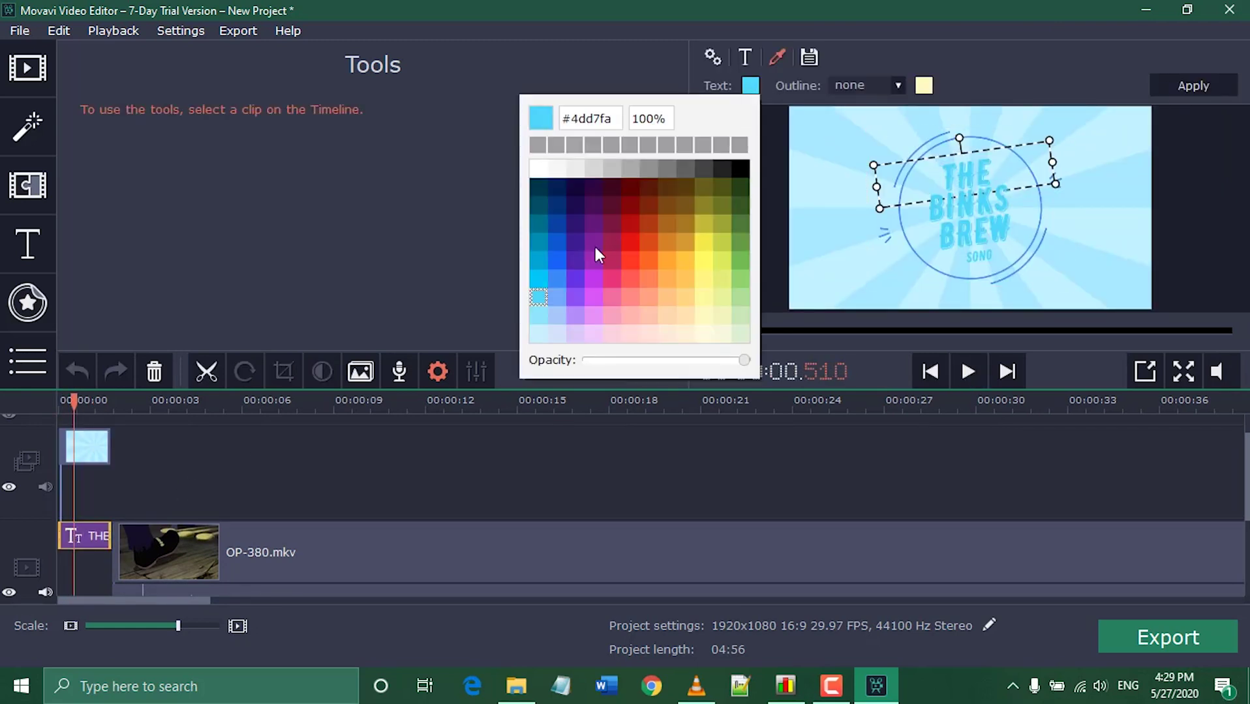
{"action": "left_click", "coordinate": [539, 264]}
{"action": "left_click", "coordinate": [979, 211]}
{"action": "left_click", "coordinate": [750, 85]}
{"action": "left_click", "coordinate": [539, 262]}
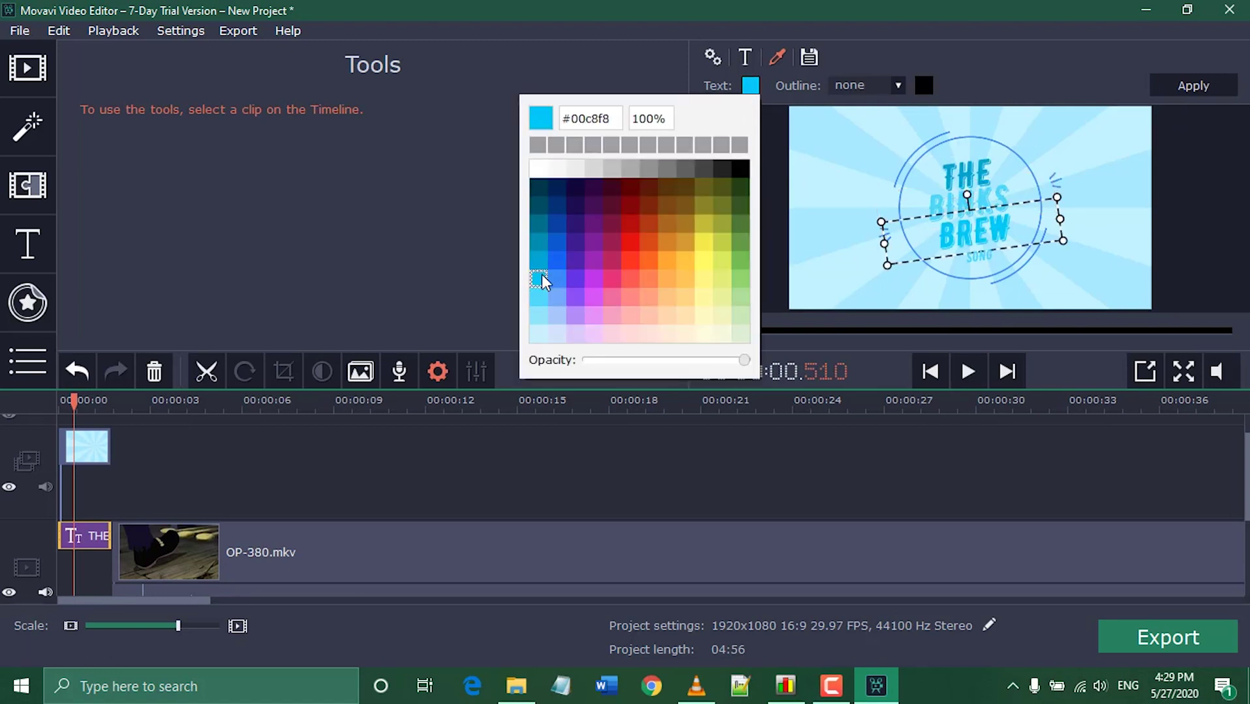
- Set the BINKS and SONG lines of the intro title to #00a4d3 as well and apply the title changes
{"action": "left_click", "coordinate": [940, 201]}
{"action": "left_click", "coordinate": [933, 206]}
{"action": "left_click", "coordinate": [750, 85]}
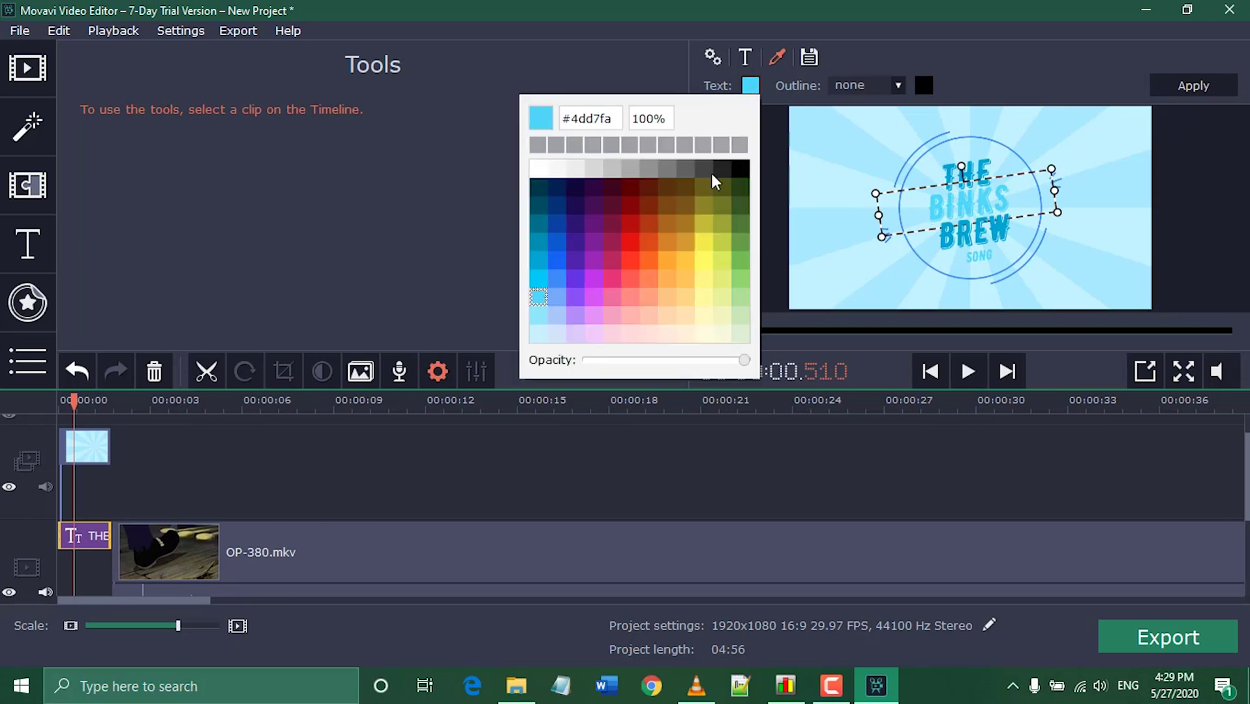
{"action": "left_click", "coordinate": [540, 265]}
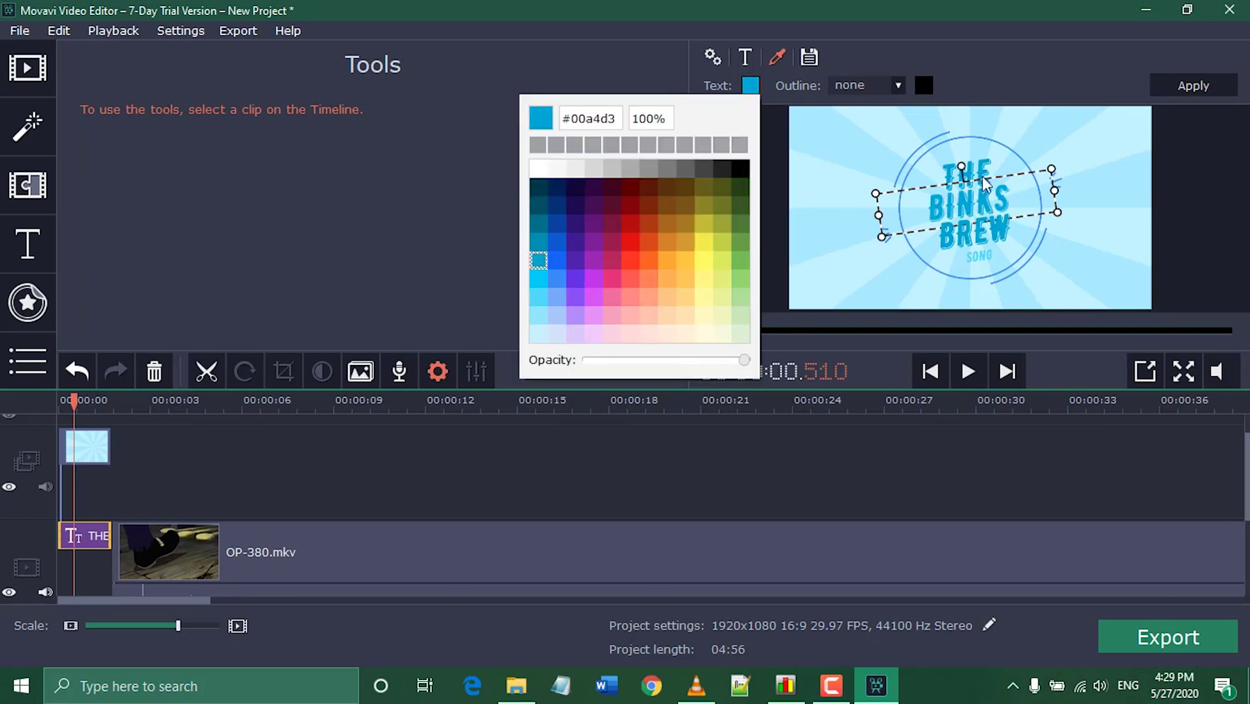
{"action": "left_click", "coordinate": [1057, 148]}
{"action": "left_click", "coordinate": [976, 258]}
{"action": "left_click", "coordinate": [748, 86]}
{"action": "left_click", "coordinate": [539, 262]}
{"action": "left_click", "coordinate": [880, 323]}
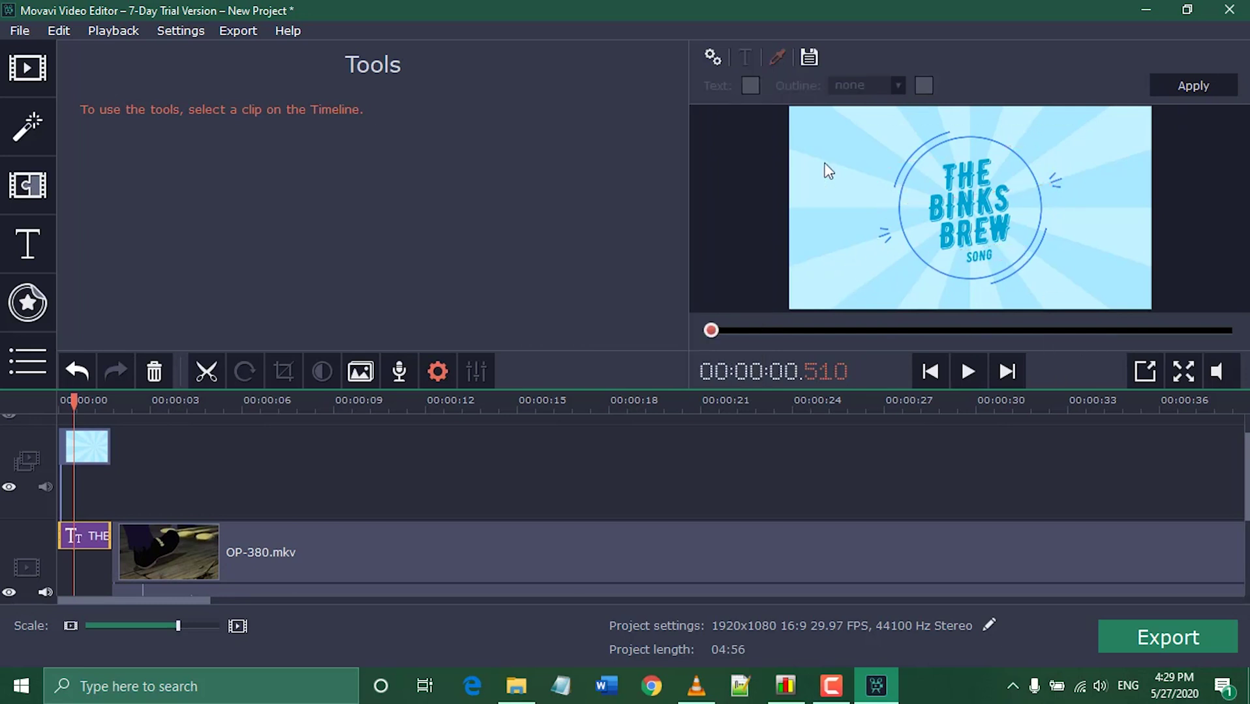
{"action": "left_click", "coordinate": [1191, 92]}
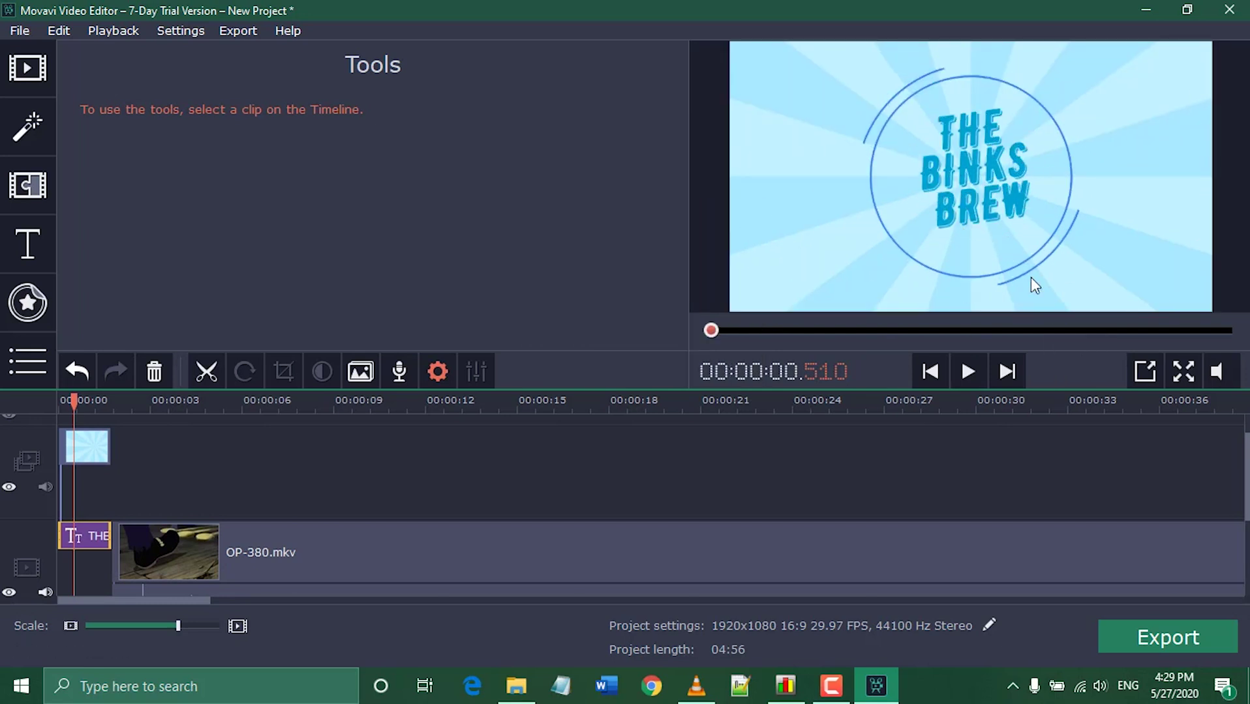
- Recolour the circle graphic around the intro title to a darker blue and apply it
{"action": "double_click", "coordinate": [999, 280]}
{"action": "left_click", "coordinate": [776, 57]}
{"action": "left_click", "coordinate": [794, 86]}
{"action": "left_click", "coordinate": [603, 225]}
{"action": "left_click", "coordinate": [603, 243]}
{"action": "left_click", "coordinate": [1191, 89]}
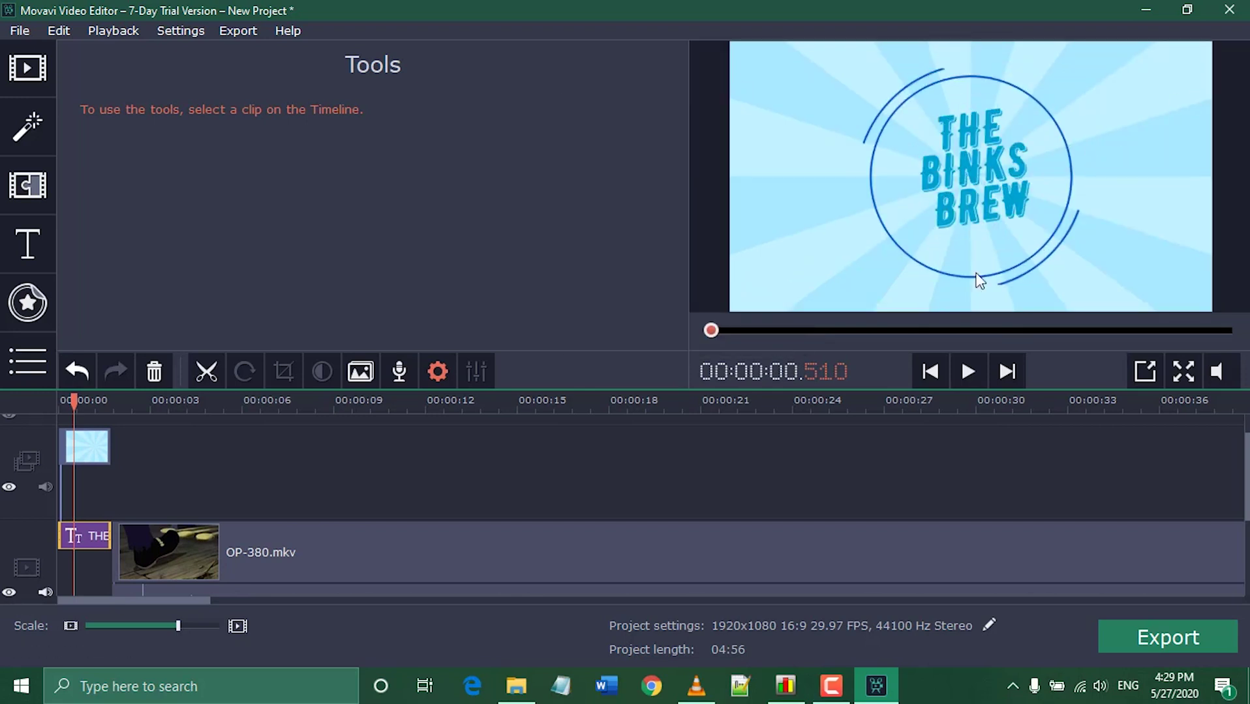
- Preview the recoloured intro from the start through the beginning of the OP-380.mkv clip
{"action": "left_click", "coordinate": [69, 400]}
{"action": "left_click", "coordinate": [971, 379]}
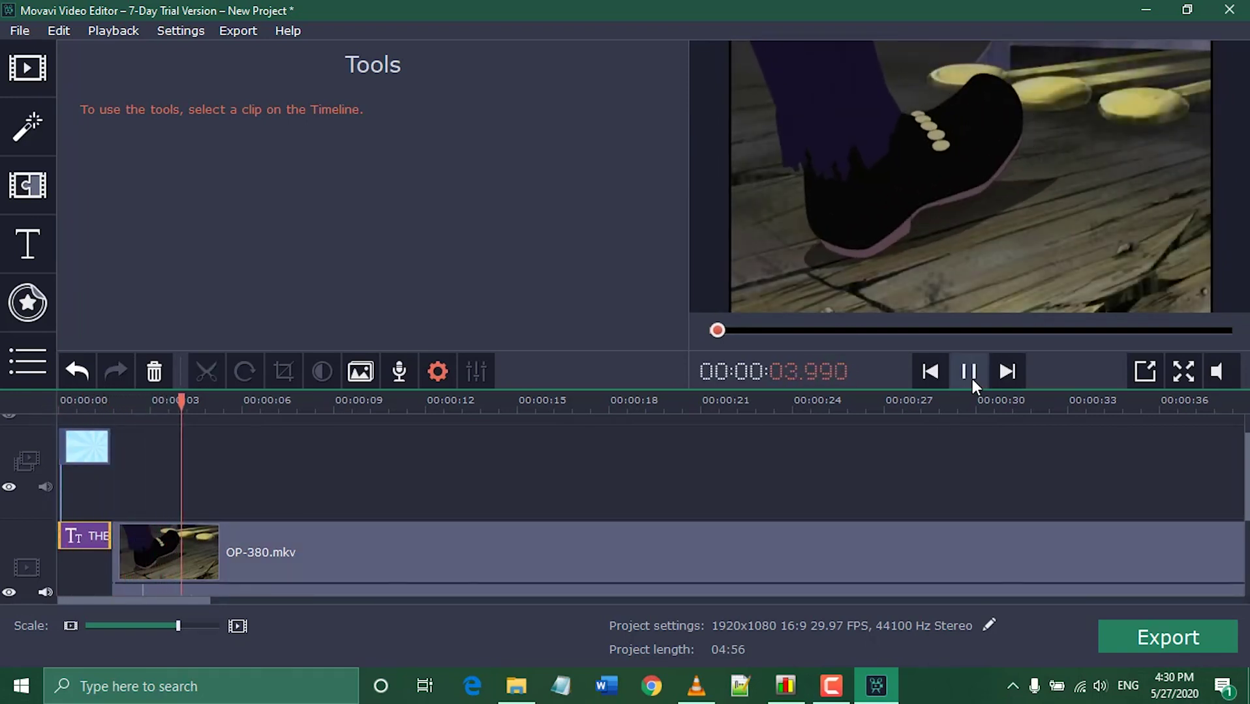
{"action": "left_click", "coordinate": [970, 377]}
- Open the transitions library and move the playhead to about 1.4 seconds, near the end of the intro title
{"action": "left_click_drag", "start_coordinate": [179, 626], "coordinate": [140, 626]}
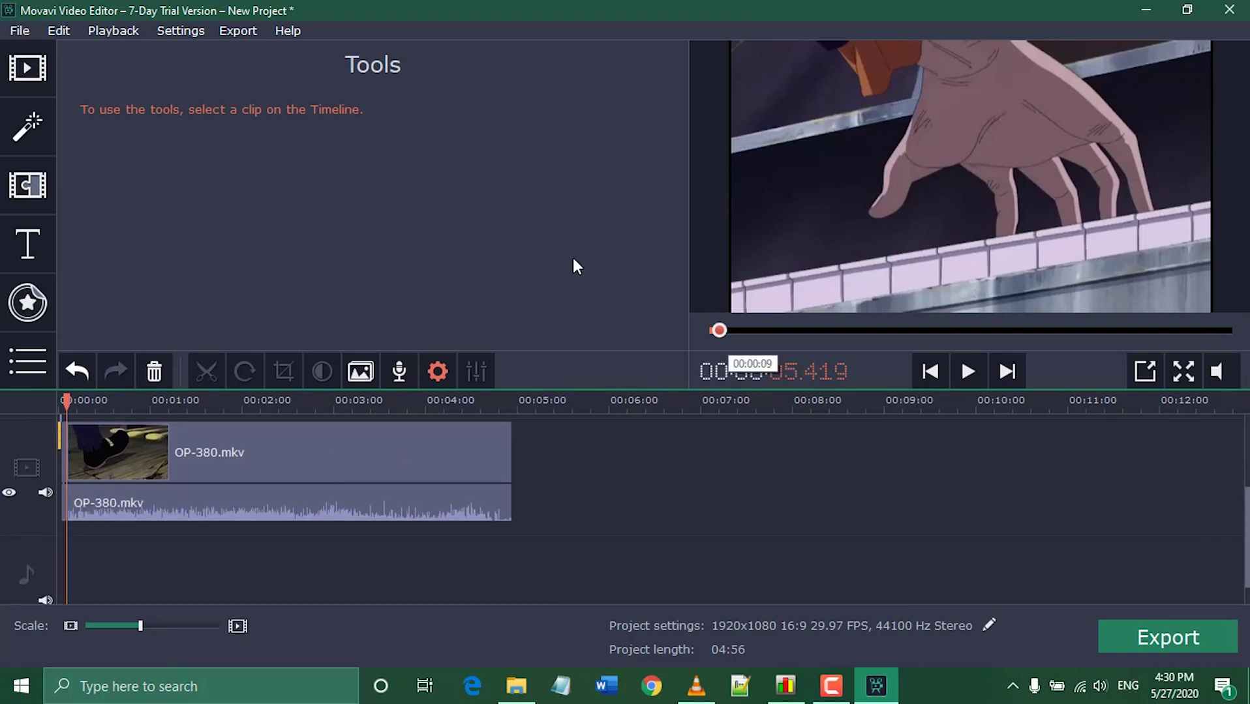
{"action": "left_click", "coordinate": [18, 249]}
{"action": "left_click", "coordinate": [24, 189]}
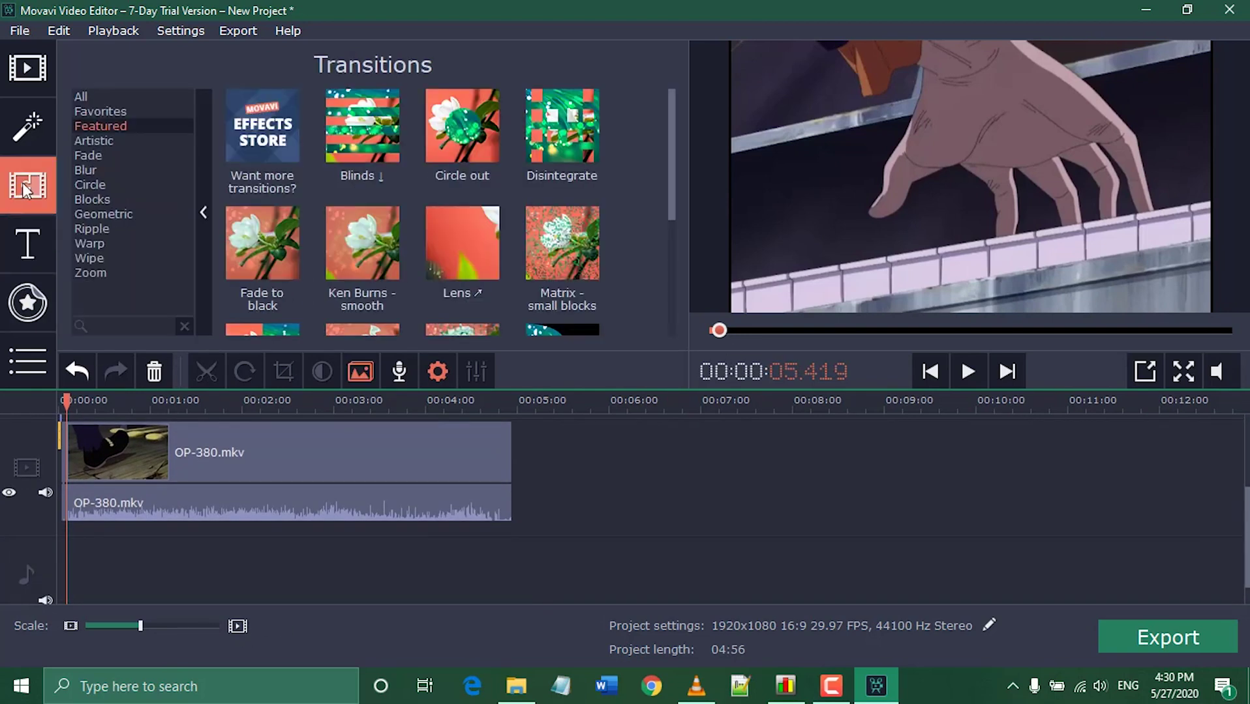
{"action": "left_click_drag", "start_coordinate": [140, 626], "coordinate": [187, 627]}
{"action": "left_click_drag", "start_coordinate": [391, 398], "coordinate": [143, 401]}
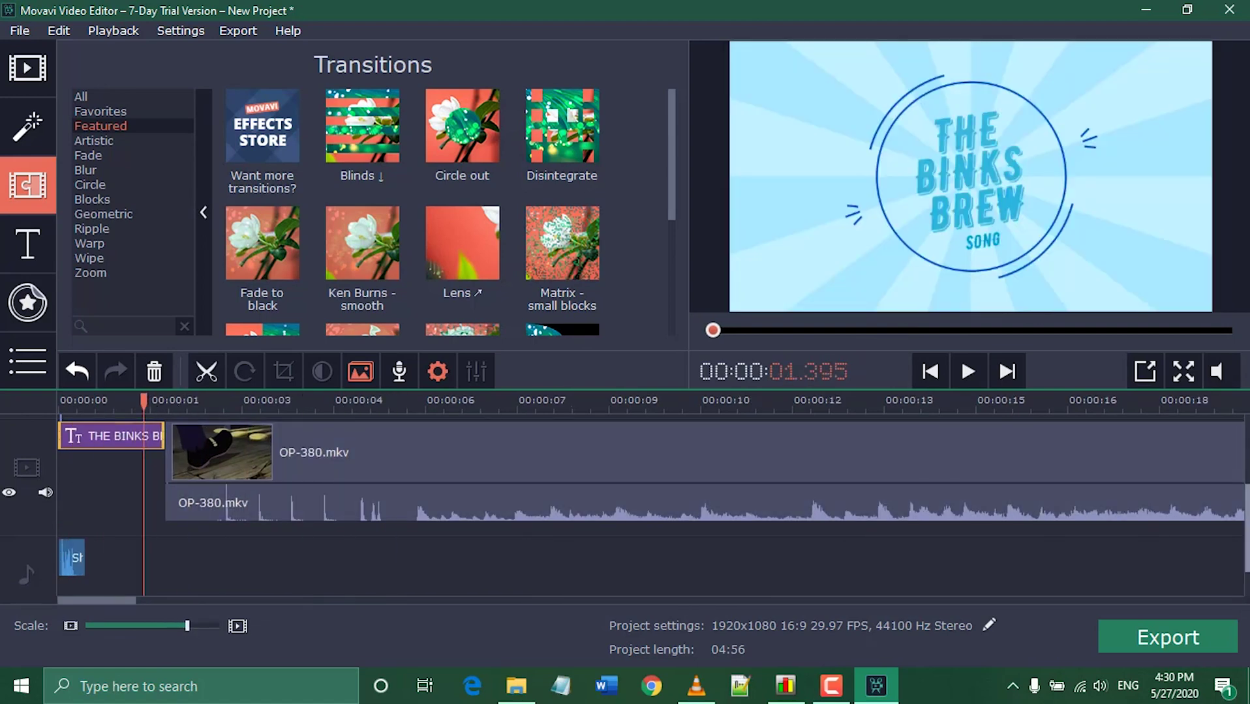
- Browse the Artistic, Fade, Blur, Favorites and Featured transition categories
{"action": "scroll", "coordinate": [143, 509], "scroll_direction": "up", "scroll_amount": 1}
{"action": "left_click_drag", "start_coordinate": [670, 201], "coordinate": [669, 250]}
{"action": "left_click", "coordinate": [82, 143]}
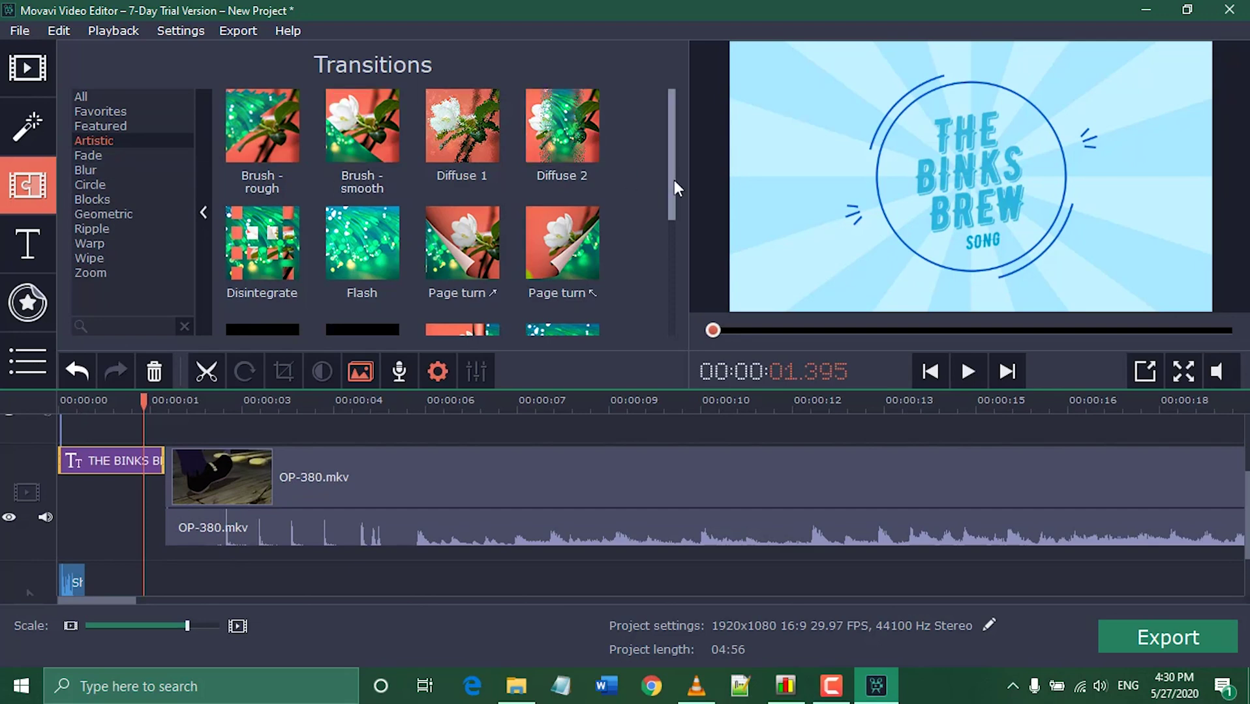
{"action": "left_click_drag", "start_coordinate": [674, 181], "coordinate": [416, 205]}
{"action": "left_click", "coordinate": [94, 156]}
{"action": "left_click", "coordinate": [98, 168]}
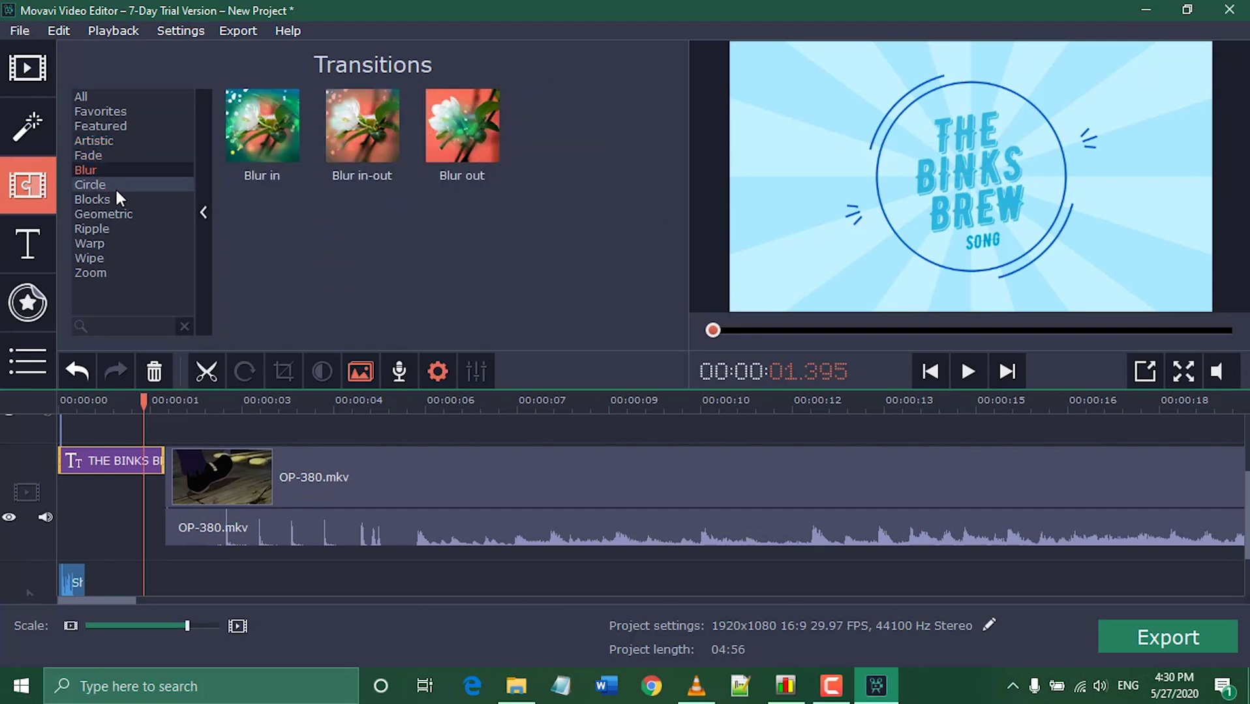
{"action": "left_click", "coordinate": [99, 111]}
{"action": "left_click", "coordinate": [137, 127]}
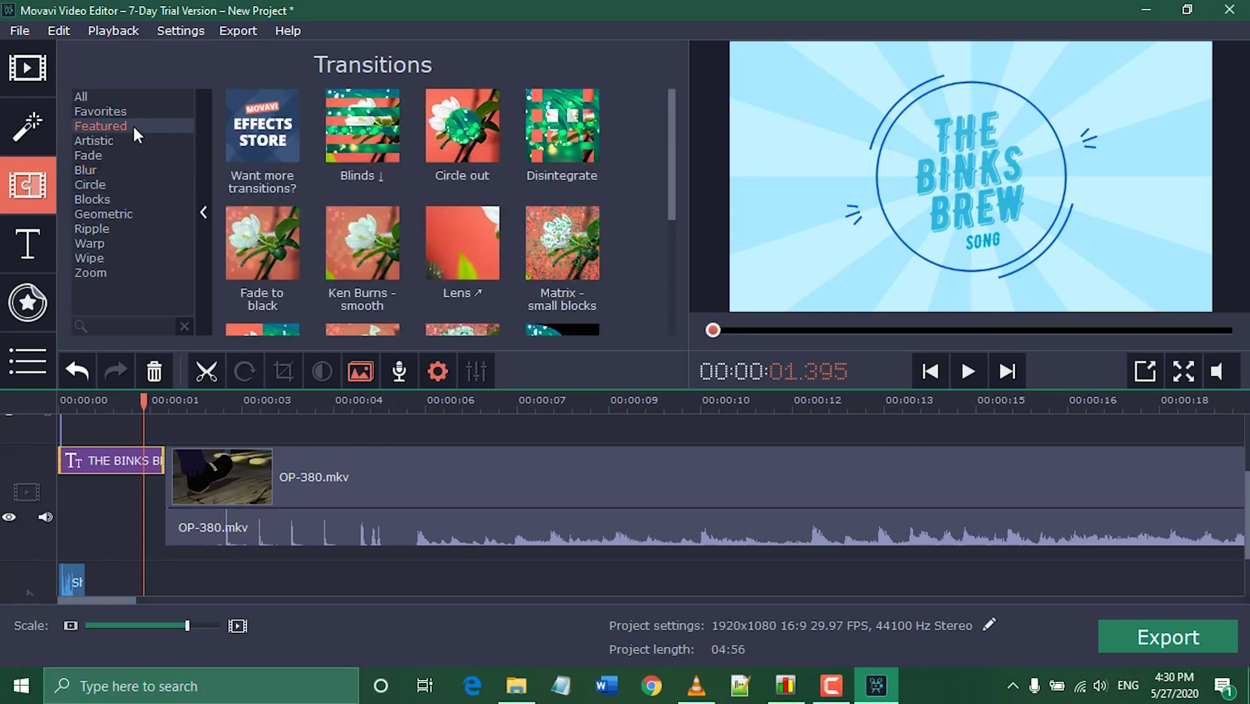
- Preview the Blinds transition from the Featured category and Disintegrate from the Artistic category
{"action": "left_click", "coordinate": [372, 140]}
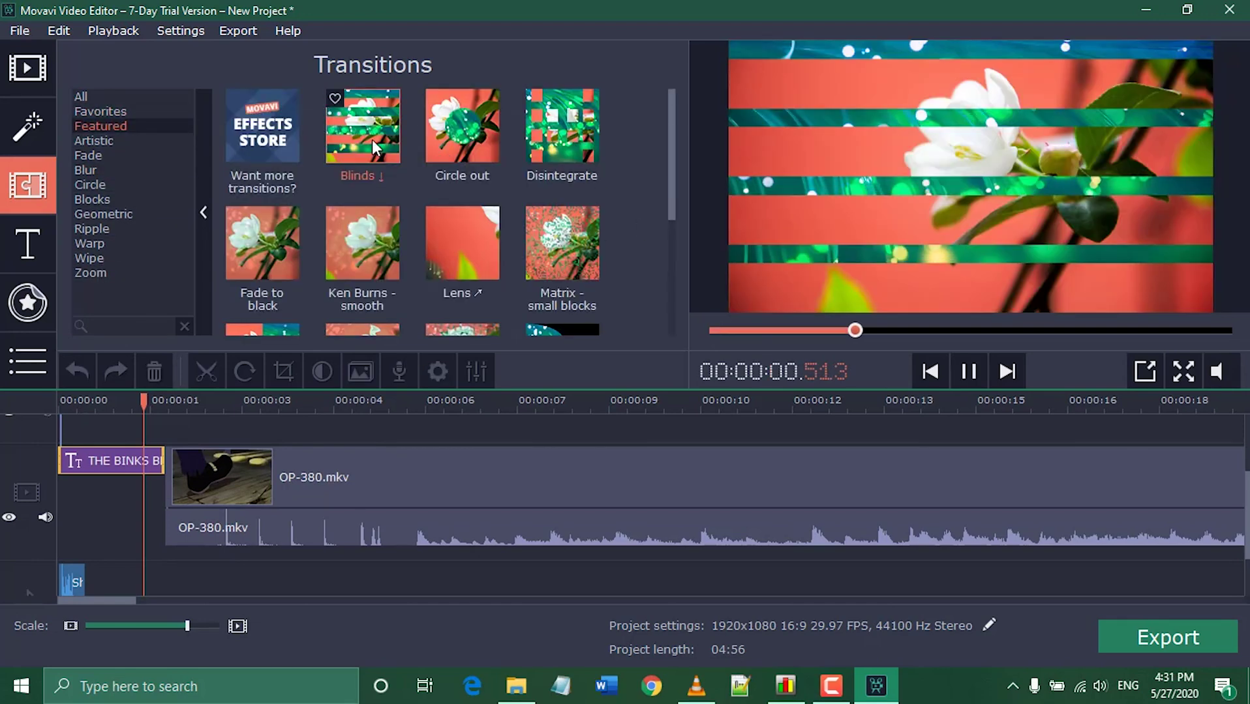
{"action": "scroll", "coordinate": [676, 176], "scroll_direction": "down", "scroll_amount": 3}
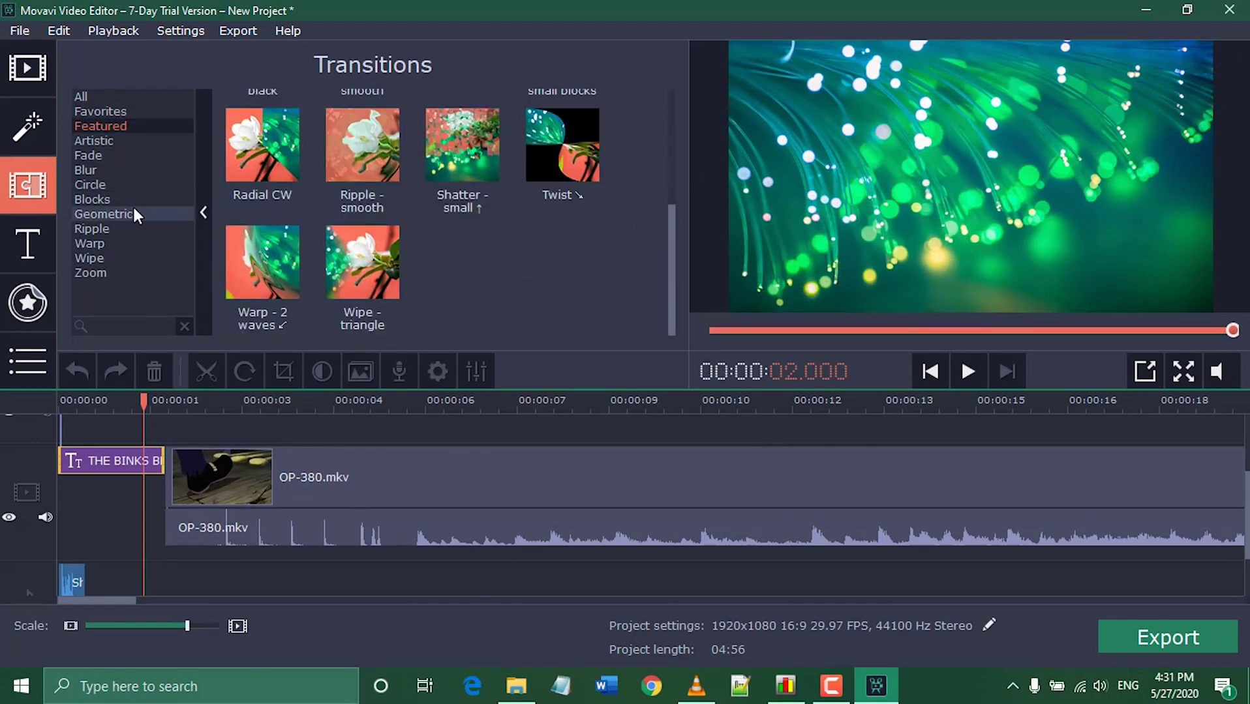
{"action": "left_click", "coordinate": [95, 141]}
{"action": "left_click", "coordinate": [262, 243]}
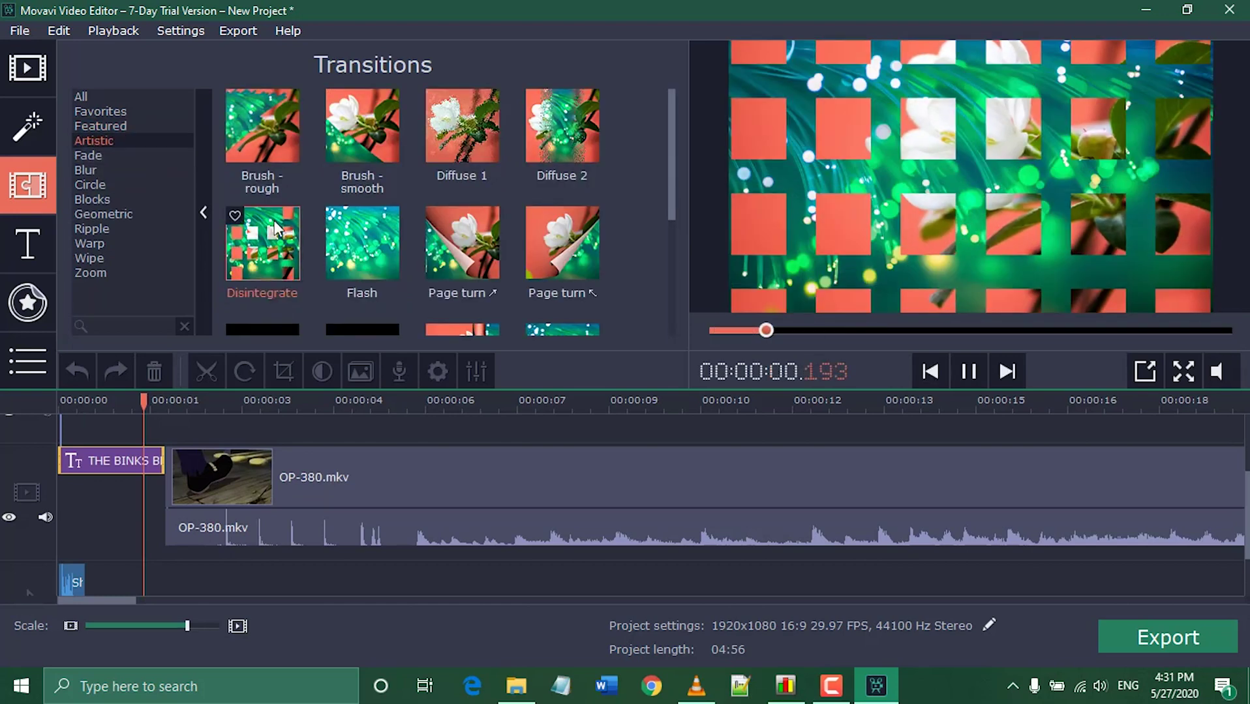
- Add the Brush - rough transition to the OP-380.mkv clip and inspect it at the clip's end
{"action": "left_click", "coordinate": [252, 133]}
{"action": "mouse_move", "coordinate": [272, 135]}
{"action": "left_mouse_down"}
{"action": "mouse_move", "coordinate": [164, 441]}
{"action": "mouse_move", "coordinate": [2, 436]}
{"action": "mouse_move", "coordinate": [257, 430]}
{"action": "left_mouse_up"}
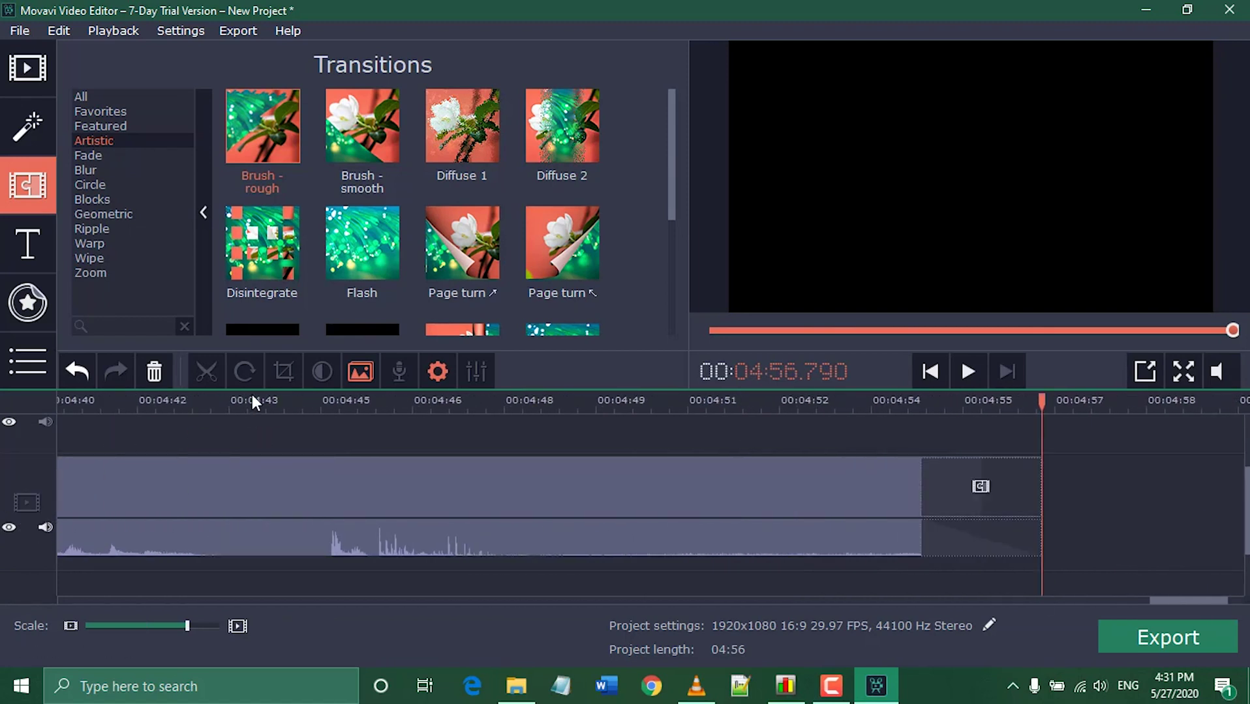
{"action": "left_click_drag", "start_coordinate": [187, 626], "coordinate": [150, 626]}
{"action": "left_click", "coordinate": [775, 478]}
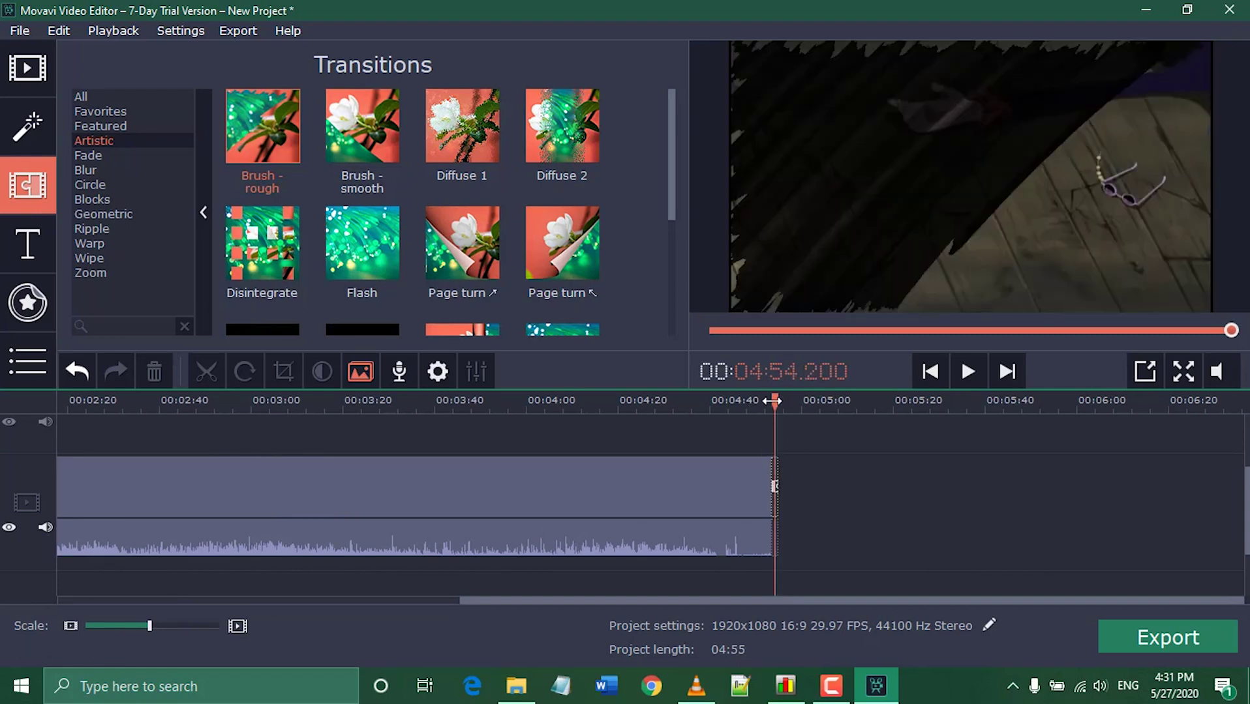
- Remove the Brush - rough transition from the end of the OP-380.mkv clip
{"action": "left_click", "coordinate": [731, 418]}
{"action": "left_click", "coordinate": [774, 489]}
{"action": "right_click", "coordinate": [774, 489]}
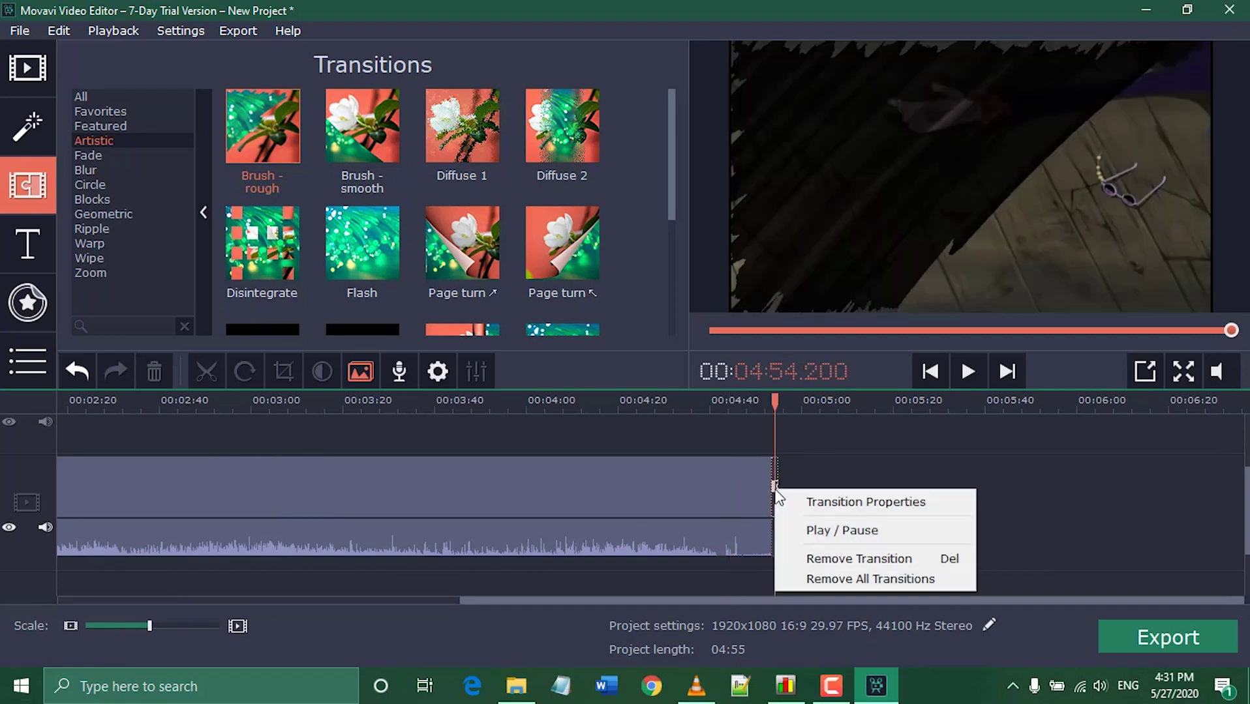
{"action": "left_click", "coordinate": [809, 558]}
- Go back to the project start and undo the recent removals of the transition and the intro title
{"action": "left_click_drag", "start_coordinate": [688, 405], "coordinate": [99, 408]}
{"action": "left_click_drag", "start_coordinate": [149, 626], "coordinate": [132, 626]}
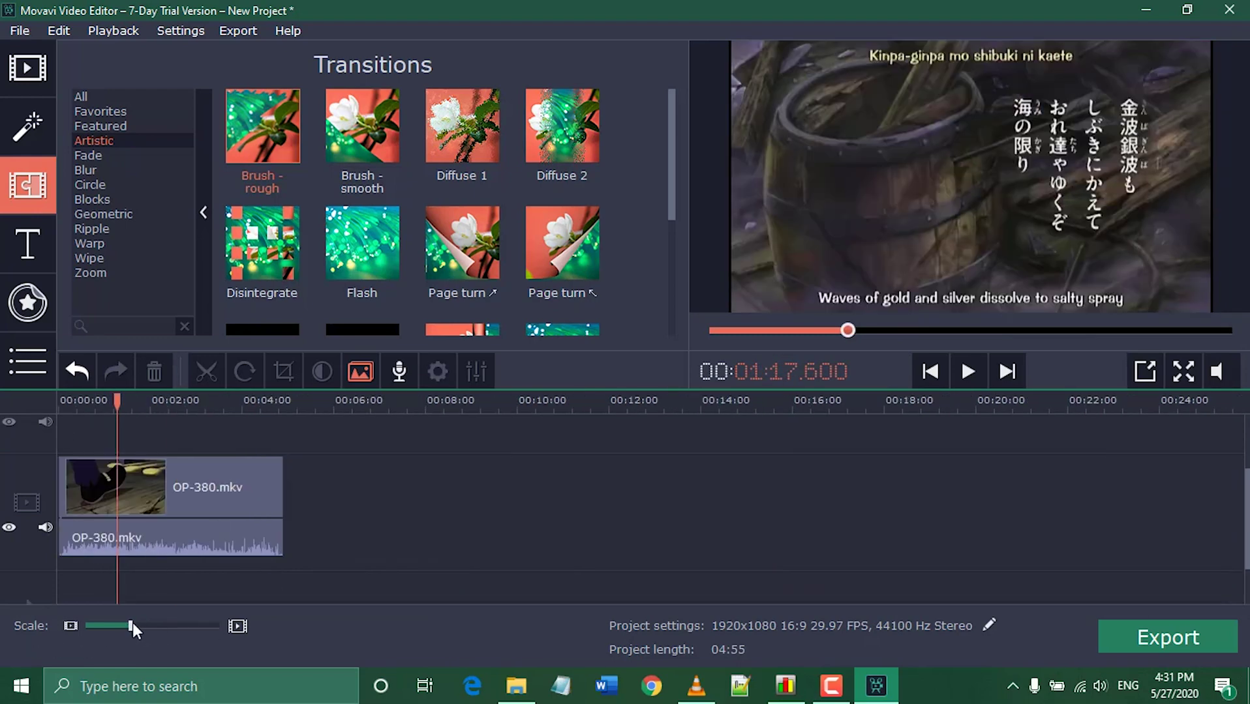
{"action": "left_click_drag", "start_coordinate": [115, 399], "coordinate": [58, 400]}
{"action": "left_click_drag", "start_coordinate": [135, 626], "coordinate": [192, 626]}
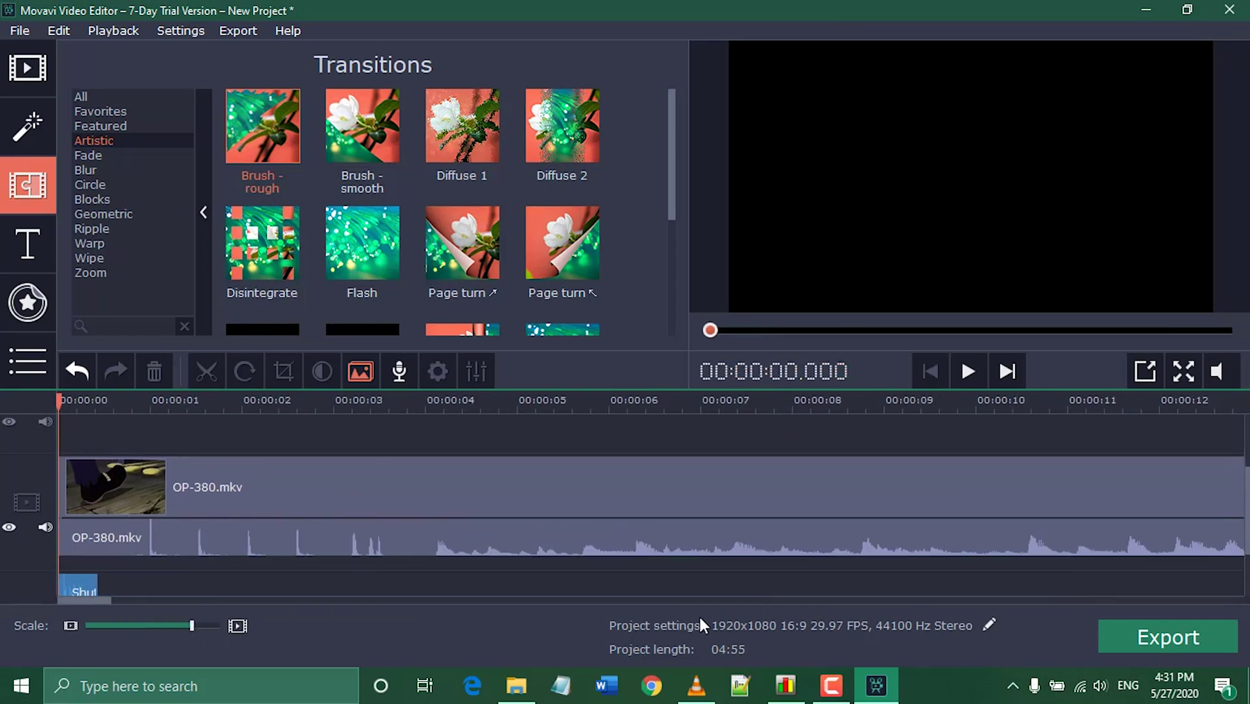
{"action": "left_click", "coordinate": [77, 371]}
- Locate the restored Brush - rough transition at the end of the OP-380.mkv clip and delete only that transition
{"action": "left_click", "coordinate": [203, 528]}
{"action": "left_click_drag", "start_coordinate": [105, 597], "coordinate": [1216, 521]}
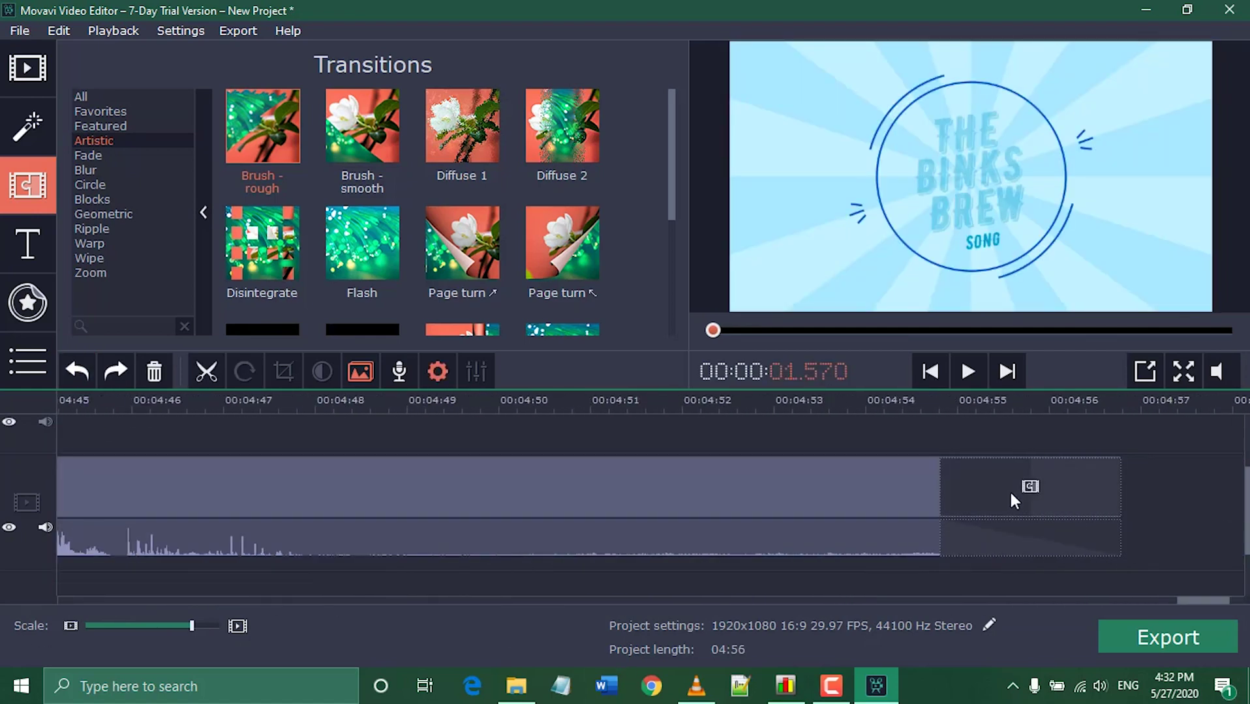
{"action": "left_click", "coordinate": [988, 493]}
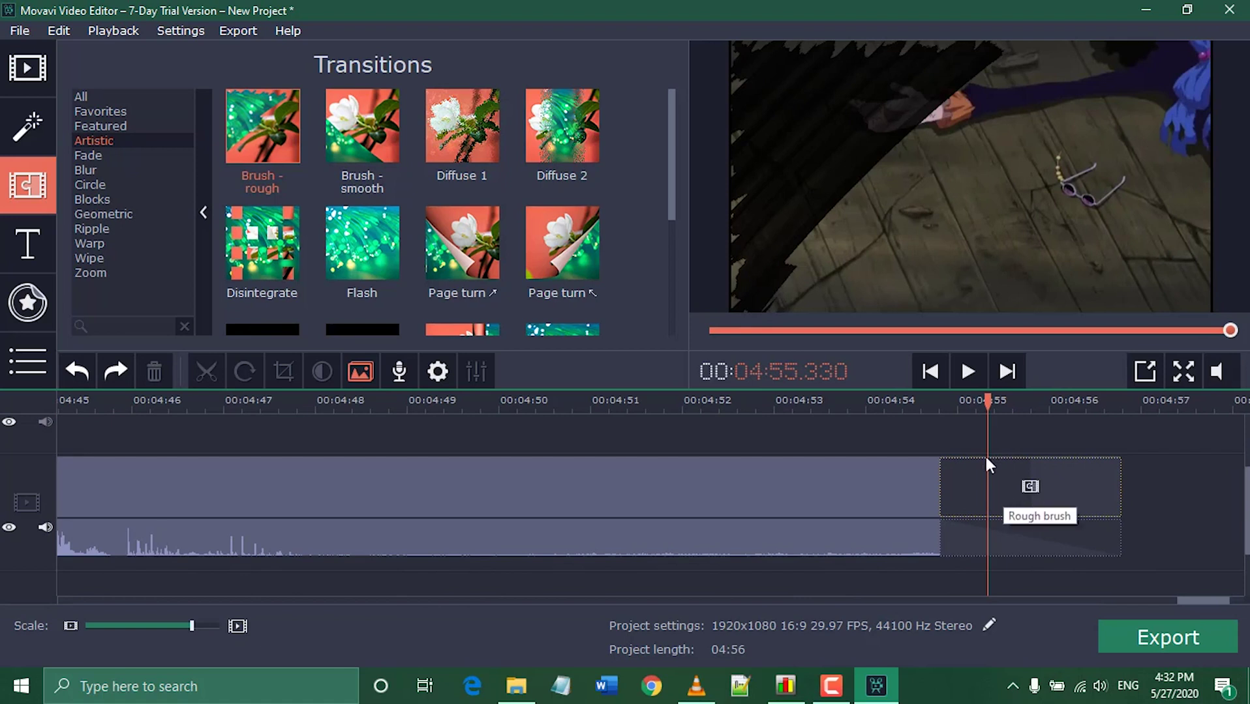
{"action": "right_click", "coordinate": [1045, 492]}
{"action": "left_click", "coordinate": [1083, 562]}
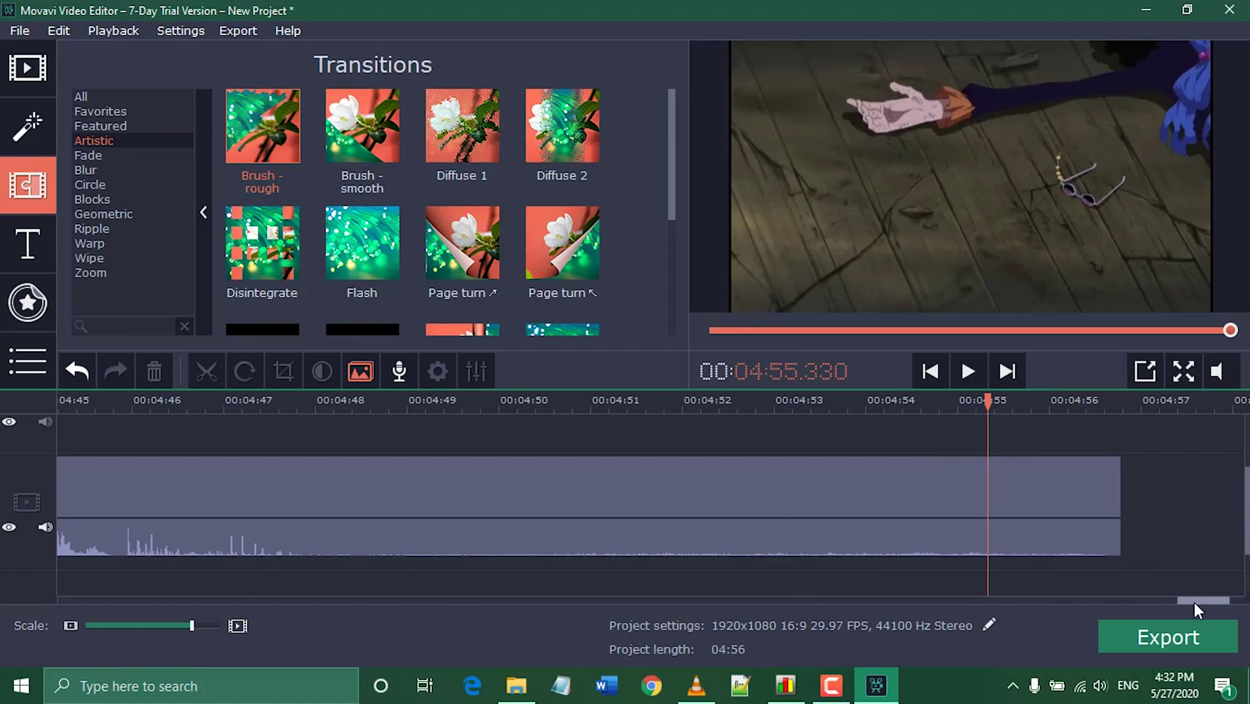
- Move the playhead to the end of the OP-380.mkv clip
{"action": "left_click_drag", "start_coordinate": [189, 626], "coordinate": [159, 627]}
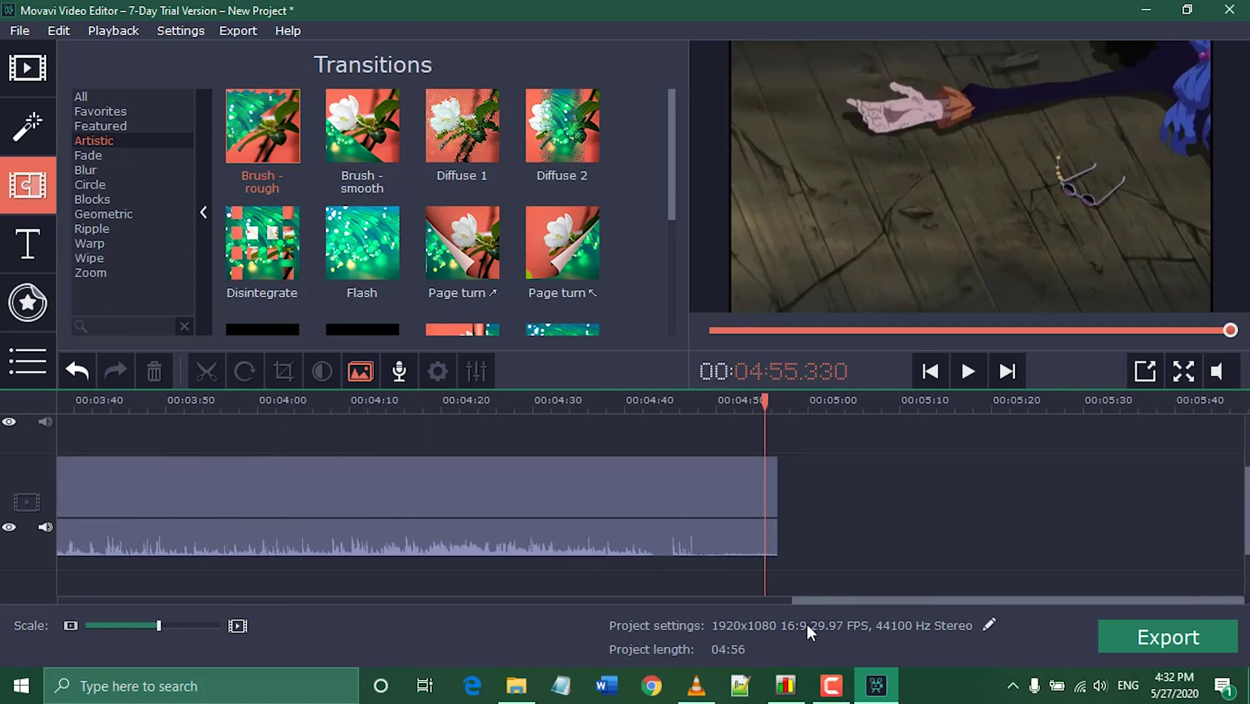
{"action": "scroll", "coordinate": [77, 489], "scroll_direction": "up", "scroll_amount": 5}
{"action": "left_click", "coordinate": [75, 403]}
{"action": "left_click_drag", "start_coordinate": [159, 627], "coordinate": [201, 626]}
{"action": "left_click_drag", "start_coordinate": [262, 130], "coordinate": [268, 237]}
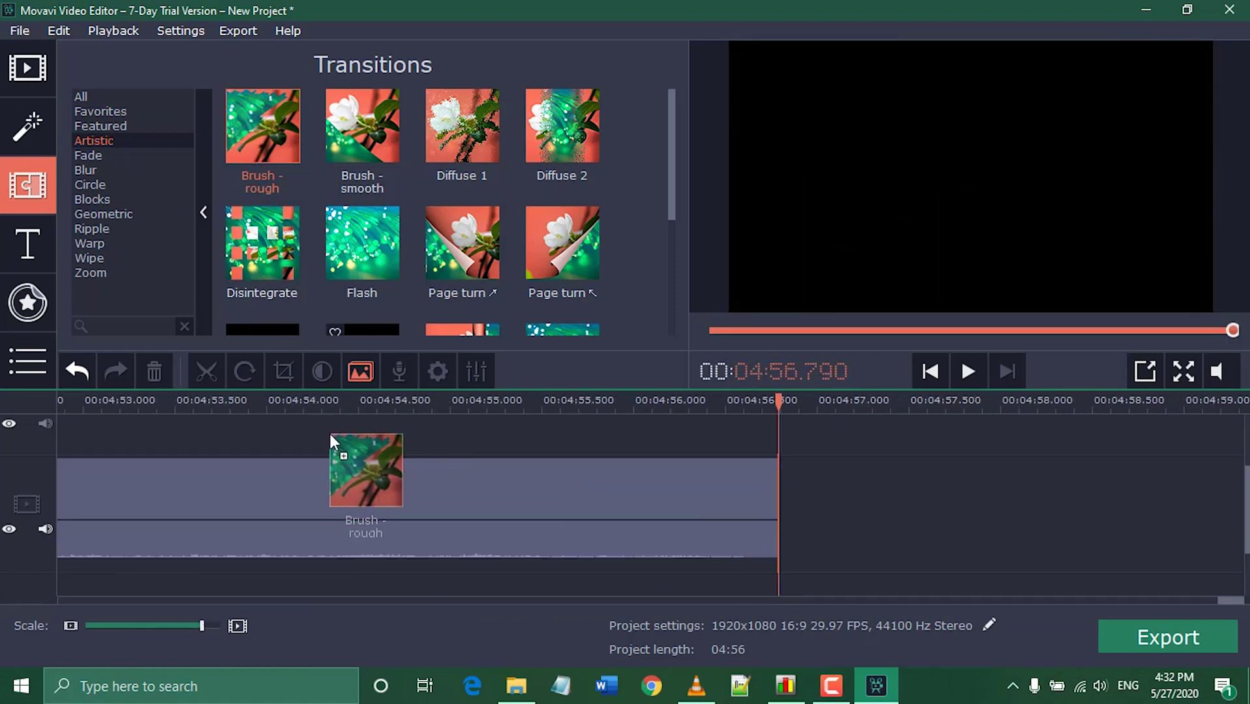
{"action": "mouse_move", "coordinate": [332, 443]}
{"action": "left_mouse_down"}
{"action": "mouse_move", "coordinate": [252, 157]}
{"action": "mouse_move", "coordinate": [260, 209]}
{"action": "left_mouse_up"}
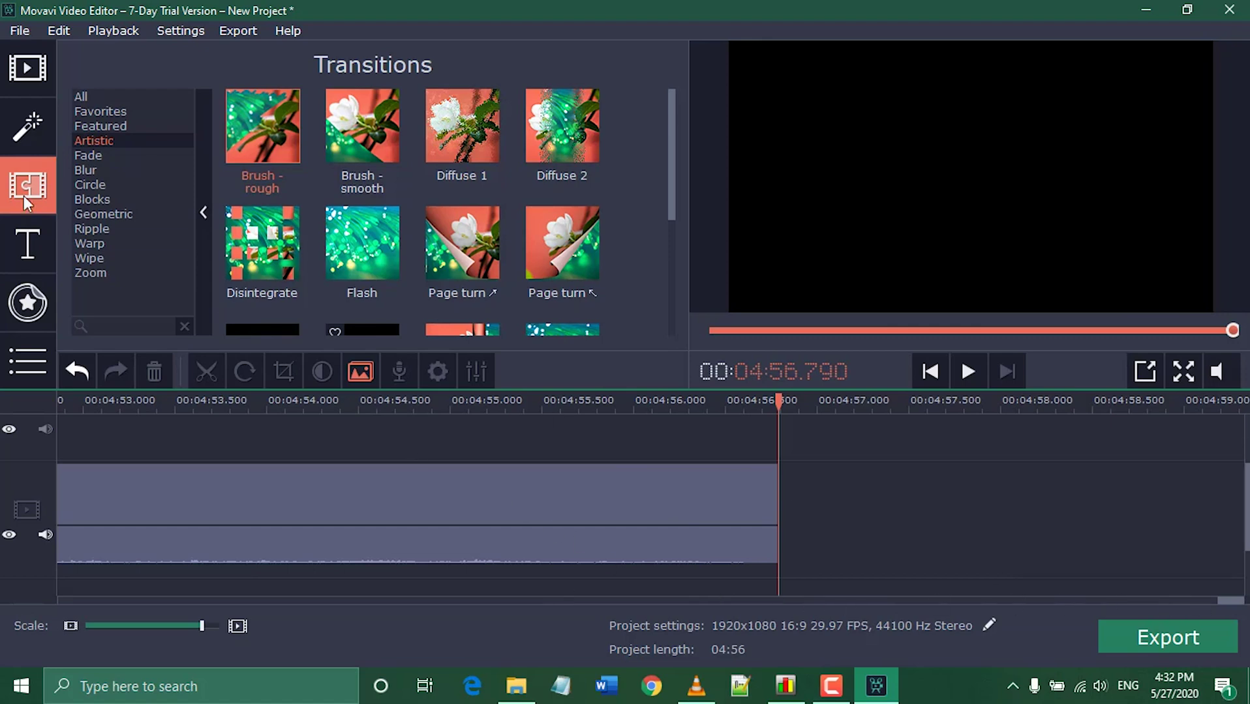
- Add the Polygons background to the overlay track right at the end of the OP-380.mkv clip
{"action": "left_click", "coordinate": [43, 240]}
{"action": "left_click", "coordinate": [36, 137]}
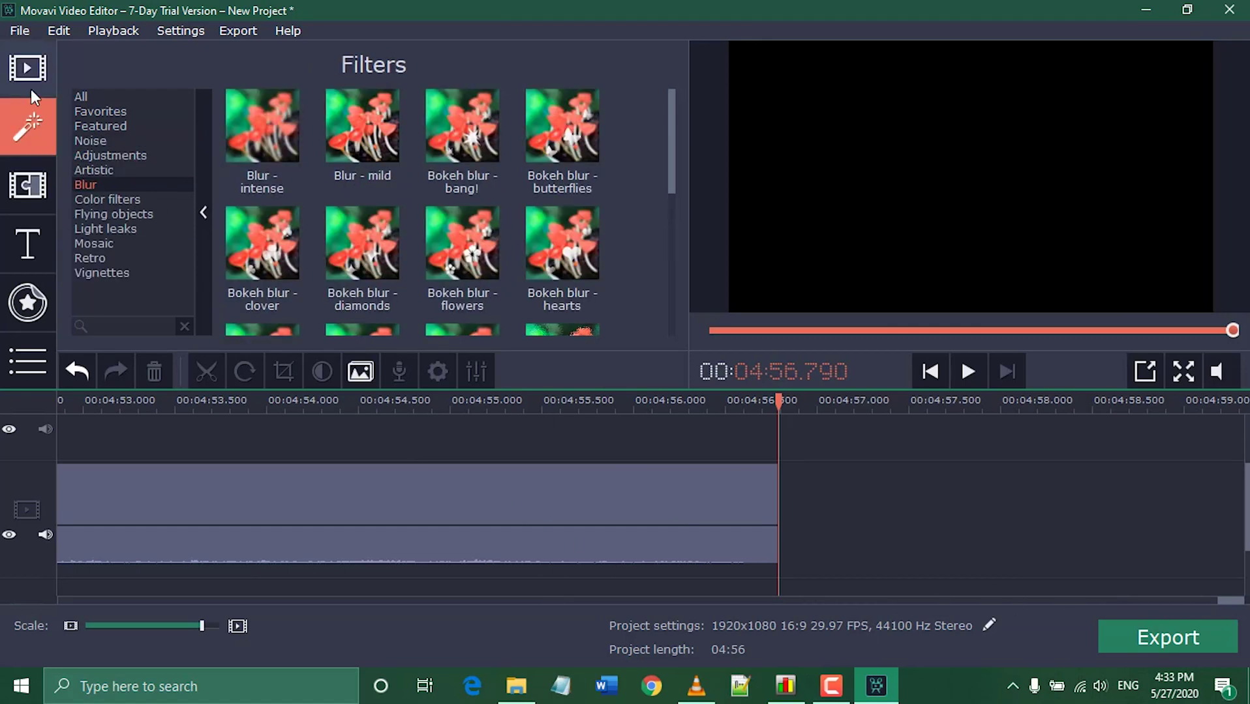
{"action": "left_click", "coordinate": [20, 89]}
{"action": "left_click_drag", "start_coordinate": [671, 146], "coordinate": [696, 225]}
{"action": "scroll", "coordinate": [667, 287], "scroll_direction": "down", "scroll_amount": 2}
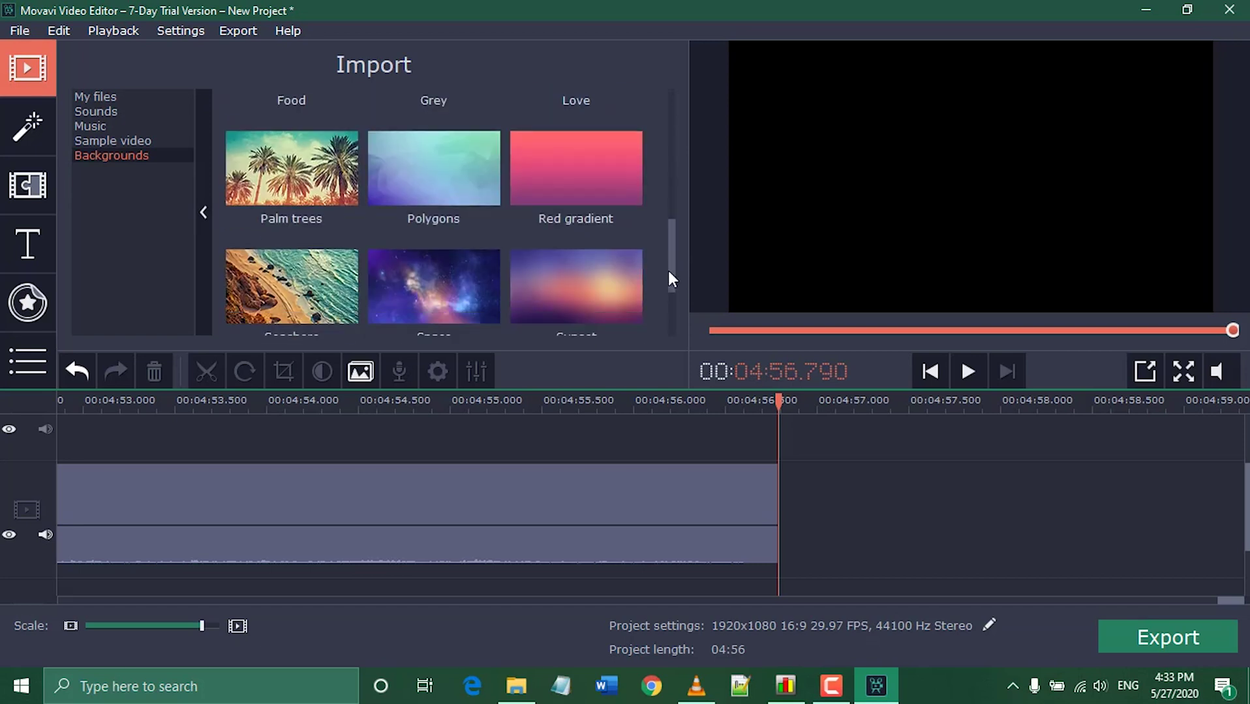
{"action": "left_click_drag", "start_coordinate": [393, 182], "coordinate": [421, 193]}
{"action": "left_click_drag", "start_coordinate": [798, 453], "coordinate": [783, 431]}
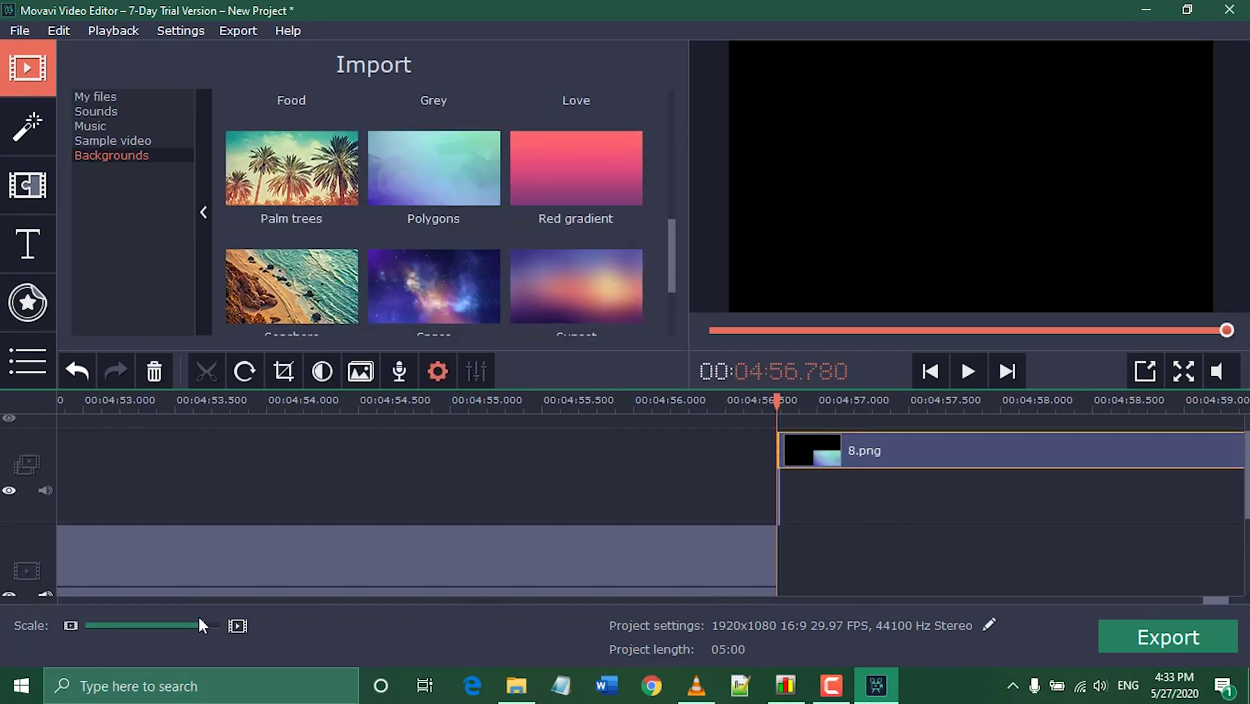
- Shorten the Polygons background clip to about 1.9 seconds
{"action": "left_click_drag", "start_coordinate": [198, 625], "coordinate": [193, 624]}
{"action": "left_click_drag", "start_coordinate": [988, 460], "coordinate": [849, 550]}
{"action": "scroll", "coordinate": [793, 513], "scroll_direction": "up", "scroll_amount": 2}
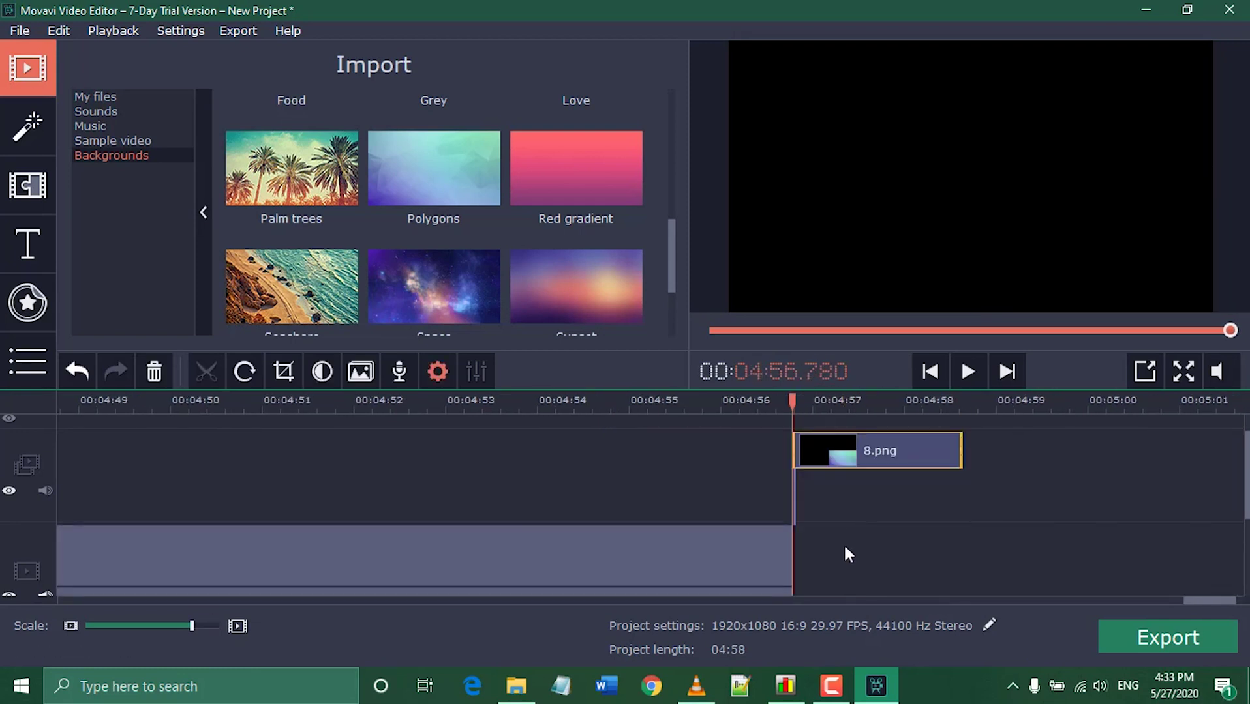
{"action": "mouse_move", "coordinate": [1247, 475]}
{"action": "left_mouse_down"}
{"action": "mouse_move", "coordinate": [1247, 508]}
{"action": "mouse_move", "coordinate": [1247, 476]}
{"action": "left_mouse_up"}
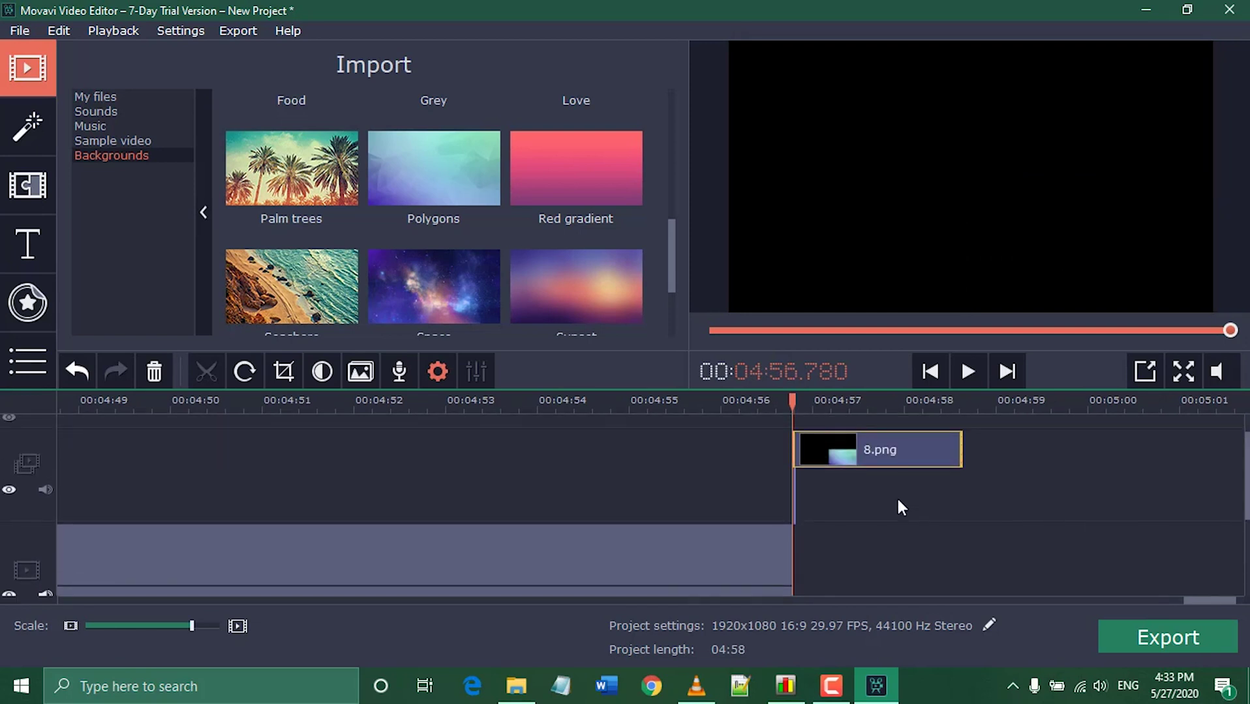
- Add the Brush - rough transition to the end of the OP-380.mkv clip, keeping it after an undo and redo
{"action": "scroll", "coordinate": [367, 297], "scroll_direction": "up", "scroll_amount": 5}
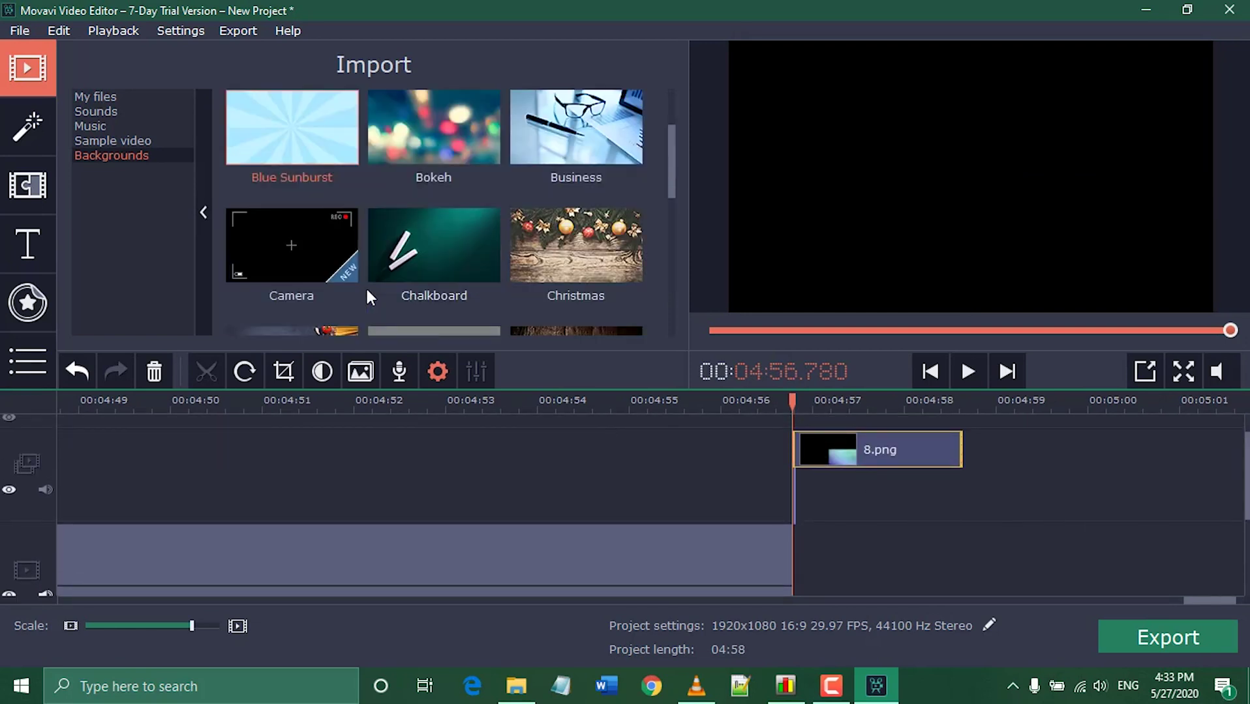
{"action": "left_click", "coordinate": [34, 186]}
{"action": "mouse_move", "coordinate": [275, 142]}
{"action": "left_mouse_down"}
{"action": "mouse_move", "coordinate": [768, 464]}
{"action": "mouse_move", "coordinate": [775, 440]}
{"action": "left_mouse_up"}
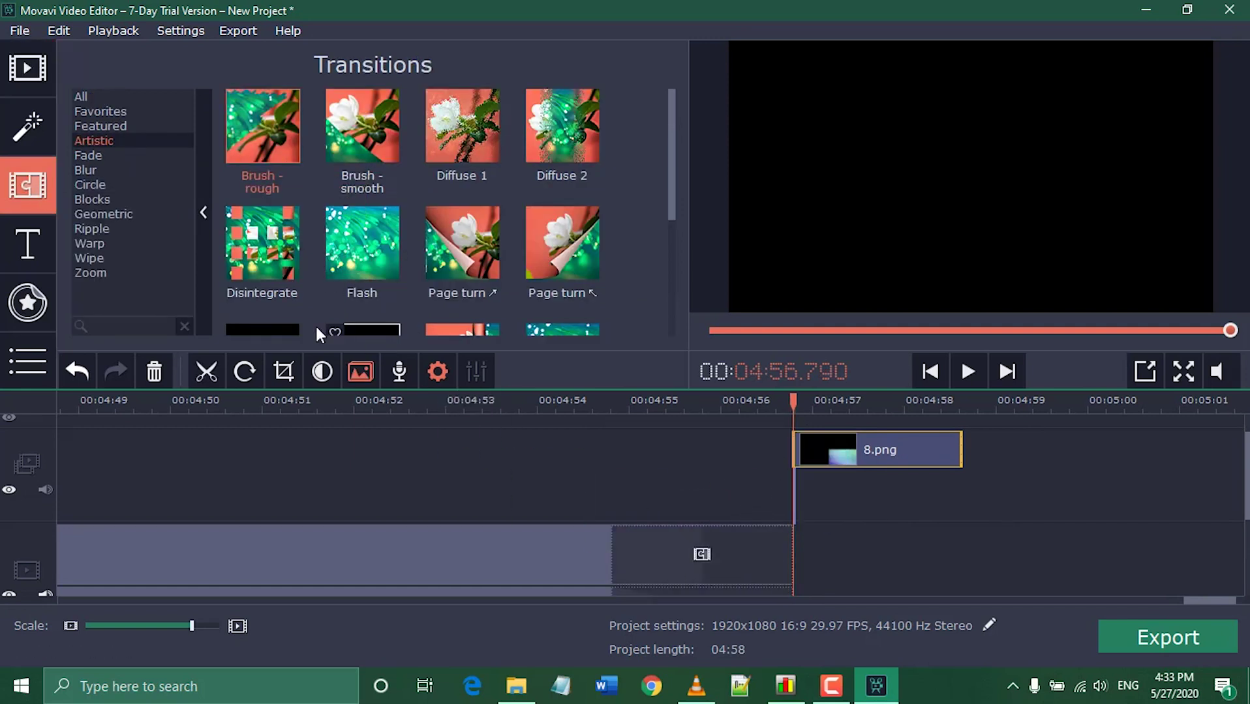
{"action": "left_click", "coordinate": [64, 370]}
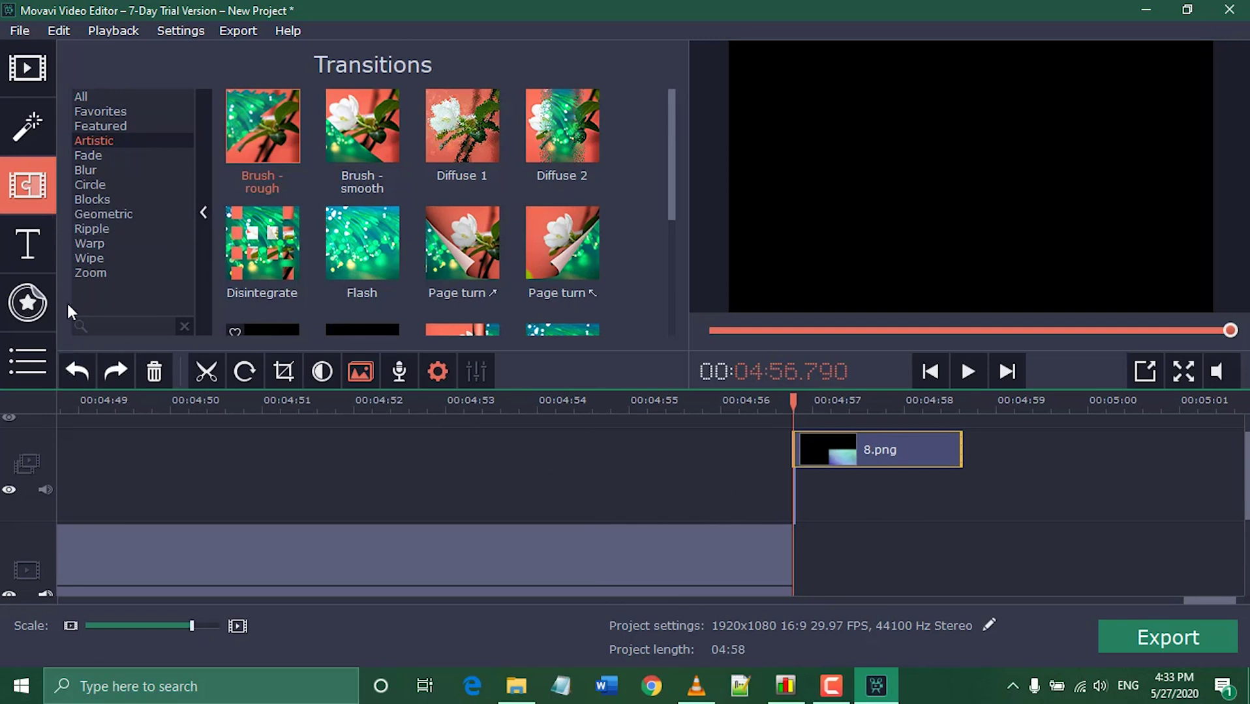
{"action": "left_click", "coordinate": [120, 377]}
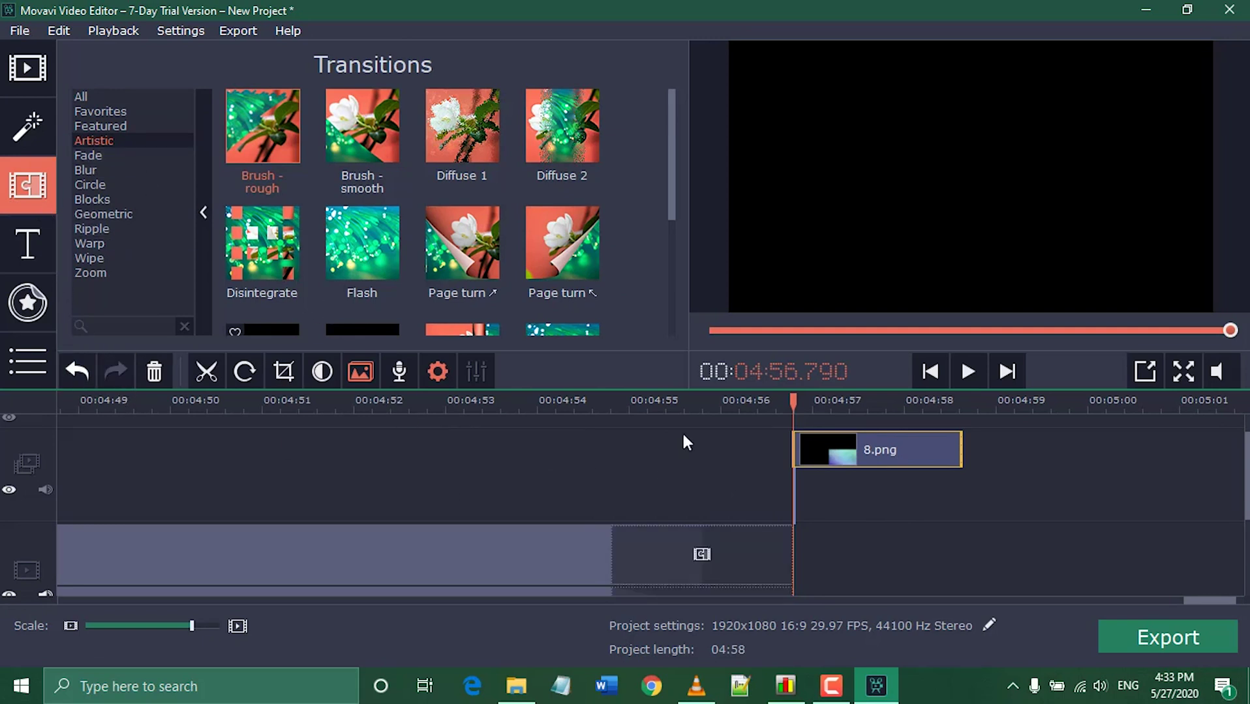
- Scrub and play through the transition at the end of the OP-380.mkv clip to check its effect
{"action": "left_click_drag", "start_coordinate": [787, 405], "coordinate": [602, 407]}
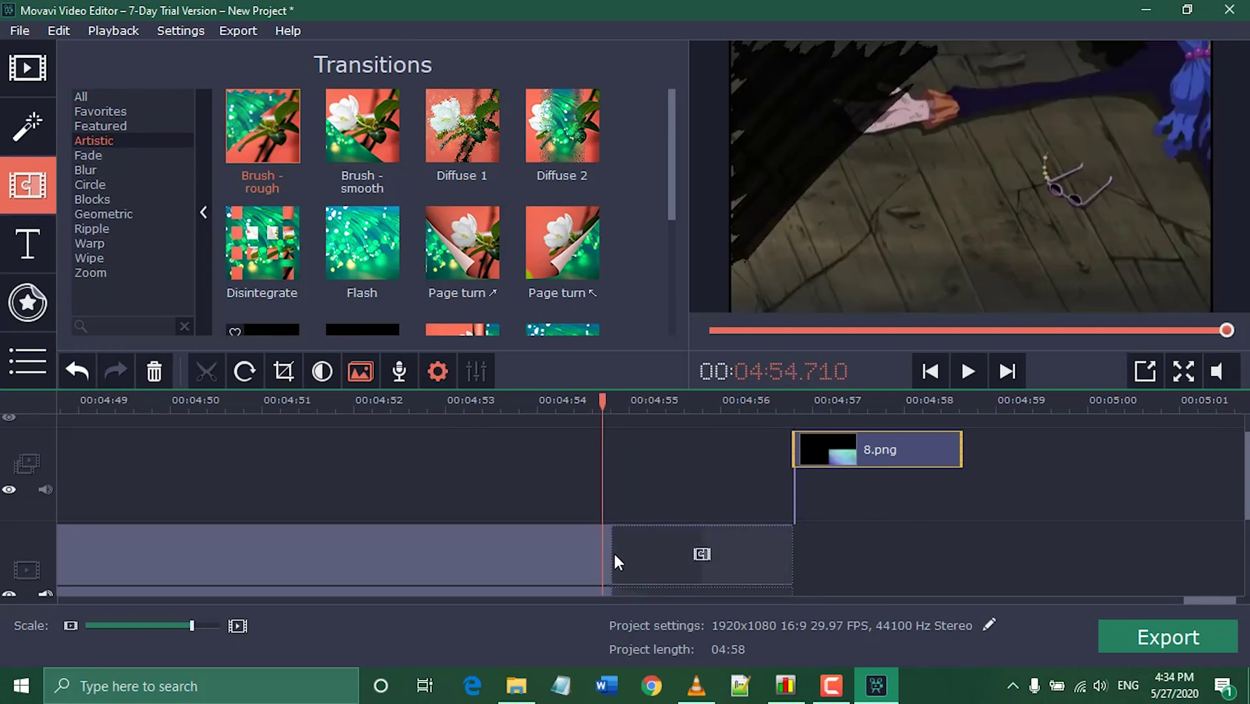
{"action": "left_click", "coordinate": [627, 547]}
{"action": "left_click_drag", "start_coordinate": [629, 402], "coordinate": [693, 397]}
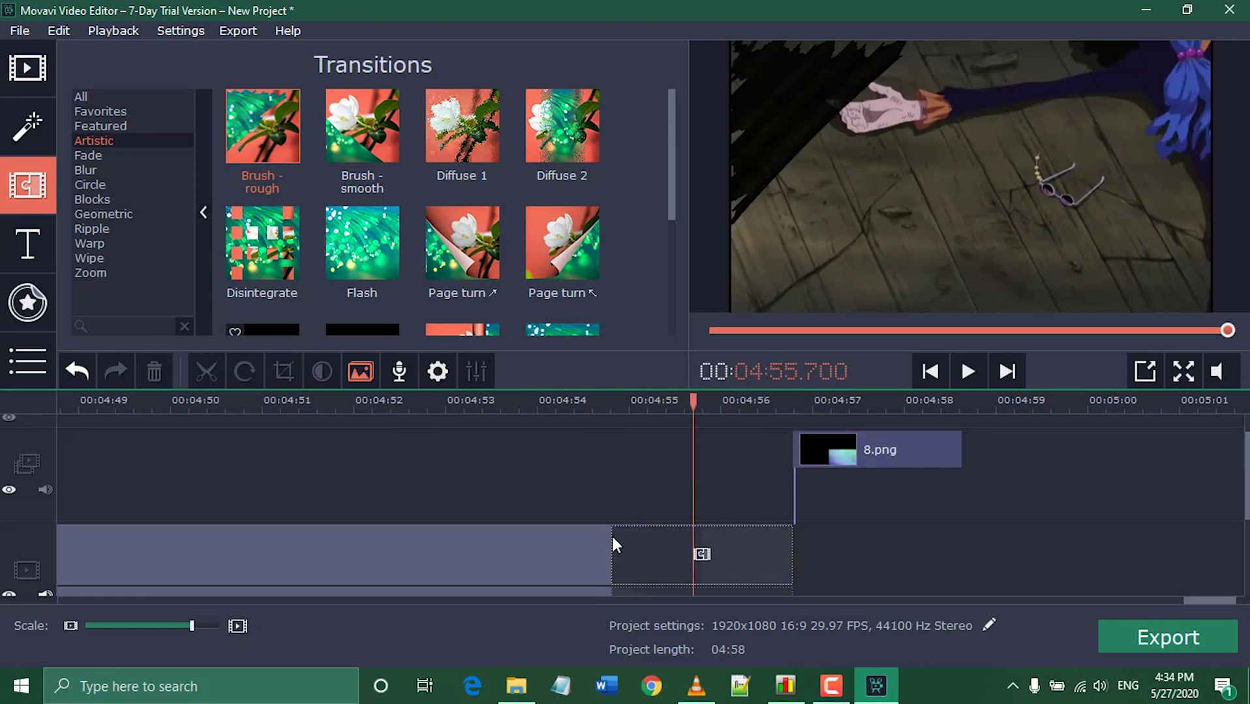
{"action": "left_click", "coordinate": [607, 399]}
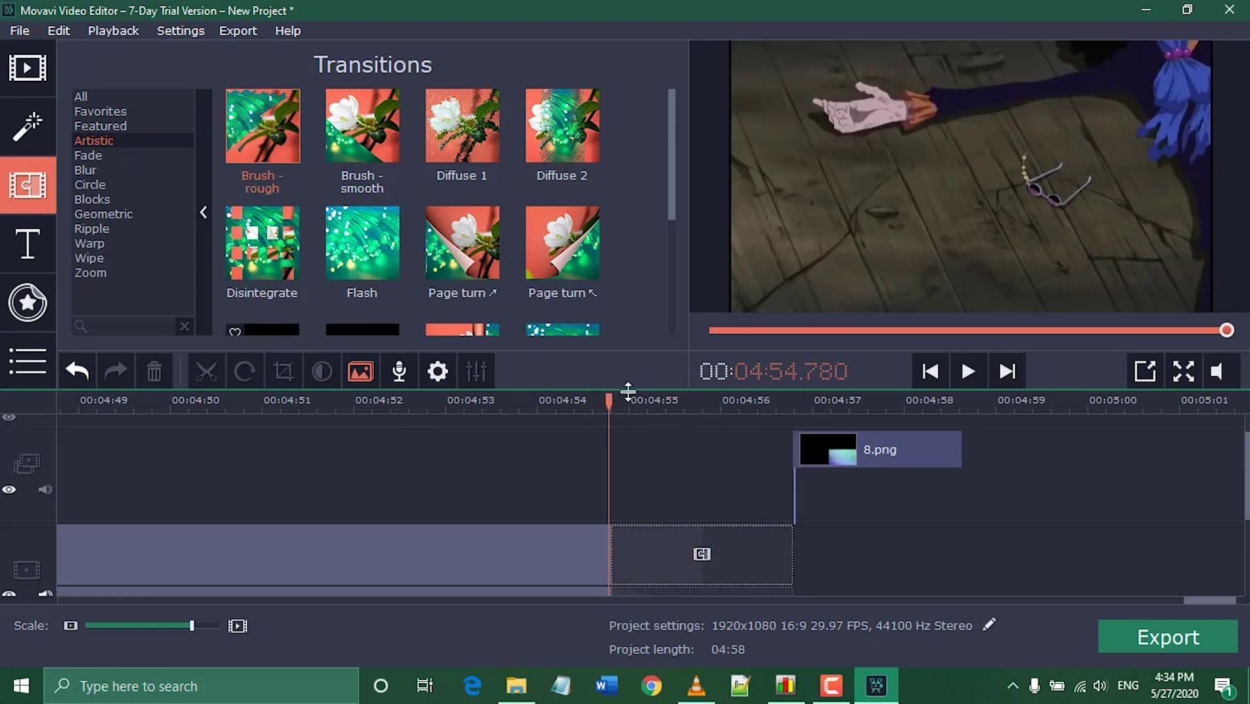
{"action": "left_click", "coordinate": [965, 376]}
- Enlarge the Polygons background's picture-in-picture frame to fill the whole picture and apply it
{"action": "left_click", "coordinate": [859, 449]}
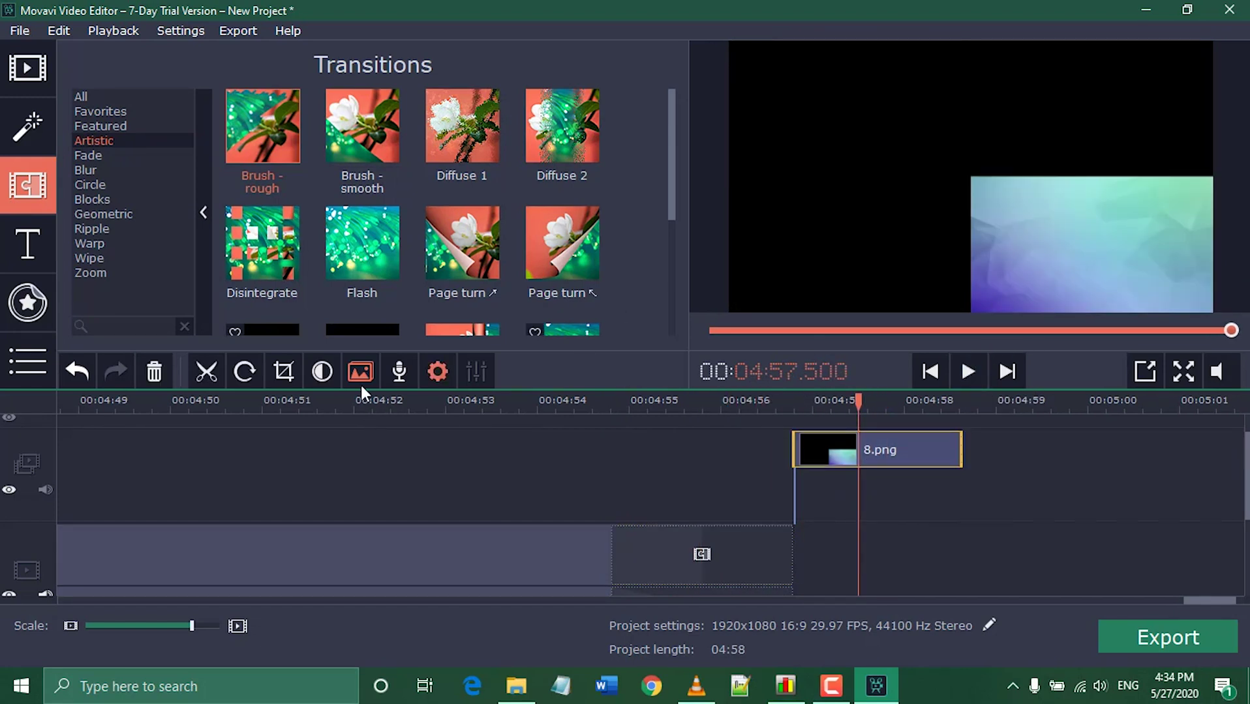
{"action": "left_click", "coordinate": [435, 372]}
{"action": "left_click_drag", "start_coordinate": [972, 192], "coordinate": [752, 78]}
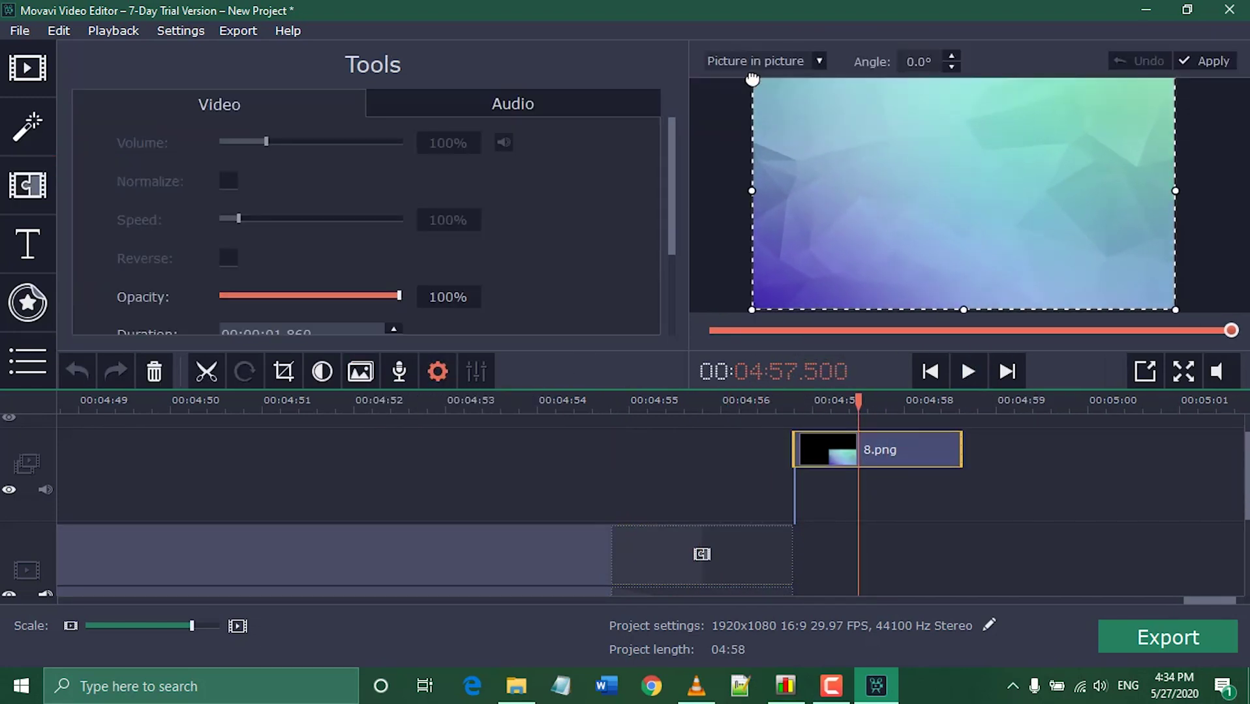
{"action": "left_click", "coordinate": [1204, 62]}
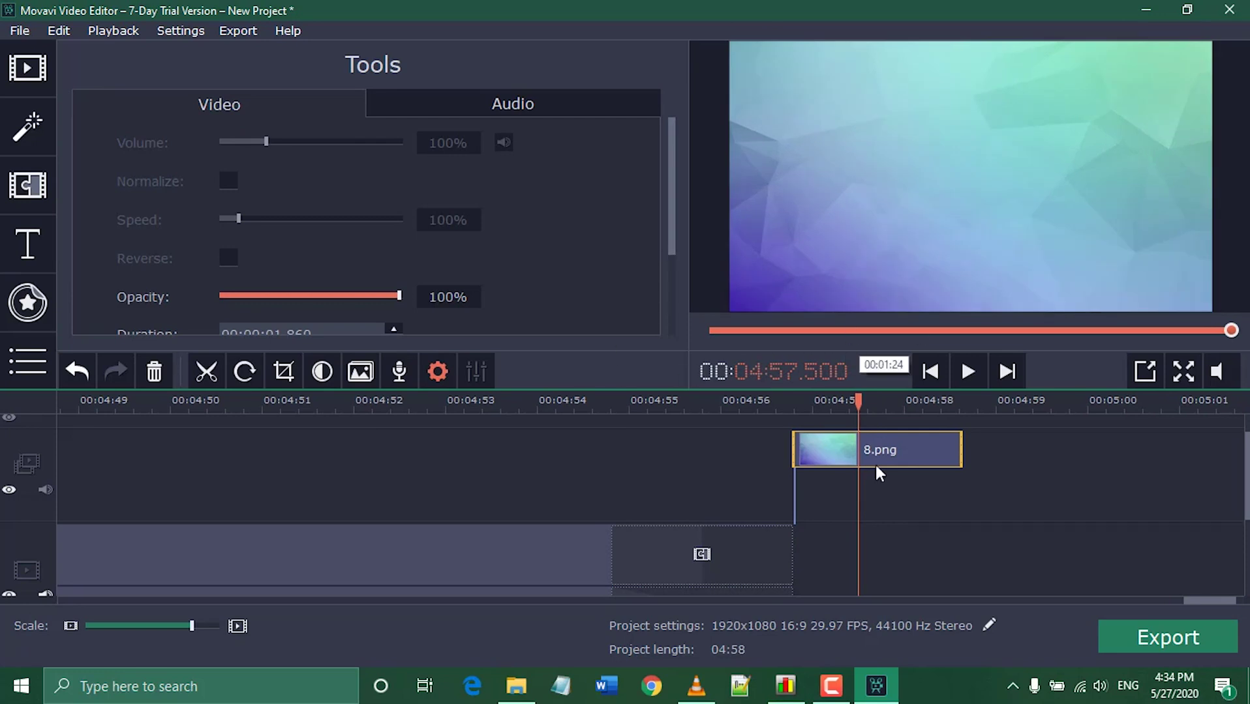
- Give the Polygons background 94% opacity, a duration of 1.350 seconds, a 0.5-second fade in and a 1.0-second fade out
{"action": "scroll", "coordinate": [667, 245], "scroll_direction": "down", "scroll_amount": 1}
{"action": "mouse_move", "coordinate": [399, 246]}
{"action": "left_mouse_down"}
{"action": "mouse_move", "coordinate": [358, 246]}
{"action": "mouse_move", "coordinate": [399, 247]}
{"action": "mouse_move", "coordinate": [388, 246]}
{"action": "left_mouse_up"}
{"action": "left_click_drag", "start_coordinate": [960, 450], "coordinate": [904, 450]}
{"action": "left_click", "coordinate": [394, 280]}
{"action": "left_click", "coordinate": [394, 279]}
{"action": "left_click", "coordinate": [394, 291]}
{"action": "left_click", "coordinate": [394, 291]}
{"action": "left_click_drag", "start_coordinate": [903, 446], "coordinate": [915, 447]}
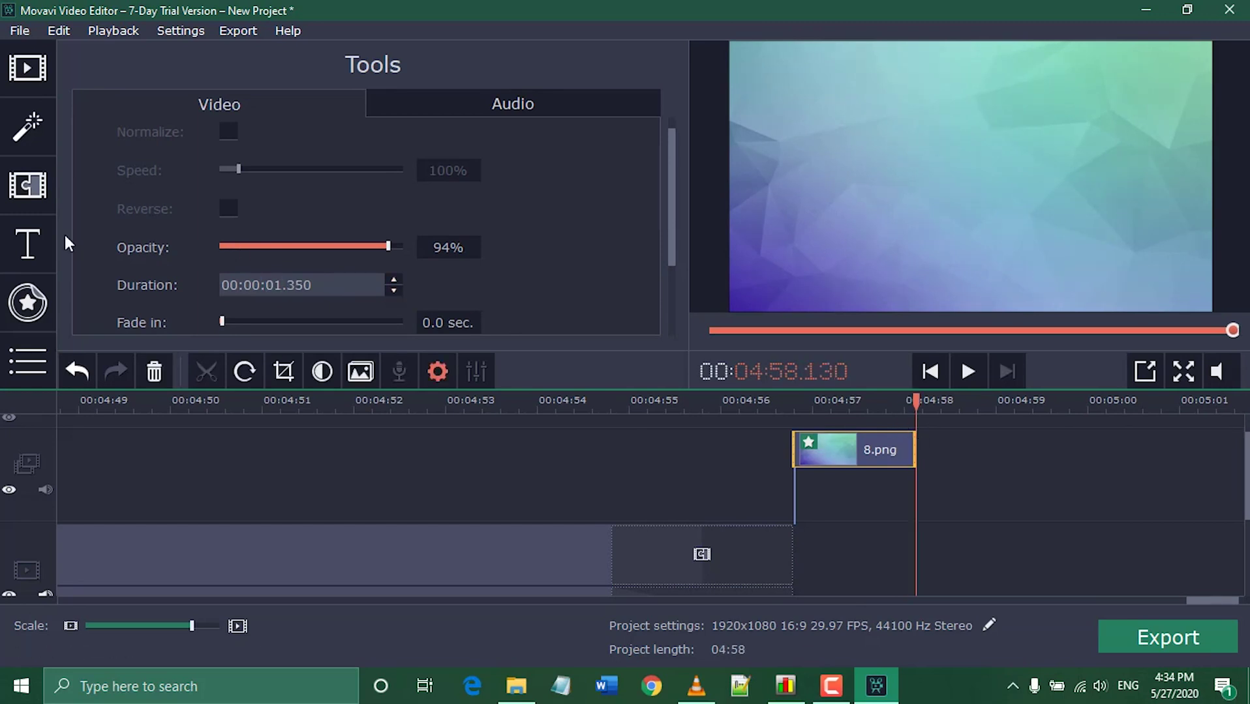
{"action": "scroll", "coordinate": [671, 247], "scroll_direction": "down", "scroll_amount": 2}
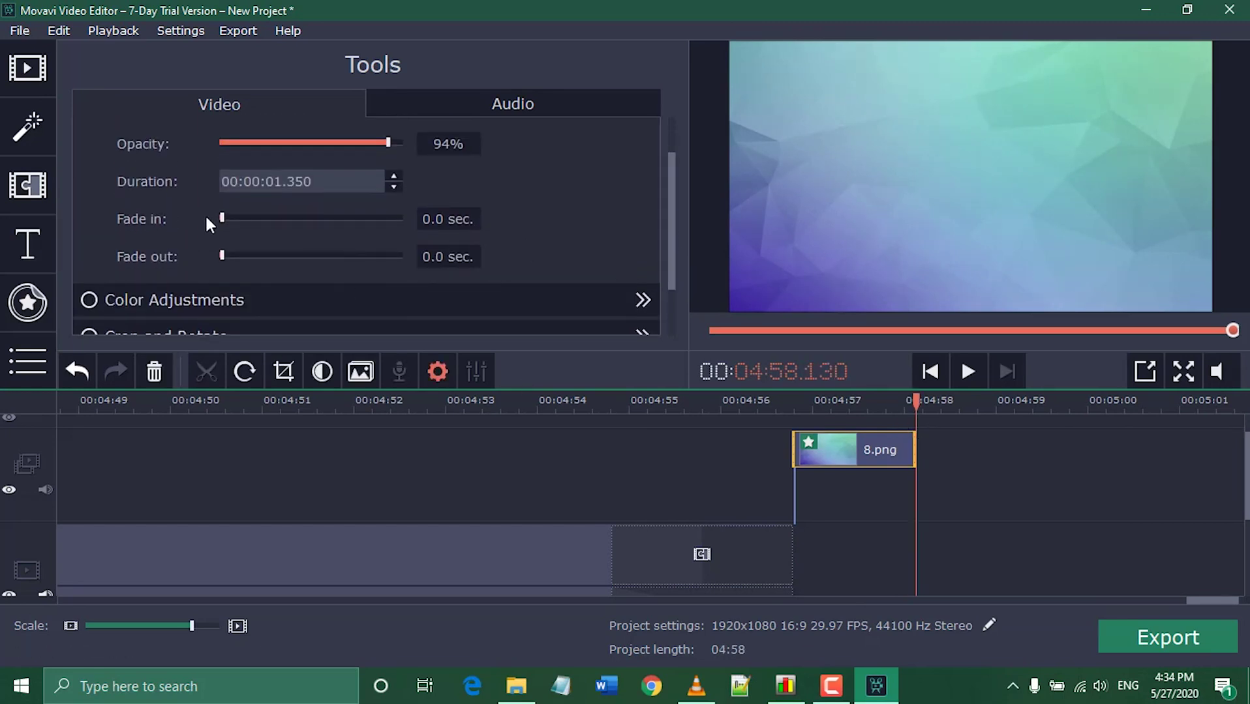
{"action": "left_click_drag", "start_coordinate": [221, 255], "coordinate": [239, 255]}
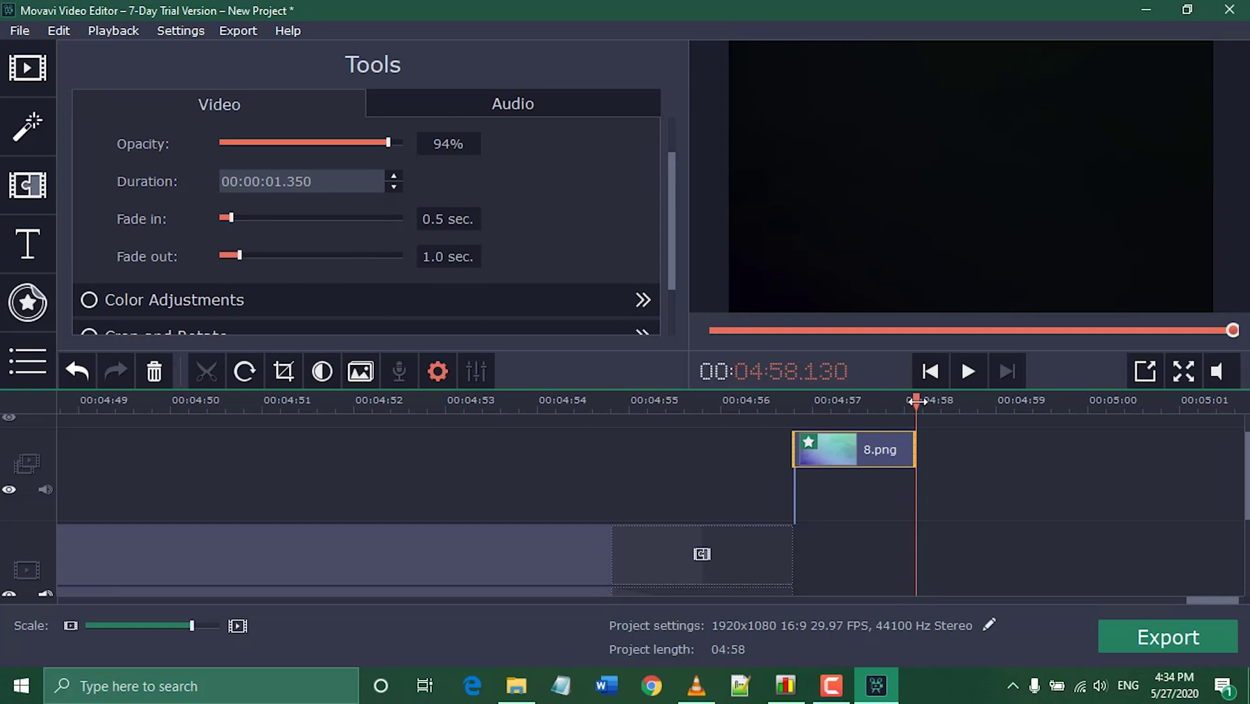
- Play back the ending to check the background's fades, returning the playhead to just before the closing transition
{"action": "left_click_drag", "start_coordinate": [916, 401], "coordinate": [787, 401]}
{"action": "left_click", "coordinate": [967, 371]}
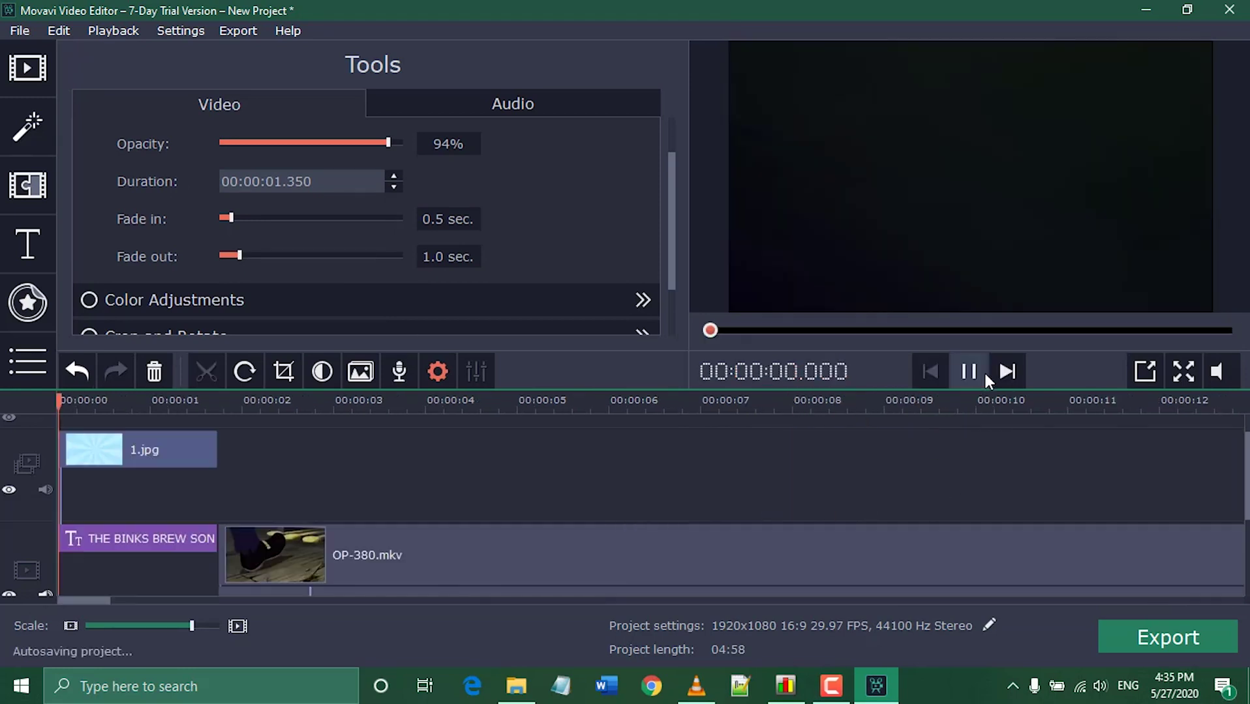
{"action": "left_click", "coordinate": [970, 365]}
{"action": "mouse_move", "coordinate": [192, 626]}
{"action": "left_mouse_down"}
{"action": "mouse_move", "coordinate": [130, 625]}
{"action": "mouse_move", "coordinate": [192, 625]}
{"action": "left_mouse_up"}
{"action": "left_click", "coordinate": [358, 401]}
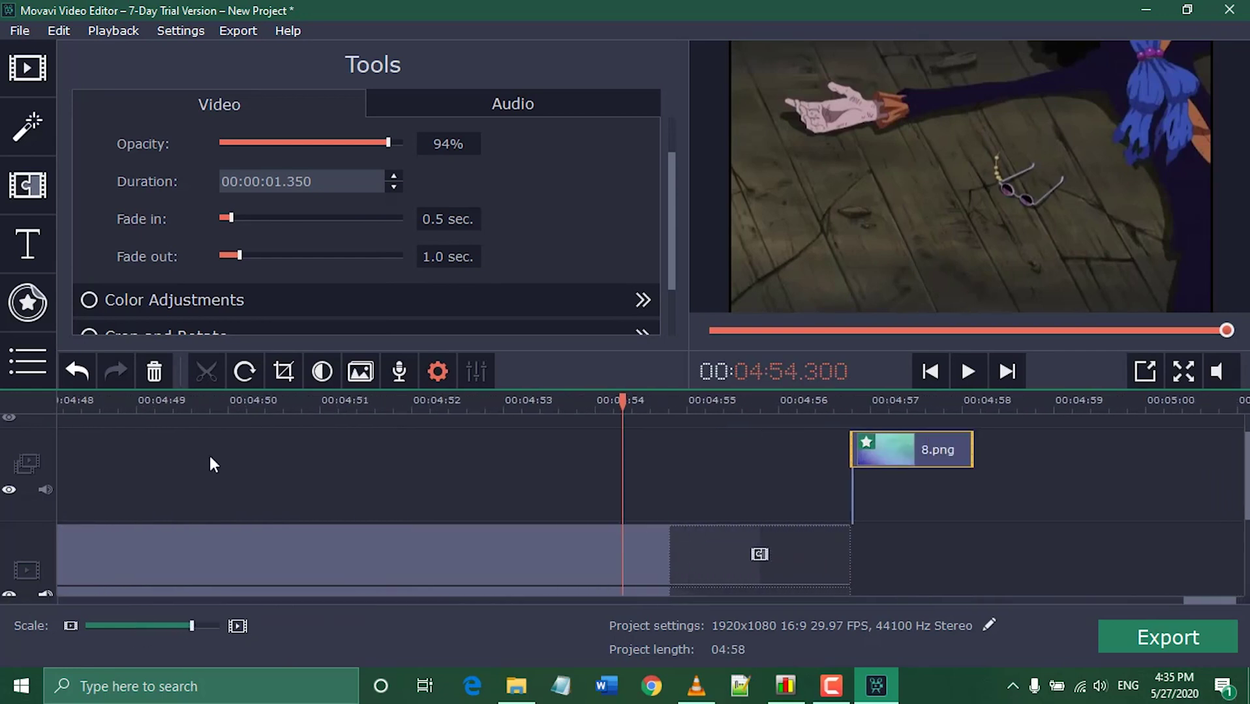
{"action": "left_click", "coordinate": [653, 400]}
- Browse the title collections and preview the Lower third, Studio, Clean line and Trendy circle intro titles
{"action": "left_click", "coordinate": [27, 245]}
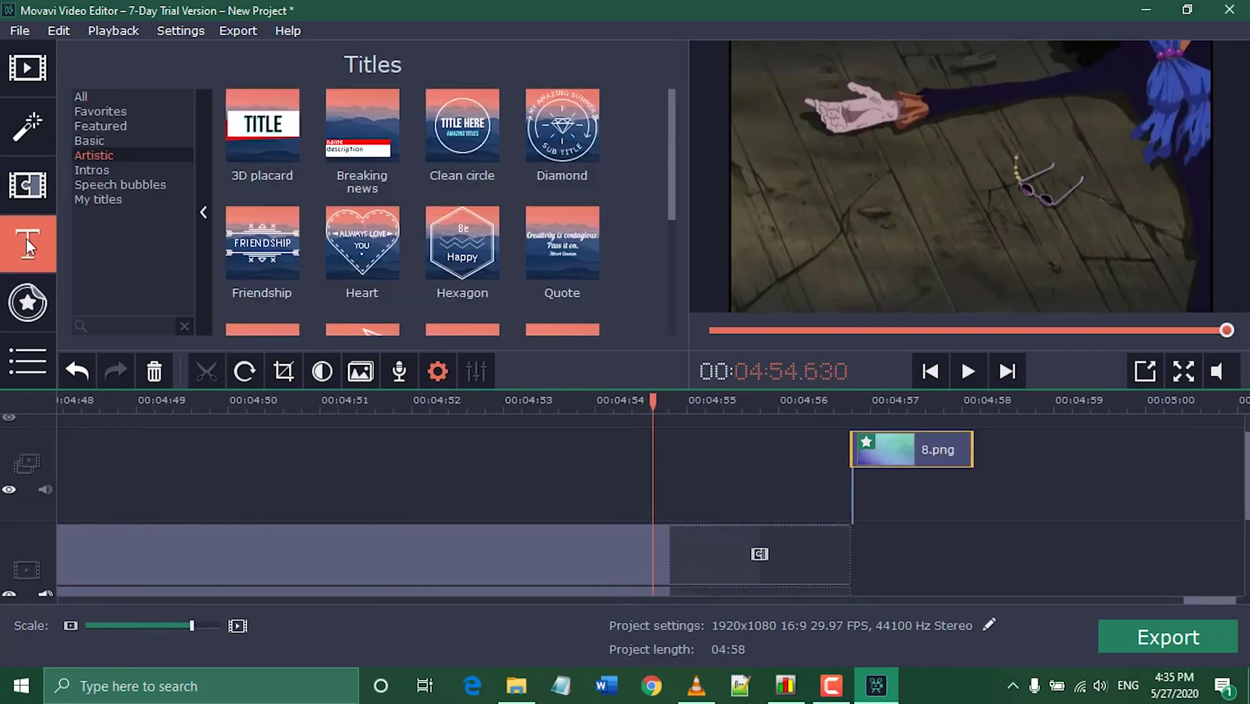
{"action": "scroll", "coordinate": [674, 157], "scroll_direction": "down", "scroll_amount": 2}
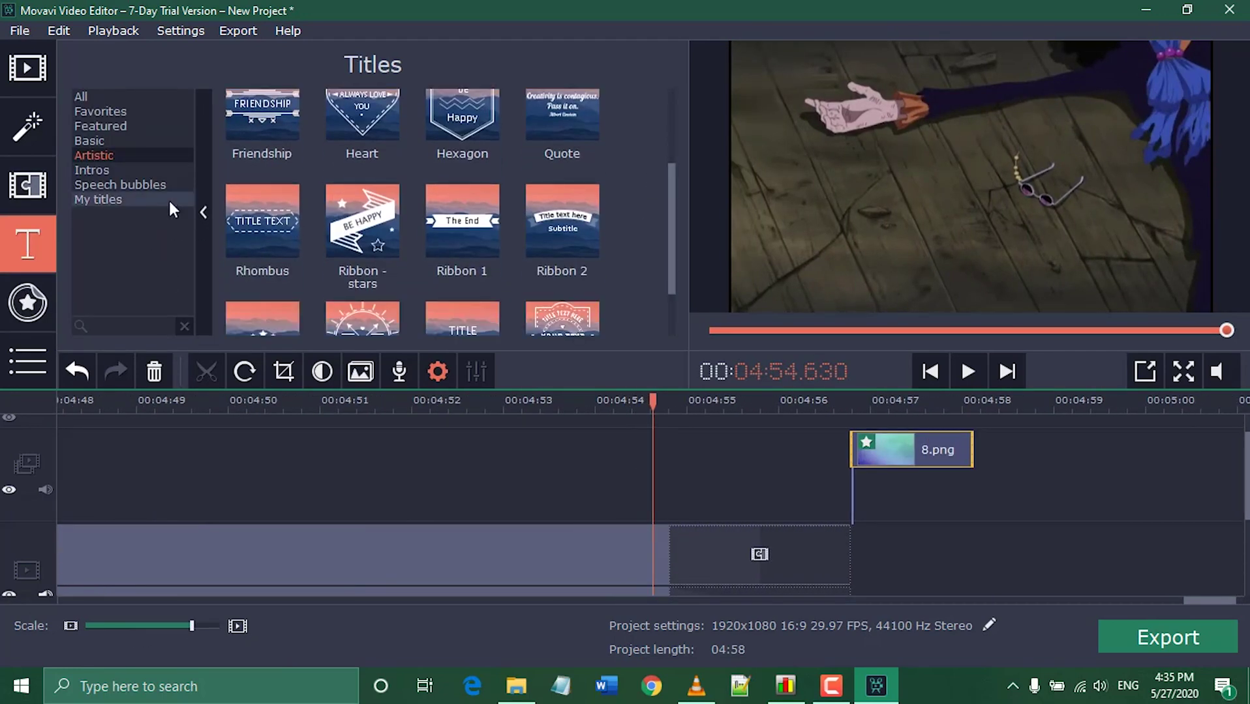
{"action": "left_click", "coordinate": [111, 187]}
{"action": "left_click", "coordinate": [106, 168]}
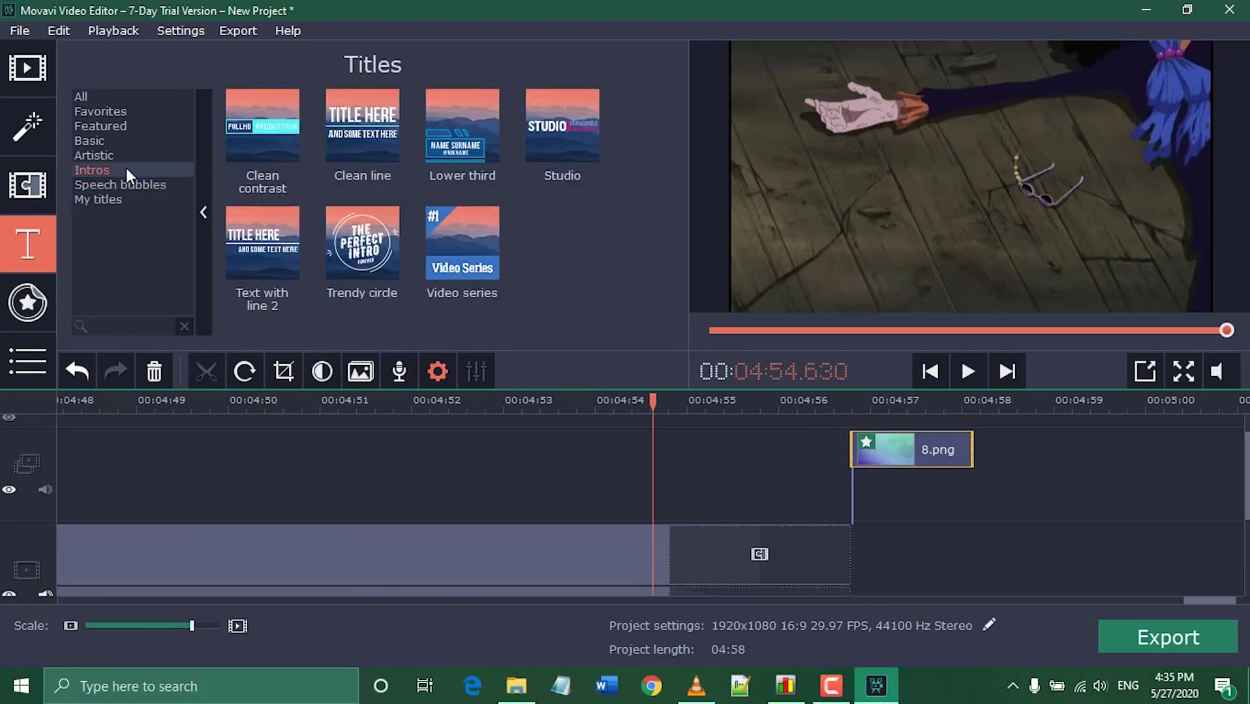
{"action": "left_click", "coordinate": [430, 129]}
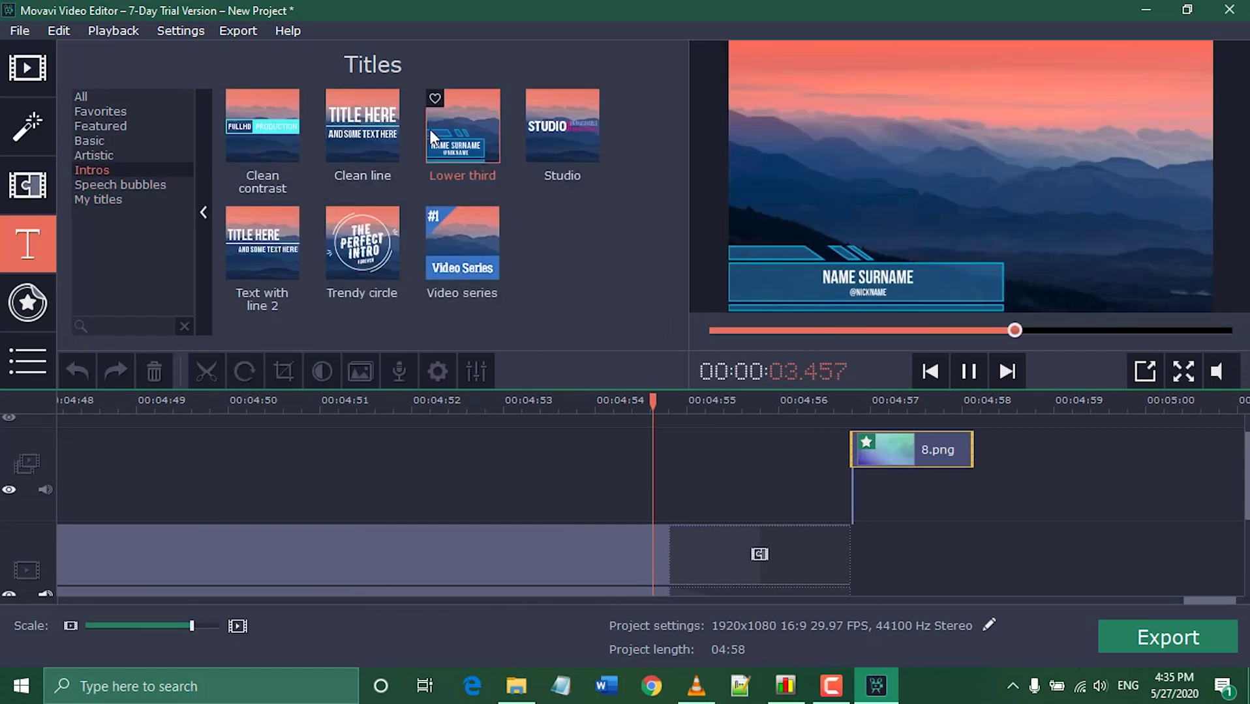
{"action": "left_click", "coordinate": [549, 143]}
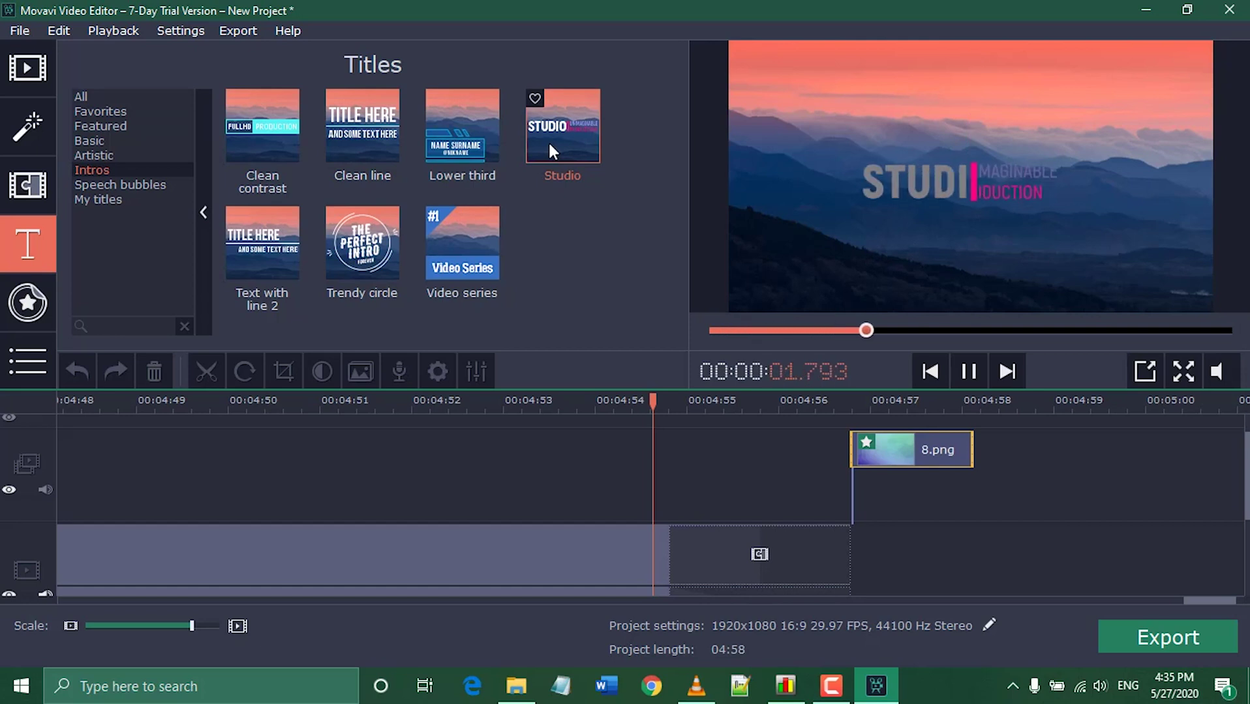
{"action": "left_click", "coordinate": [342, 126]}
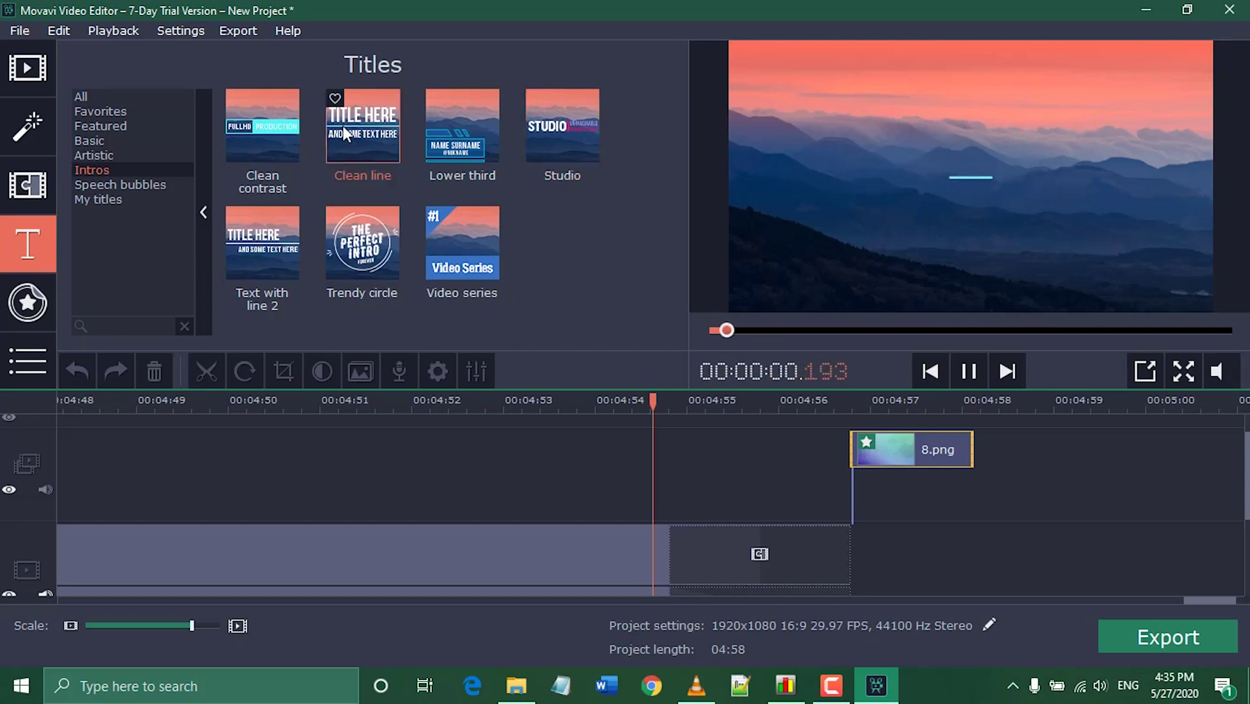
{"action": "left_click", "coordinate": [345, 257]}
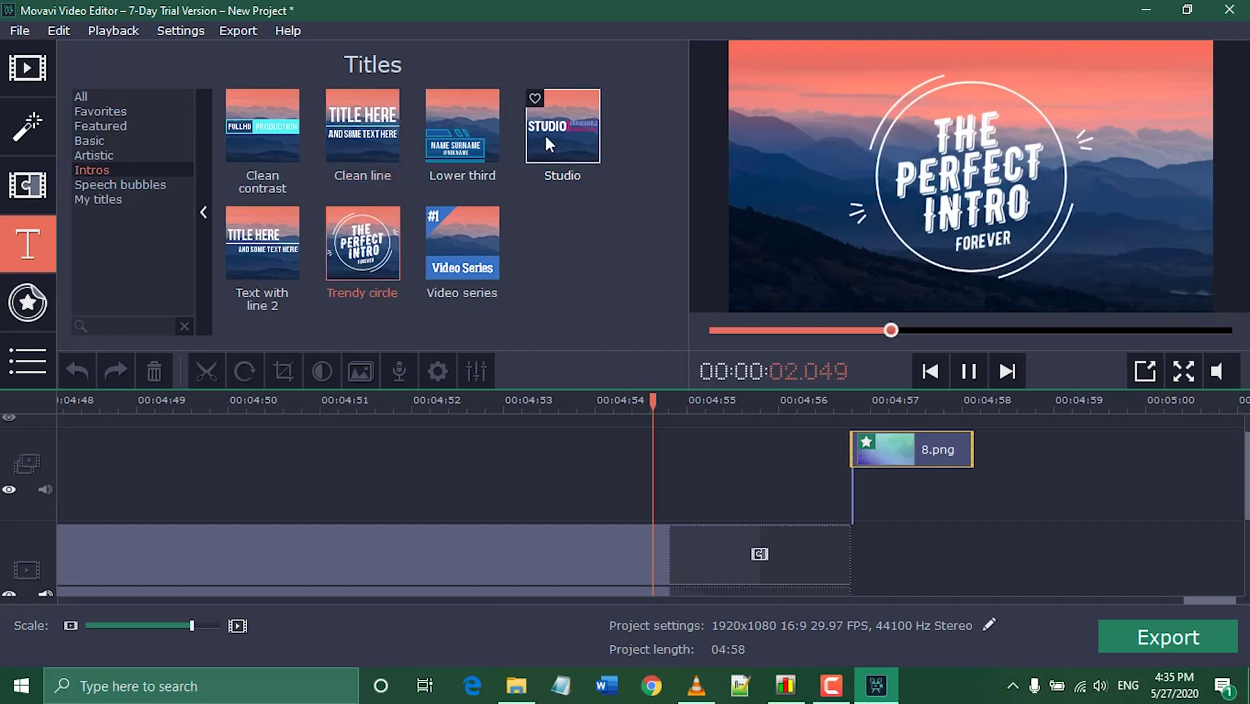
- Add the Studio intro title above the Polygons background and shorten it to end just past the background clip
{"action": "left_click_drag", "start_coordinate": [545, 136], "coordinate": [865, 480]}
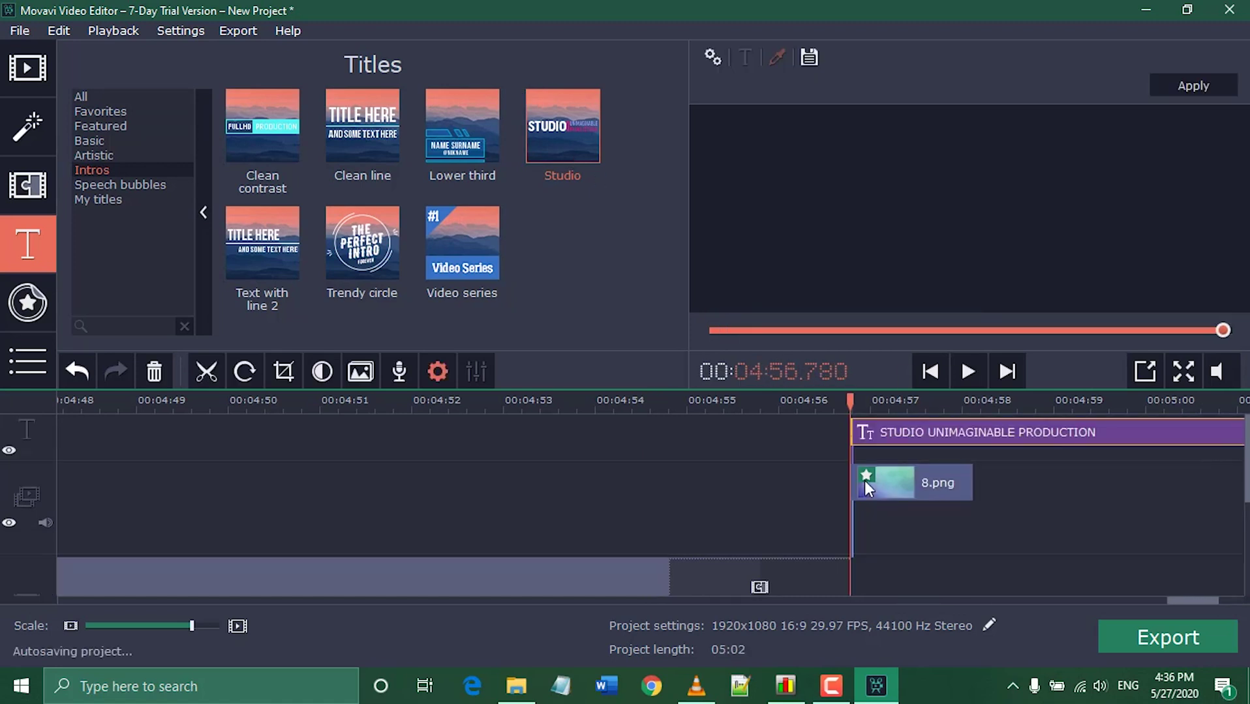
{"action": "left_click", "coordinate": [1056, 432]}
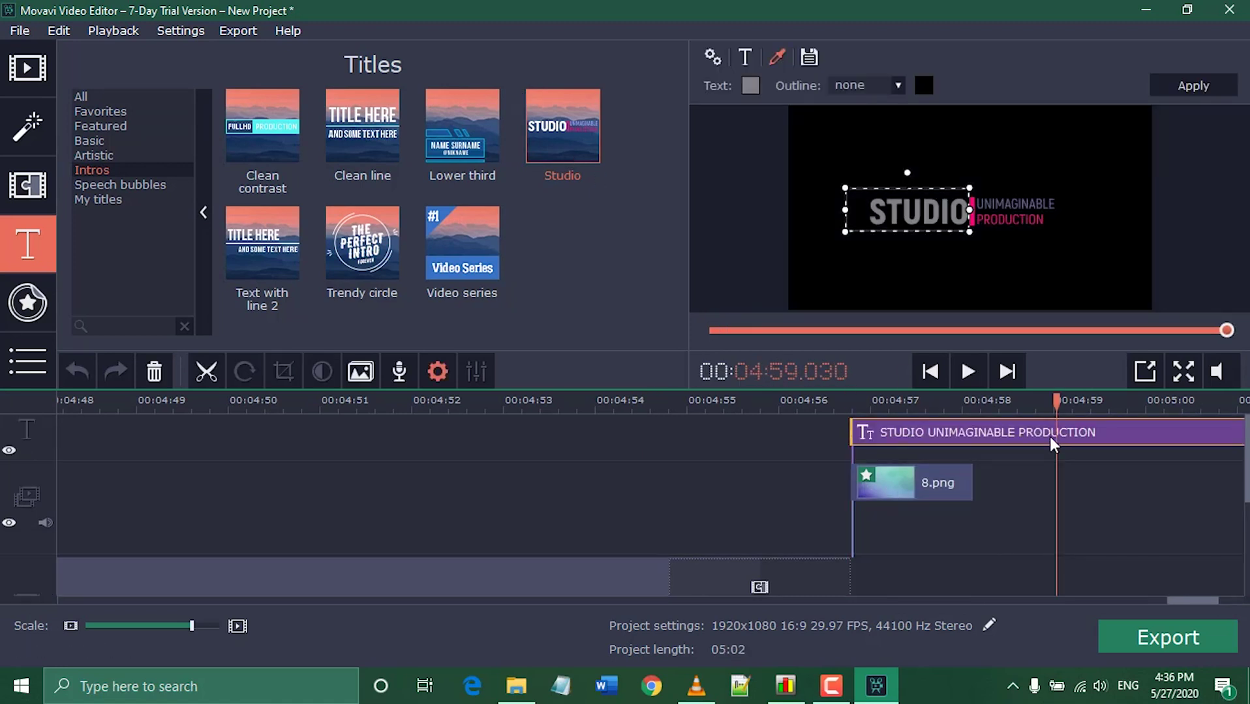
{"action": "left_click", "coordinate": [920, 432]}
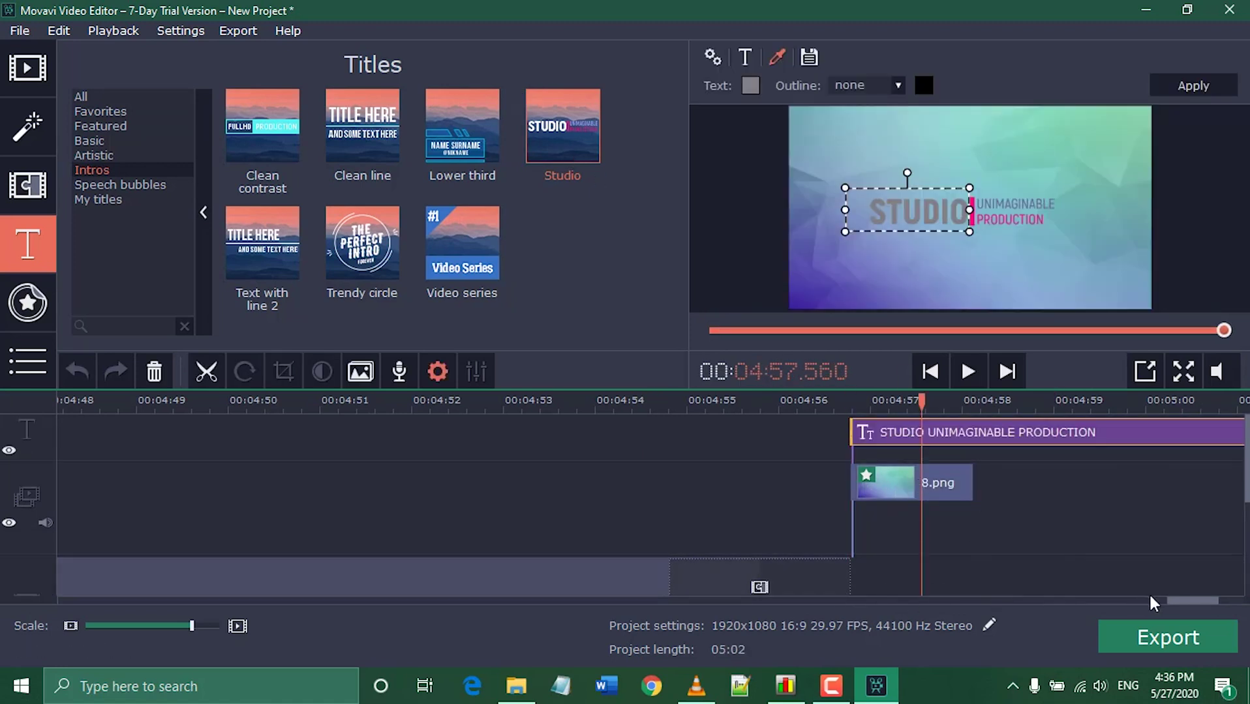
{"action": "scroll", "coordinate": [1189, 598], "scroll_direction": "right", "scroll_amount": 3}
{"action": "left_click_drag", "start_coordinate": [1063, 432], "coordinate": [636, 432]}
{"action": "left_click_drag", "start_coordinate": [779, 431], "coordinate": [791, 431]}
- Replace the Studio title's three text lines with "THANKS", "GOR" and "WATCHING"
{"action": "double_click", "coordinate": [763, 435]}
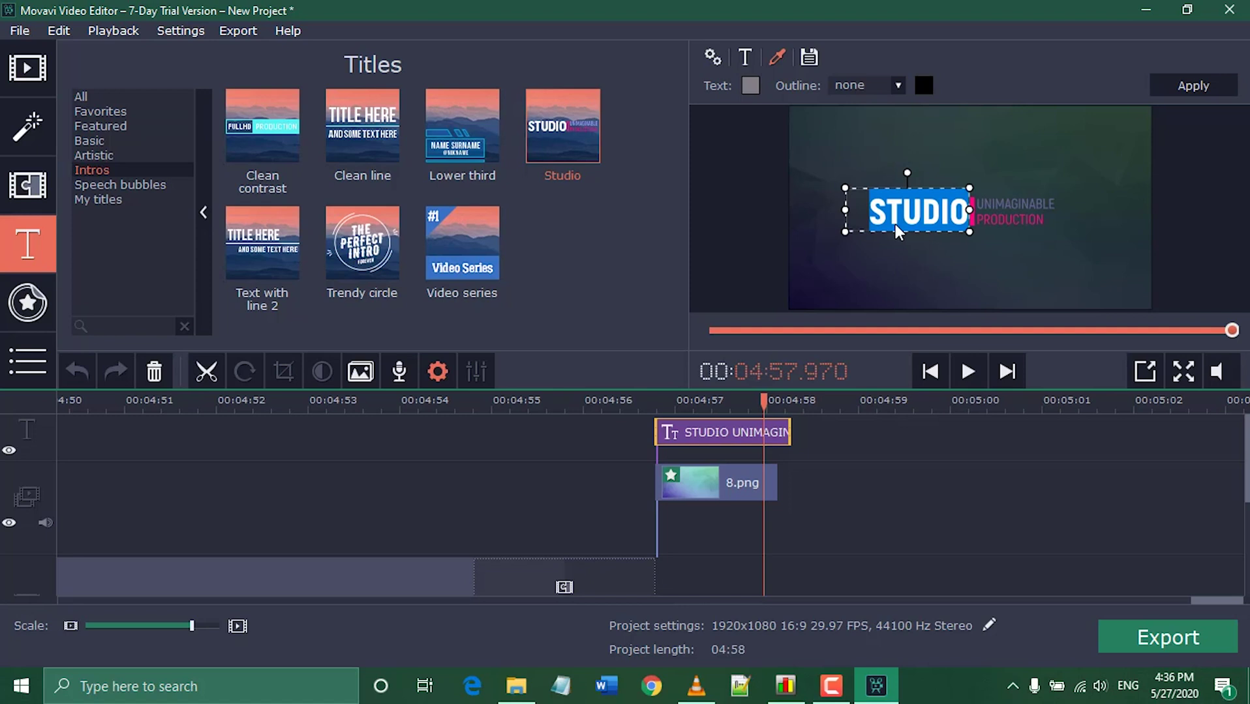
{"action": "key", "text": "BackSpace"}
{"action": "type", "text": "THANKS"}
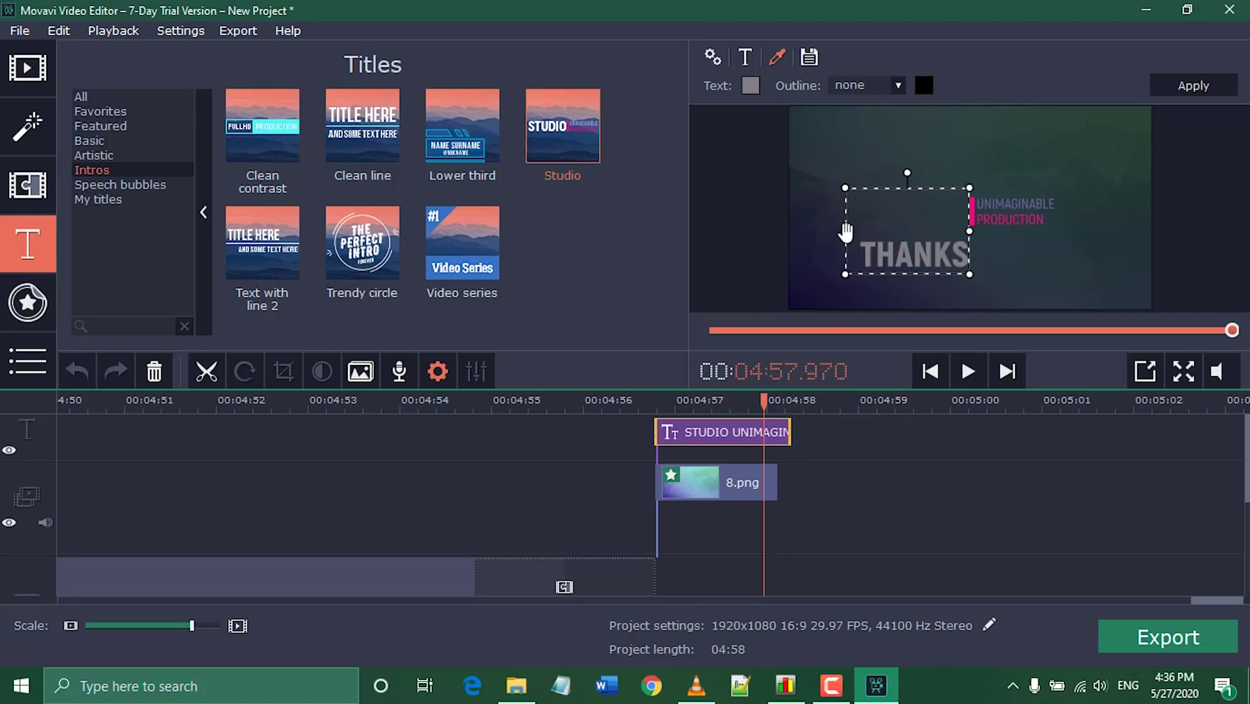
{"action": "left_click_drag", "start_coordinate": [845, 232], "coordinate": [845, 189]}
{"action": "double_click", "coordinate": [1012, 202]}
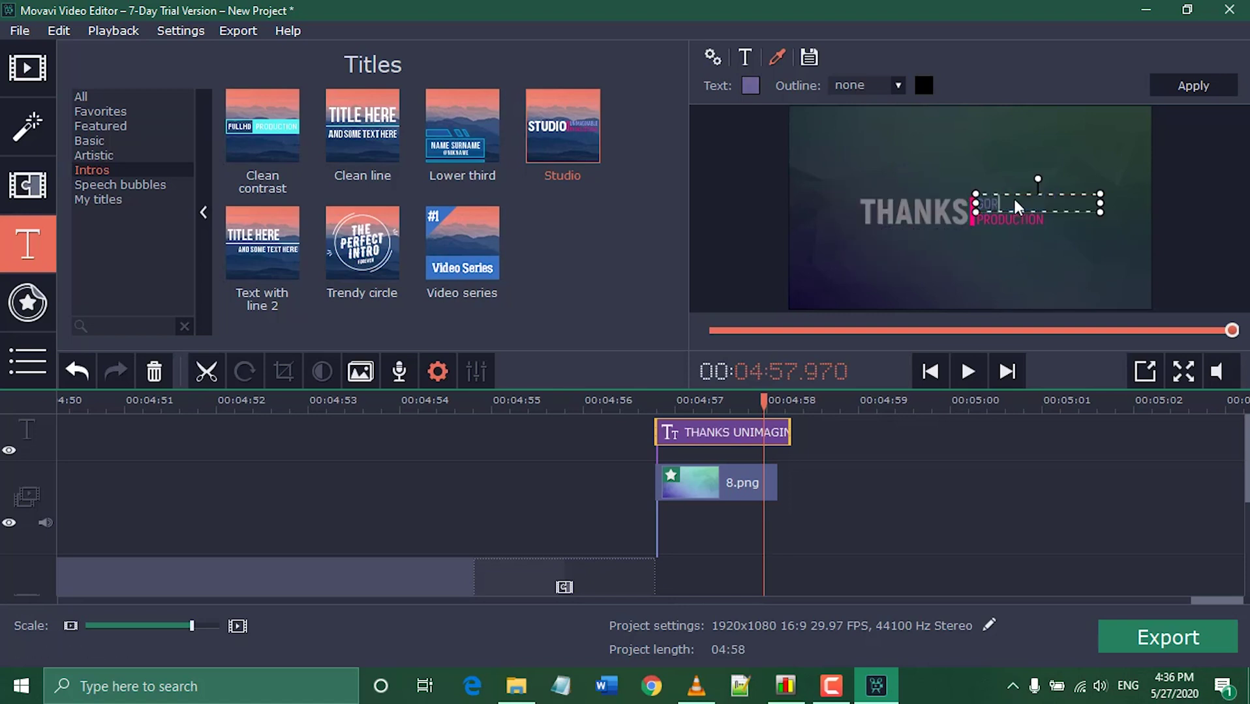
{"action": "double_click", "coordinate": [1011, 219]}
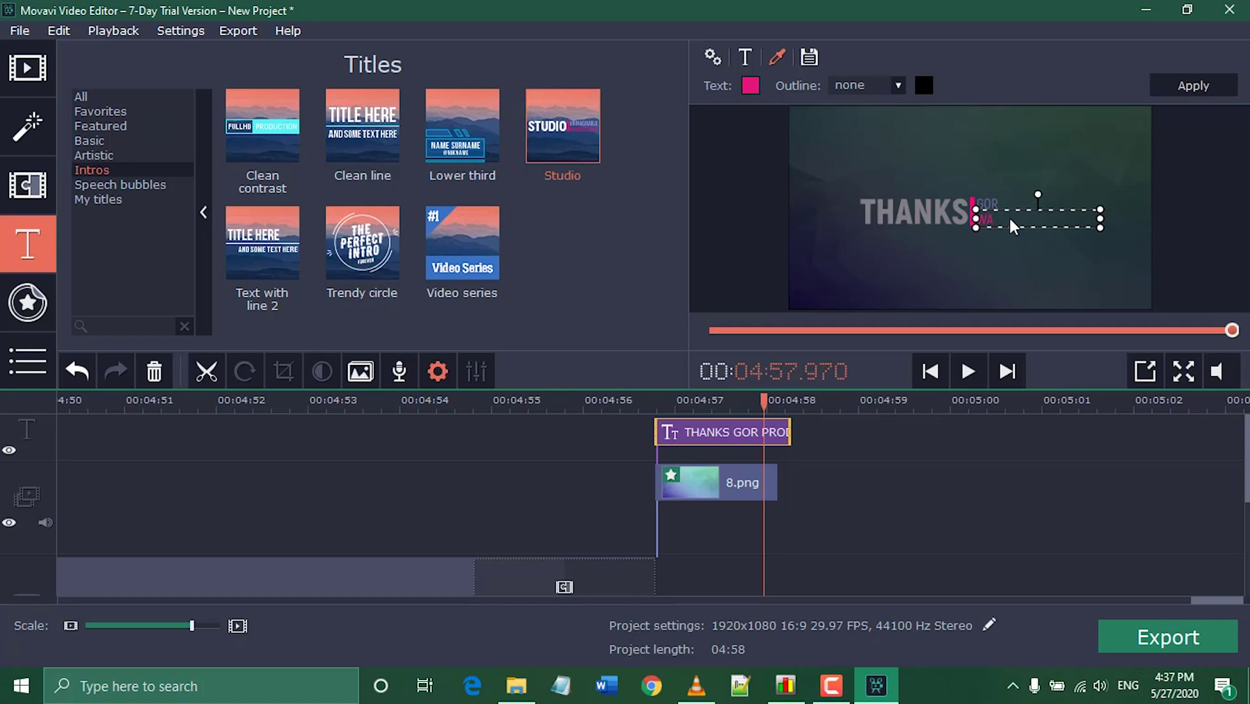
{"action": "type", "text": "WATCHING"}
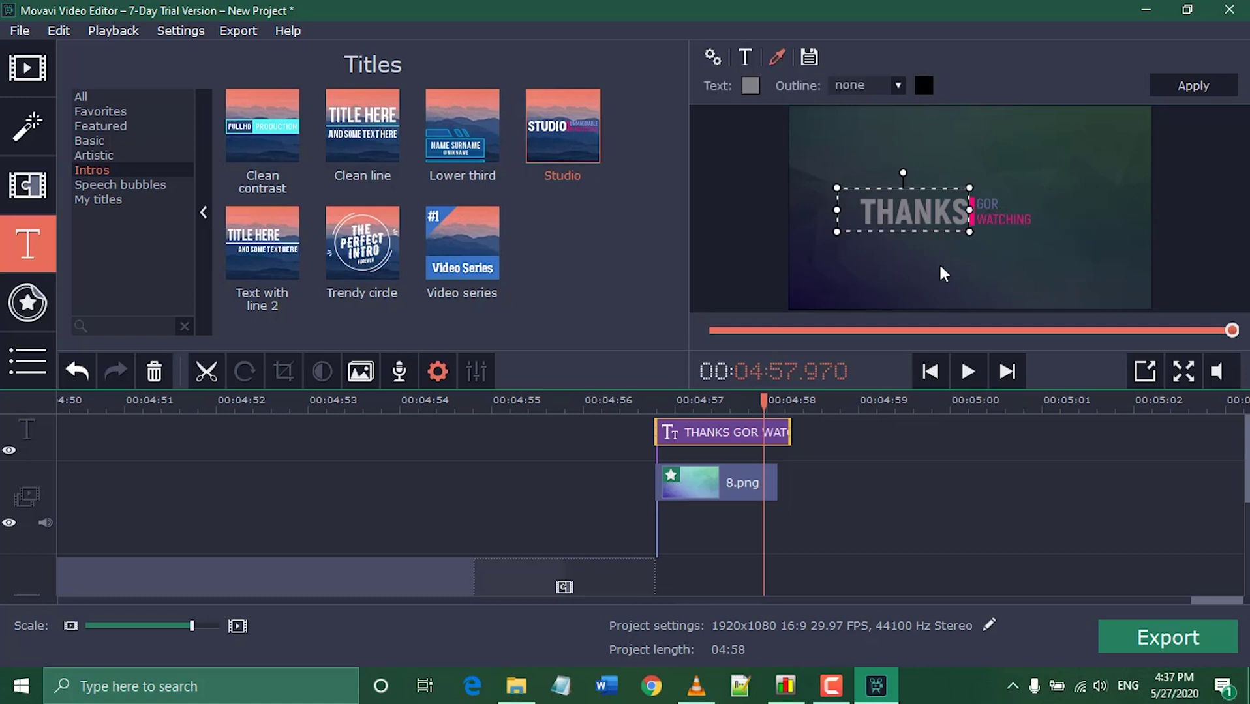
- Play back the ending title, returning the playhead to the early part of the title clip
{"action": "left_click_drag", "start_coordinate": [764, 401], "coordinate": [739, 403]}
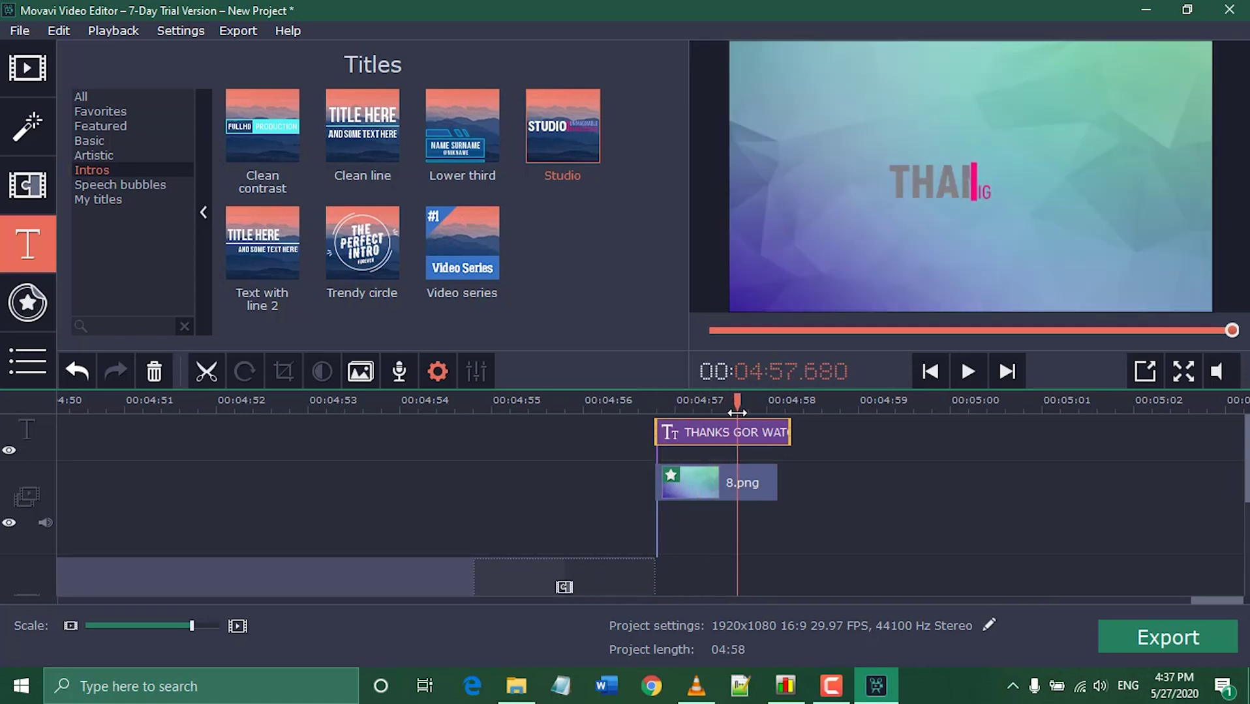
{"action": "left_click", "coordinate": [961, 377]}
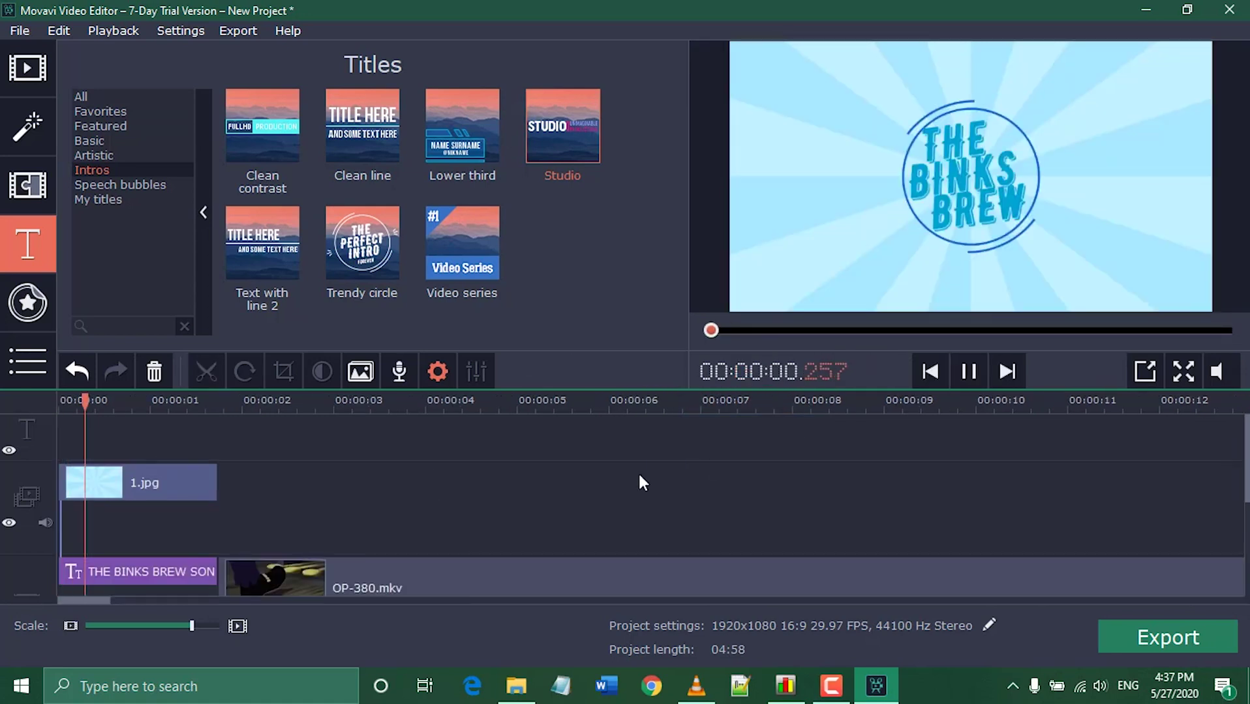
{"action": "left_click", "coordinate": [972, 373]}
{"action": "left_click_drag", "start_coordinate": [191, 626], "coordinate": [134, 627]}
{"action": "left_click", "coordinate": [356, 401]}
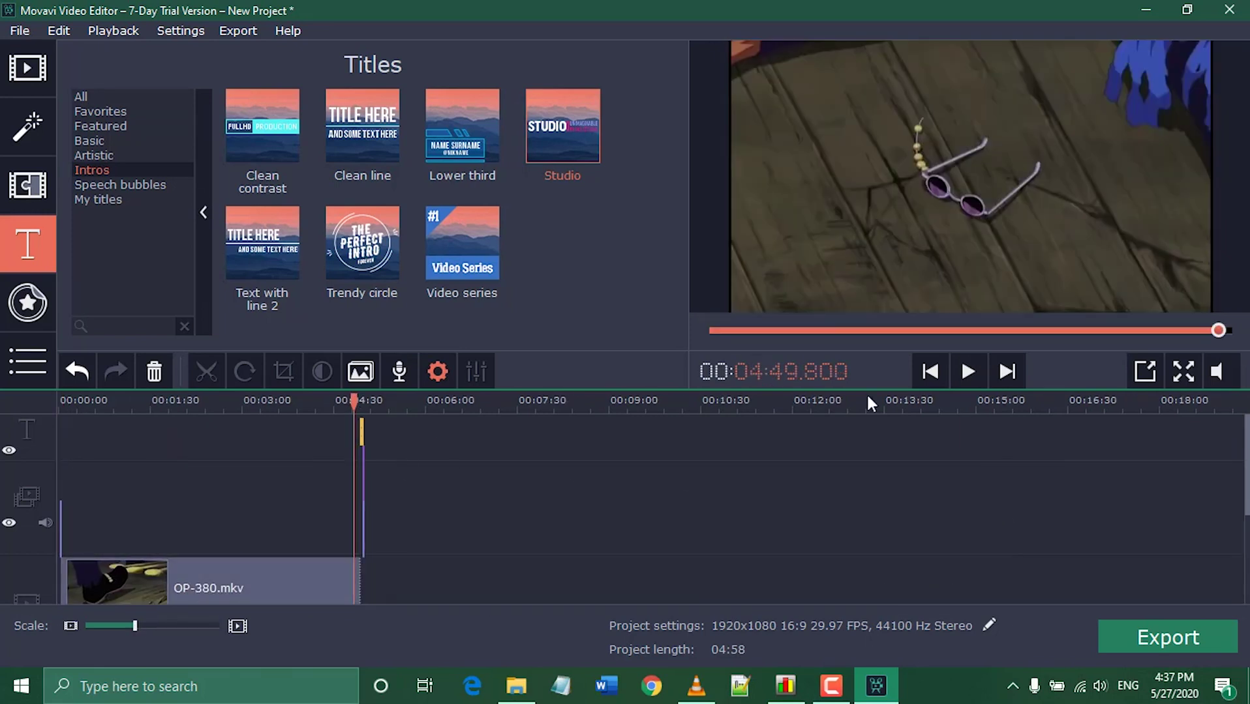
{"action": "left_click_drag", "start_coordinate": [142, 626], "coordinate": [209, 625]}
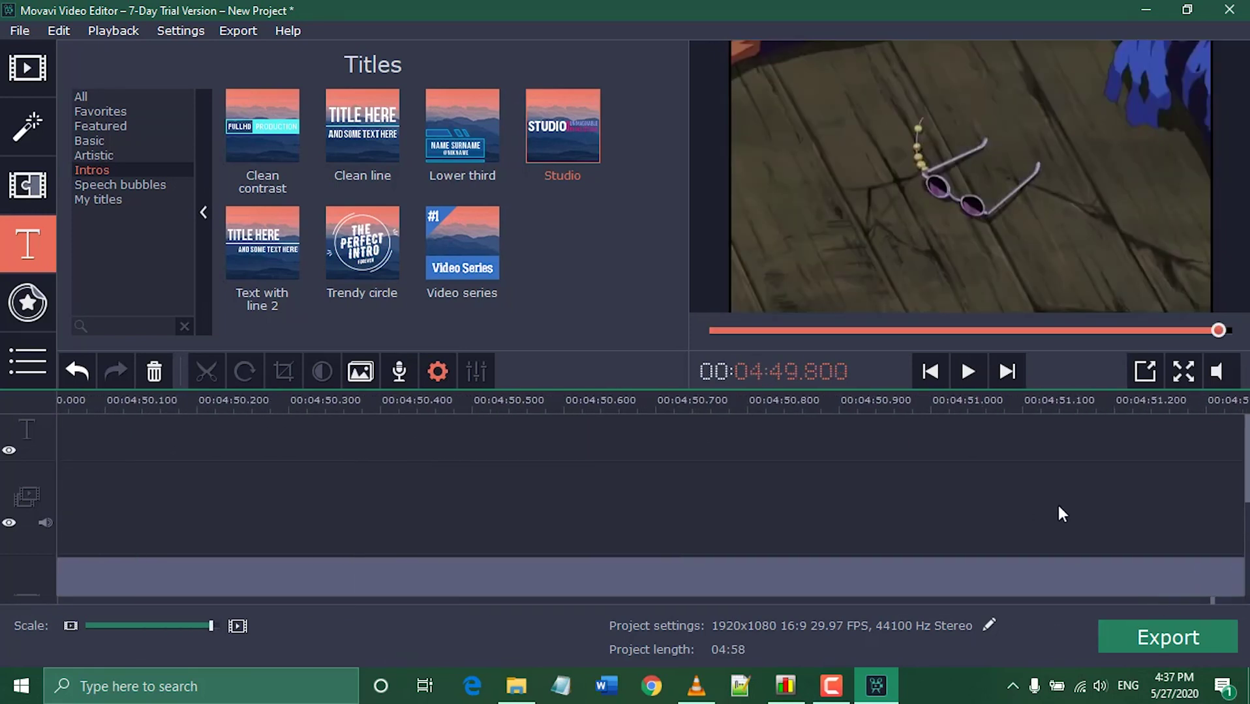
{"action": "left_click_drag", "start_coordinate": [209, 626], "coordinate": [177, 626]}
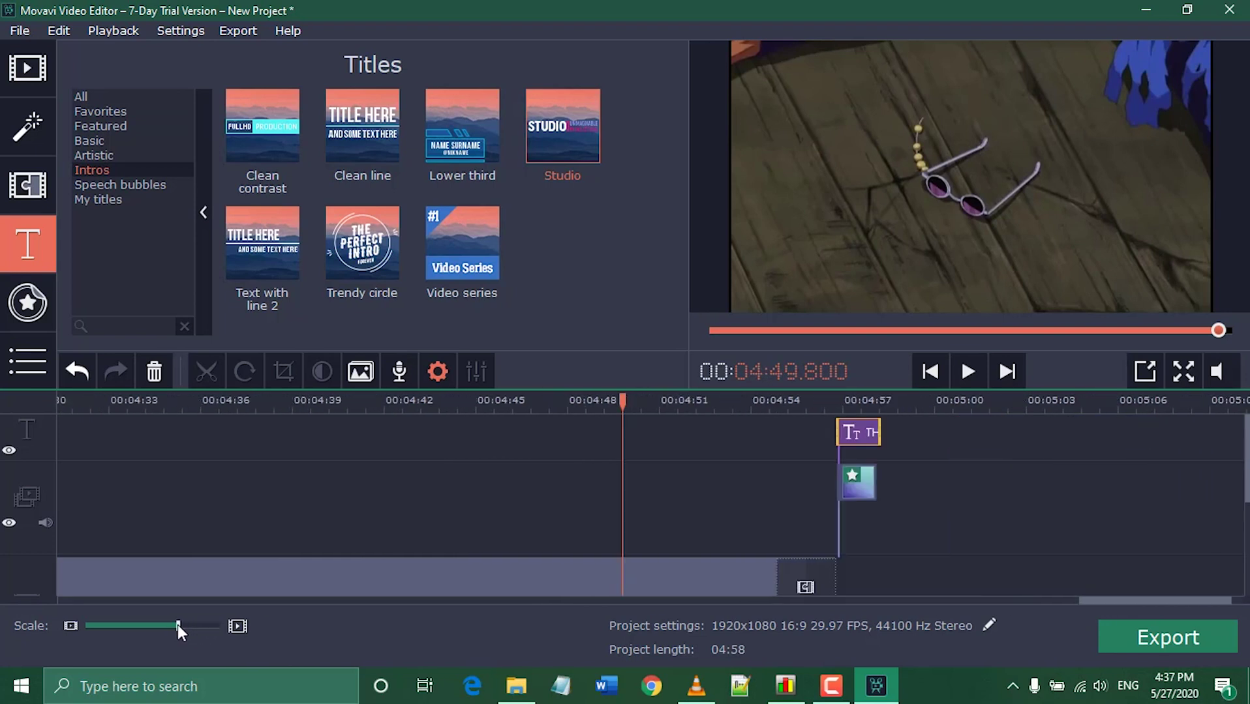
{"action": "left_click_drag", "start_coordinate": [620, 399], "coordinate": [829, 400]}
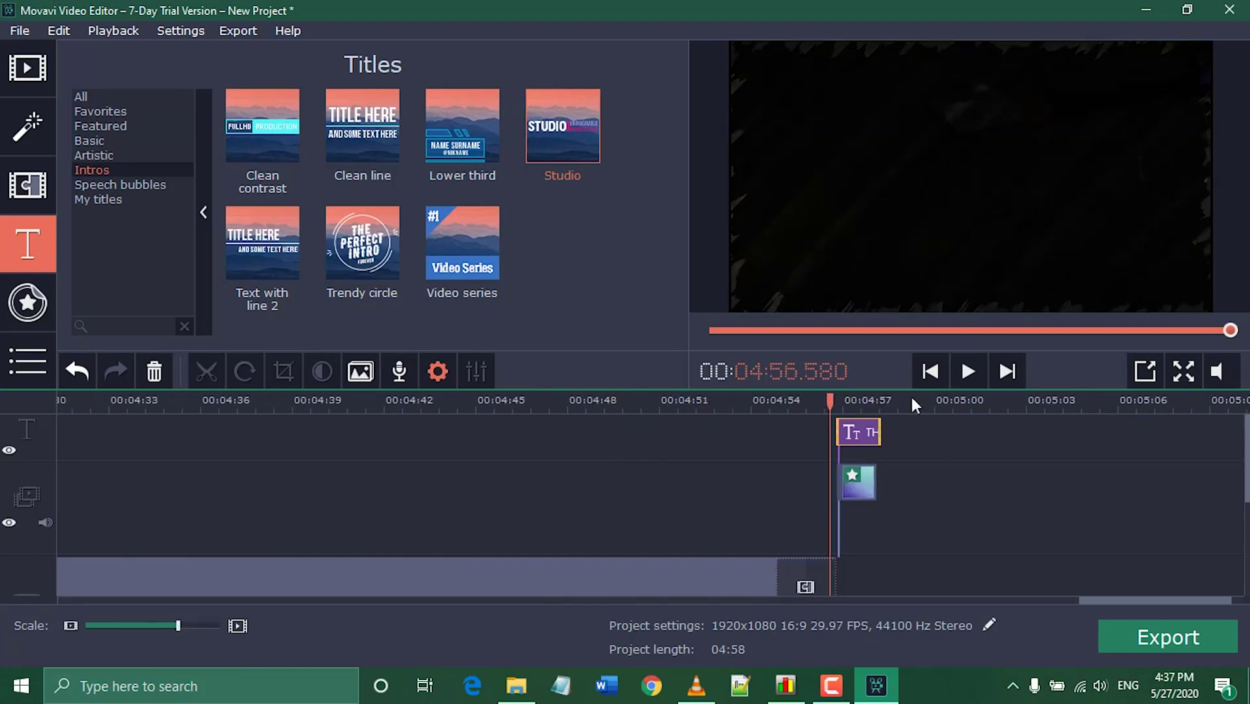
{"action": "left_click_drag", "start_coordinate": [187, 628], "coordinate": [195, 627]}
{"action": "left_click", "coordinate": [683, 400]}
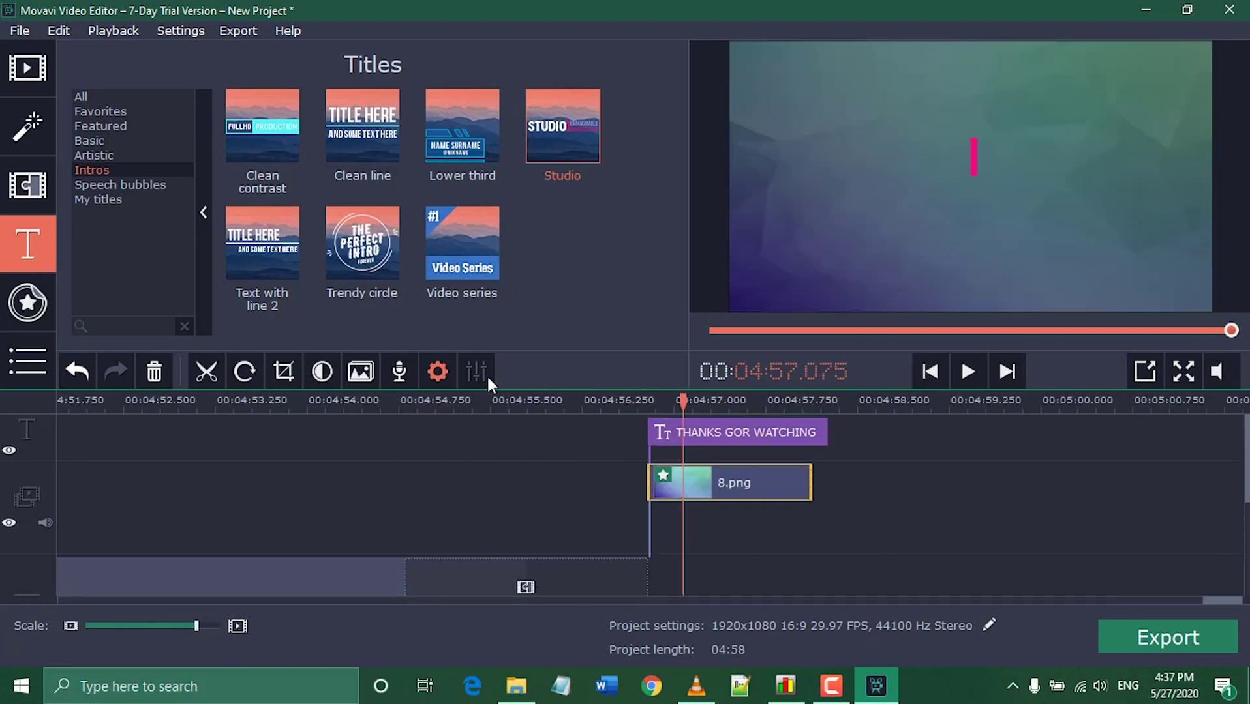
- Check the Polygons background clip's duration and fade settings, and scrub through the start of the closing title
{"action": "left_click", "coordinate": [437, 372]}
{"action": "left_click_drag", "start_coordinate": [670, 251], "coordinate": [672, 323]}
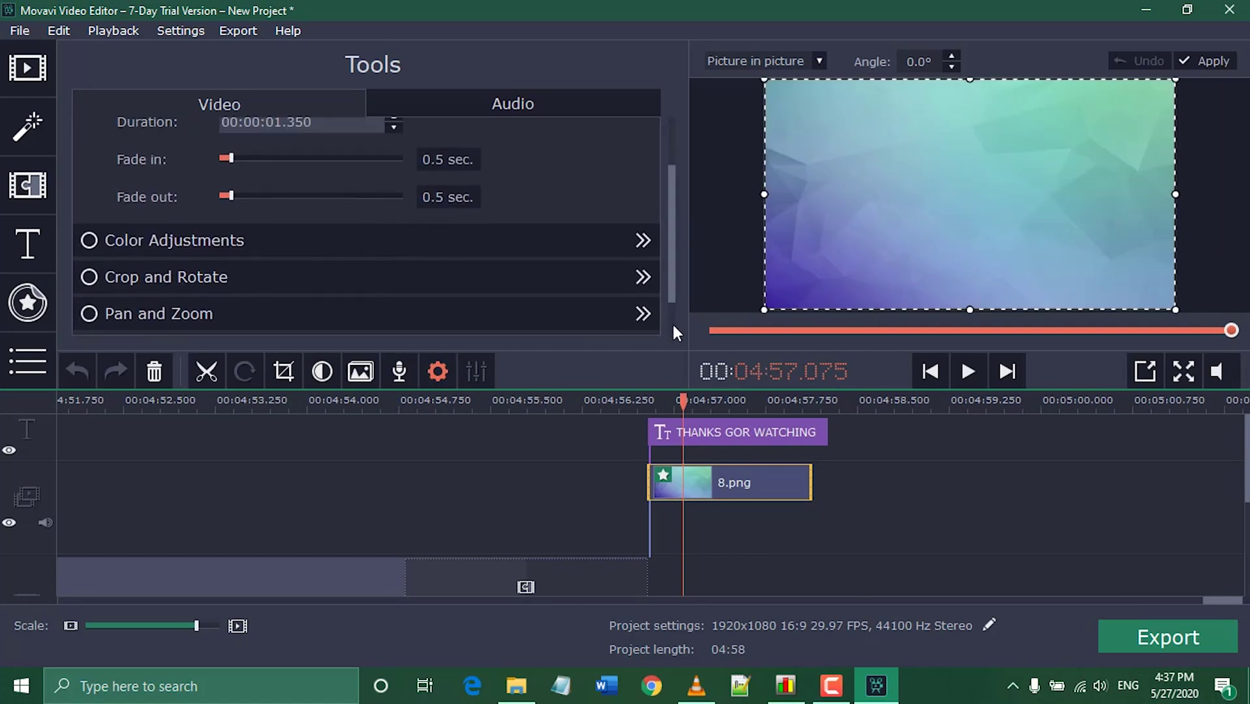
{"action": "mouse_move", "coordinate": [683, 401]}
{"action": "left_mouse_down"}
{"action": "mouse_move", "coordinate": [639, 401]}
{"action": "mouse_move", "coordinate": [782, 401]}
{"action": "mouse_move", "coordinate": [678, 407]}
{"action": "mouse_move", "coordinate": [697, 405]}
{"action": "left_mouse_up"}
{"action": "left_click", "coordinate": [662, 433]}
{"action": "left_click", "coordinate": [683, 401]}
{"action": "left_click", "coordinate": [610, 465]}
- Change the text colour of both THANKS and GOR in the closing title to blue #1464f6
{"action": "double_click", "coordinate": [735, 433]}
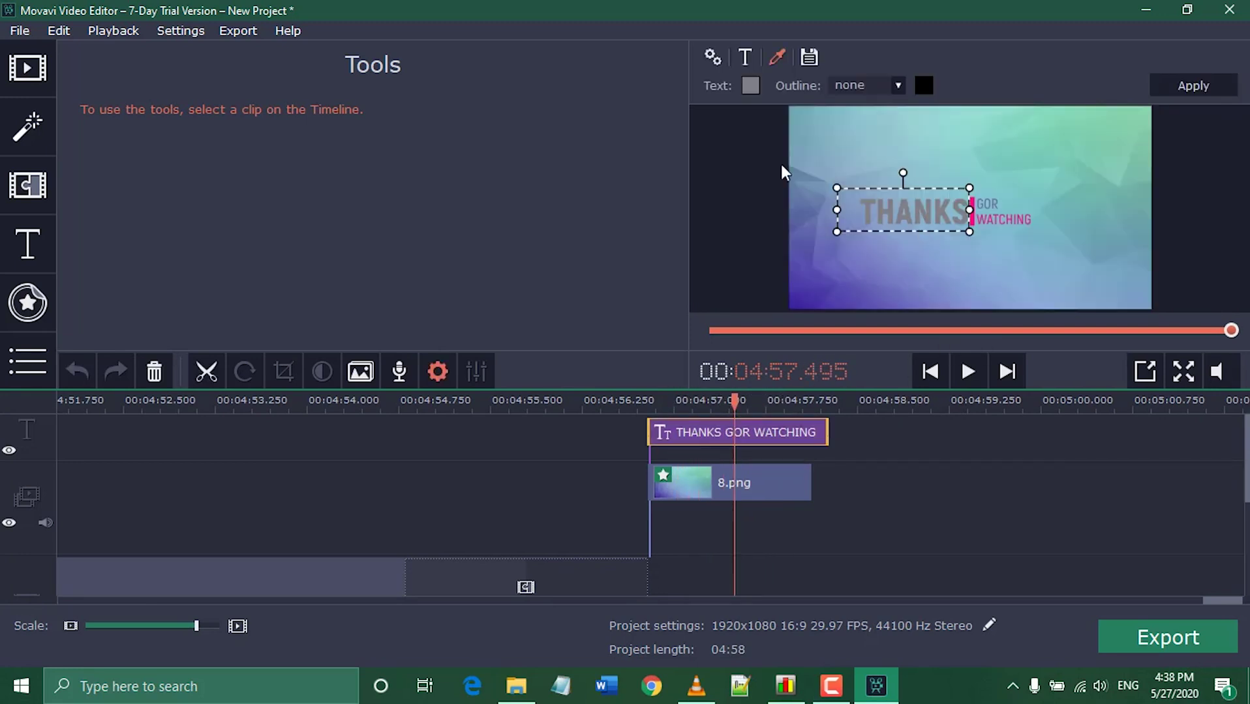
{"action": "left_click", "coordinate": [751, 86]}
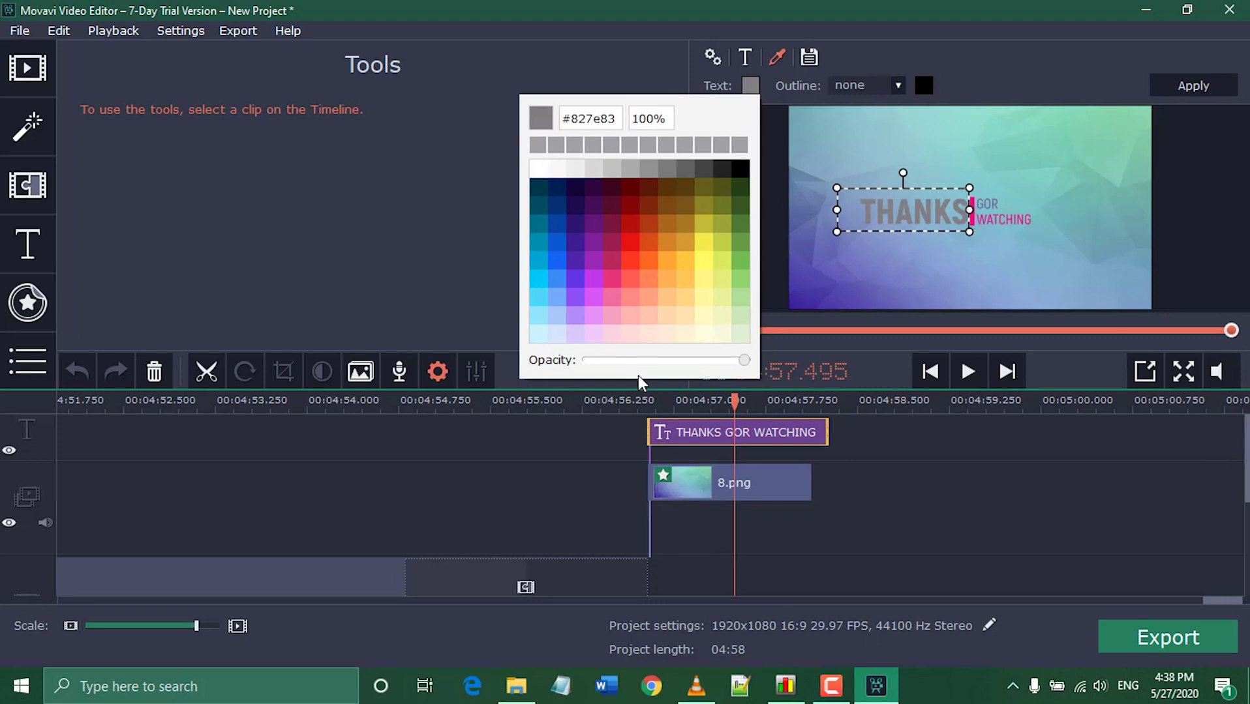
{"action": "left_click", "coordinate": [558, 261]}
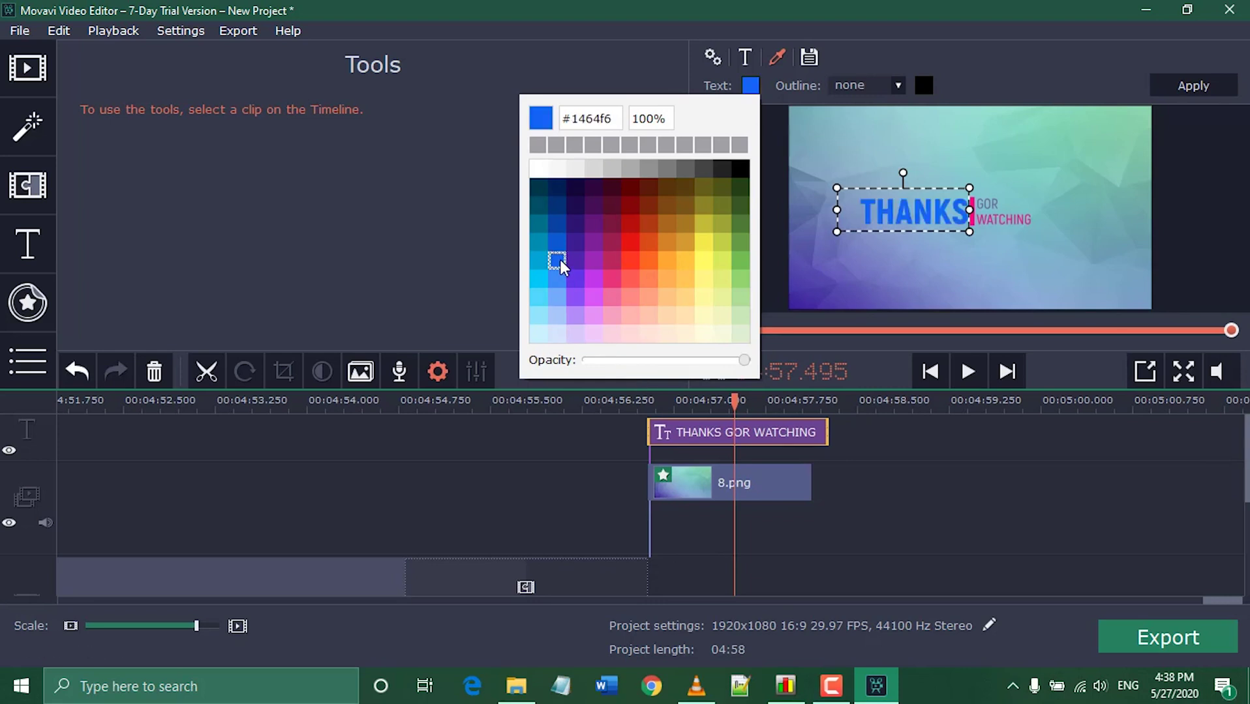
{"action": "left_click", "coordinate": [992, 210]}
{"action": "left_click", "coordinate": [751, 85]}
{"action": "left_click", "coordinate": [557, 261]}
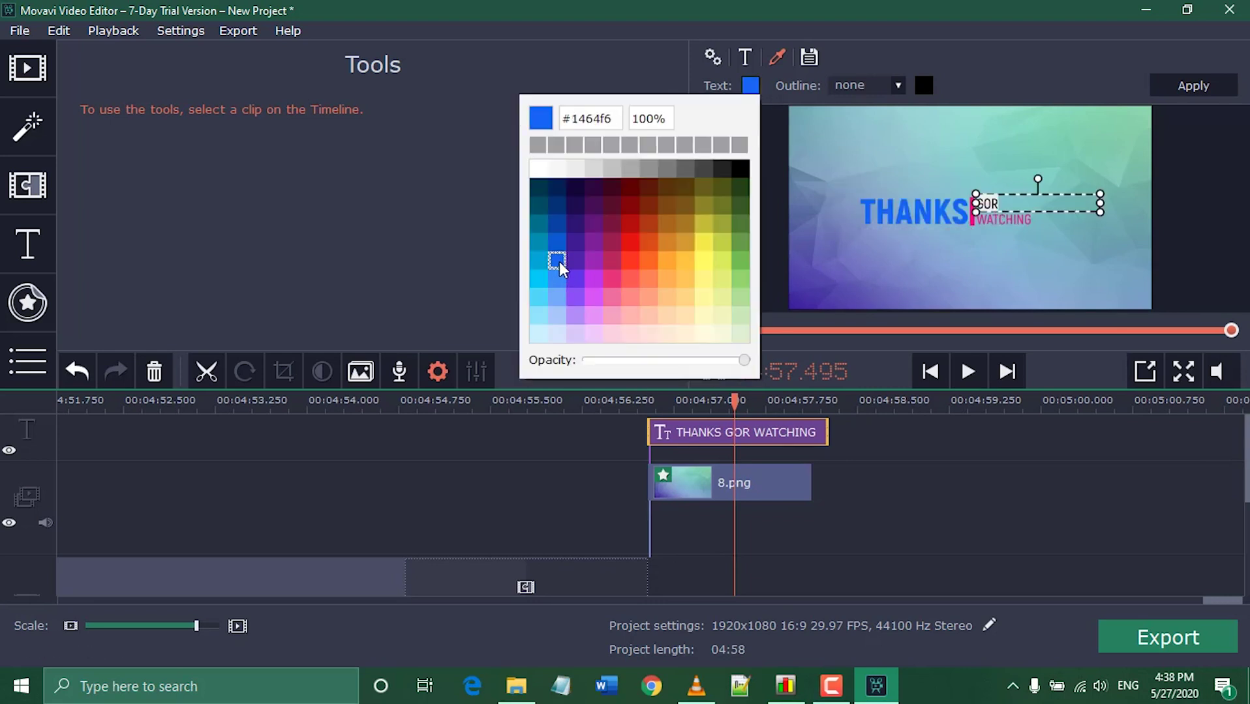
{"action": "left_click", "coordinate": [837, 273]}
- Set the font size of the title's GOR text to 80
{"action": "double_click", "coordinate": [998, 210]}
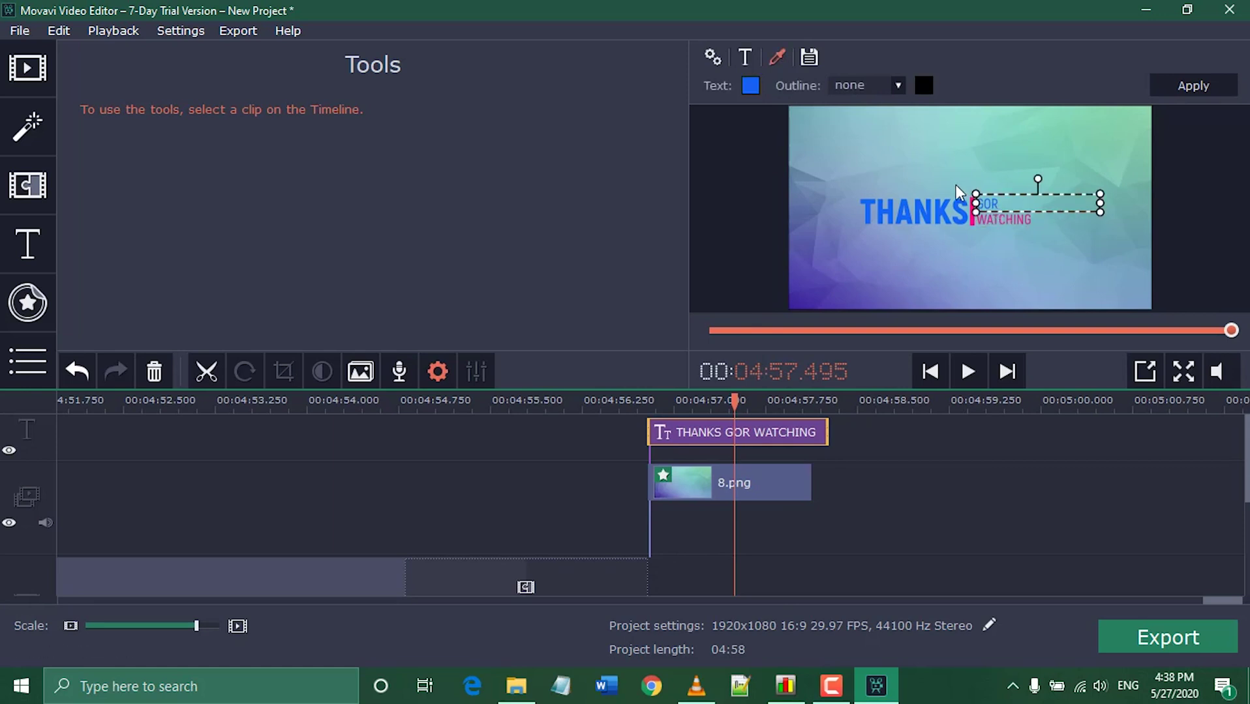
{"action": "left_click", "coordinate": [750, 63]}
{"action": "left_click", "coordinate": [953, 85]}
{"action": "left_click", "coordinate": [940, 176]}
{"action": "left_click", "coordinate": [953, 86]}
{"action": "left_click", "coordinate": [940, 165]}
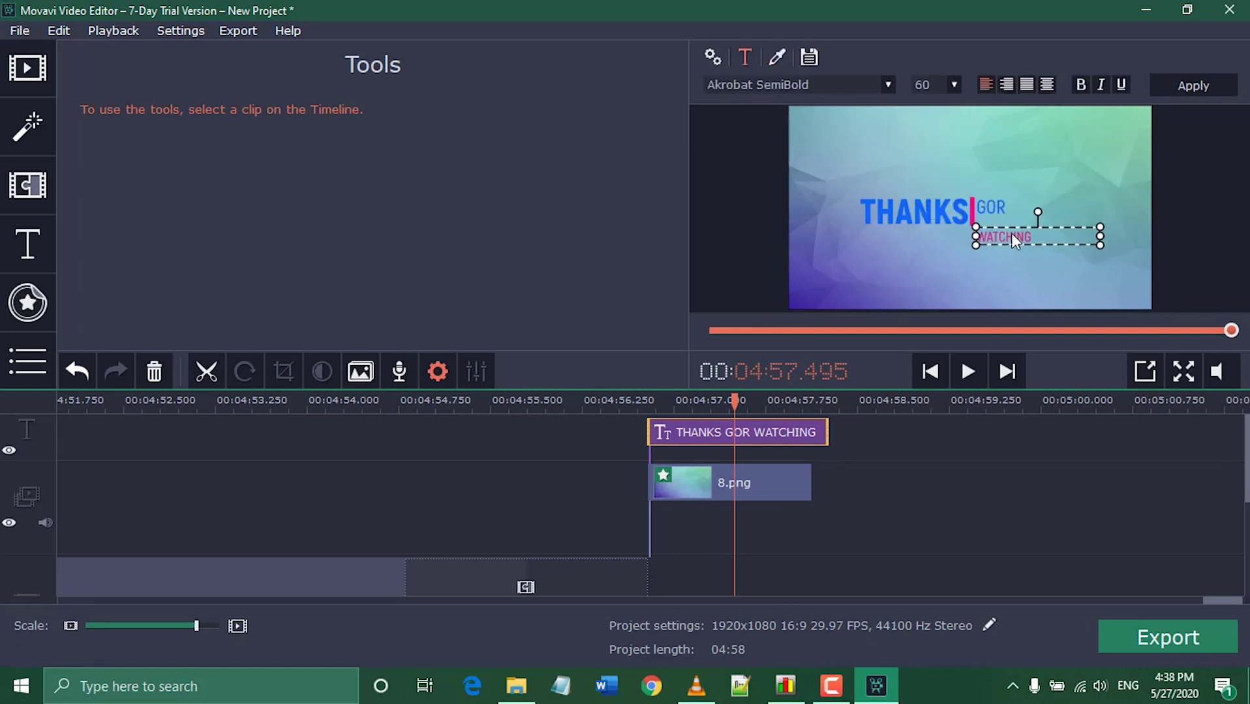
- Set the WATCHING text's font size to 80 and arrange it with GOR beside the pink divider bar
{"action": "left_click", "coordinate": [952, 86]}
{"action": "left_click", "coordinate": [963, 165]}
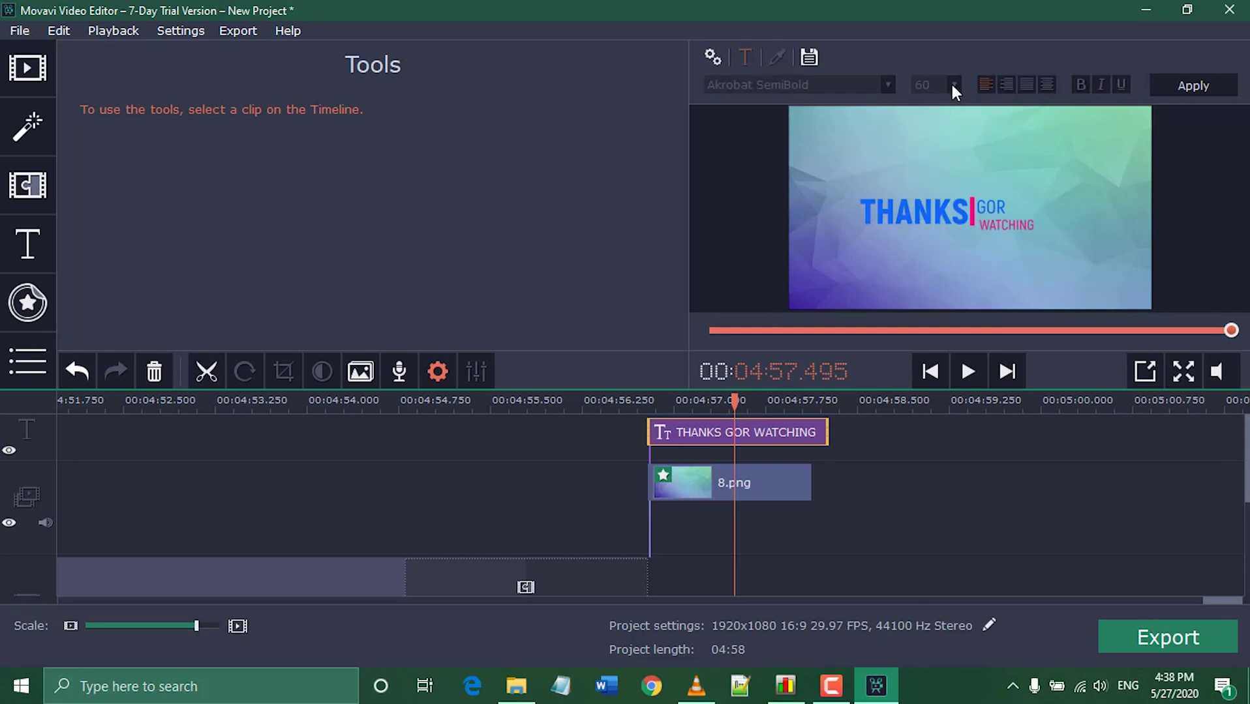
{"action": "left_click", "coordinate": [1001, 229]}
{"action": "left_click", "coordinate": [953, 86]}
{"action": "left_click", "coordinate": [939, 187]}
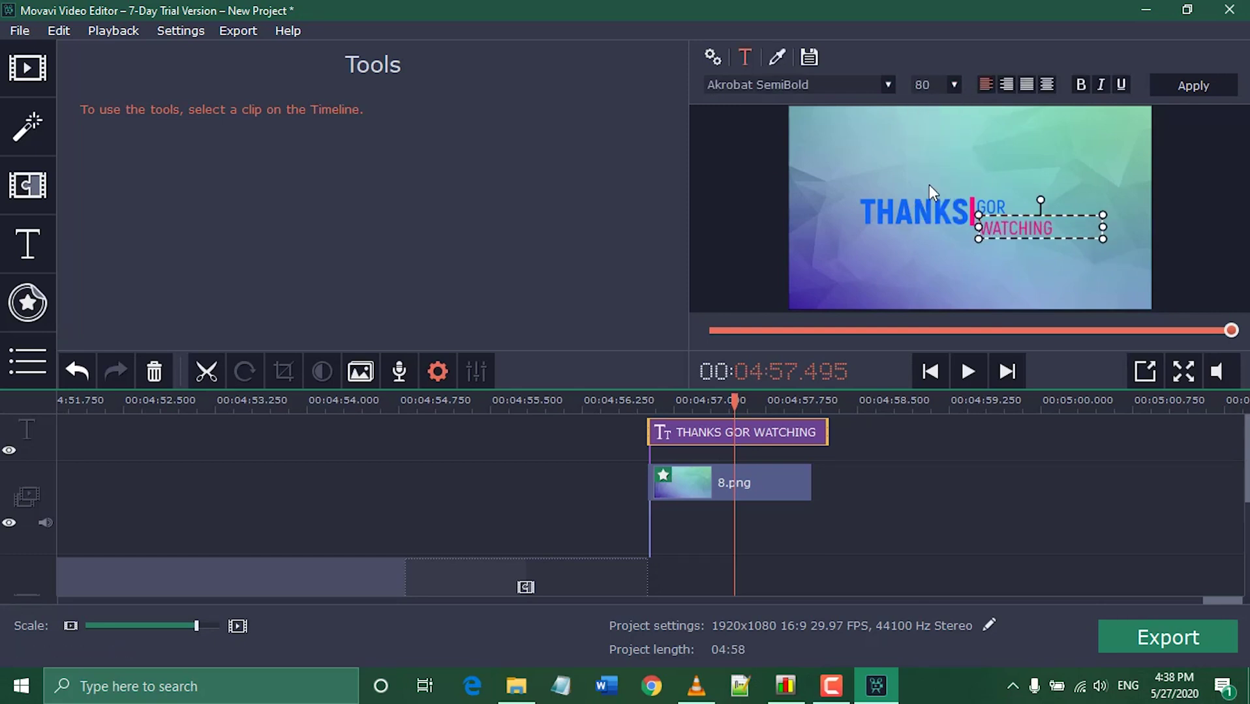
{"action": "left_click", "coordinate": [991, 243]}
{"action": "left_click", "coordinate": [971, 234]}
{"action": "left_click", "coordinate": [1000, 203]}
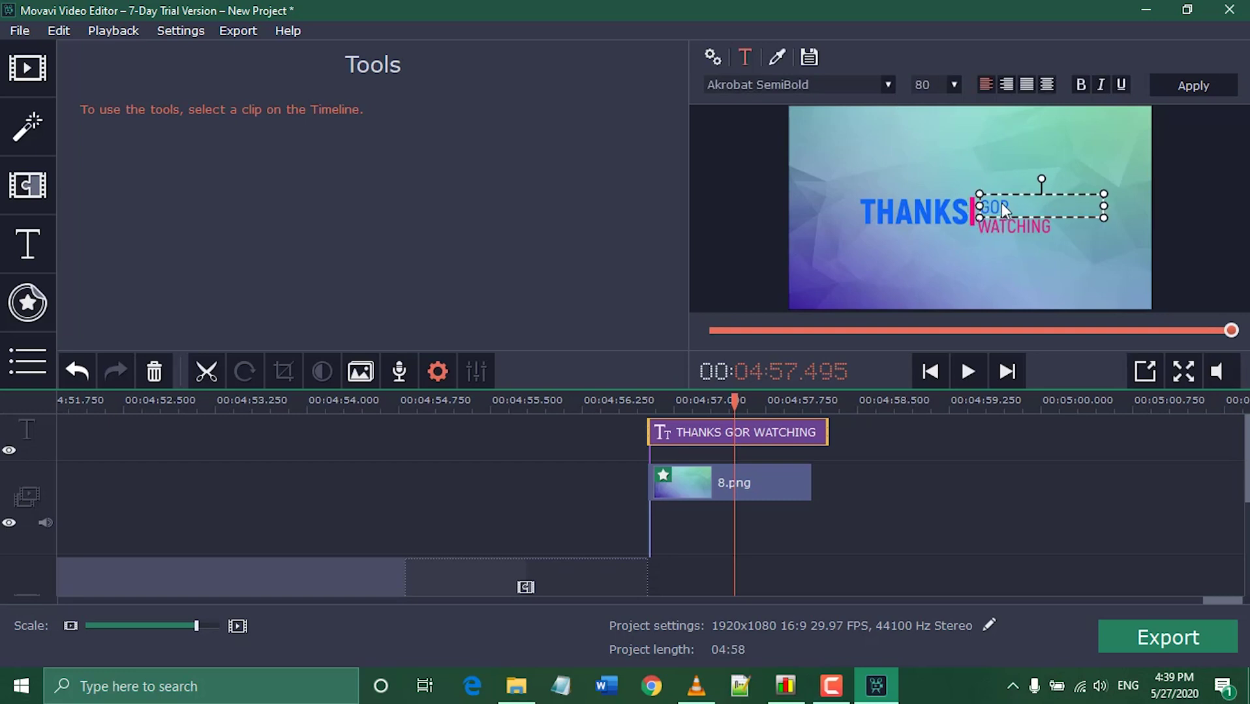
{"action": "left_click", "coordinate": [973, 223]}
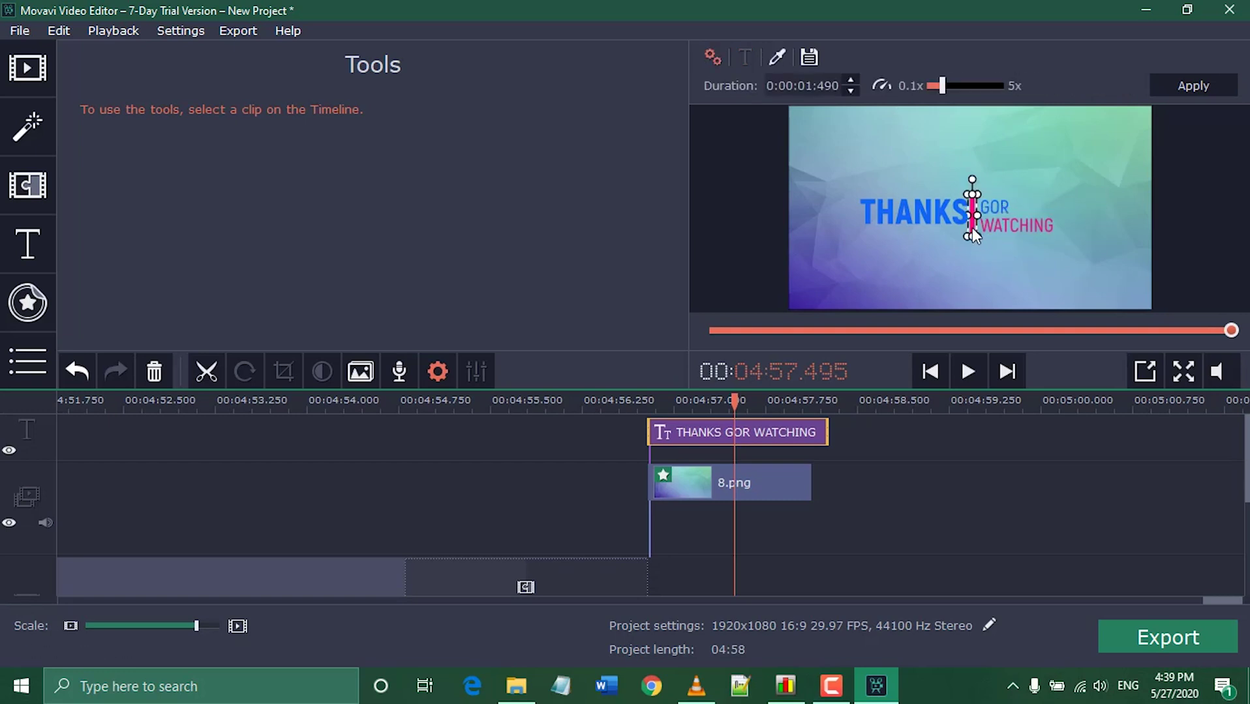
- Increase the THANKS text's font size and place it to the left of the pink divider bar
{"action": "left_click", "coordinate": [906, 228]}
{"action": "left_click", "coordinate": [745, 57]}
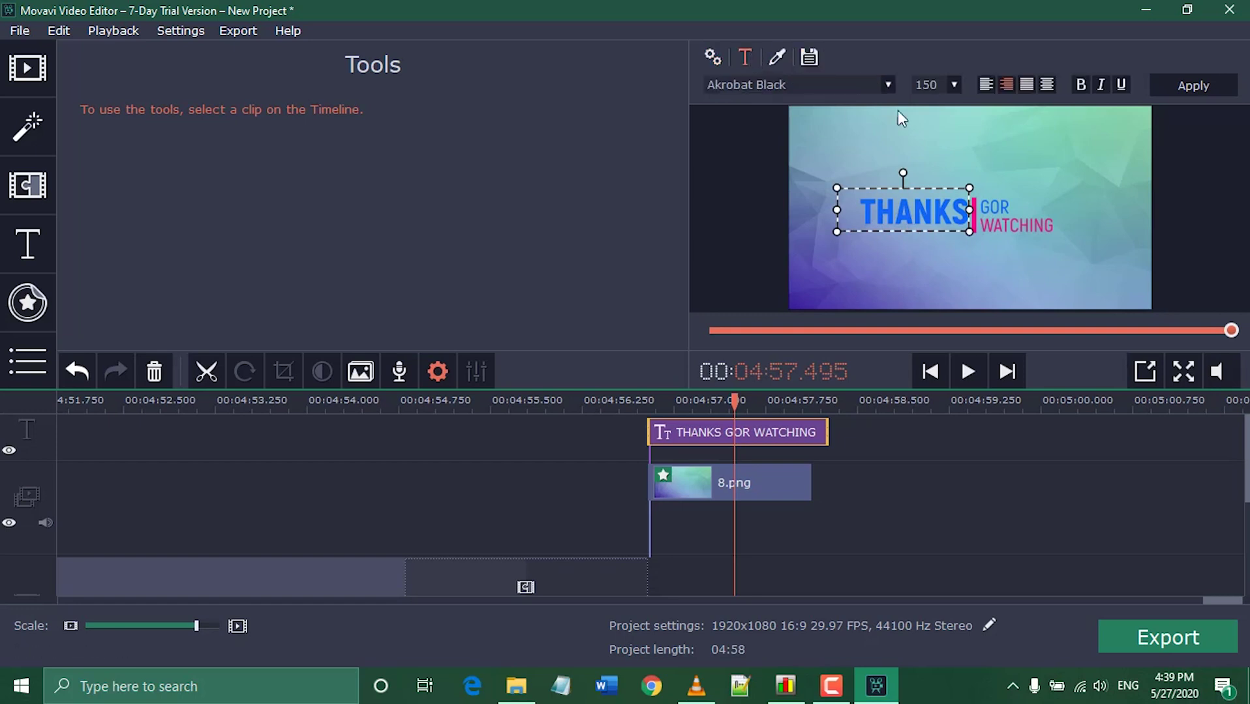
{"action": "left_click", "coordinate": [954, 85]}
{"action": "scroll", "coordinate": [957, 169], "scroll_direction": "down", "scroll_amount": 1}
{"action": "left_click", "coordinate": [942, 202]}
{"action": "left_click_drag", "start_coordinate": [836, 274], "coordinate": [809, 274]}
- Shift WATCHING, GOR, the pink divider bar and THANKS to the right so they sit together around the frame's centre
{"action": "left_click", "coordinate": [987, 264]}
{"action": "left_click_drag", "start_coordinate": [987, 236], "coordinate": [1009, 234]}
{"action": "left_click", "coordinate": [1002, 206]}
{"action": "left_click_drag", "start_coordinate": [1023, 202], "coordinate": [1050, 200]}
{"action": "left_click", "coordinate": [1003, 273]}
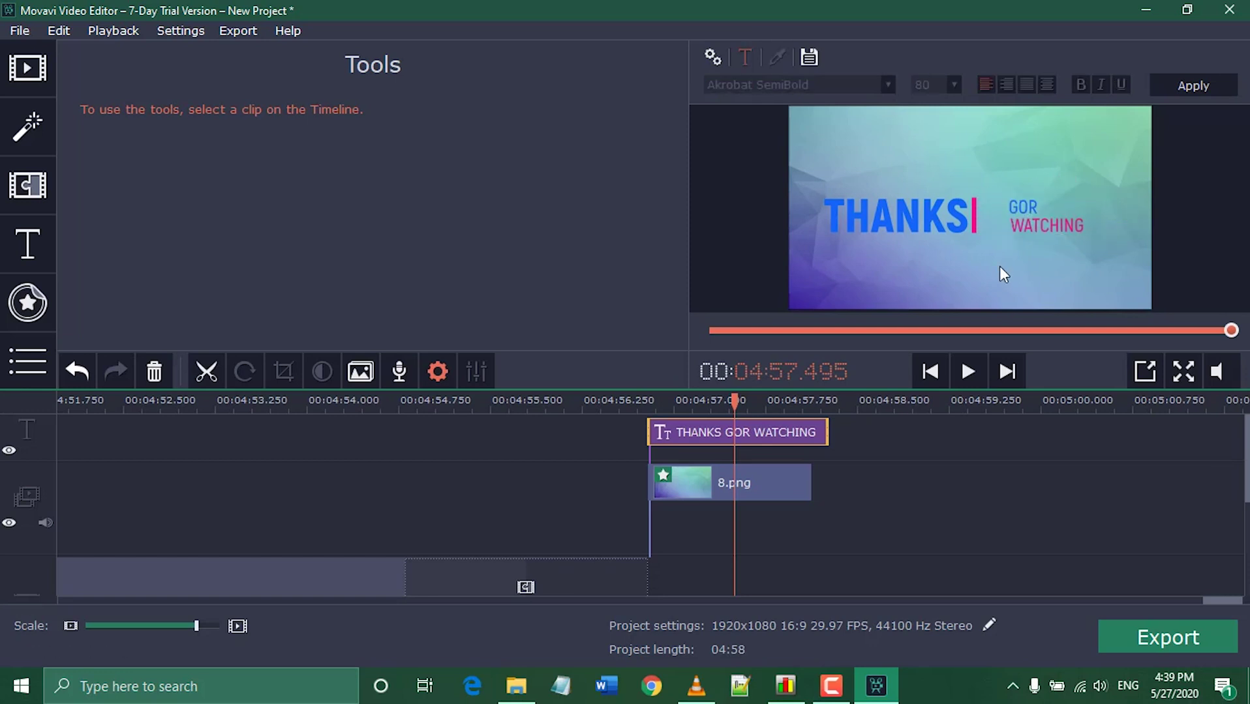
{"action": "left_click_drag", "start_coordinate": [976, 216], "coordinate": [1003, 210]}
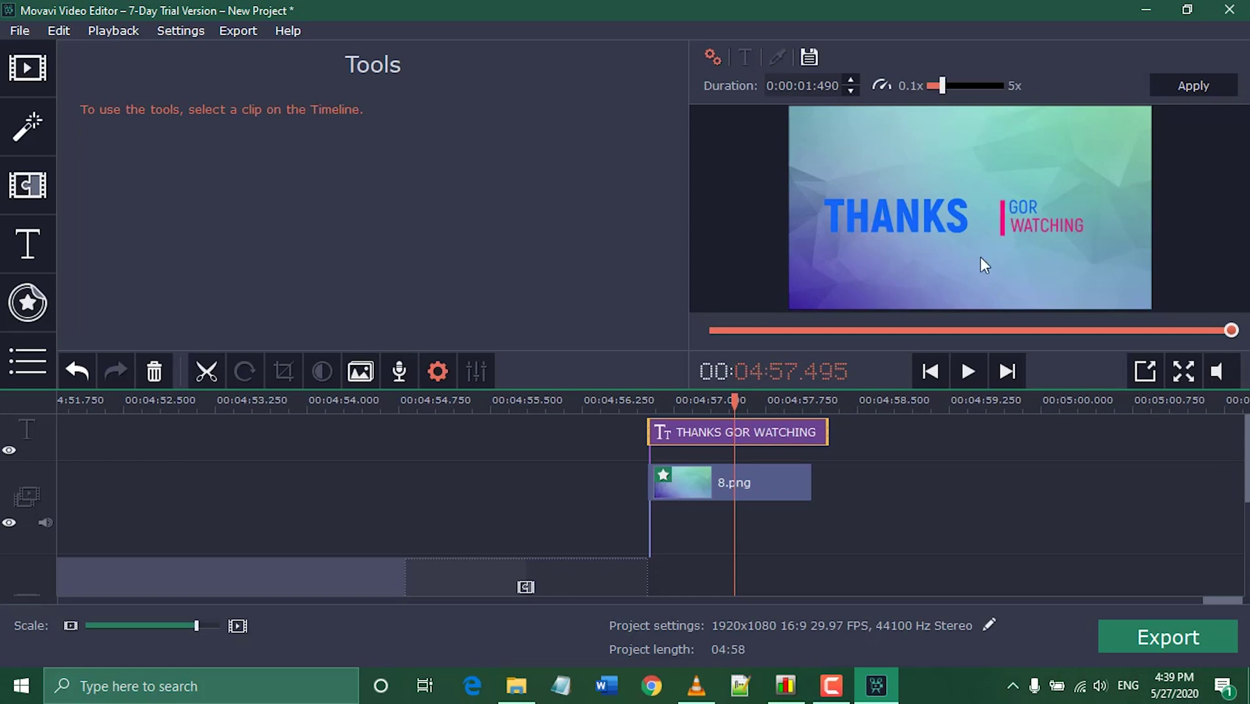
{"action": "left_click_drag", "start_coordinate": [923, 225], "coordinate": [951, 225]}
- Recolour the title's GOR text to a darker blue and correct its wording to "FOR"
{"action": "left_click", "coordinate": [1019, 215]}
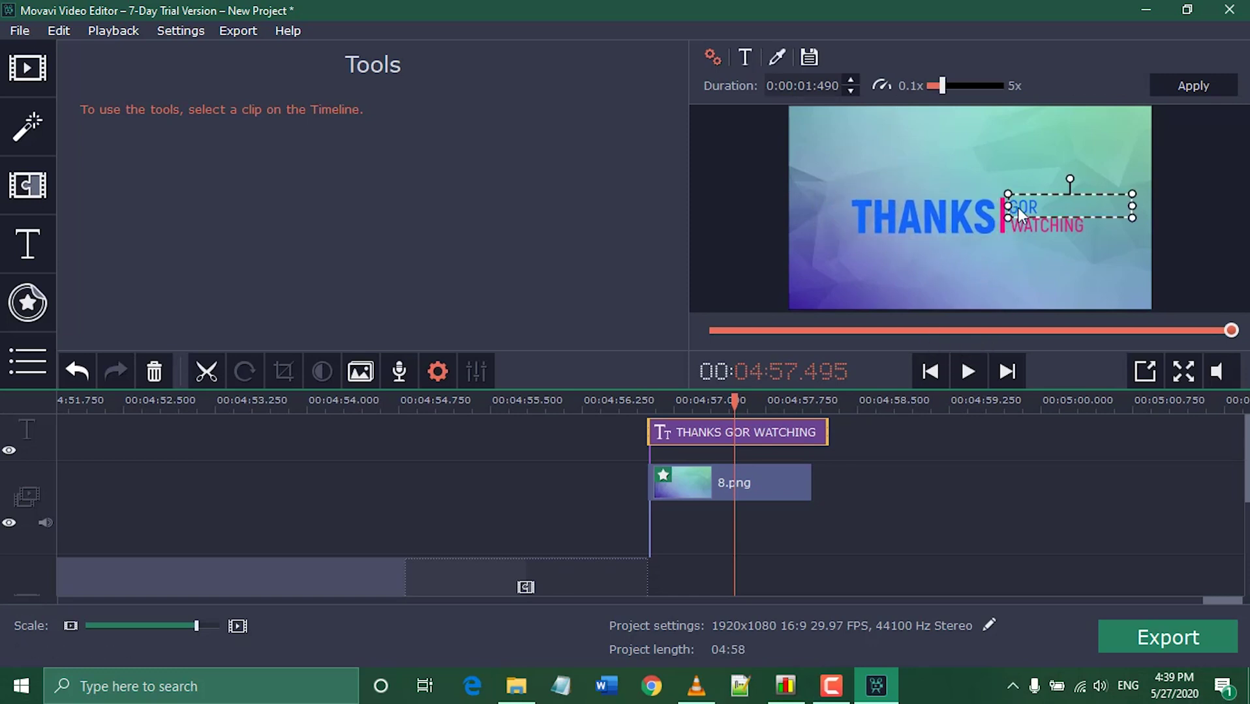
{"action": "left_click", "coordinate": [776, 57]}
{"action": "left_click", "coordinate": [750, 86]}
{"action": "left_click", "coordinate": [556, 224]}
{"action": "left_click", "coordinate": [946, 261]}
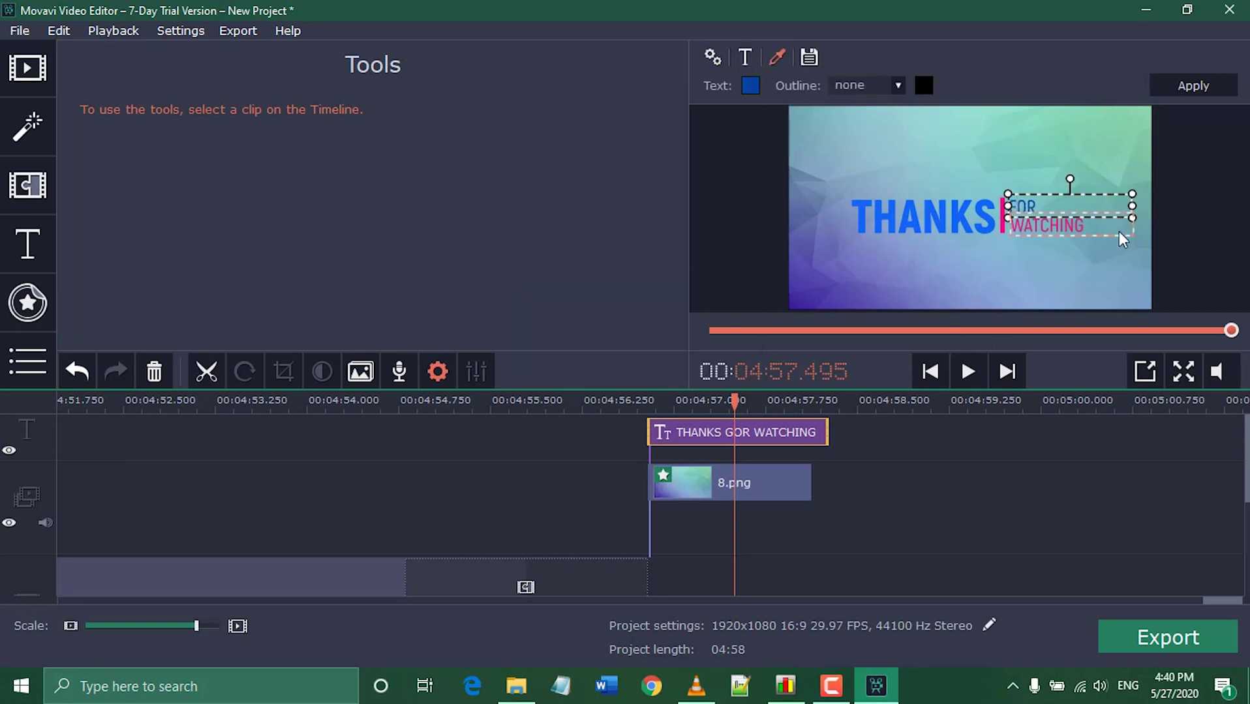
{"action": "left_click", "coordinate": [1021, 263]}
- Check the WATCHING text's colour choices and apply the edits to the thank-you title
{"action": "left_click", "coordinate": [1031, 232]}
{"action": "left_click", "coordinate": [750, 85]}
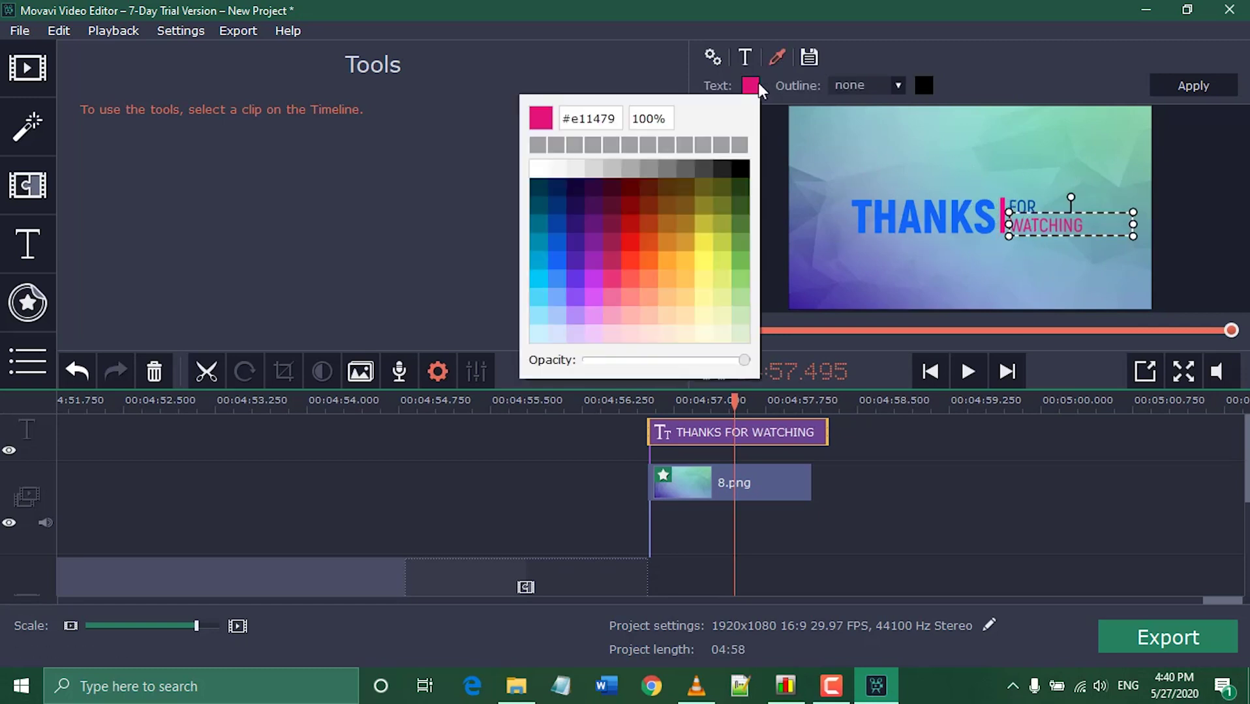
{"action": "left_click", "coordinate": [1042, 237]}
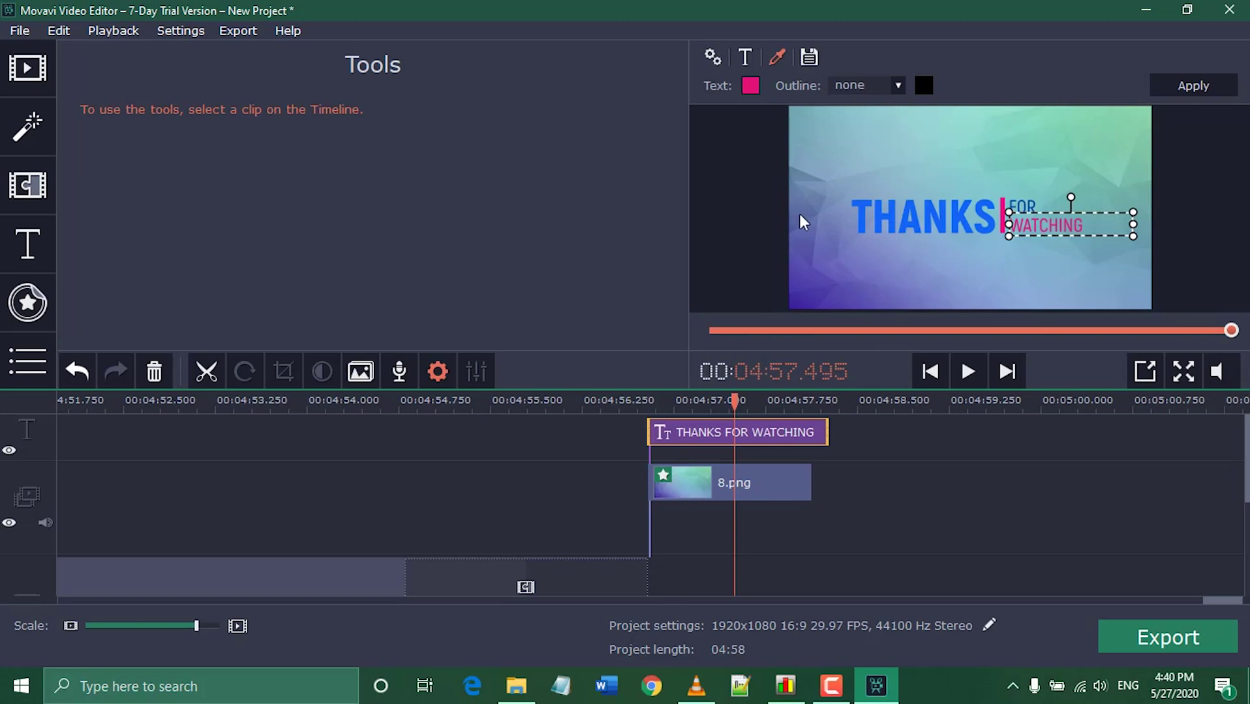
{"action": "left_click", "coordinate": [953, 287]}
{"action": "left_click", "coordinate": [1027, 227]}
{"action": "left_click", "coordinate": [1020, 262]}
{"action": "left_click", "coordinate": [1220, 85]}
- Play back the finished thank-you title, returning the playhead to just before the title clip
{"action": "left_click_drag", "start_coordinate": [735, 399], "coordinate": [647, 400]}
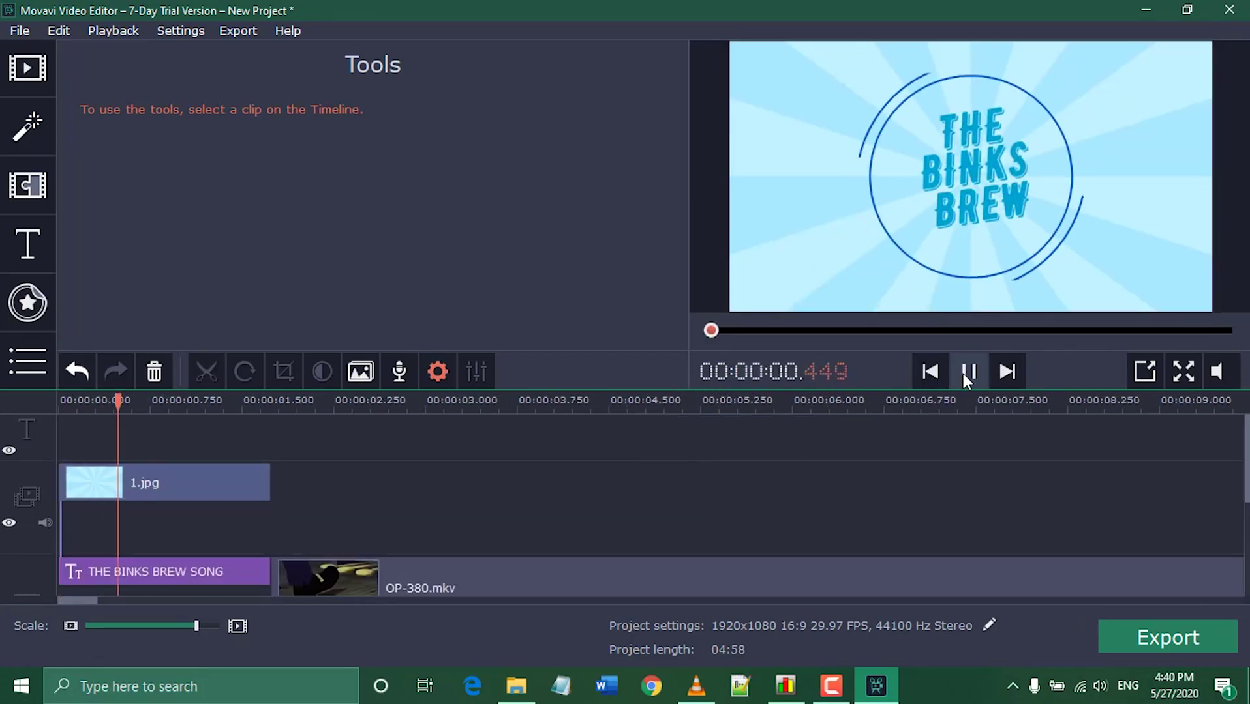
{"action": "left_click", "coordinate": [963, 373]}
{"action": "mouse_move", "coordinate": [194, 625]}
{"action": "left_mouse_down"}
{"action": "mouse_move", "coordinate": [132, 625]}
{"action": "mouse_move", "coordinate": [187, 626]}
{"action": "left_mouse_up"}
{"action": "left_click", "coordinate": [278, 401]}
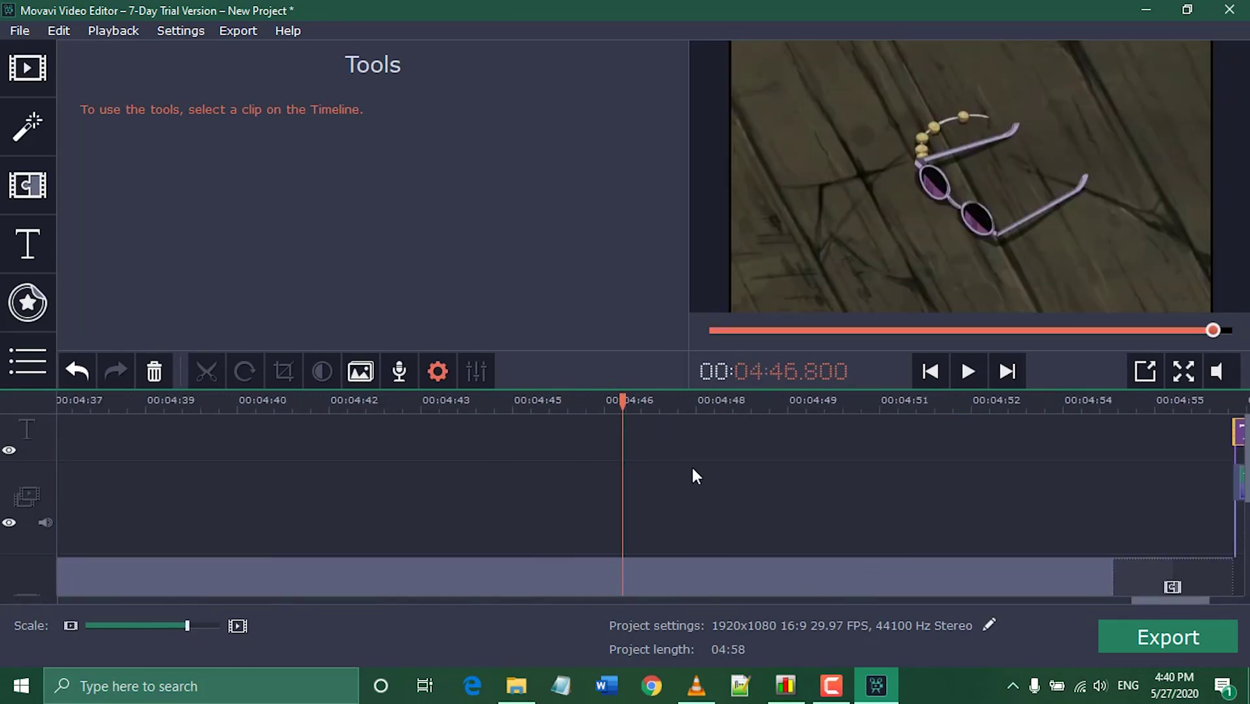
{"action": "mouse_move", "coordinate": [187, 626]}
{"action": "left_mouse_down"}
{"action": "mouse_move", "coordinate": [173, 627]}
{"action": "mouse_move", "coordinate": [197, 626]}
{"action": "left_mouse_up"}
{"action": "left_click", "coordinate": [841, 399]}
{"action": "left_click", "coordinate": [852, 400]}
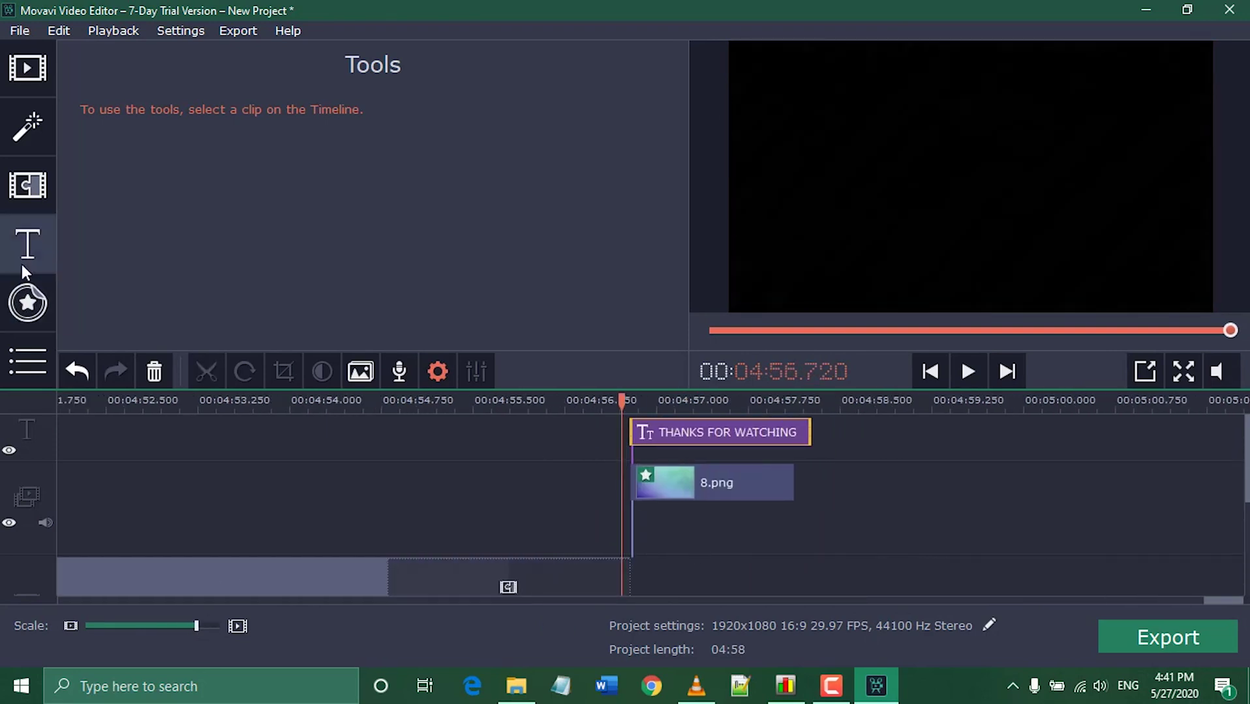
- Browse the built-in effects in the Sounds library
{"action": "left_click", "coordinate": [25, 134]}
{"action": "left_click", "coordinate": [26, 185]}
{"action": "left_click", "coordinate": [27, 127]}
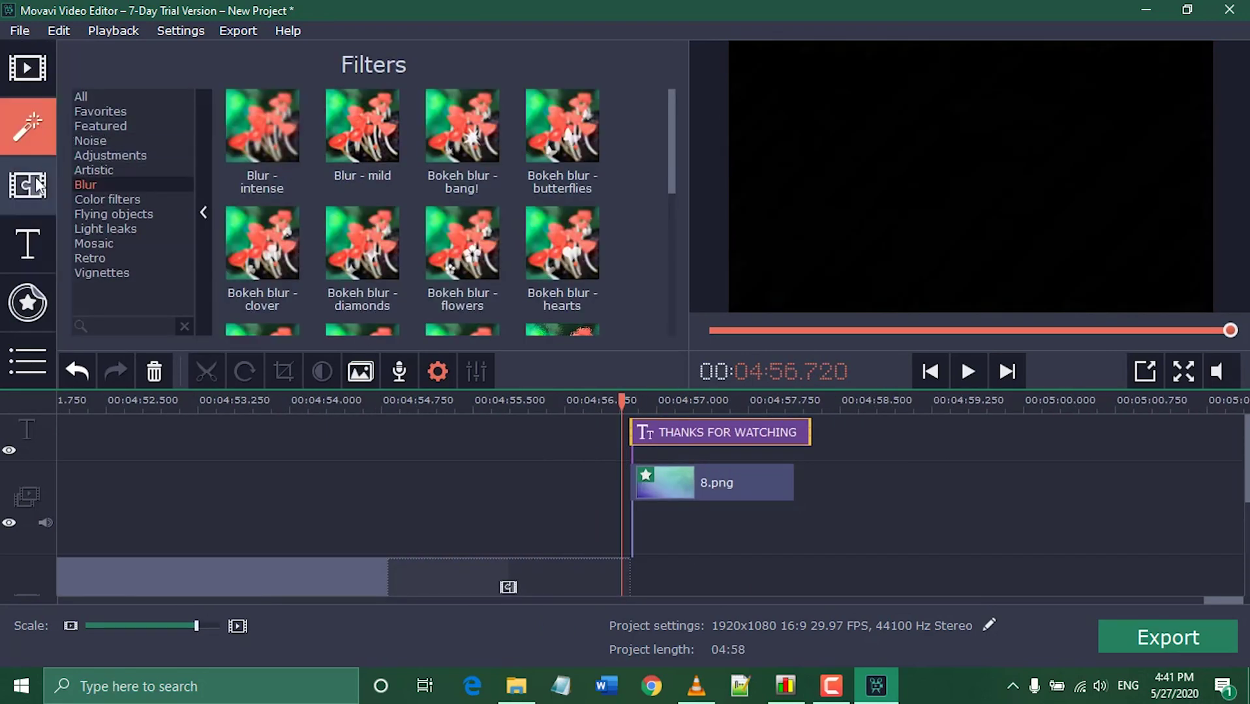
{"action": "left_click", "coordinate": [27, 68]}
{"action": "left_click", "coordinate": [109, 112]}
{"action": "left_click_drag", "start_coordinate": [670, 133], "coordinate": [664, 303]}
{"action": "left_click_drag", "start_coordinate": [666, 319], "coordinate": [664, 198]}
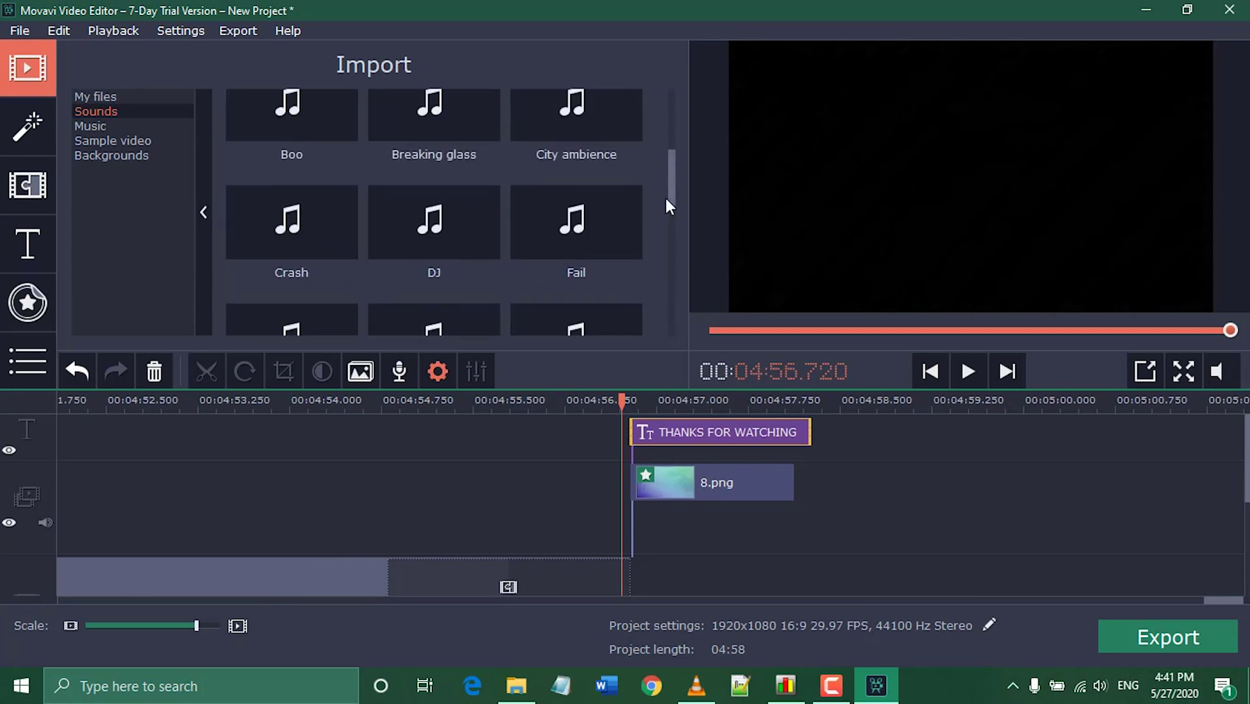
{"action": "left_click_drag", "start_coordinate": [672, 185], "coordinate": [672, 137]}
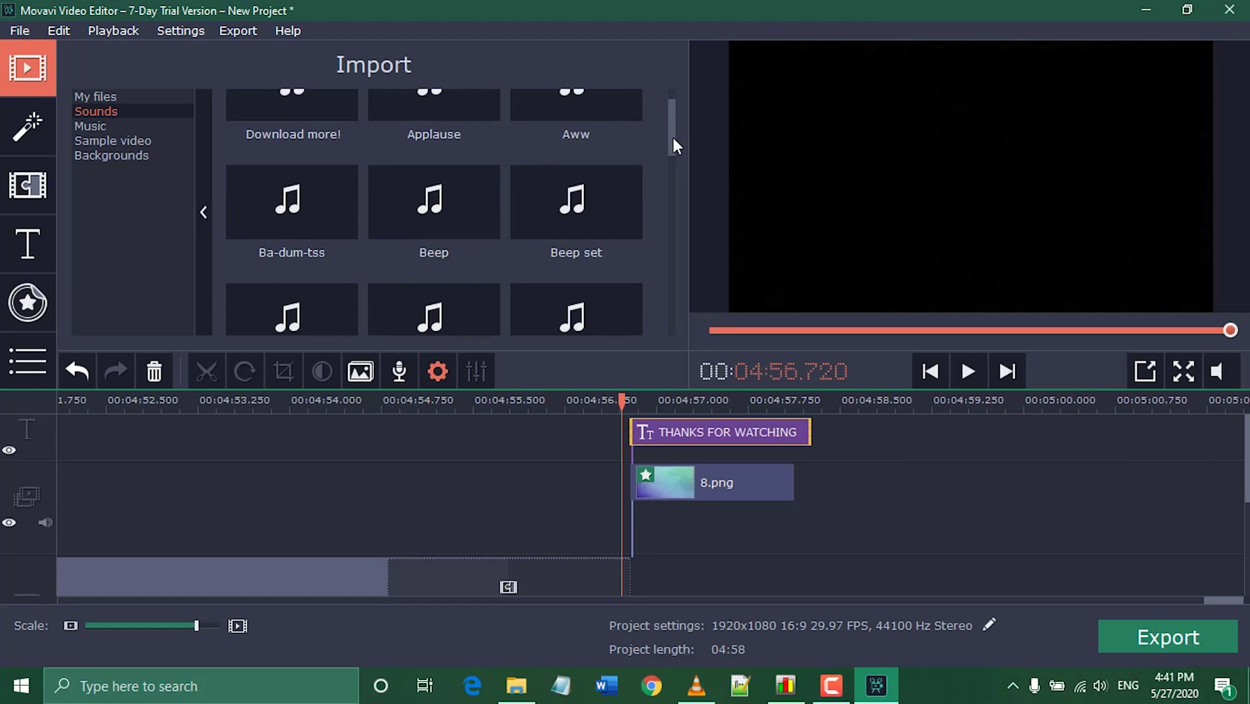
- Preview the Ba-dum-tss and Crash sounds and lower the preview volume to 9%
{"action": "left_click", "coordinate": [315, 206]}
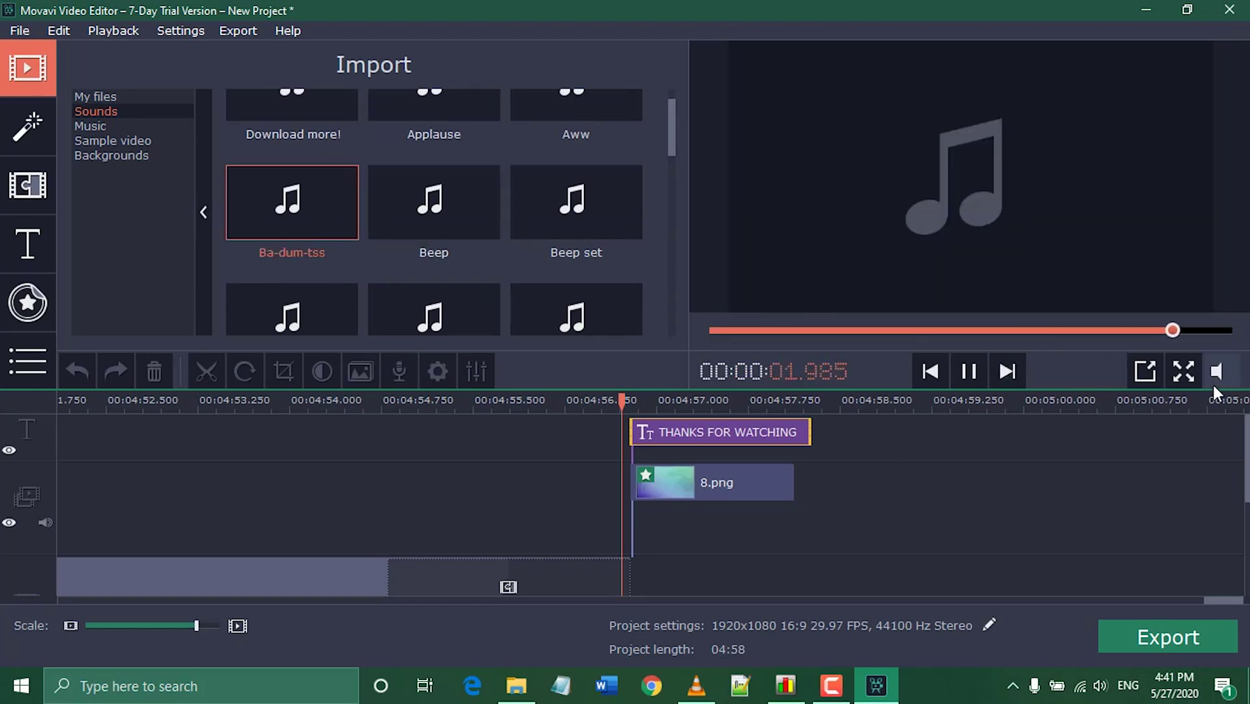
{"action": "mouse_move", "coordinate": [1214, 385]}
{"action": "left_click_drag", "start_coordinate": [1221, 322], "coordinate": [1221, 338]}
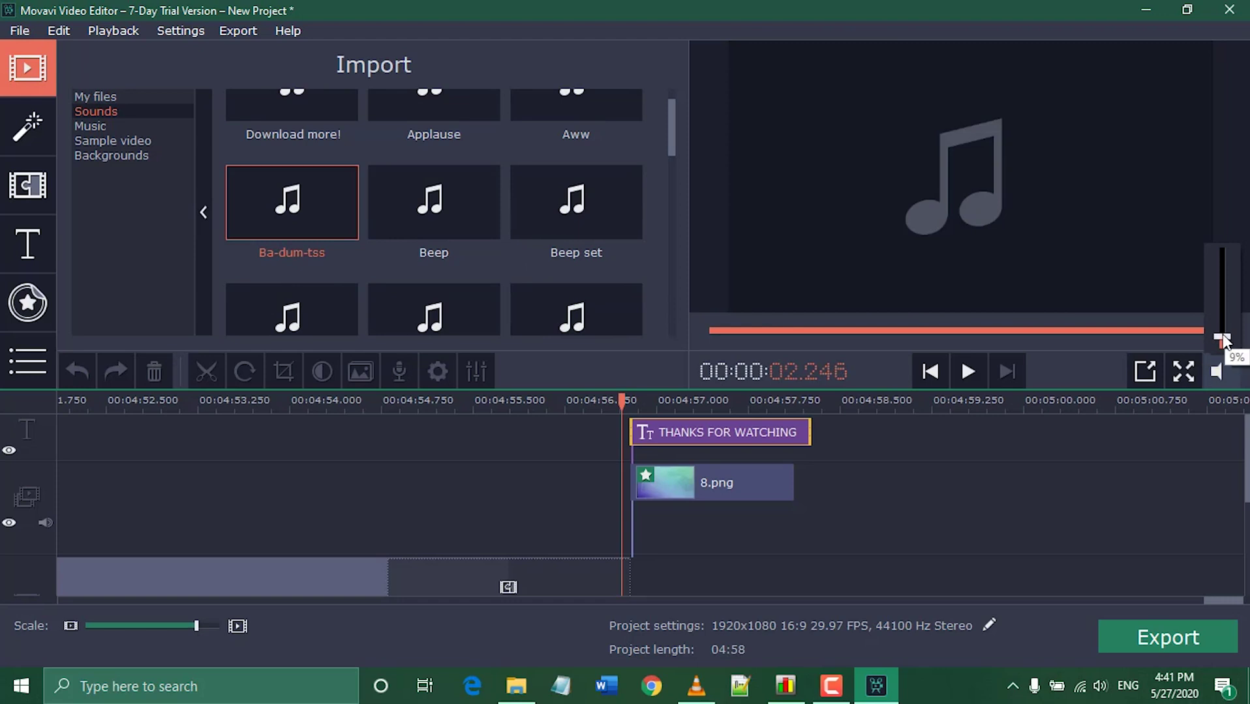
{"action": "left_click_drag", "start_coordinate": [673, 140], "coordinate": [678, 203]}
{"action": "left_click", "coordinate": [329, 202]}
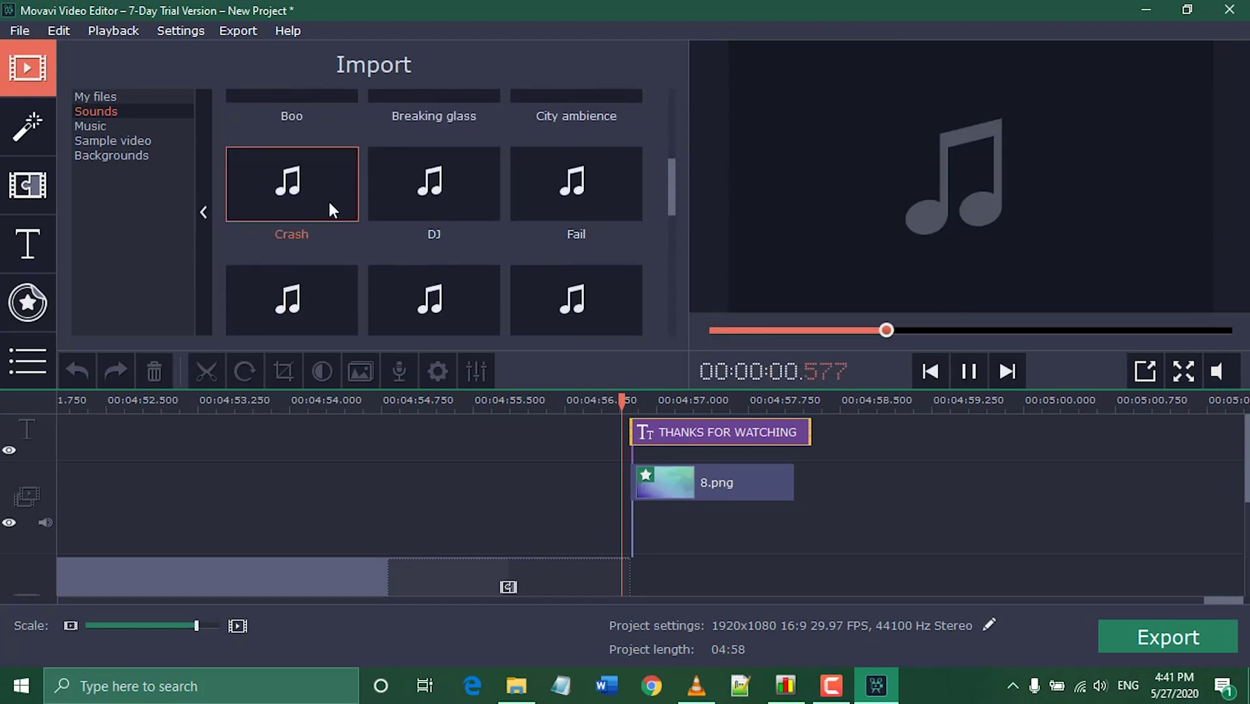
{"action": "scroll", "coordinate": [672, 203], "scroll_direction": "down", "scroll_amount": 1}
- Browse the built-in Music library and preview the Sunrise track
{"action": "left_click", "coordinate": [90, 126]}
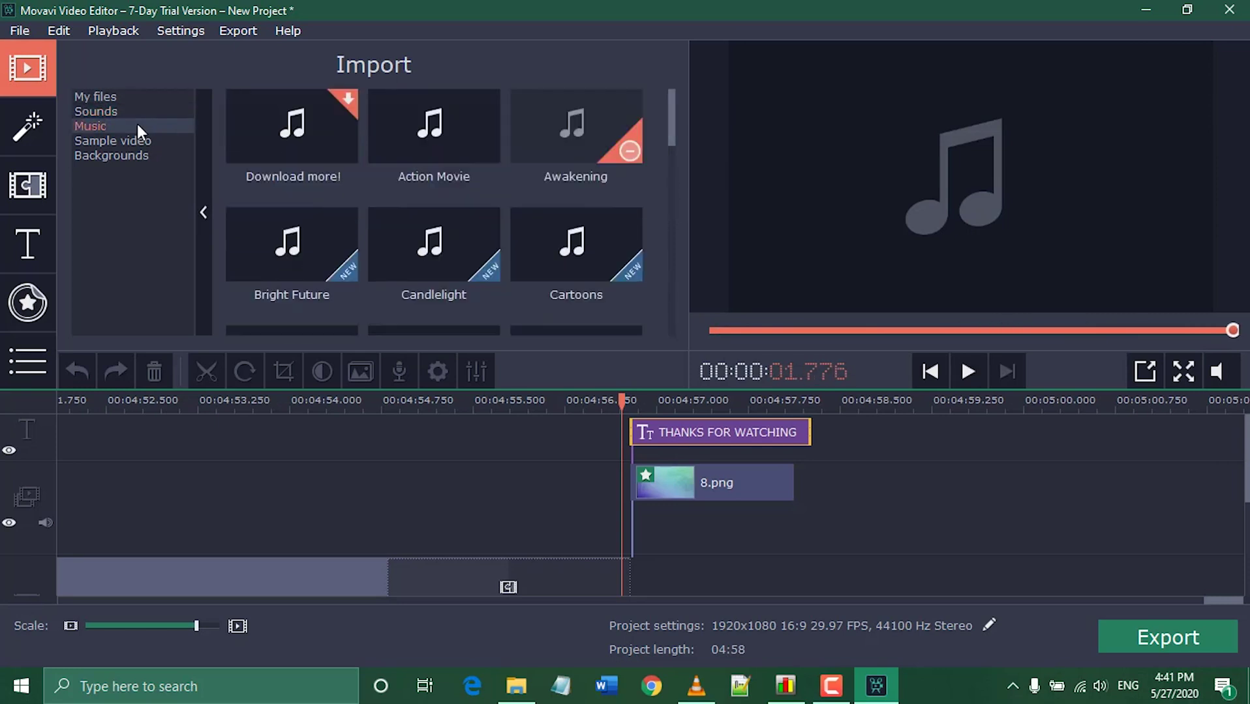
{"action": "left_click_drag", "start_coordinate": [670, 130], "coordinate": [672, 289]}
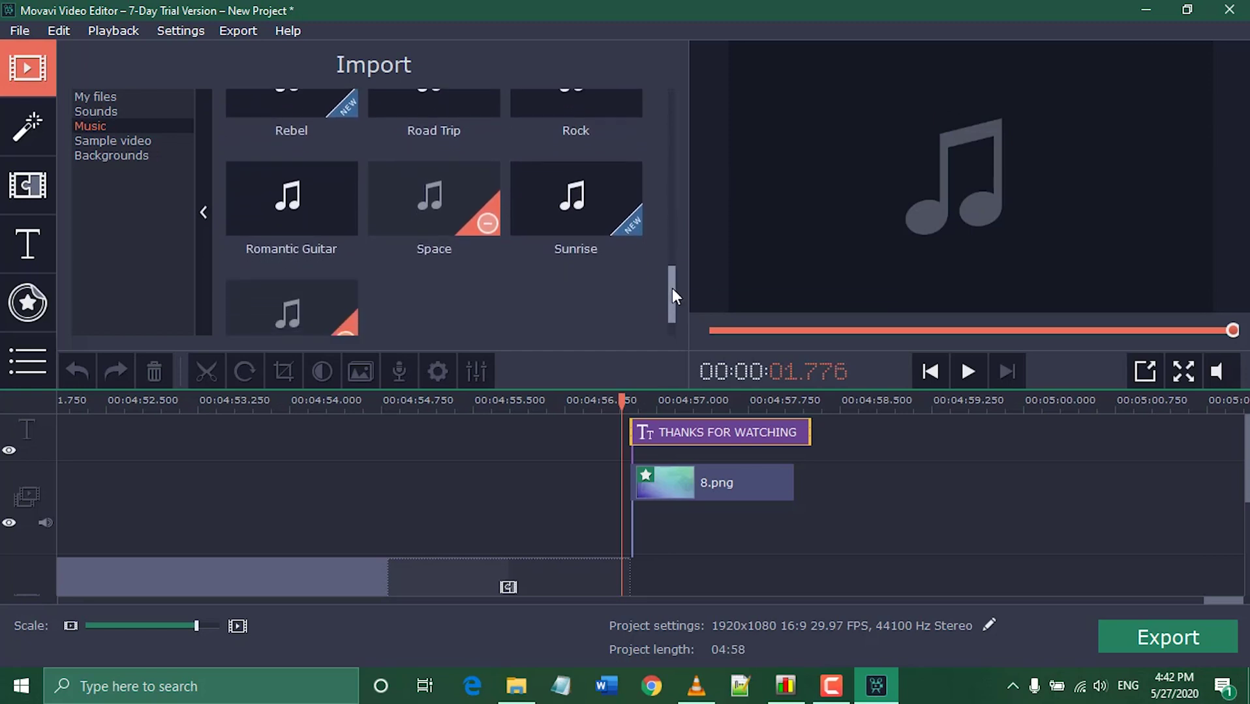
{"action": "left_click", "coordinate": [587, 199]}
{"action": "left_click", "coordinate": [968, 371]}
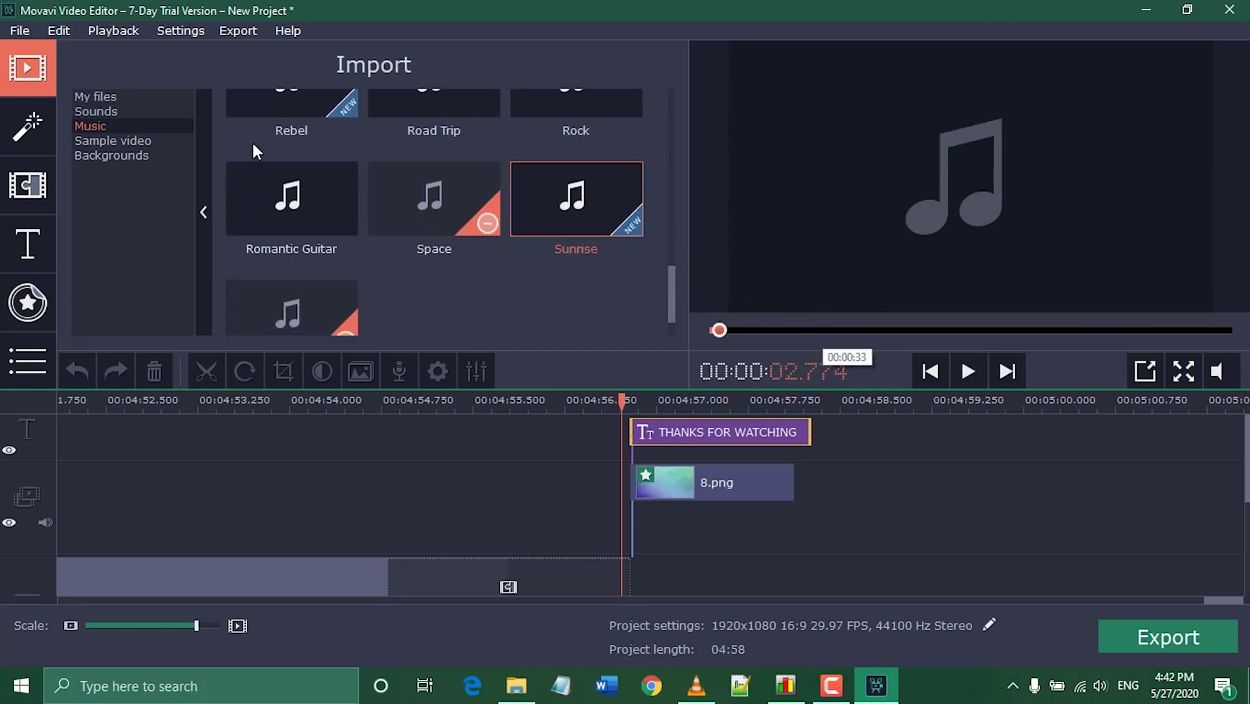
- Audition the Beep, Beep set, Ba-dum-tss, Breaking glass, City ambience and Boo effects from the Sounds library
{"action": "left_click", "coordinate": [146, 111]}
{"action": "scroll", "coordinate": [670, 145], "scroll_direction": "down", "scroll_amount": 2}
{"action": "left_click", "coordinate": [493, 171]}
{"action": "left_click", "coordinate": [525, 171]}
{"action": "left_click", "coordinate": [318, 175]}
{"action": "left_click", "coordinate": [404, 262]}
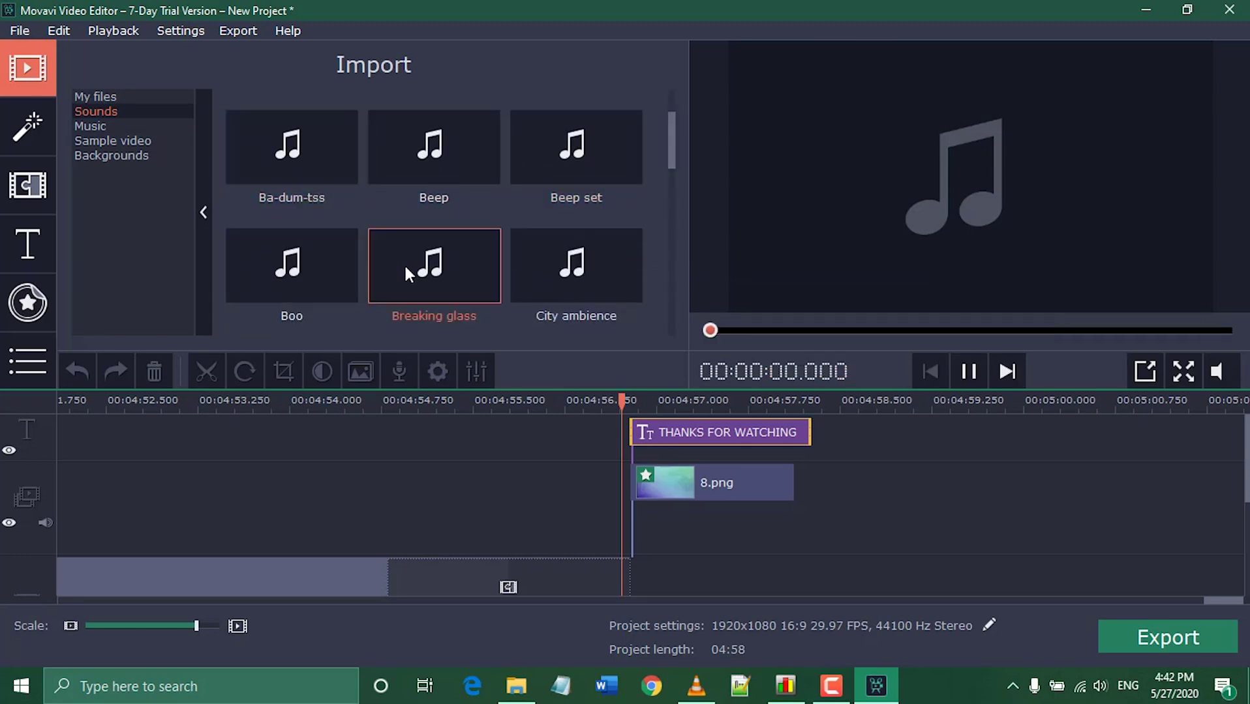
{"action": "left_click", "coordinate": [552, 267]}
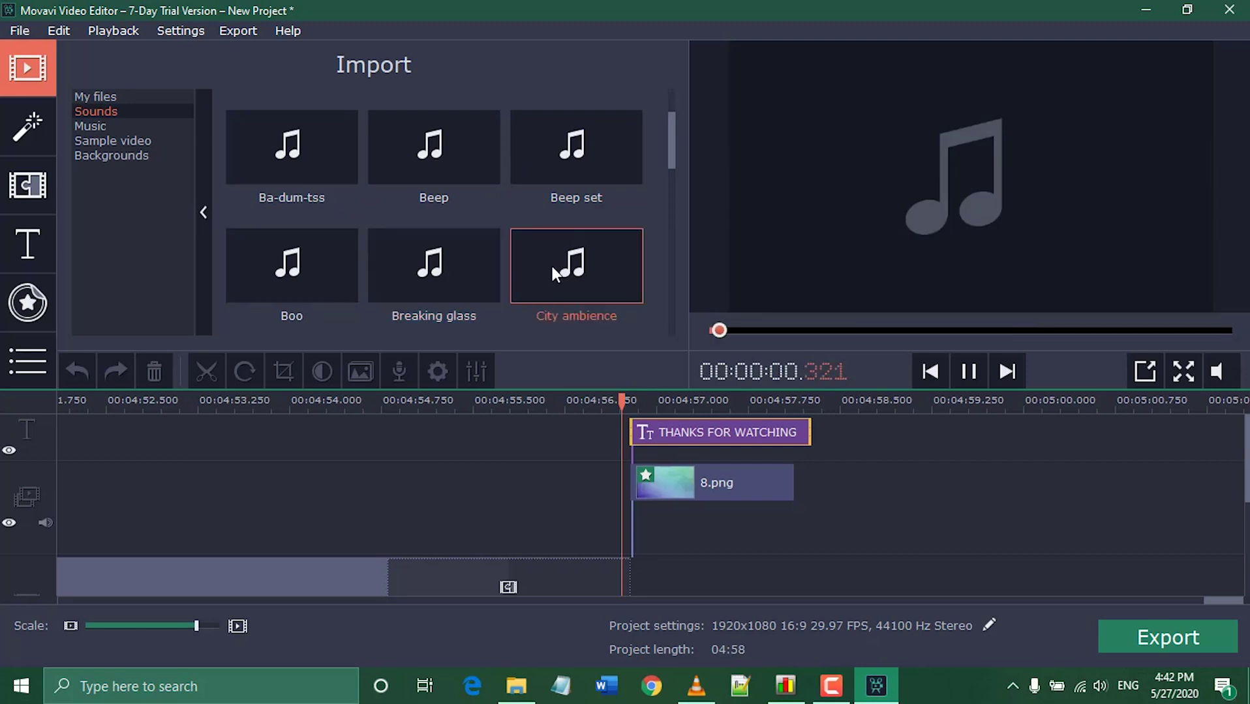
{"action": "left_click", "coordinate": [333, 277]}
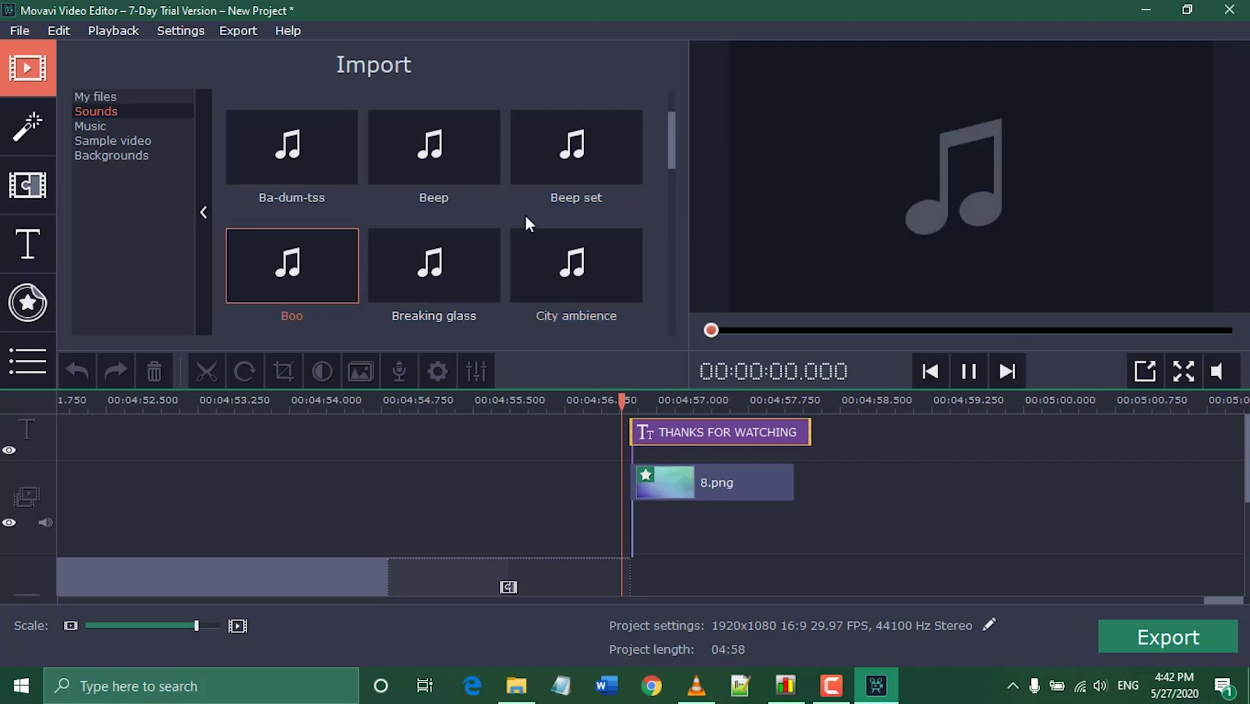
- Audition the DJ, Heartbeat, Gunshot and Keyboard sound effects
{"action": "scroll", "coordinate": [669, 173], "scroll_direction": "down", "scroll_amount": 1}
{"action": "scroll", "coordinate": [667, 196], "scroll_direction": "down", "scroll_amount": 3}
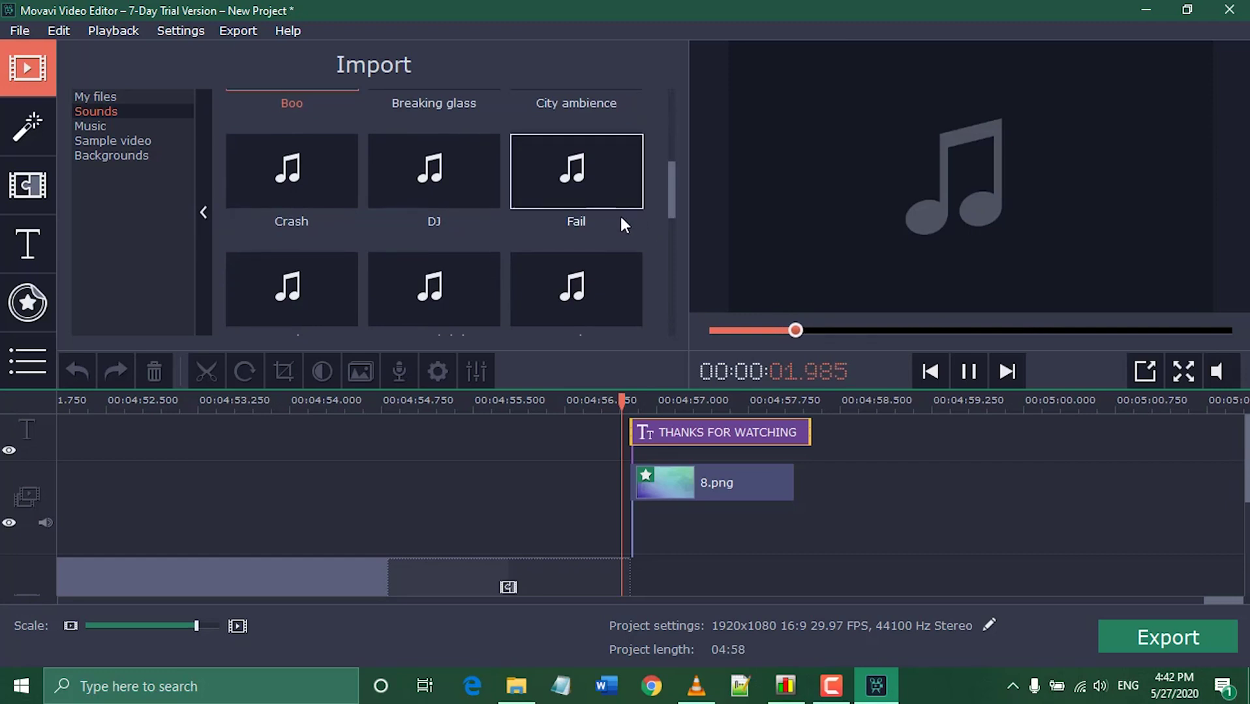
{"action": "left_click", "coordinate": [449, 204]}
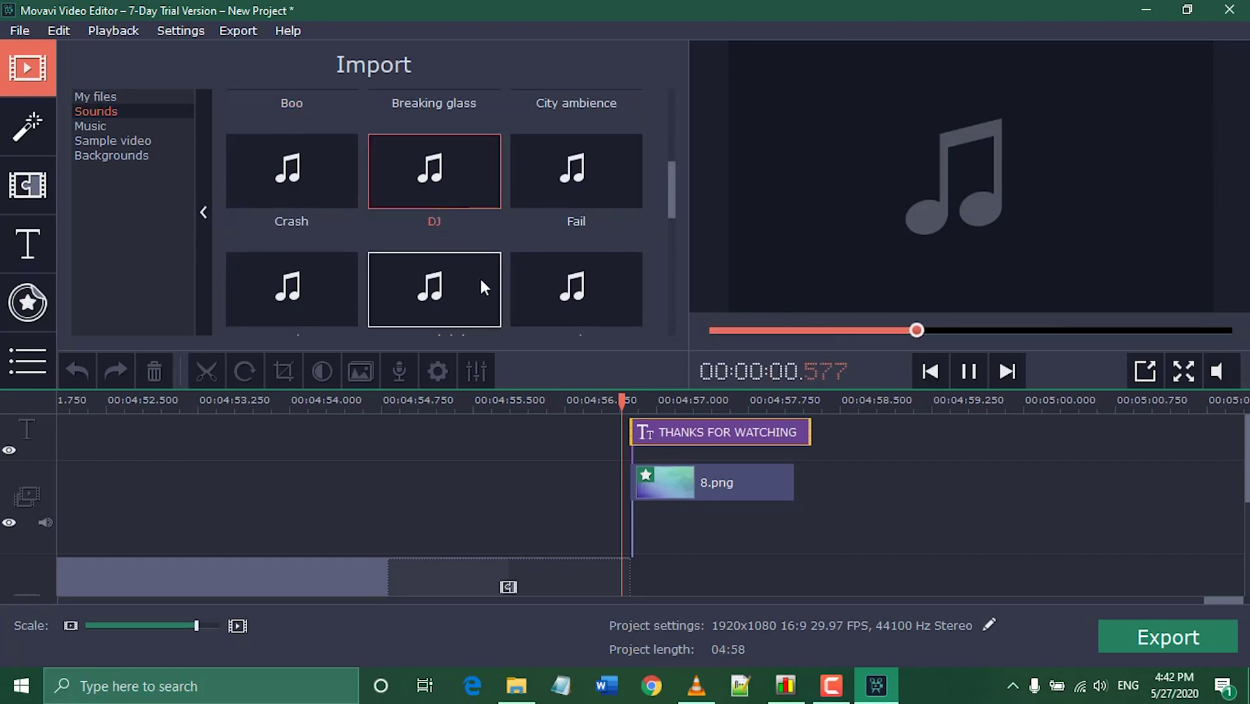
{"action": "scroll", "coordinate": [670, 209], "scroll_direction": "down", "scroll_amount": 3}
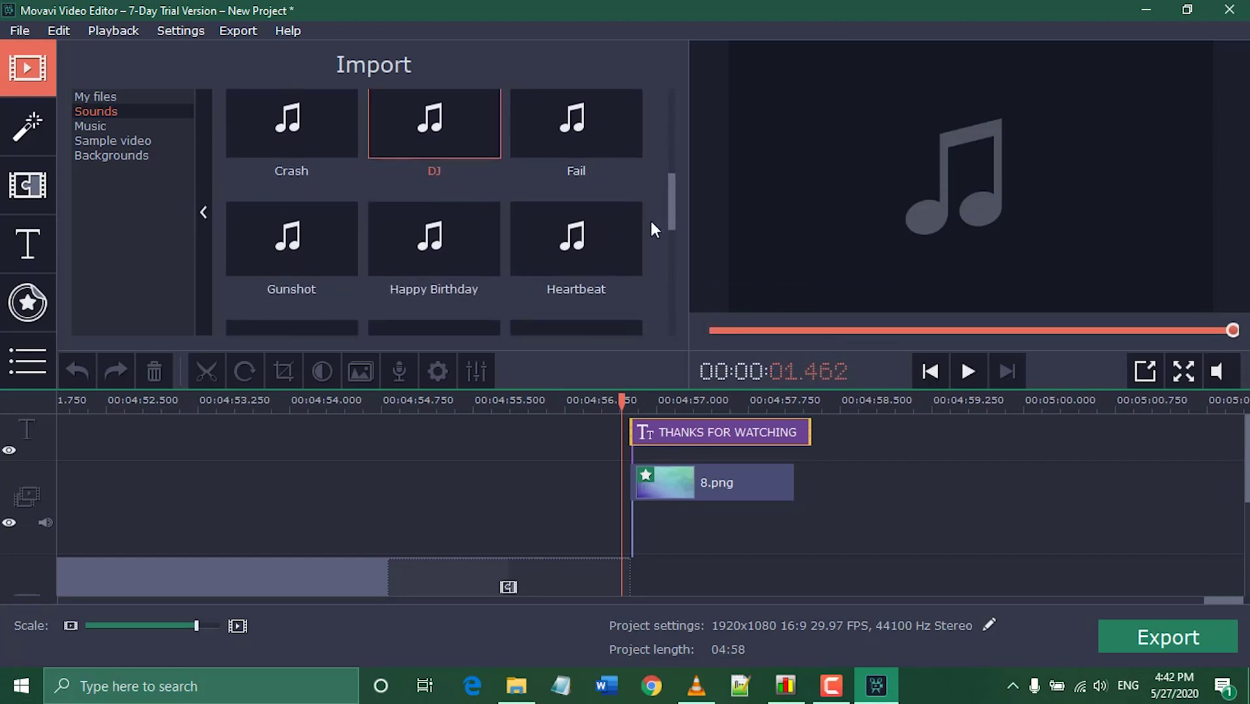
{"action": "left_click", "coordinate": [618, 240]}
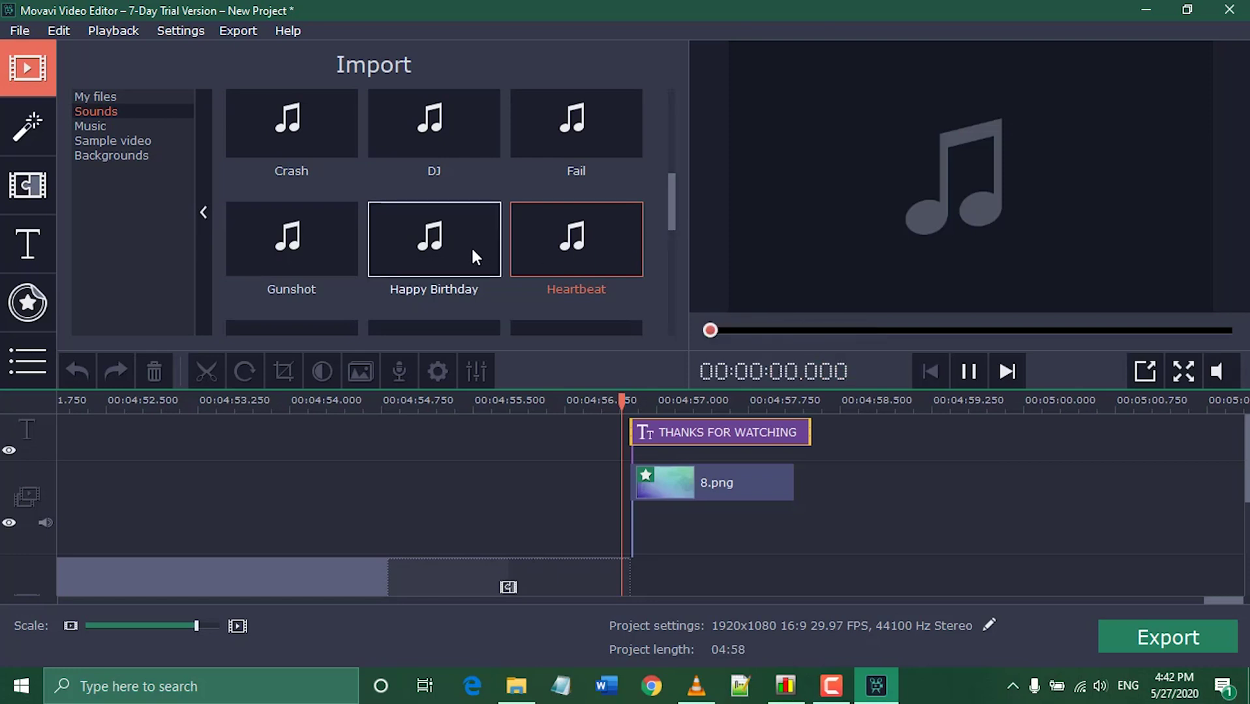
{"action": "left_click", "coordinate": [317, 257]}
{"action": "left_click_drag", "start_coordinate": [669, 218], "coordinate": [676, 246]}
{"action": "left_click", "coordinate": [491, 253]}
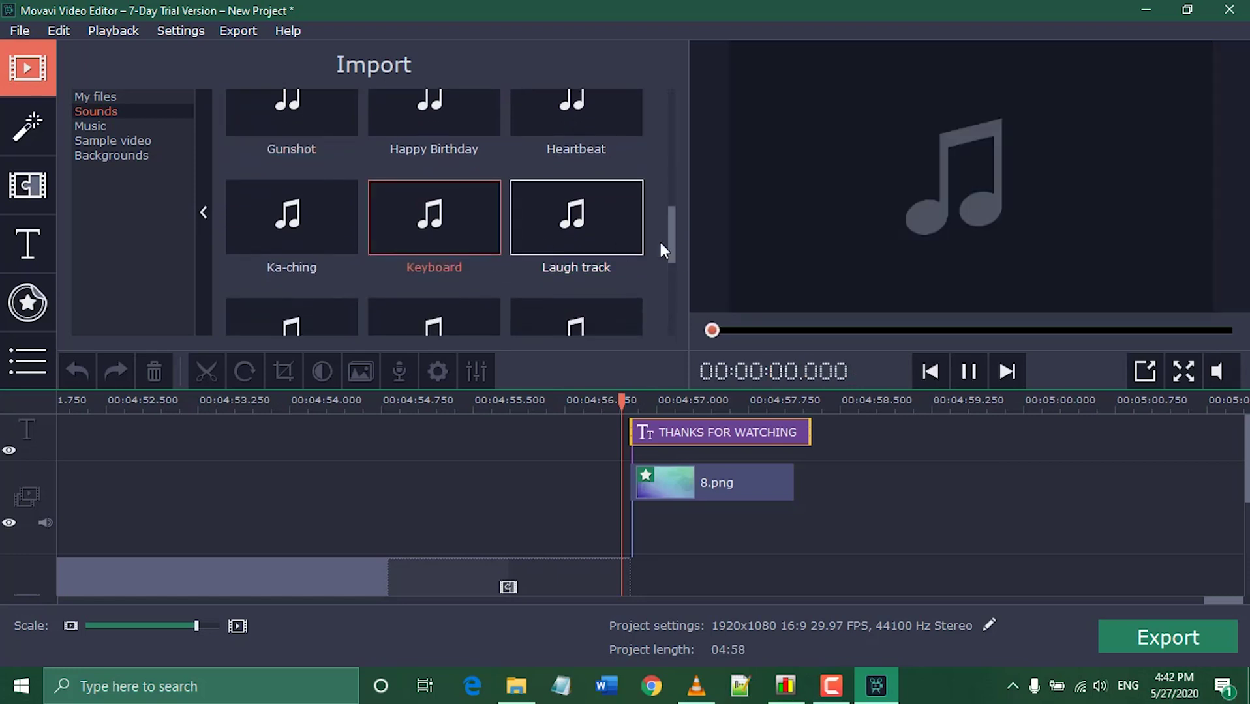
- Add the Keyboard sound to the audio track, starting where the thank-you title begins
{"action": "left_click_drag", "start_coordinate": [434, 218], "coordinate": [655, 521]}
{"action": "left_click_drag", "start_coordinate": [196, 626], "coordinate": [152, 623]}
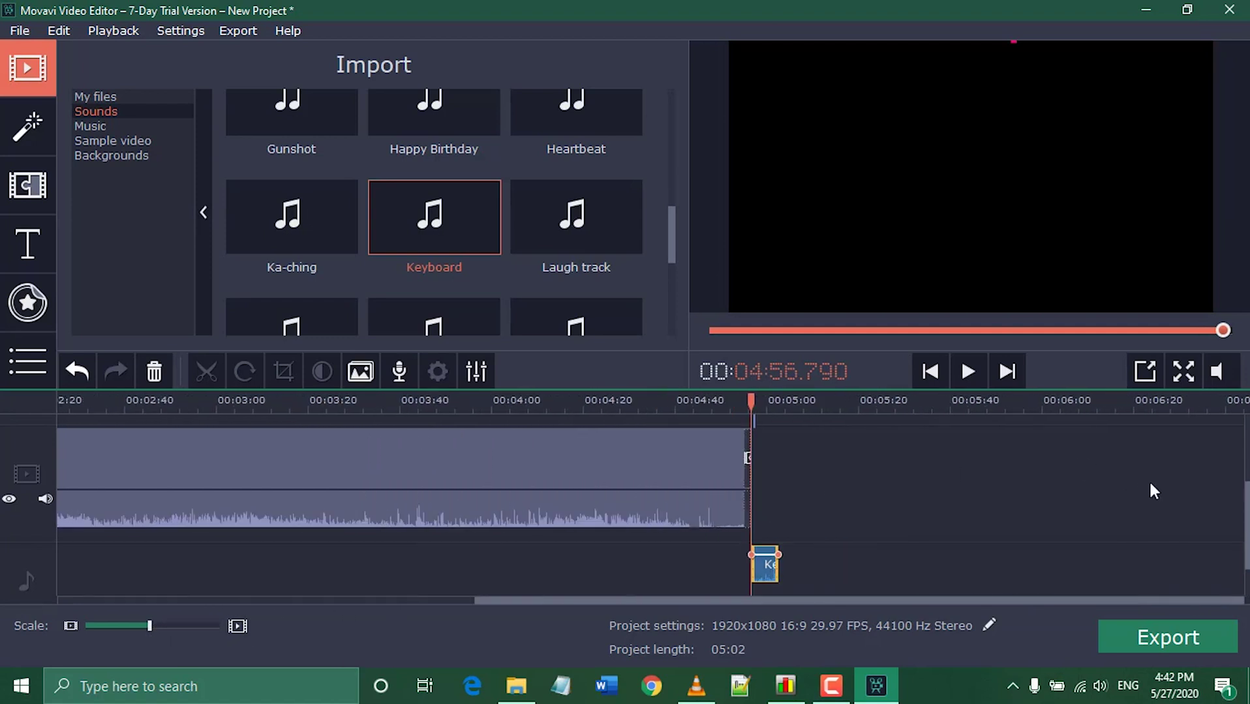
{"action": "scroll", "coordinate": [1153, 492], "scroll_direction": "up", "scroll_amount": 3}
- Trim the end of the Keyboard sound to line up with the end of the THANKS FOR WATCHING title
{"action": "left_click_drag", "start_coordinate": [150, 625], "coordinate": [191, 625]}
{"action": "left_click_drag", "start_coordinate": [1247, 459], "coordinate": [1247, 487]}
{"action": "scroll", "coordinate": [1096, 586], "scroll_direction": "down", "scroll_amount": 1}
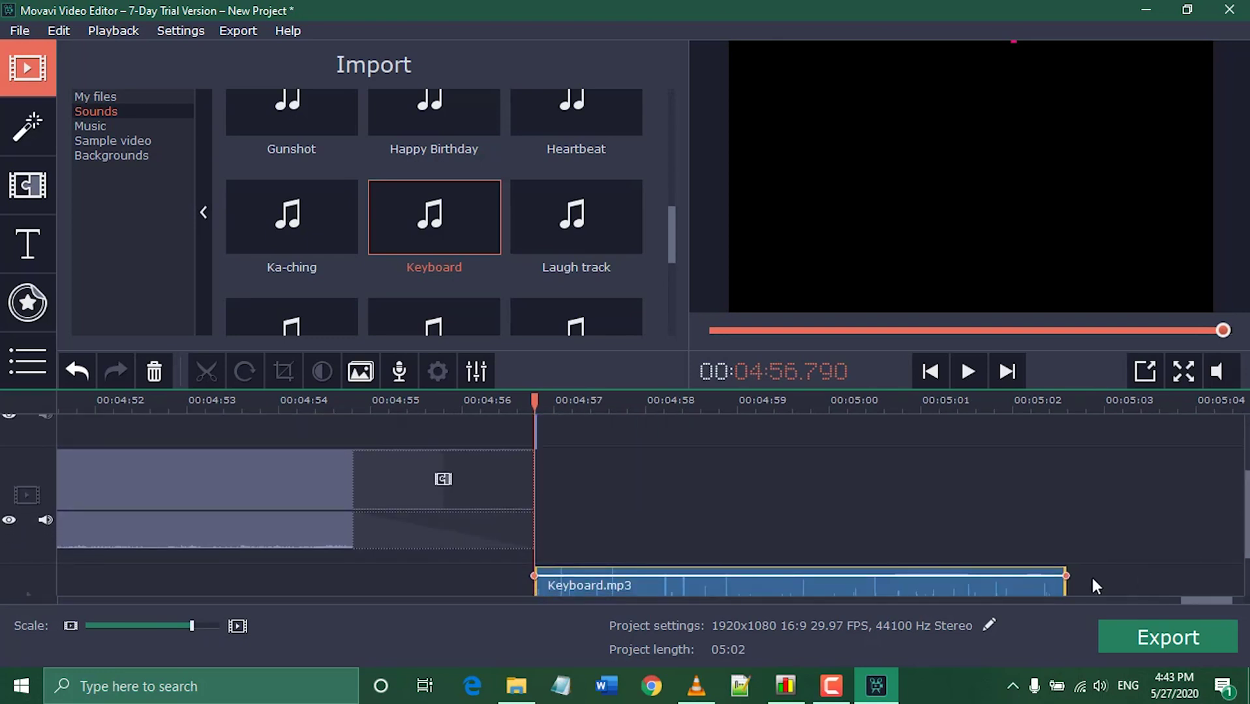
{"action": "left_click_drag", "start_coordinate": [1064, 573], "coordinate": [661, 574]}
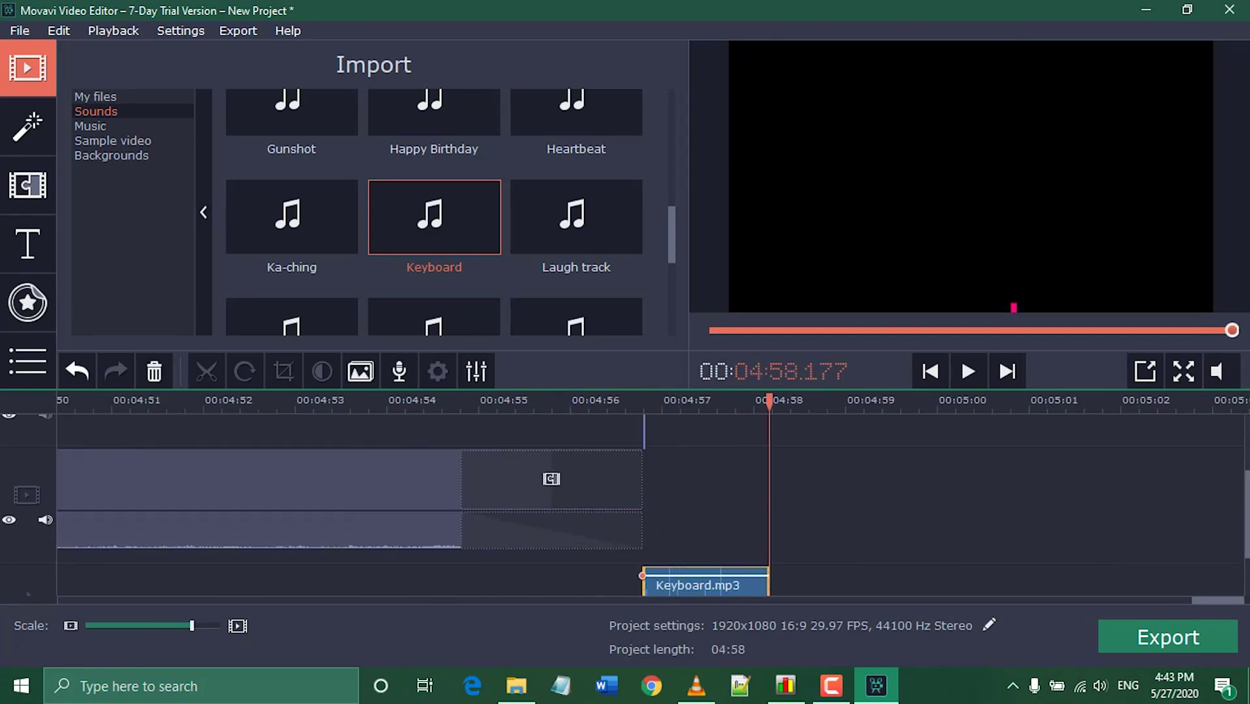
{"action": "left_click_drag", "start_coordinate": [769, 401], "coordinate": [780, 401]}
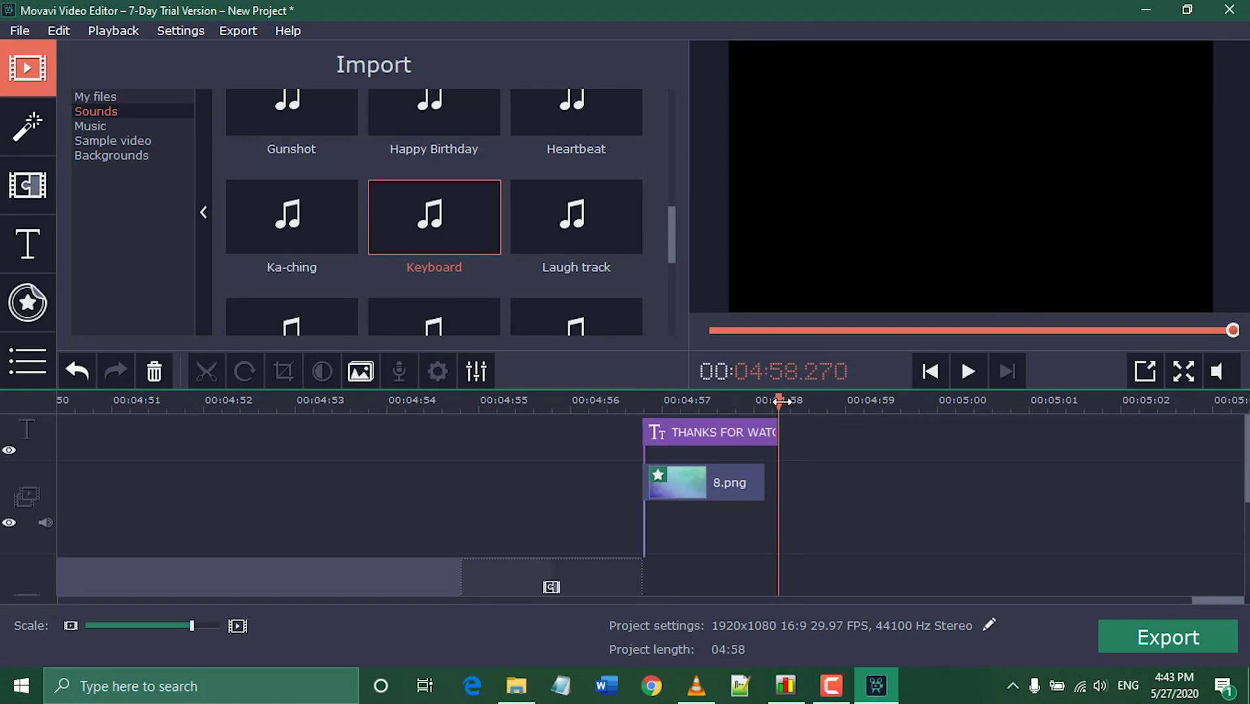
{"action": "left_click_drag", "start_coordinate": [1247, 457], "coordinate": [1247, 549]}
{"action": "left_click_drag", "start_coordinate": [772, 519], "coordinate": [780, 517]}
{"action": "left_click_drag", "start_coordinate": [1247, 551], "coordinate": [1247, 460]}
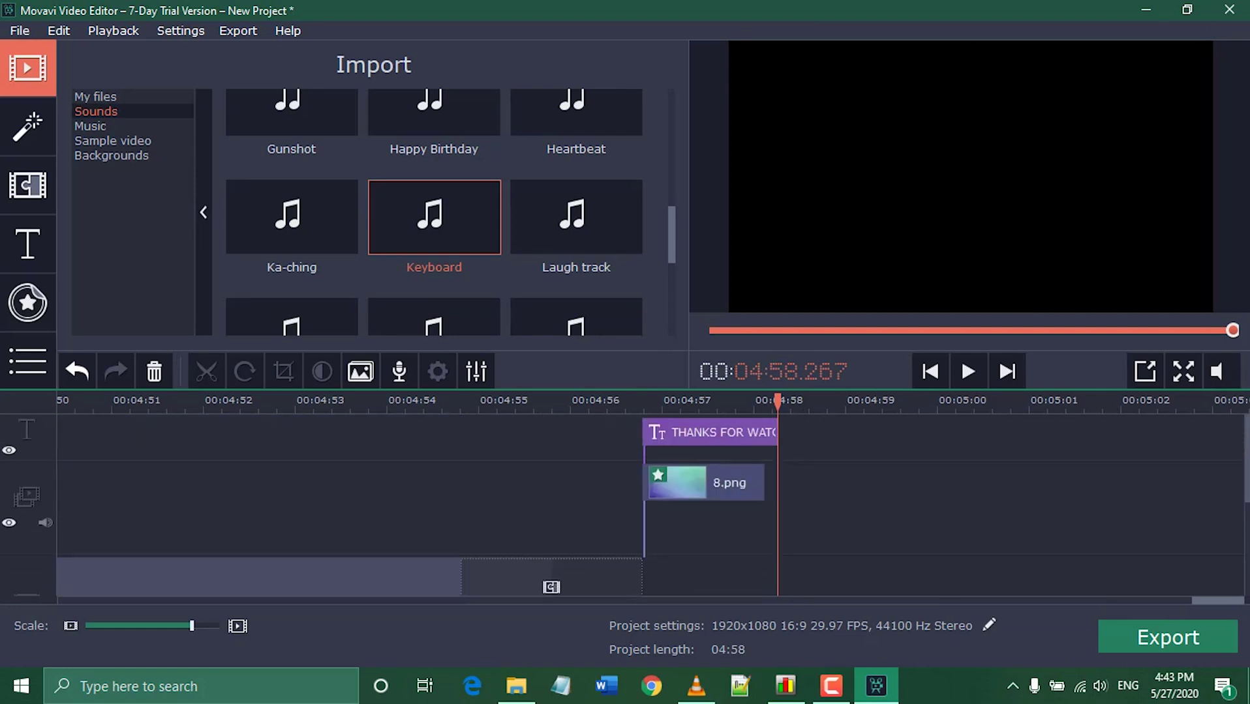
- Play back the closing transition and thank-you title, continuing into the opening of the video
{"action": "left_click_drag", "start_coordinate": [191, 626], "coordinate": [158, 627]}
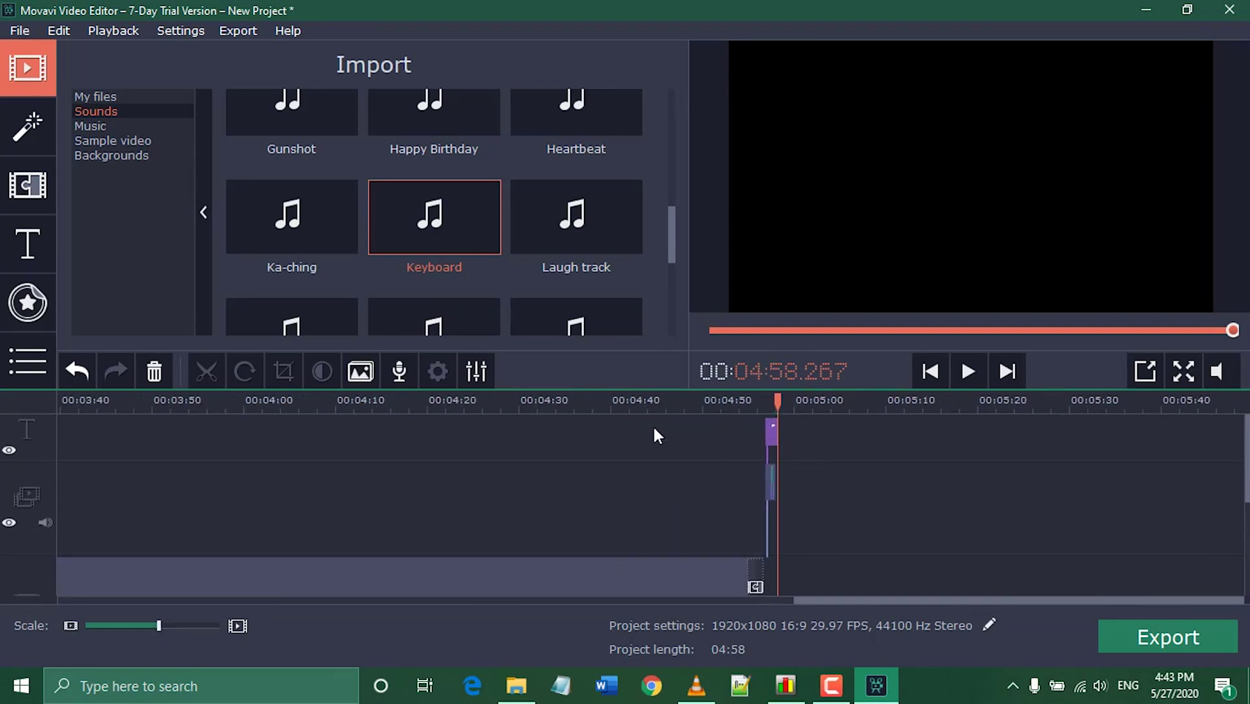
{"action": "left_click", "coordinate": [738, 408]}
{"action": "left_click", "coordinate": [965, 373]}
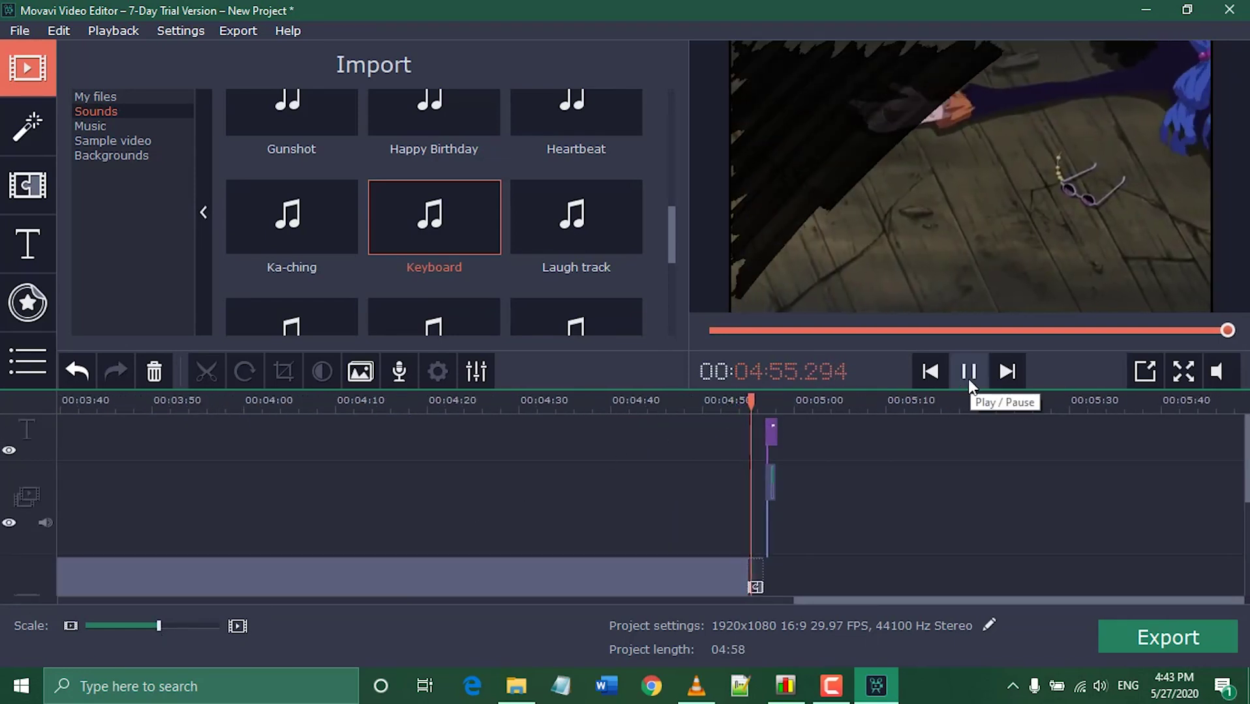
{"action": "left_click", "coordinate": [968, 373]}
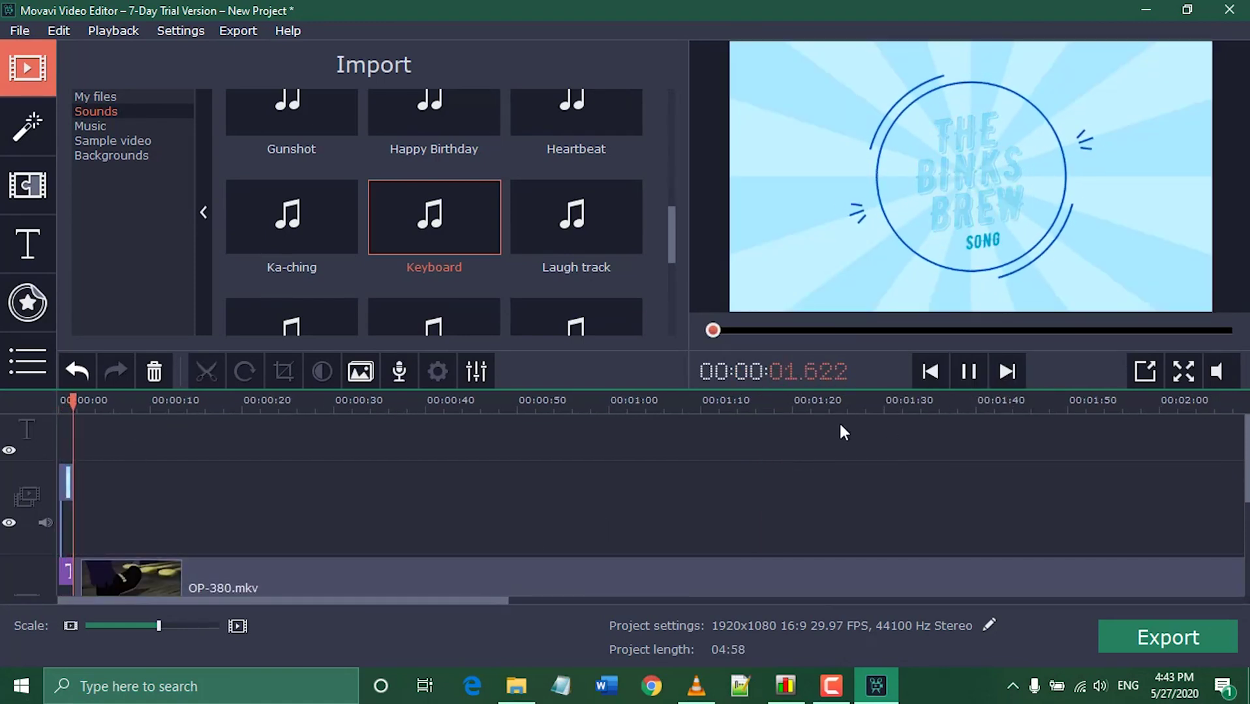
{"action": "left_click", "coordinate": [969, 373]}
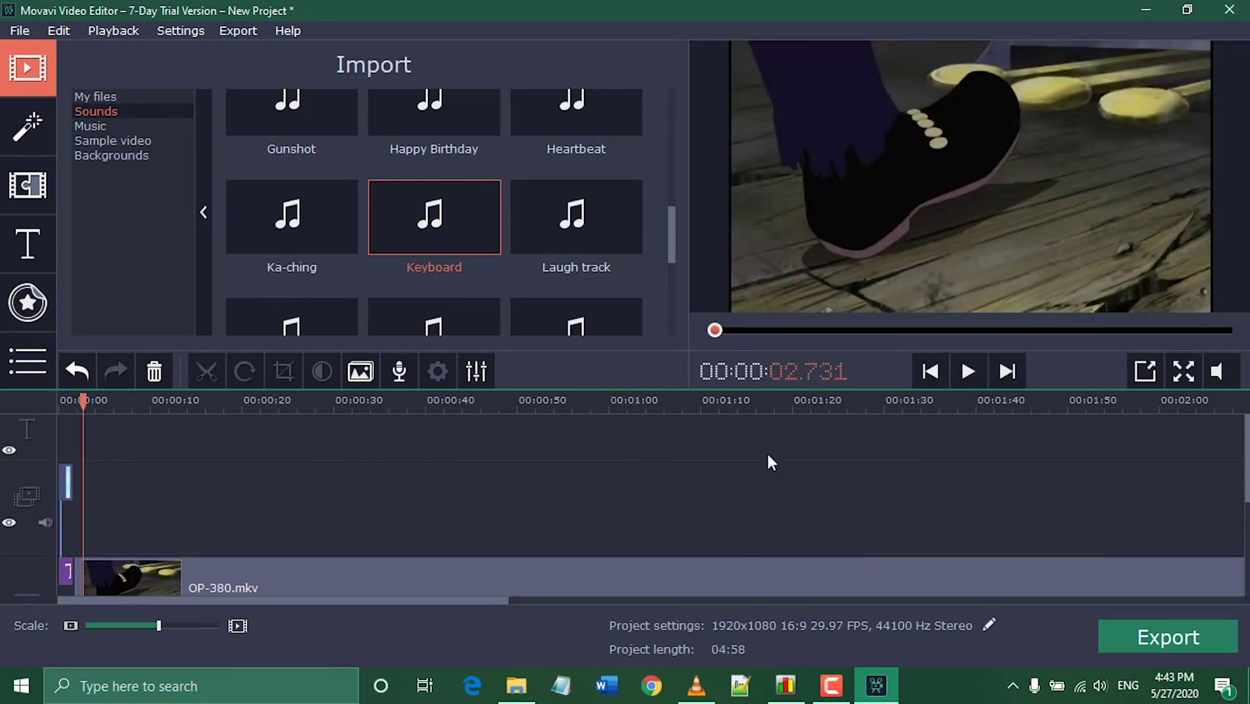
- Extend the THANKS FOR WATCHING title and the 8.png background so both end at about 04:59
{"action": "left_click_drag", "start_coordinate": [159, 627], "coordinate": [207, 626]}
{"action": "left_click", "coordinate": [363, 403]}
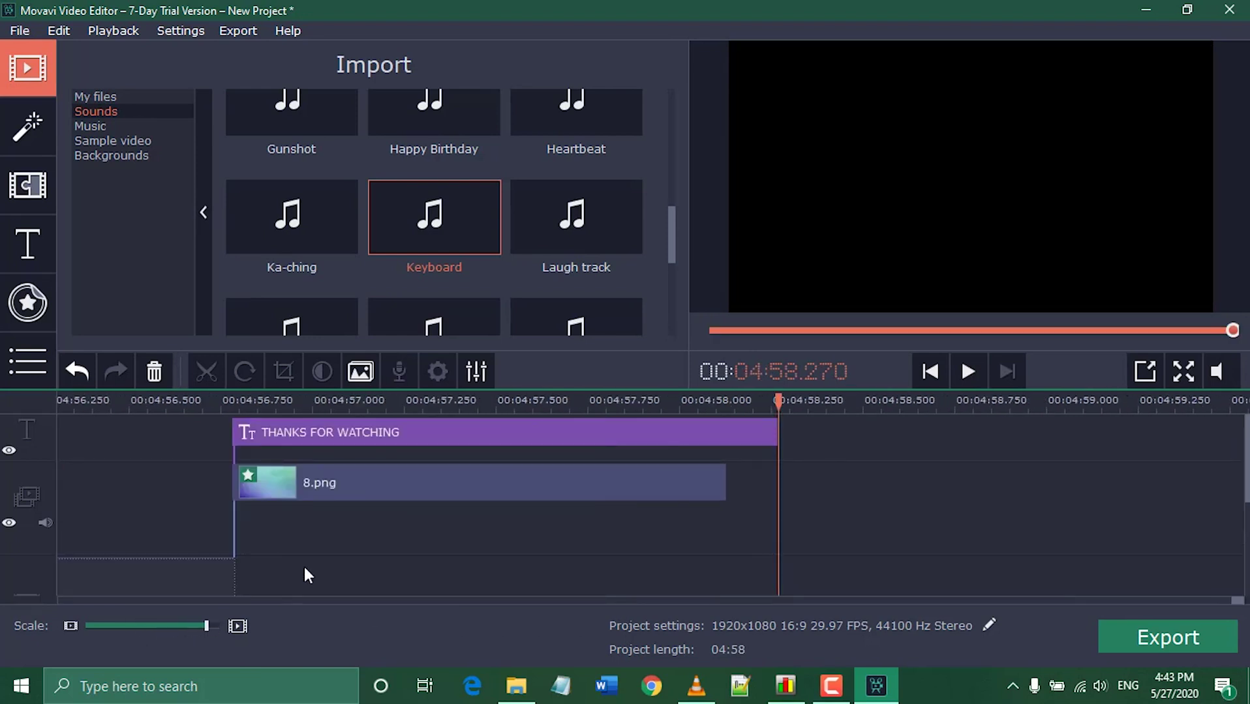
{"action": "left_click", "coordinate": [663, 434]}
{"action": "left_click_drag", "start_coordinate": [778, 433], "coordinate": [1048, 433]}
{"action": "left_click", "coordinate": [974, 402]}
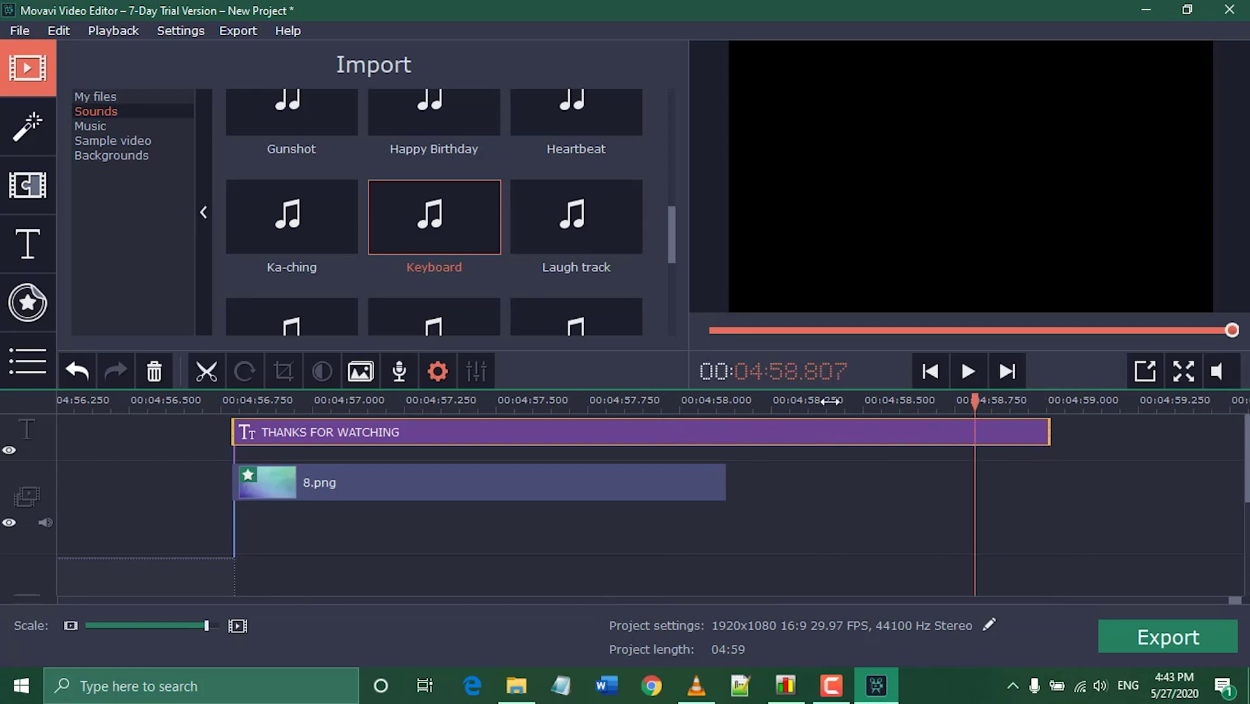
{"action": "left_click_drag", "start_coordinate": [721, 487], "coordinate": [1045, 497]}
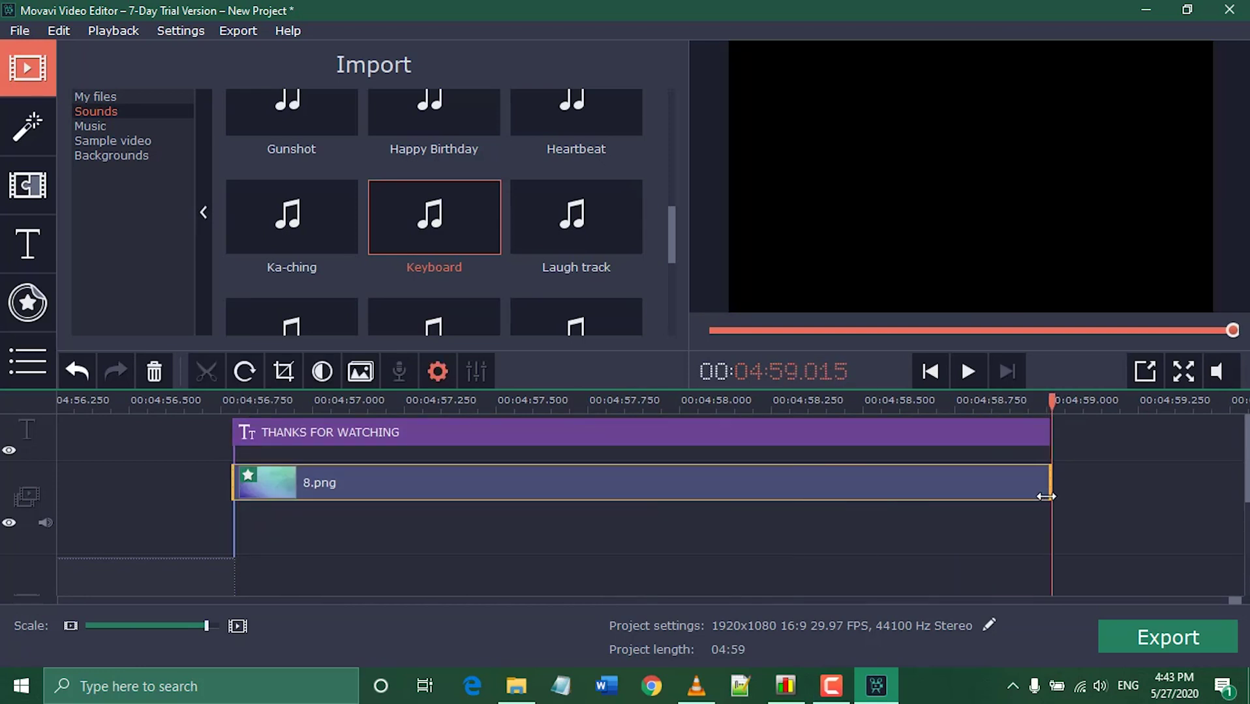
- Extend the Keyboard sound to end together with the lengthened title and background
{"action": "scroll", "coordinate": [1045, 497], "scroll_direction": "down", "scroll_amount": 3}
{"action": "left_click_drag", "start_coordinate": [777, 573], "coordinate": [1052, 566]}
{"action": "scroll", "coordinate": [1018, 572], "scroll_direction": "up", "scroll_amount": 3}
{"action": "scroll", "coordinate": [1018, 573], "scroll_direction": "down", "scroll_amount": 3}
{"action": "scroll", "coordinate": [224, 442], "scroll_direction": "up", "scroll_amount": 3}
- Play back the lengthened thank-you title and the closing transition before it
{"action": "left_click", "coordinate": [221, 414]}
{"action": "key", "text": "space"}
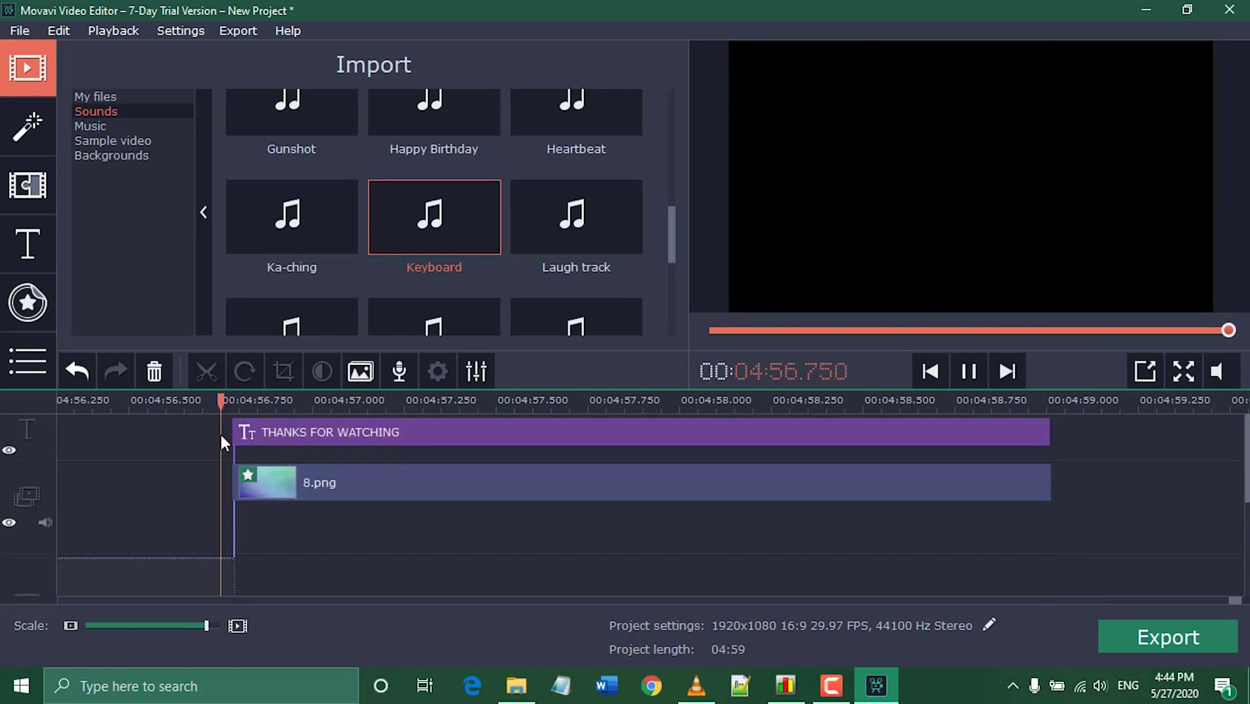
{"action": "key", "text": "space"}
{"action": "left_click_drag", "start_coordinate": [206, 626], "coordinate": [195, 627]}
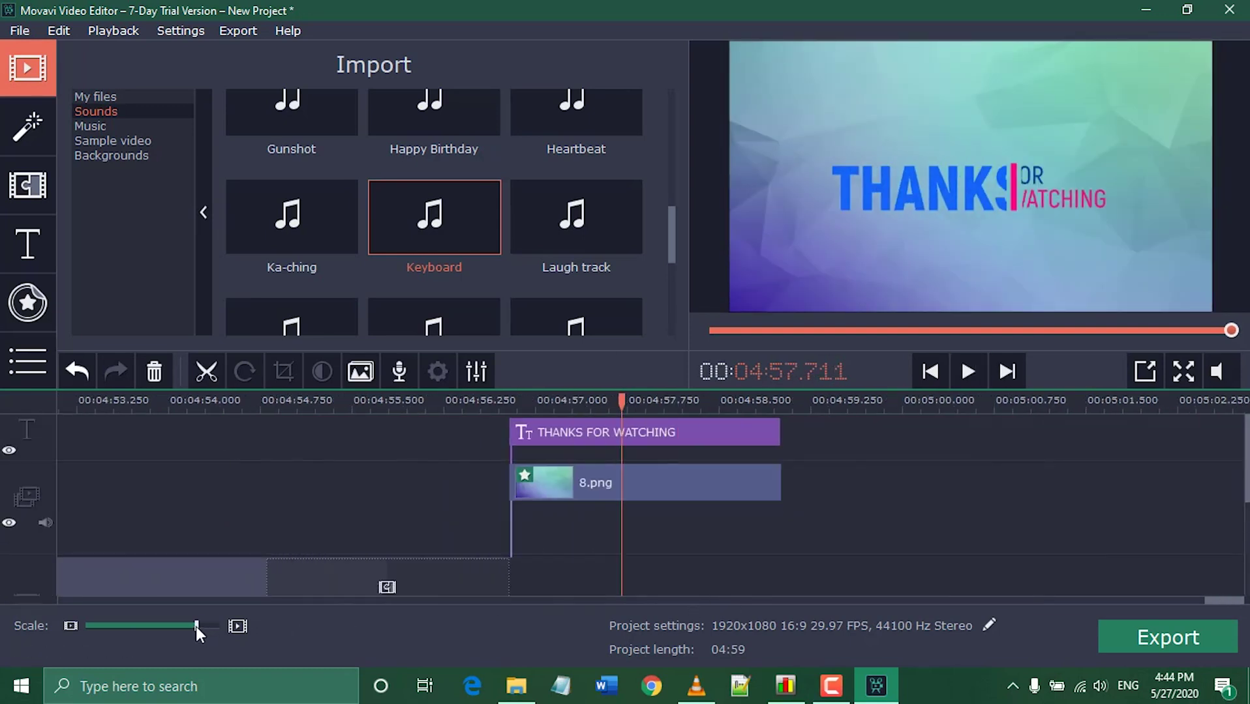
{"action": "left_click", "coordinate": [206, 399]}
{"action": "key", "text": "space"}
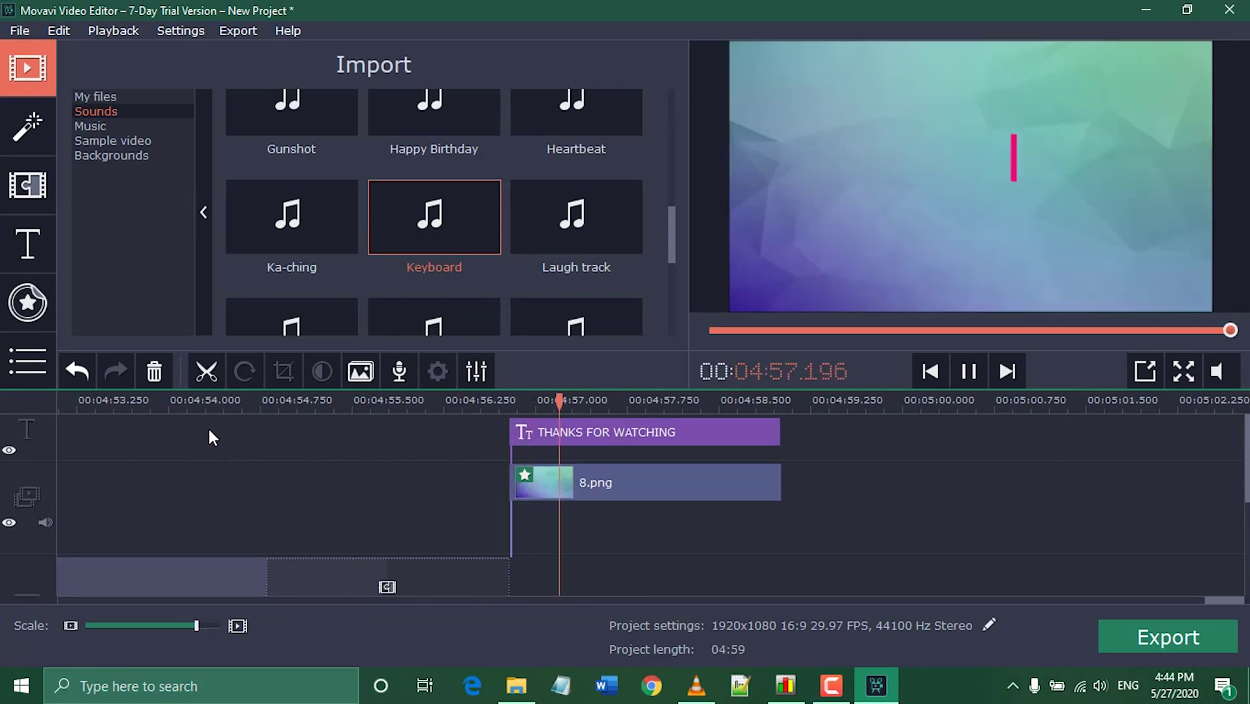
- Replay the thank-you title and the opening THE BINKS BREW SONG title, and view the OP-380 clip's audio on the timeline
{"action": "left_click_drag", "start_coordinate": [774, 404], "coordinate": [506, 409]}
{"action": "key", "text": "space"}
{"action": "key", "text": "space"}
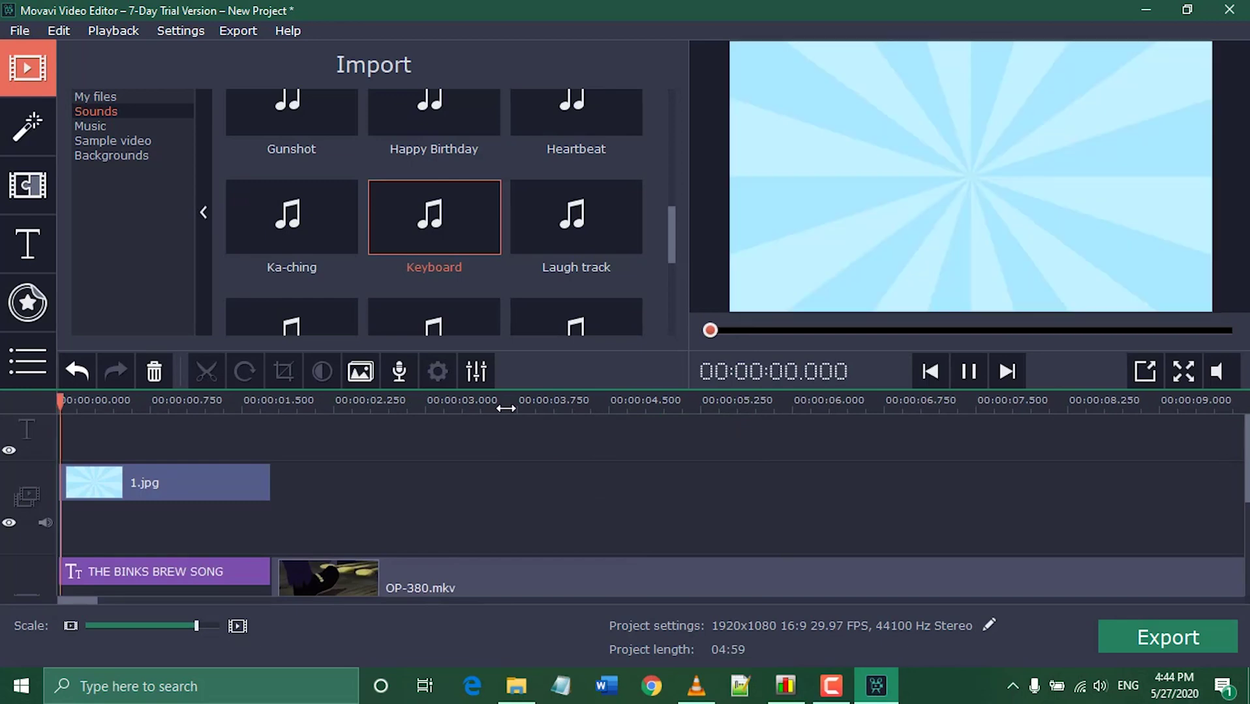
{"action": "key", "text": "space"}
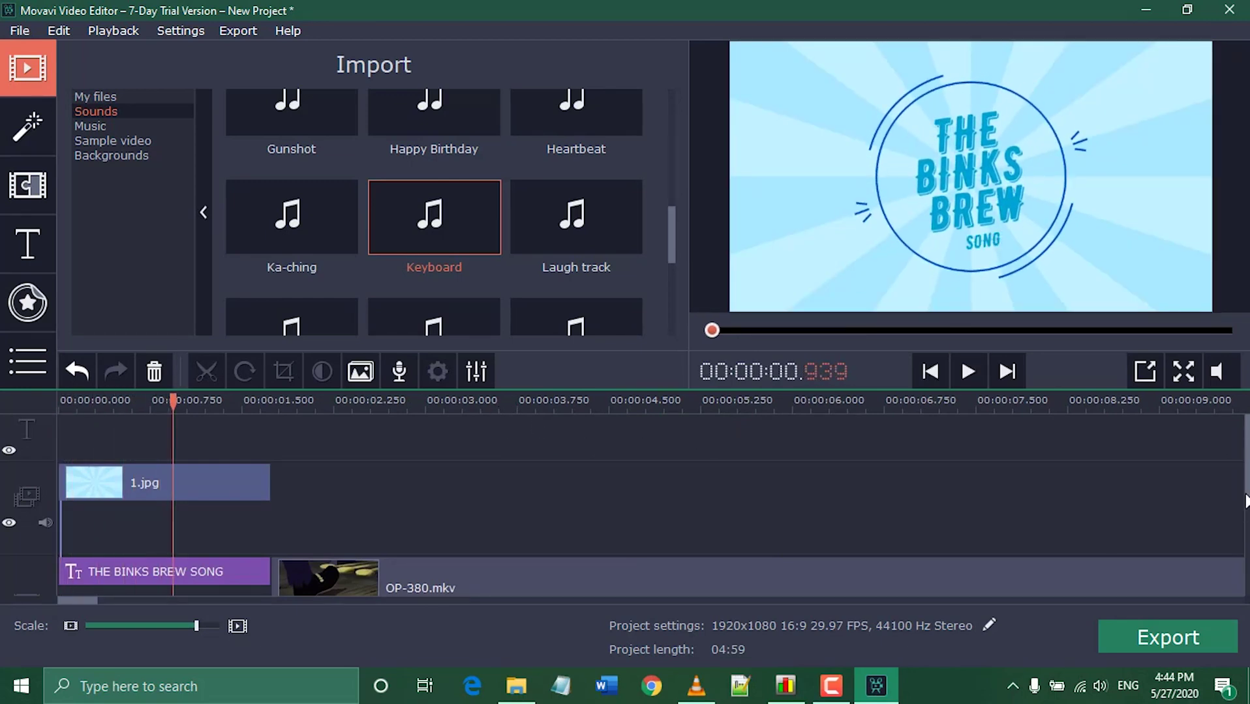
{"action": "scroll", "coordinate": [1246, 502], "scroll_direction": "down", "scroll_amount": 3}
{"action": "left_click", "coordinate": [163, 627]}
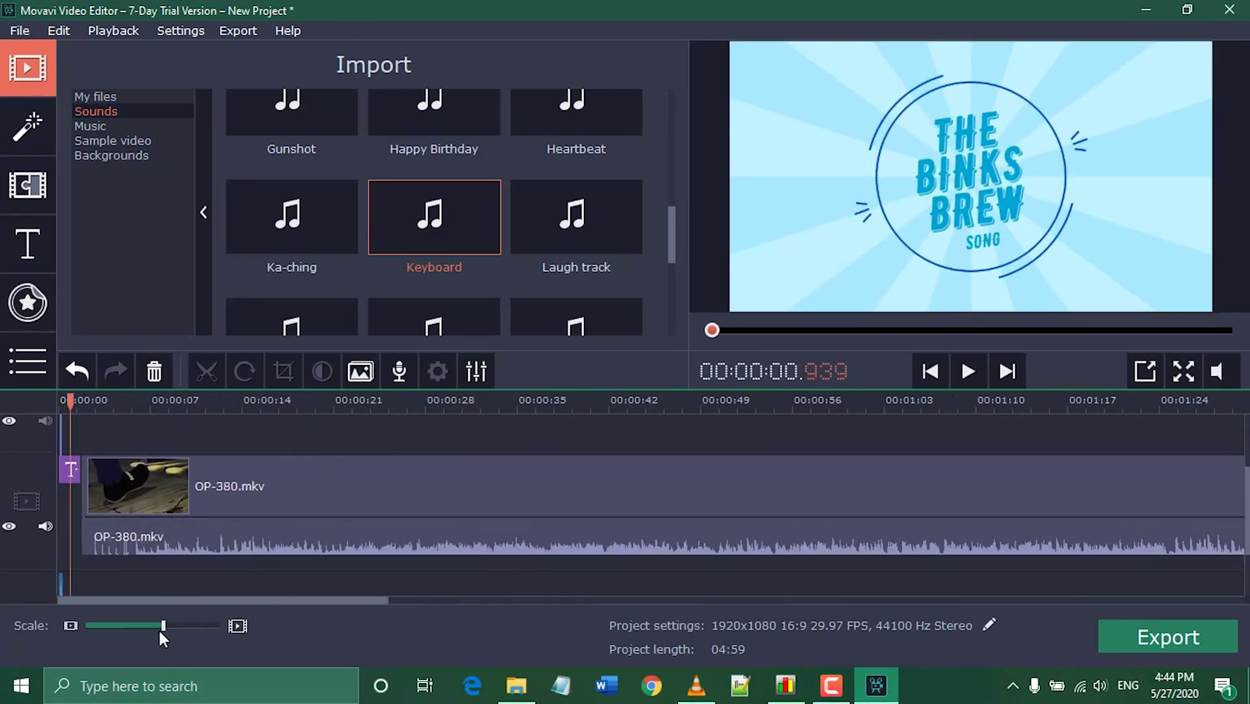
- Open the THANKS FOR WATCHING title for editing and inspect its text over the 8.png background
{"action": "left_click_drag", "start_coordinate": [163, 631], "coordinate": [137, 632]}
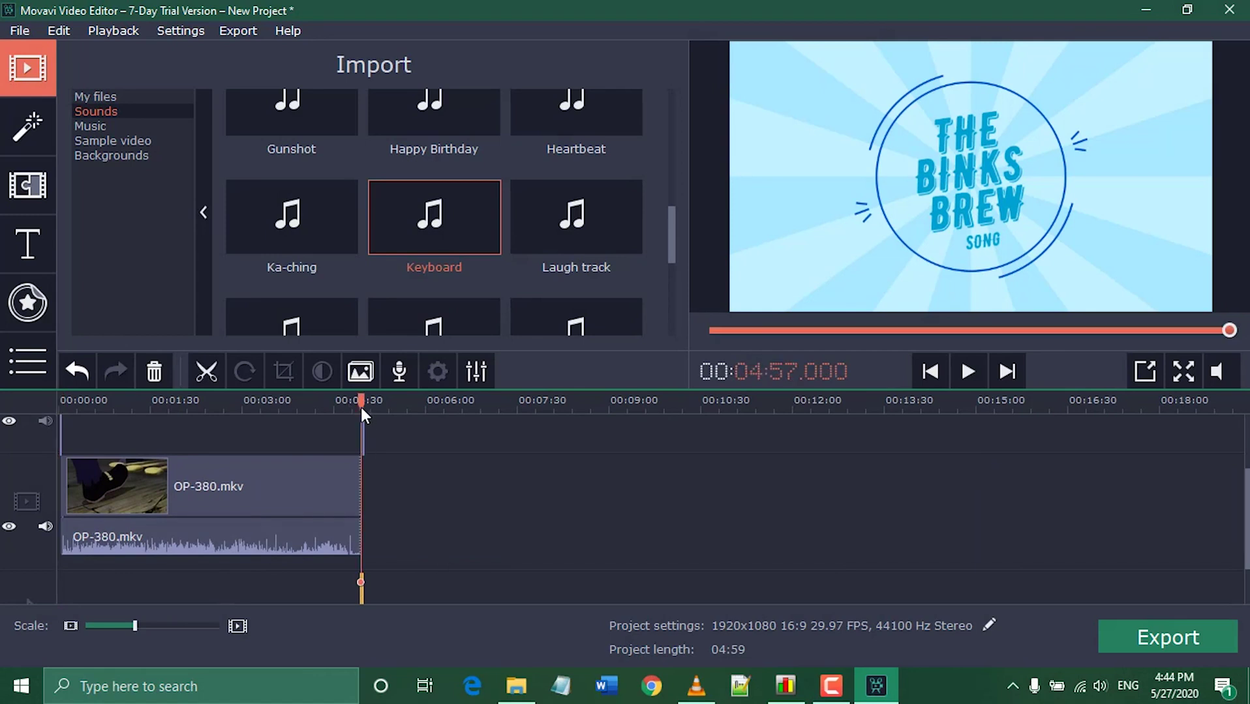
{"action": "left_click", "coordinate": [360, 407]}
{"action": "left_click_drag", "start_coordinate": [133, 627], "coordinate": [202, 627]}
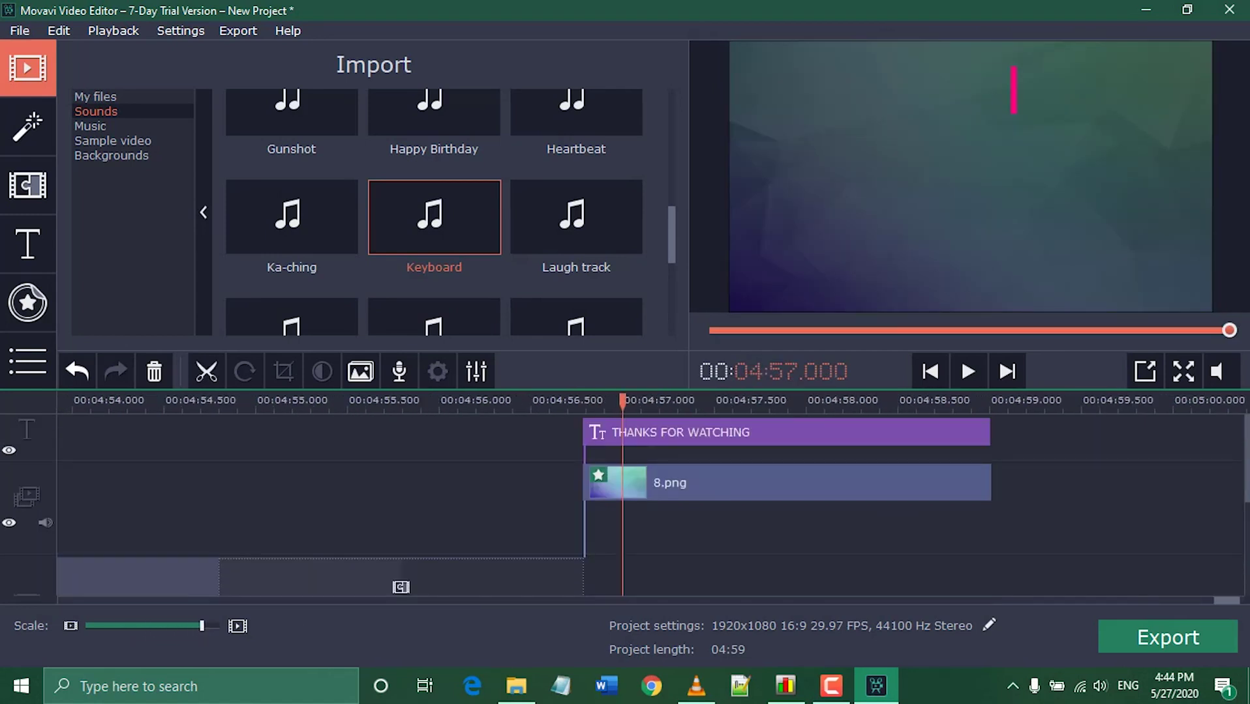
{"action": "left_click", "coordinate": [658, 434]}
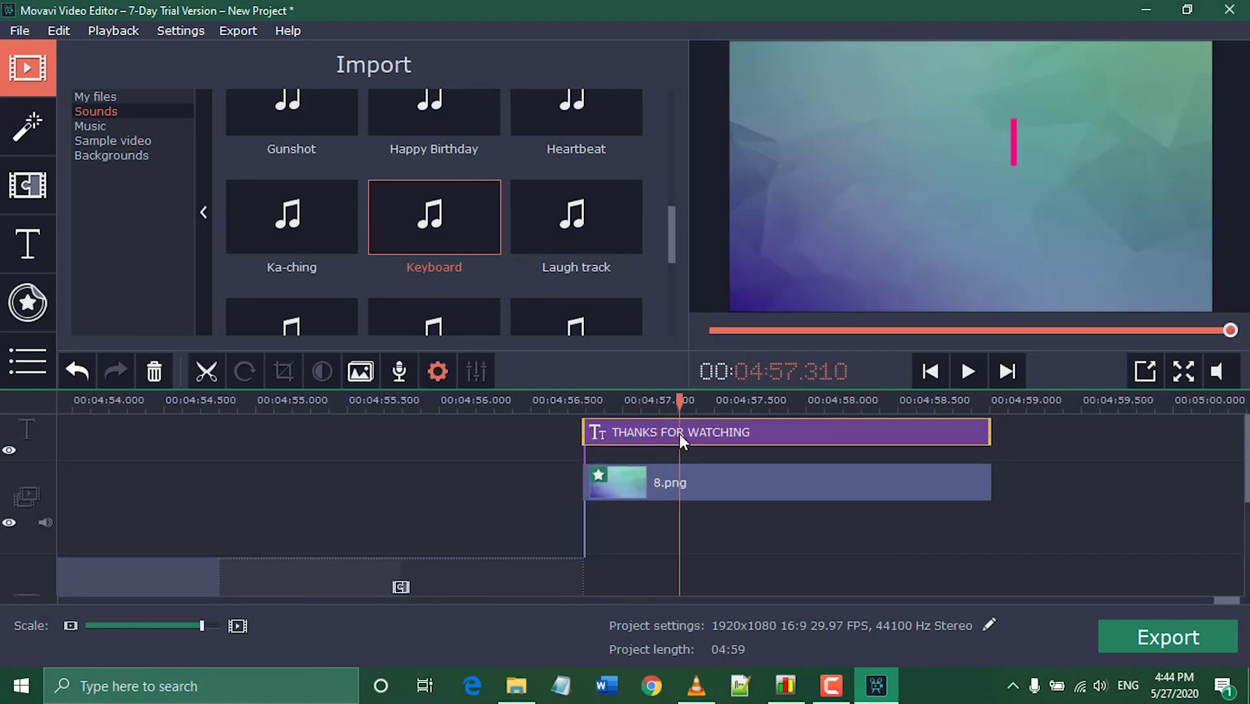
{"action": "double_click", "coordinate": [679, 433]}
{"action": "left_click", "coordinate": [956, 275]}
{"action": "left_click", "coordinate": [751, 434]}
{"action": "left_click_drag", "start_coordinate": [671, 250], "coordinate": [660, 330]}
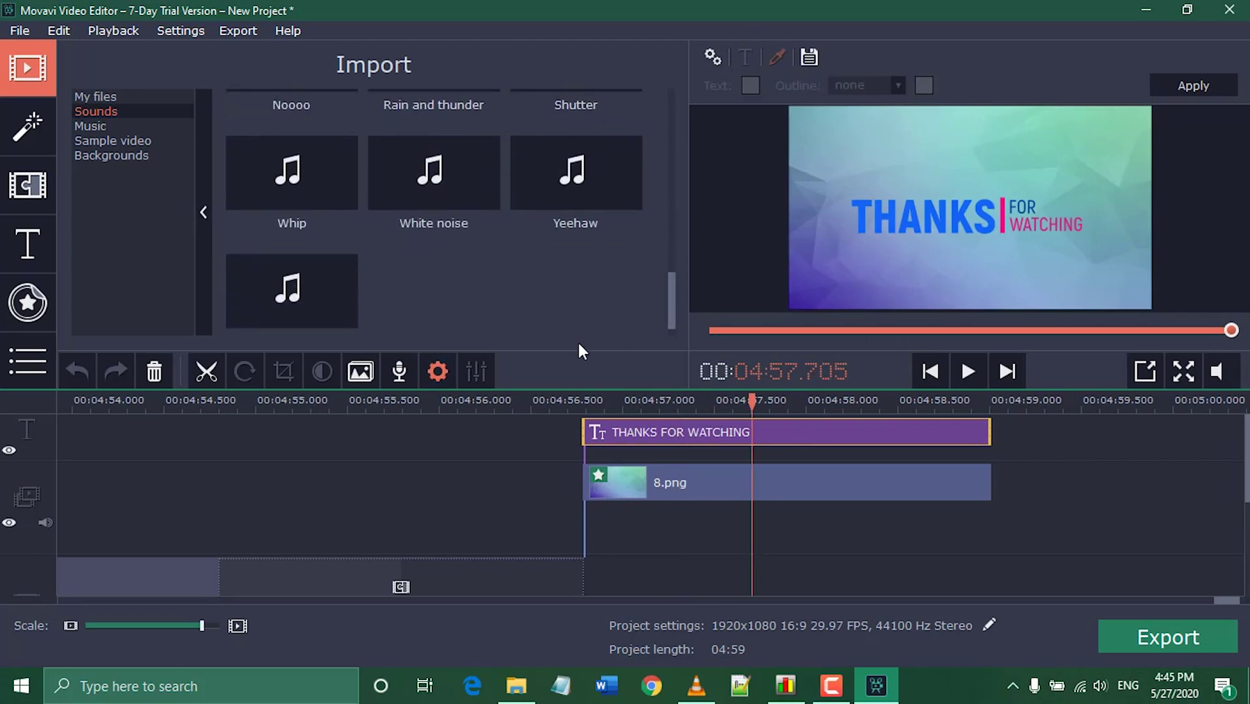
{"action": "left_click", "coordinate": [695, 539]}
{"action": "left_click", "coordinate": [666, 433]}
{"action": "double_click", "coordinate": [706, 433]}
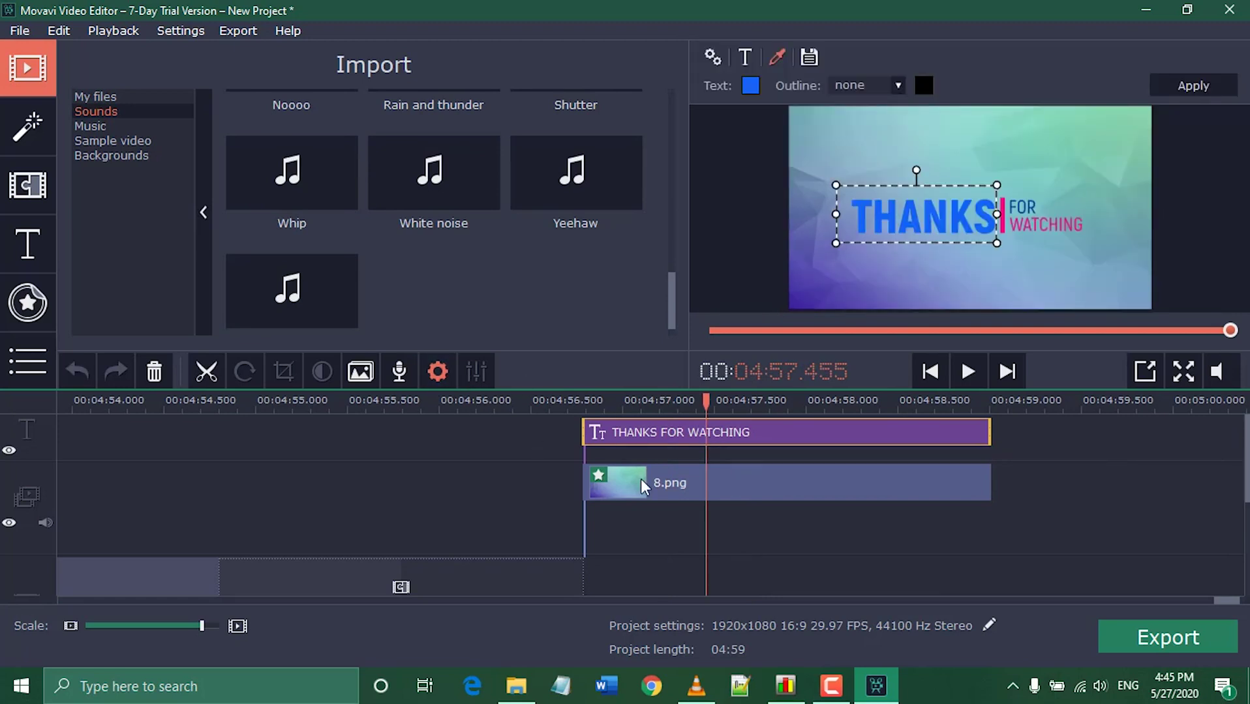
- Show the imported media files section and review the THANKS FOR WATCHING title from its beginning to its end
{"action": "left_click", "coordinate": [625, 436]}
{"action": "left_click", "coordinate": [108, 100]}
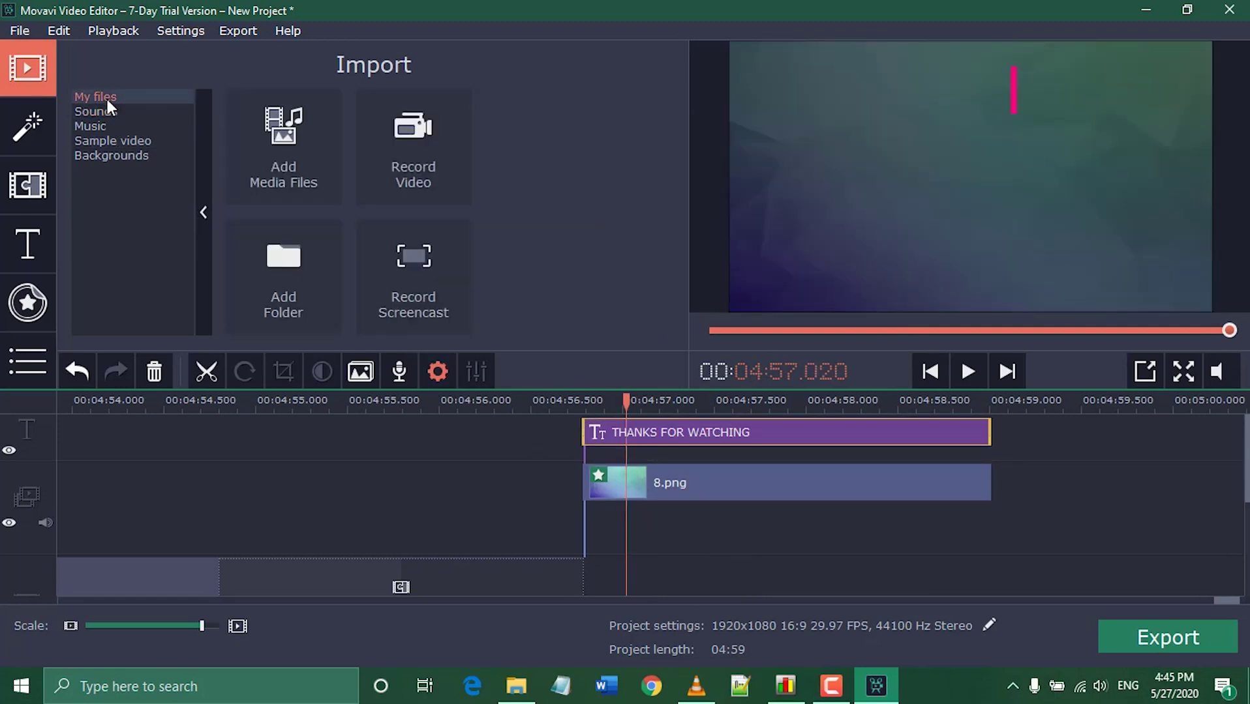
{"action": "left_click", "coordinate": [646, 430]}
{"action": "left_click", "coordinate": [627, 493]}
{"action": "double_click", "coordinate": [647, 433]}
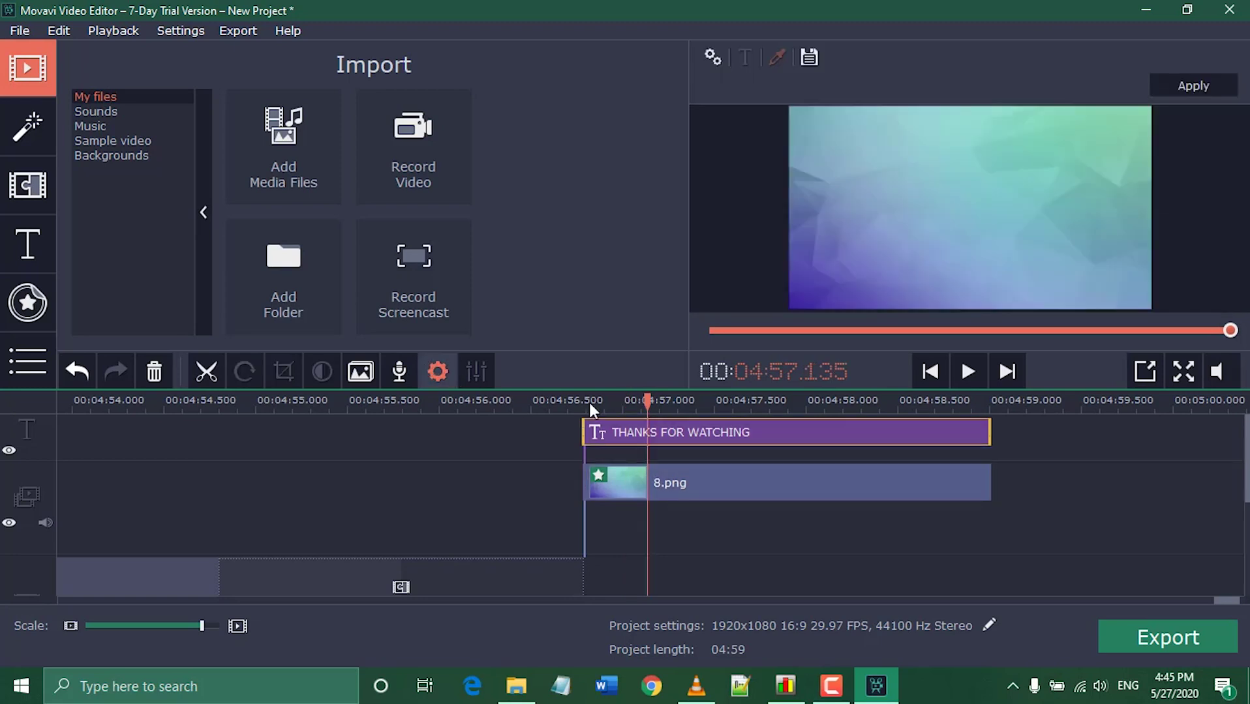
{"action": "left_click_drag", "start_coordinate": [647, 401], "coordinate": [985, 403]}
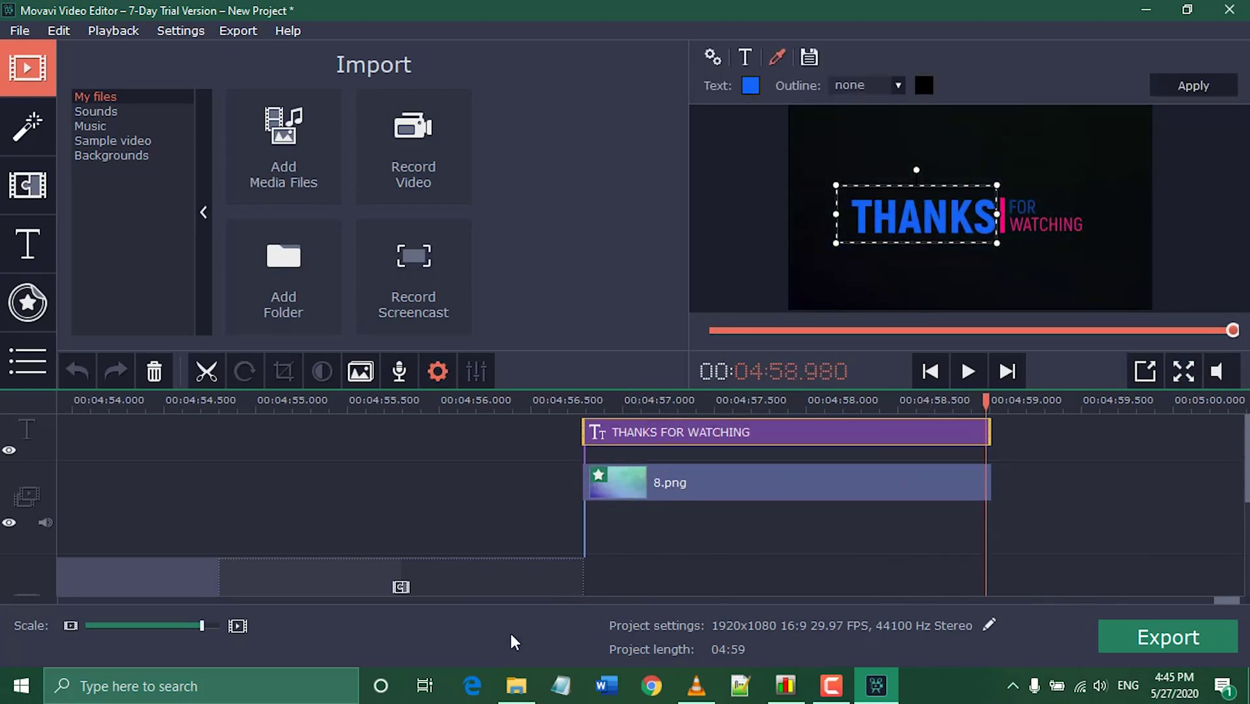
- Play back the whole project from the start, sampling its last part, and return the playhead to 00:00:00.000
{"action": "left_click_drag", "start_coordinate": [203, 629], "coordinate": [117, 633]}
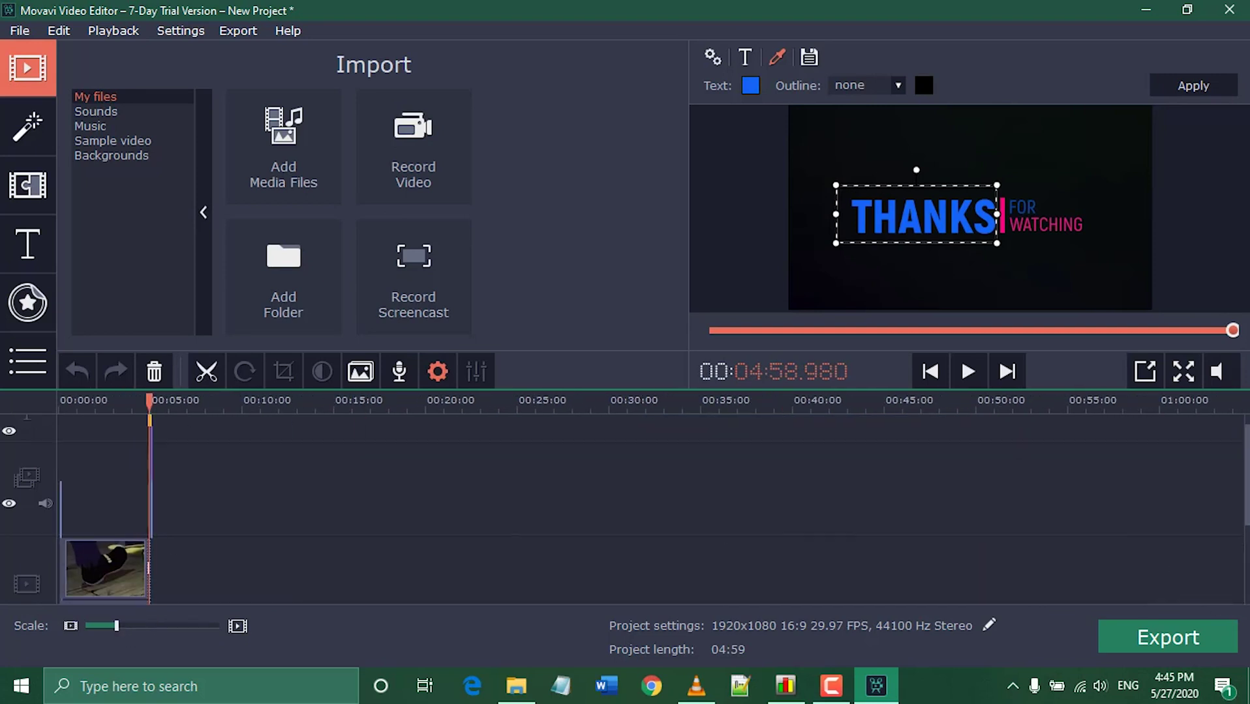
{"action": "left_click_drag", "start_coordinate": [149, 400], "coordinate": [3, 416]}
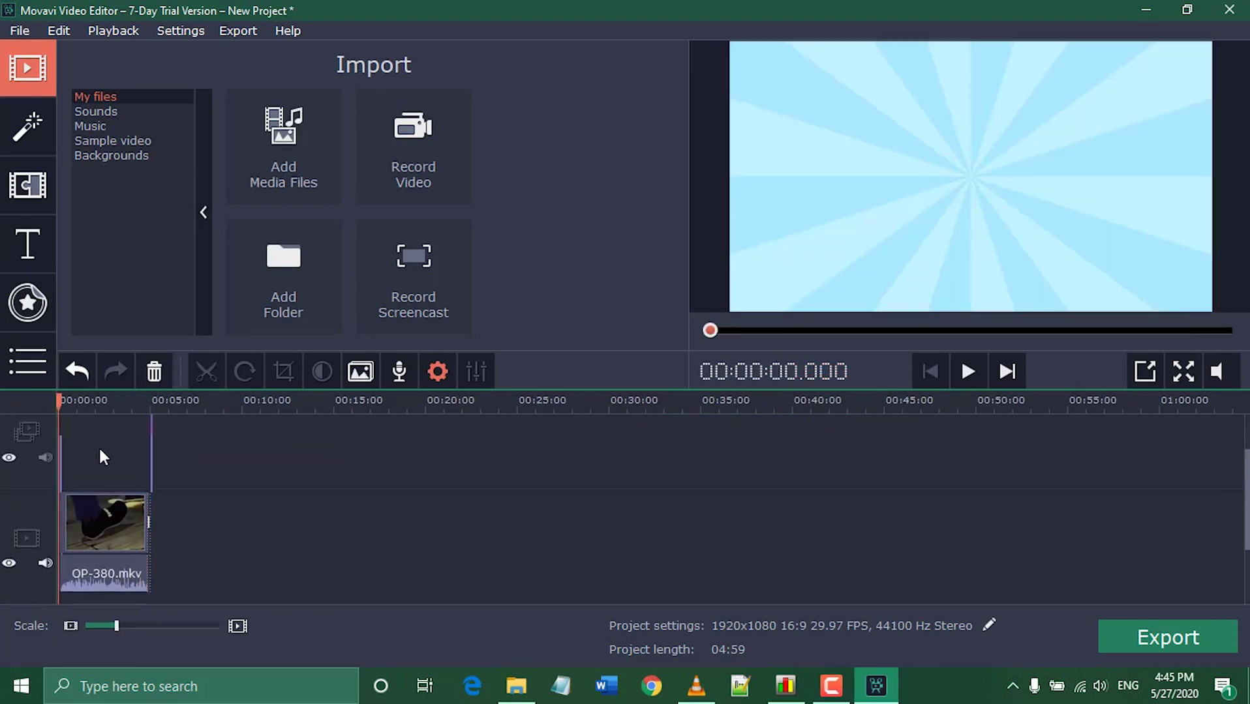
{"action": "left_click", "coordinate": [971, 380]}
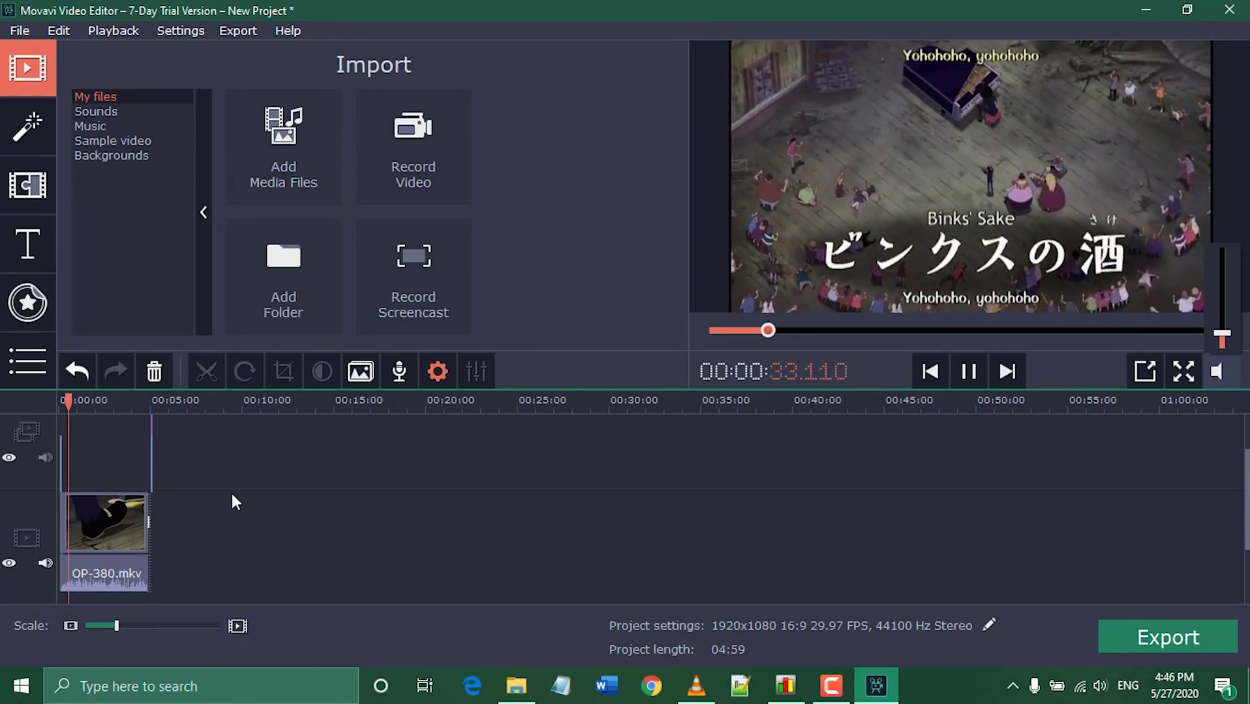
{"action": "key", "text": "space"}
{"action": "left_click", "coordinate": [124, 401]}
{"action": "left_click", "coordinate": [967, 383]}
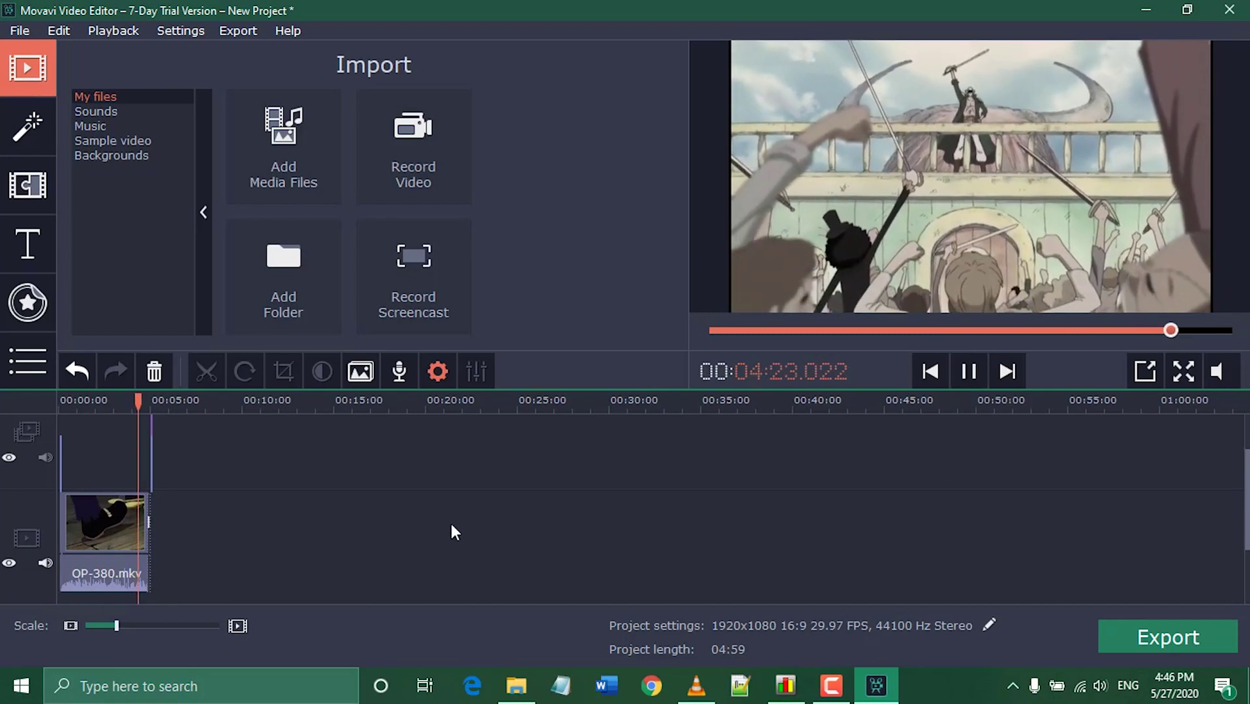
{"action": "left_click", "coordinate": [142, 401]}
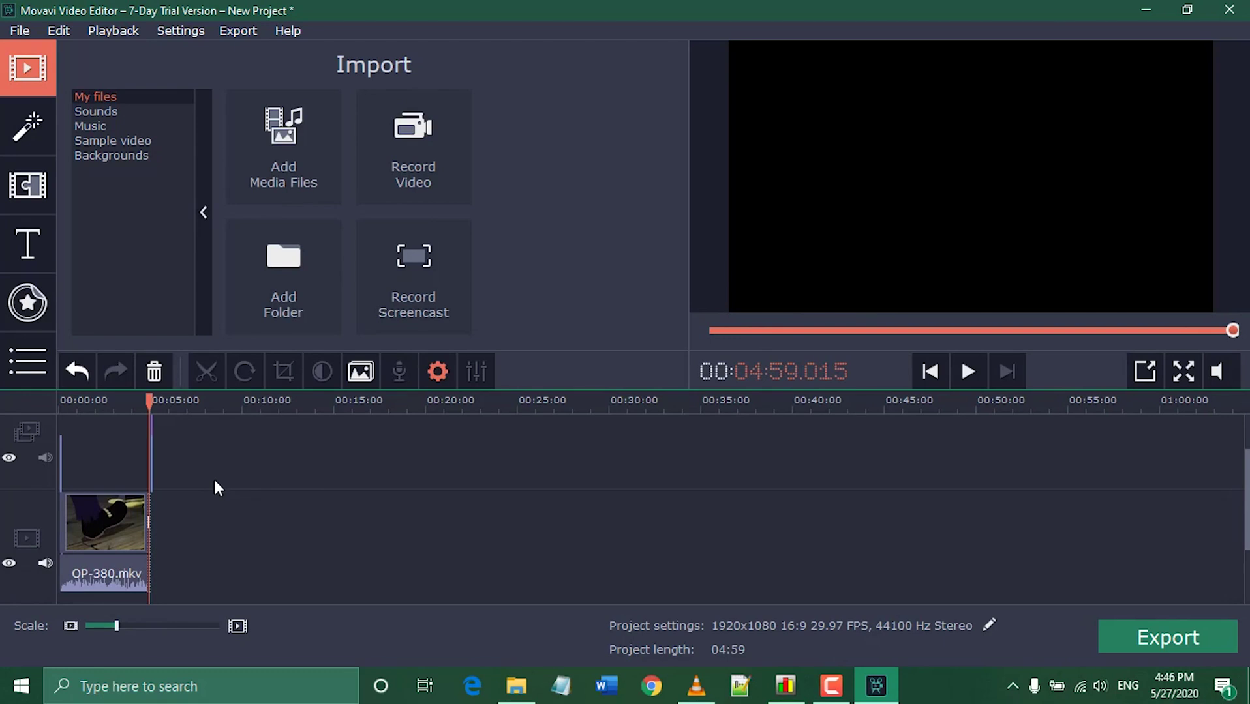
{"action": "left_click_drag", "start_coordinate": [149, 400], "coordinate": [53, 399]}
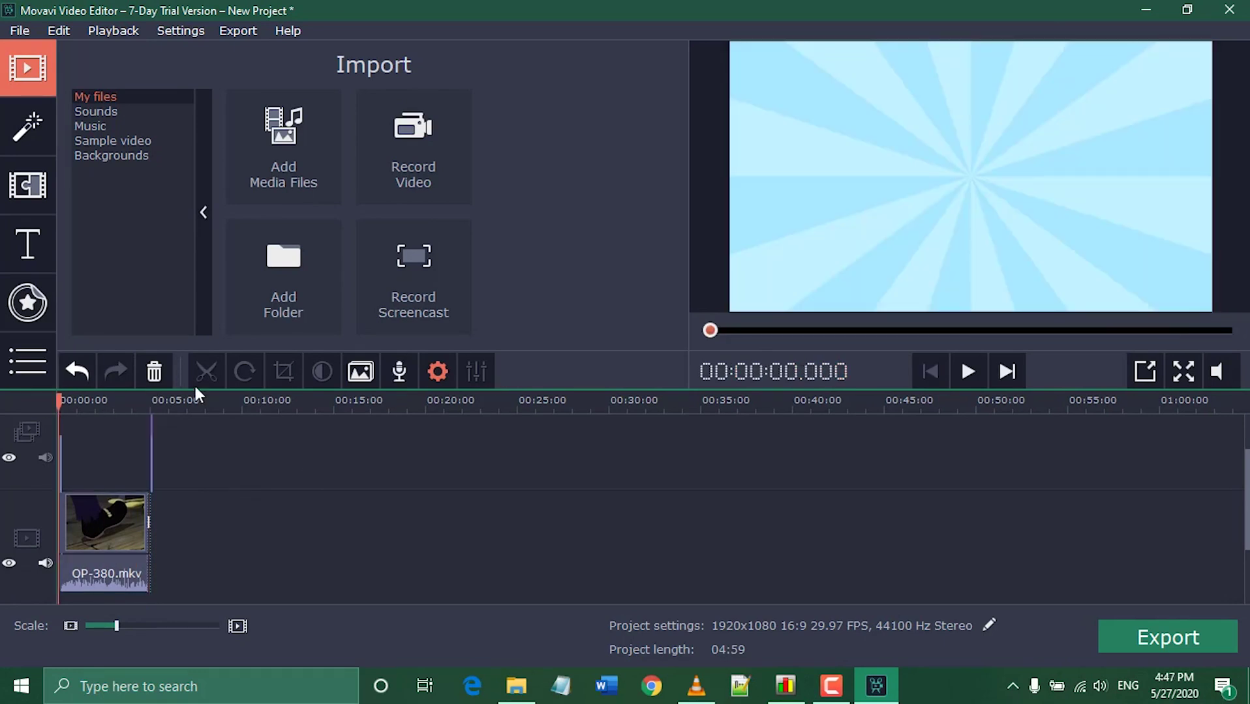
- Set up saving the movie as MP4 with H.264 codec, keeping the project at 1920x1080, 29.97 FPS and 44100 Hz Stereo
{"action": "left_click", "coordinate": [21, 31]}
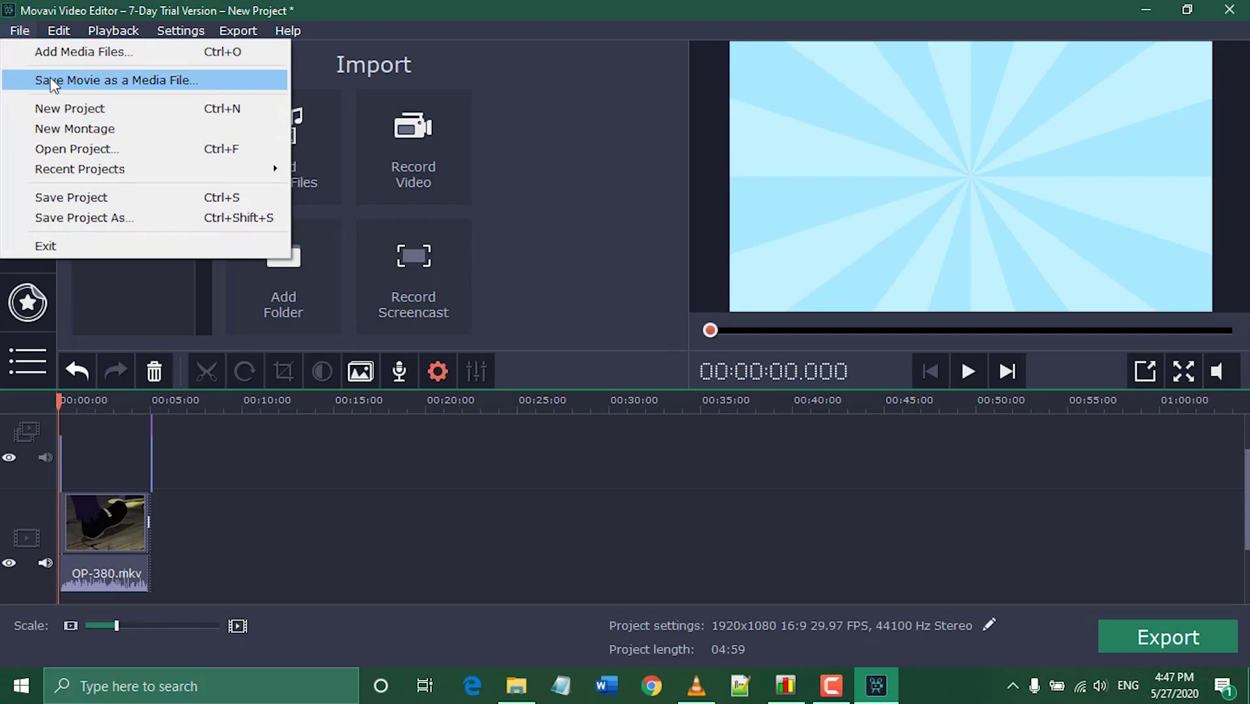
{"action": "left_click", "coordinate": [34, 80]}
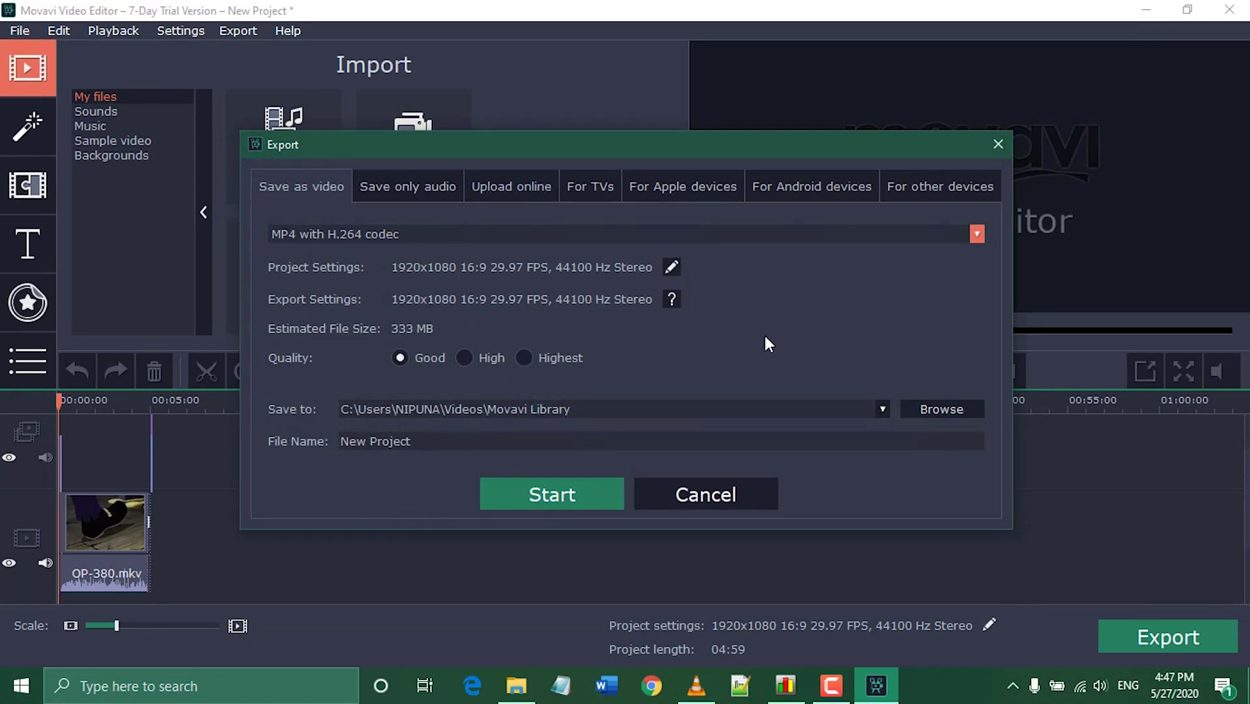
{"action": "left_click", "coordinate": [711, 236]}
{"action": "left_click", "coordinate": [373, 249]}
{"action": "left_click", "coordinate": [671, 267]}
{"action": "left_click", "coordinate": [558, 261]}
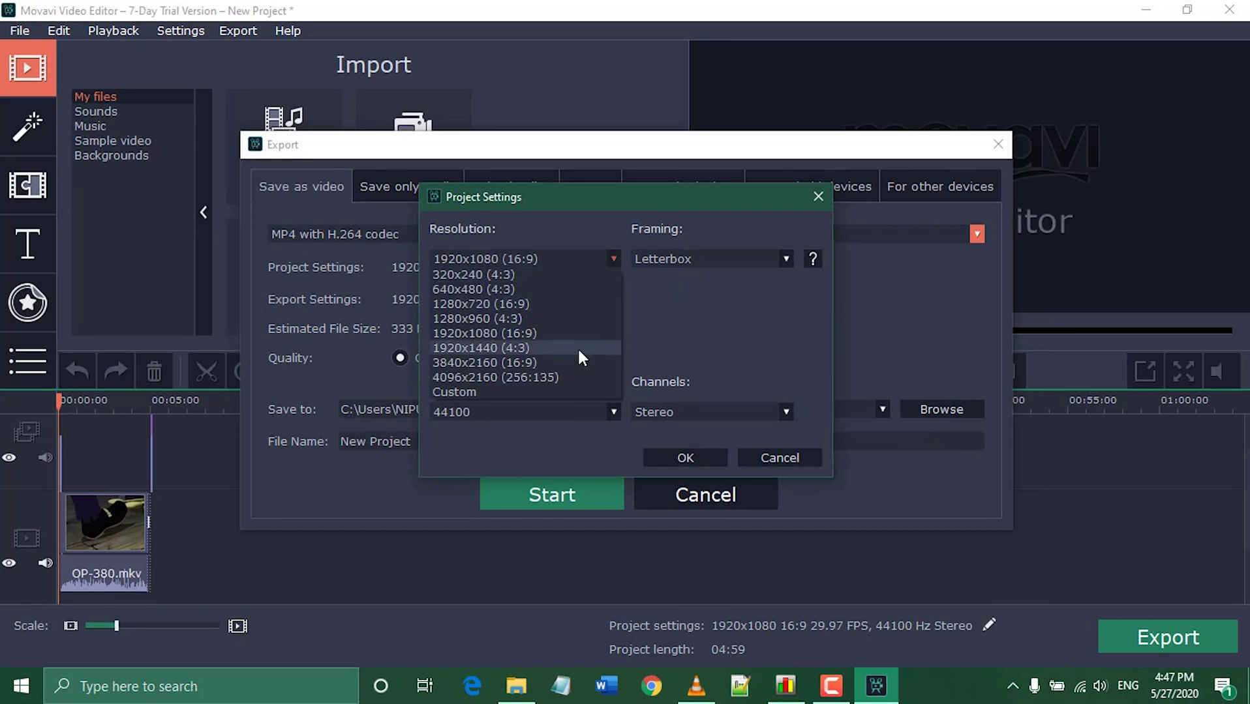
{"action": "left_click", "coordinate": [655, 335]}
{"action": "left_click", "coordinate": [613, 352]}
{"action": "left_click", "coordinate": [553, 482]}
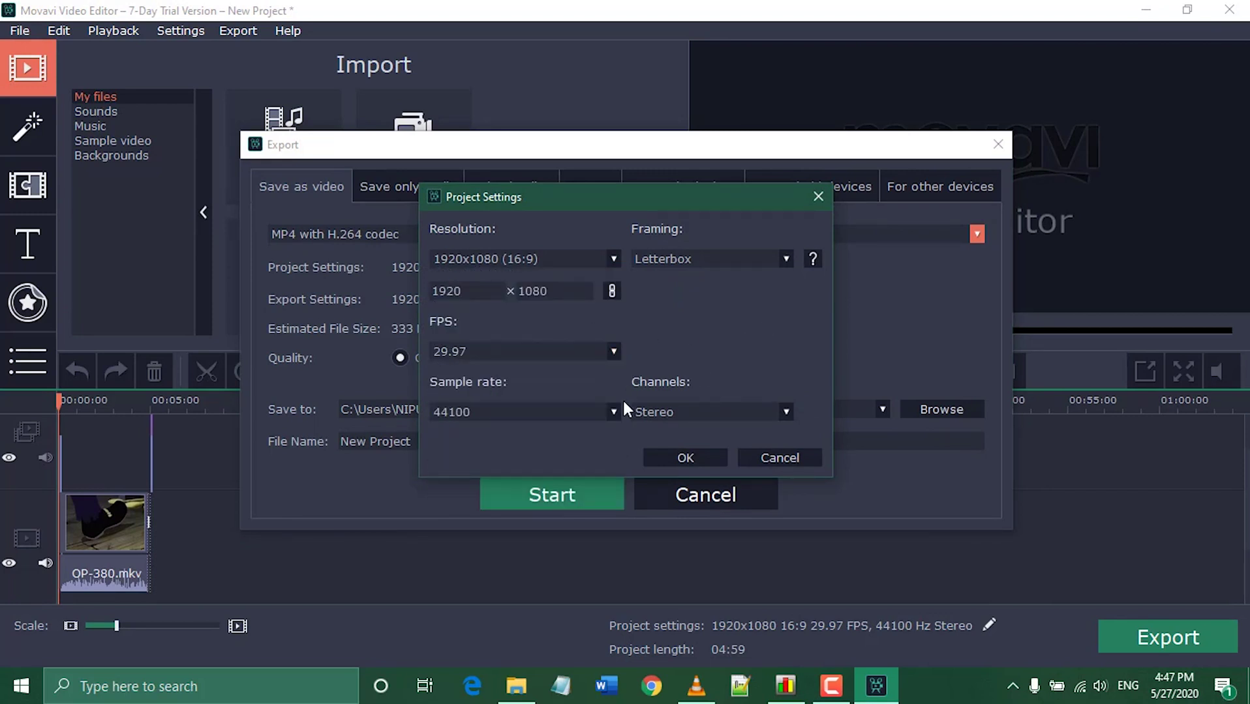
{"action": "left_click", "coordinate": [681, 458]}
- Name the output file Binks Brew Song, check the audio-only and online upload options, and start exporting it as a video
{"action": "triple_click", "coordinate": [430, 438]}
{"action": "type", "text": "Binks Brew Song"}
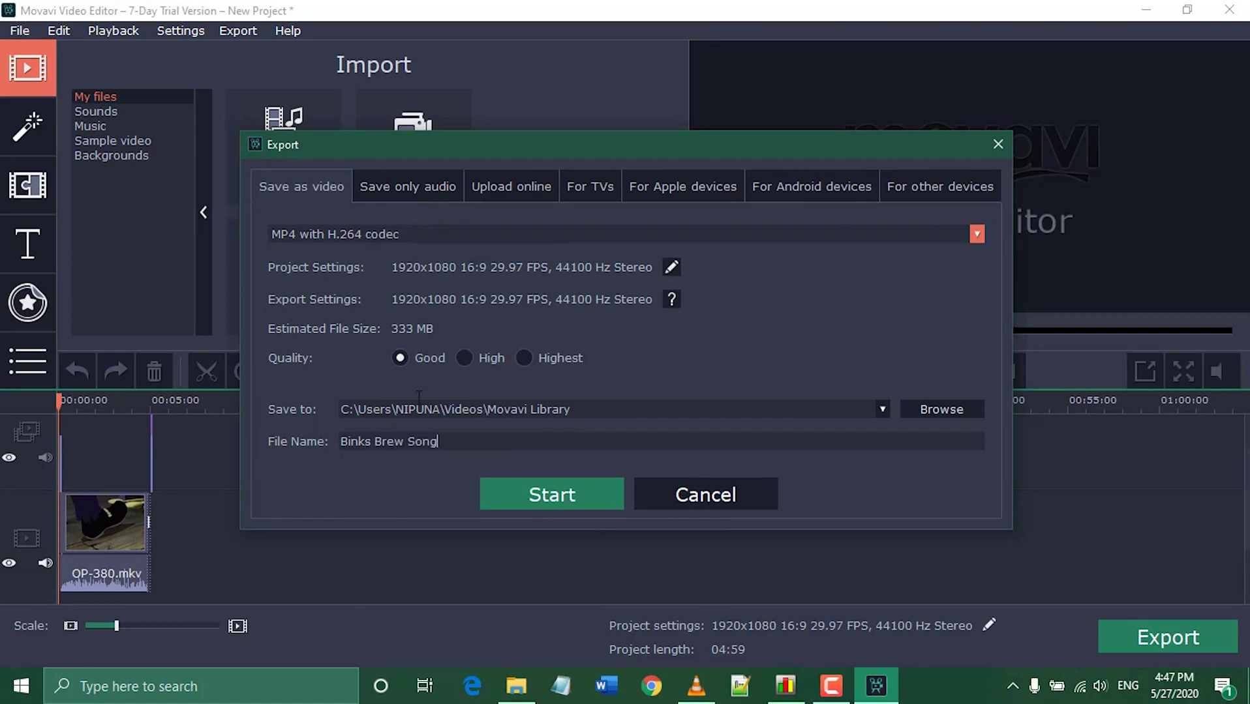
{"action": "left_click", "coordinate": [411, 190]}
{"action": "left_click", "coordinate": [511, 186]}
{"action": "left_click", "coordinate": [302, 187]}
{"action": "left_click", "coordinate": [582, 498]}
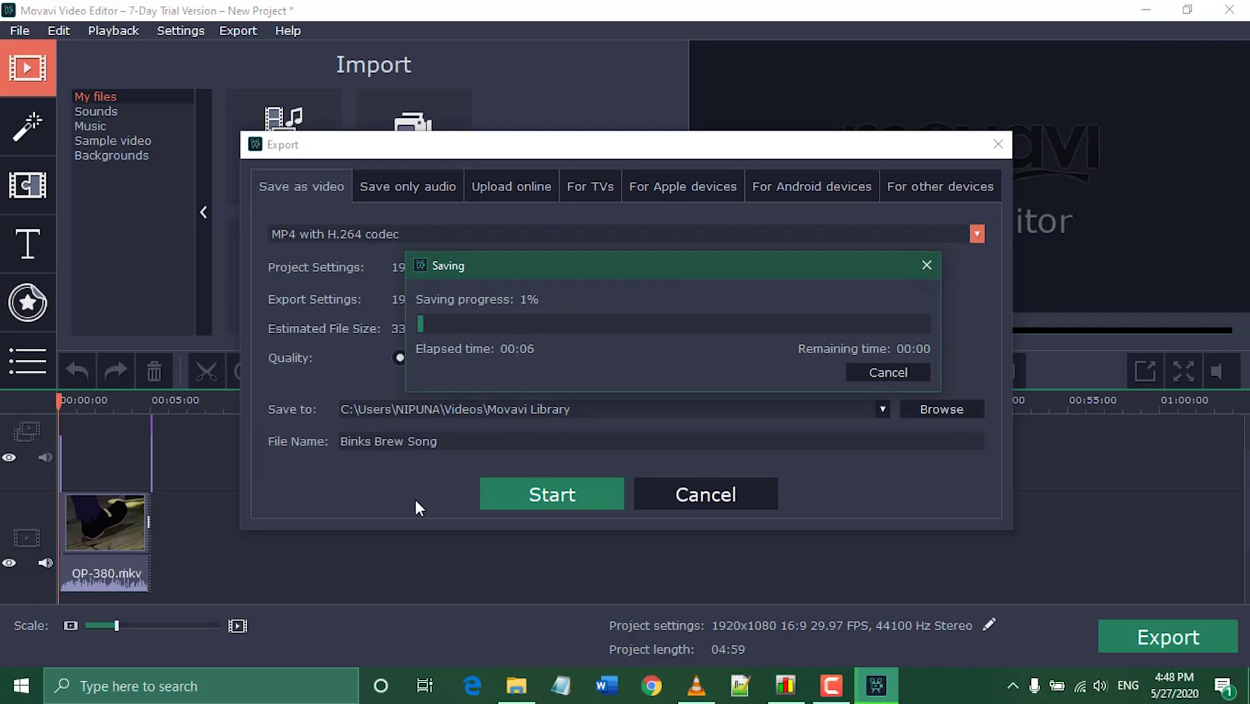
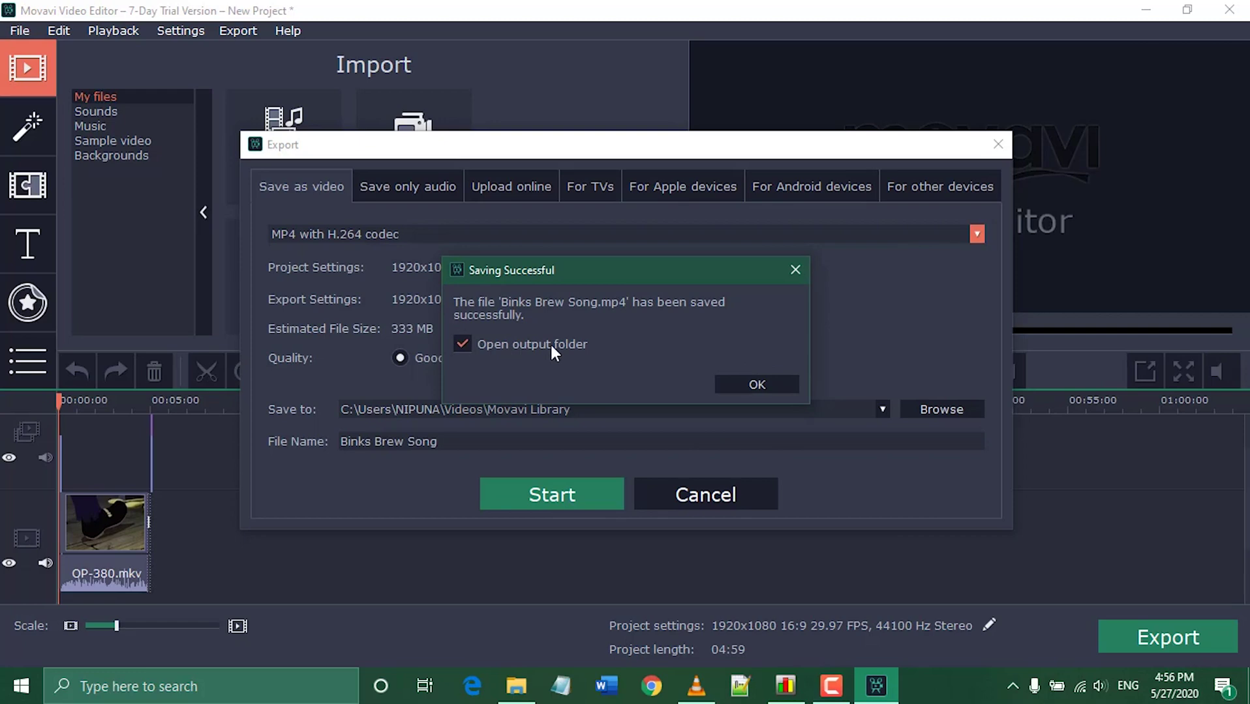
- Open the output folder of the finished export and play Binks Brew Song in VLC media player, briefly in full screen
{"action": "left_click", "coordinate": [735, 389]}
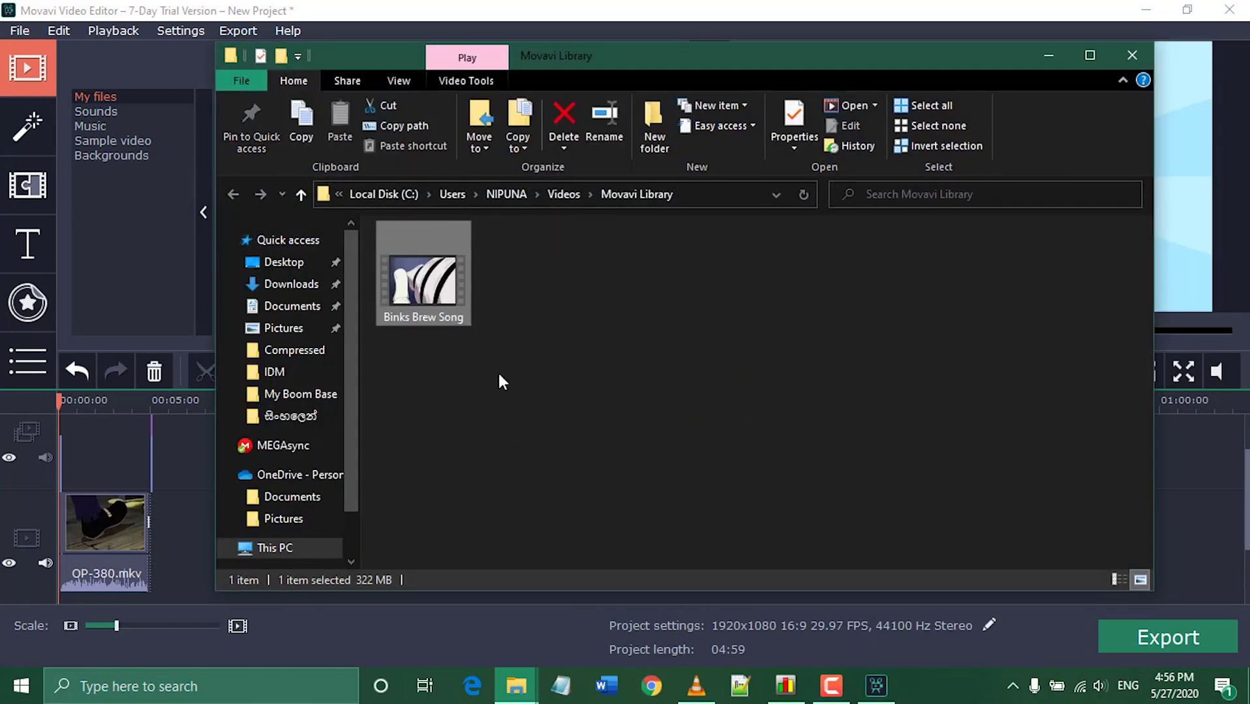
{"action": "double_click", "coordinate": [430, 294]}
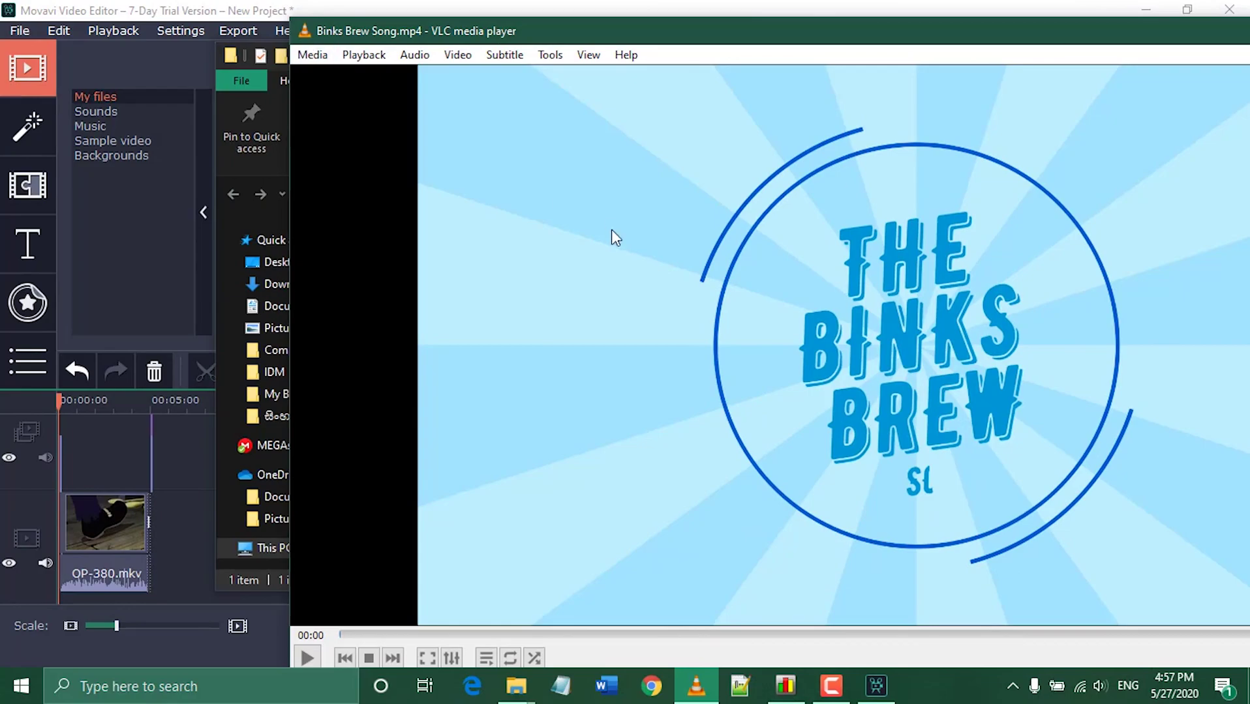
{"action": "double_click", "coordinate": [612, 230]}
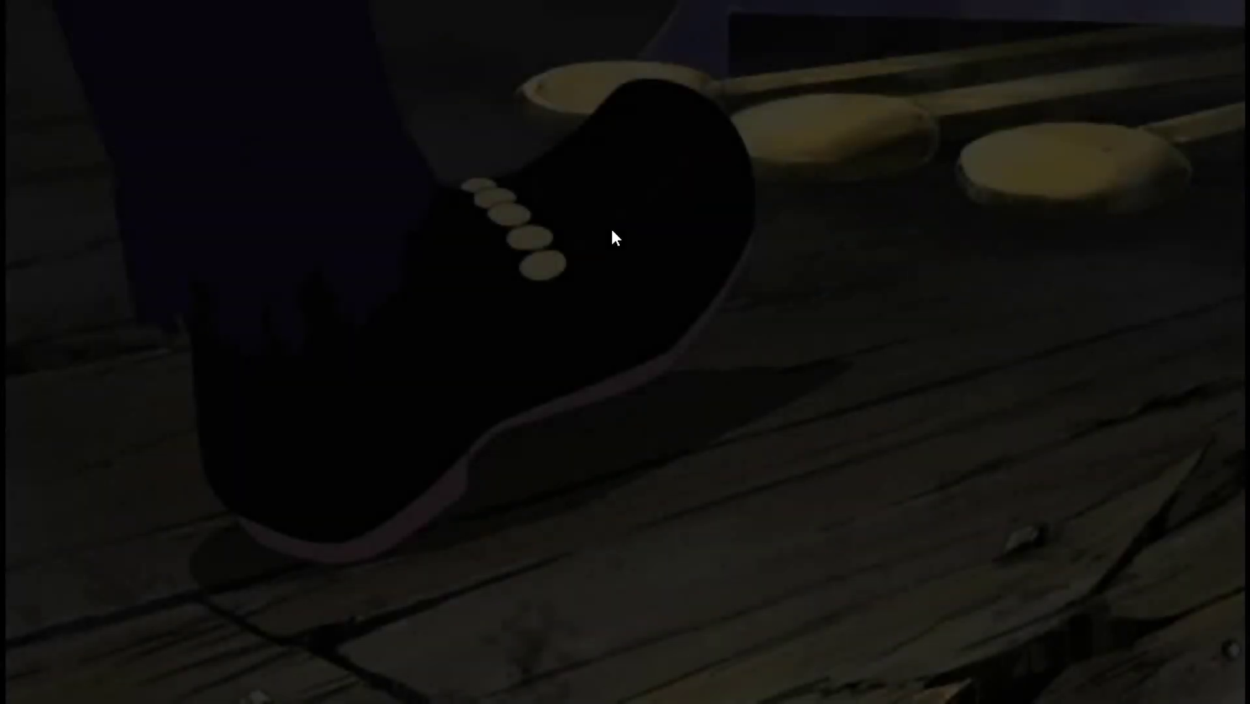
{"action": "double_click", "coordinate": [612, 233]}
- Skim through the exported Binks Brew Song video from its first third to about 04:40
{"action": "left_click", "coordinate": [420, 647]}
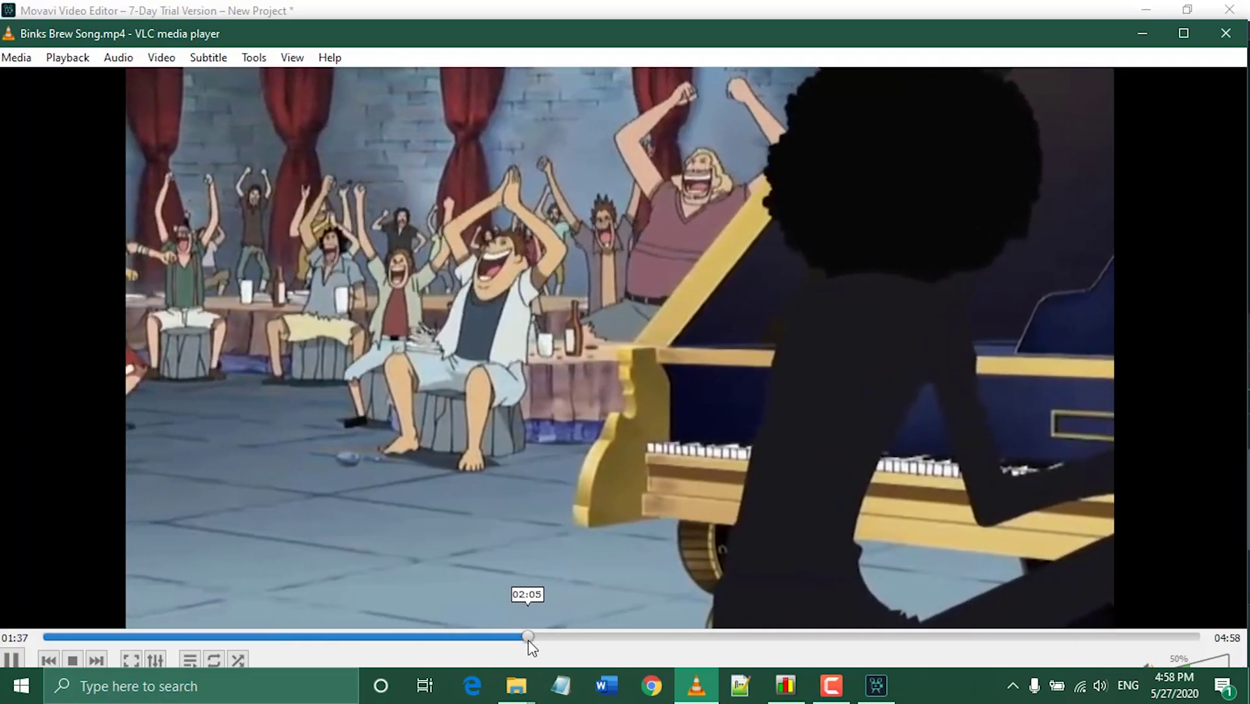
{"action": "left_click", "coordinate": [529, 646]}
{"action": "left_click", "coordinate": [584, 645]}
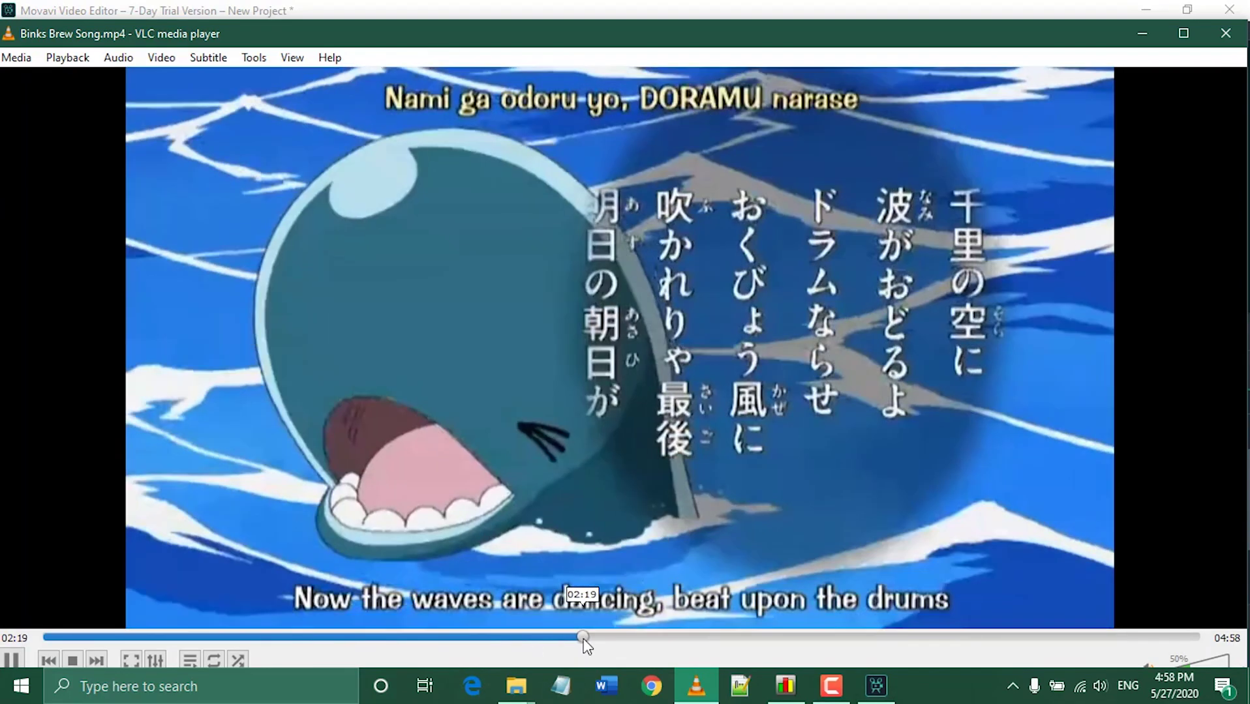
{"action": "left_click", "coordinate": [614, 646]}
{"action": "left_click", "coordinate": [651, 646]}
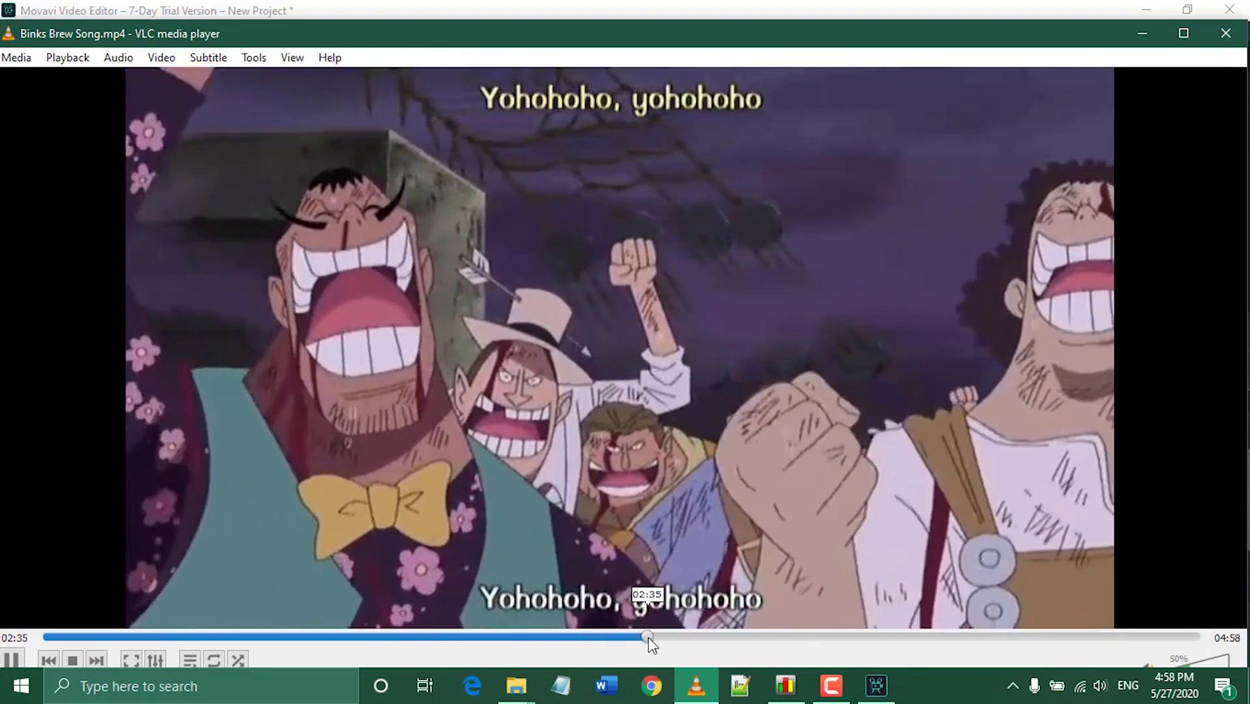
{"action": "left_click", "coordinate": [691, 645]}
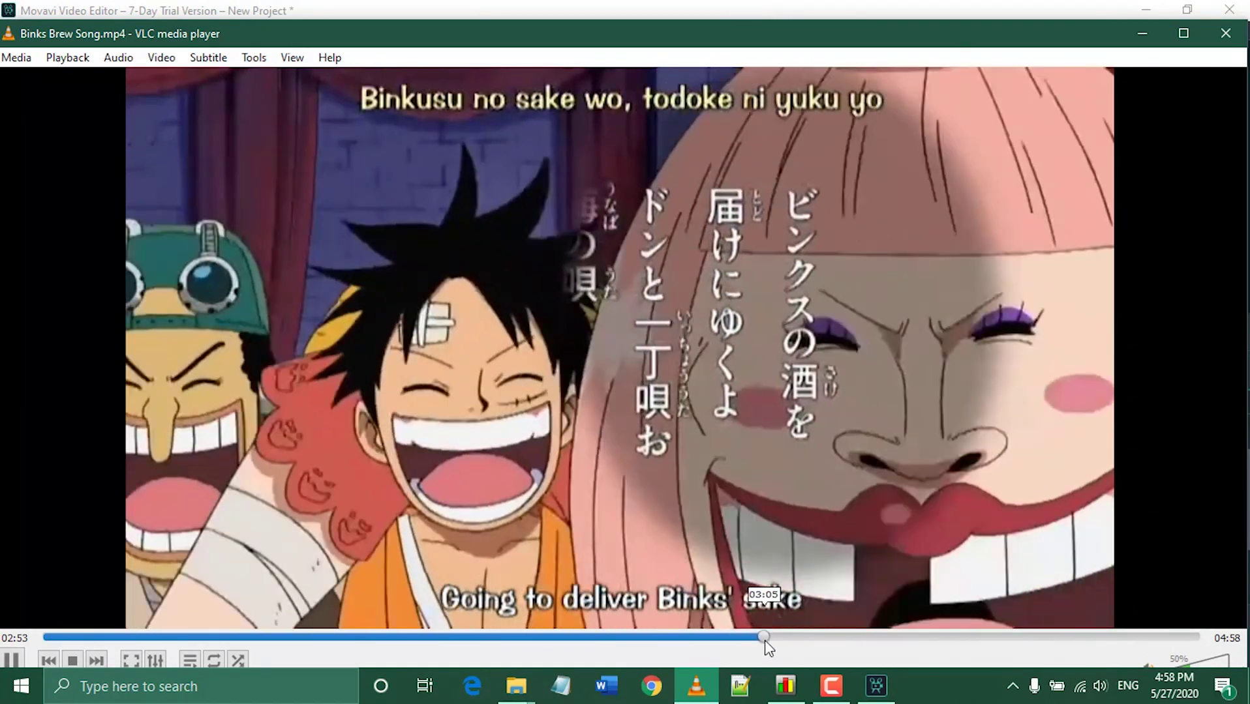
{"action": "left_click", "coordinate": [767, 645]}
{"action": "left_click", "coordinate": [828, 645]}
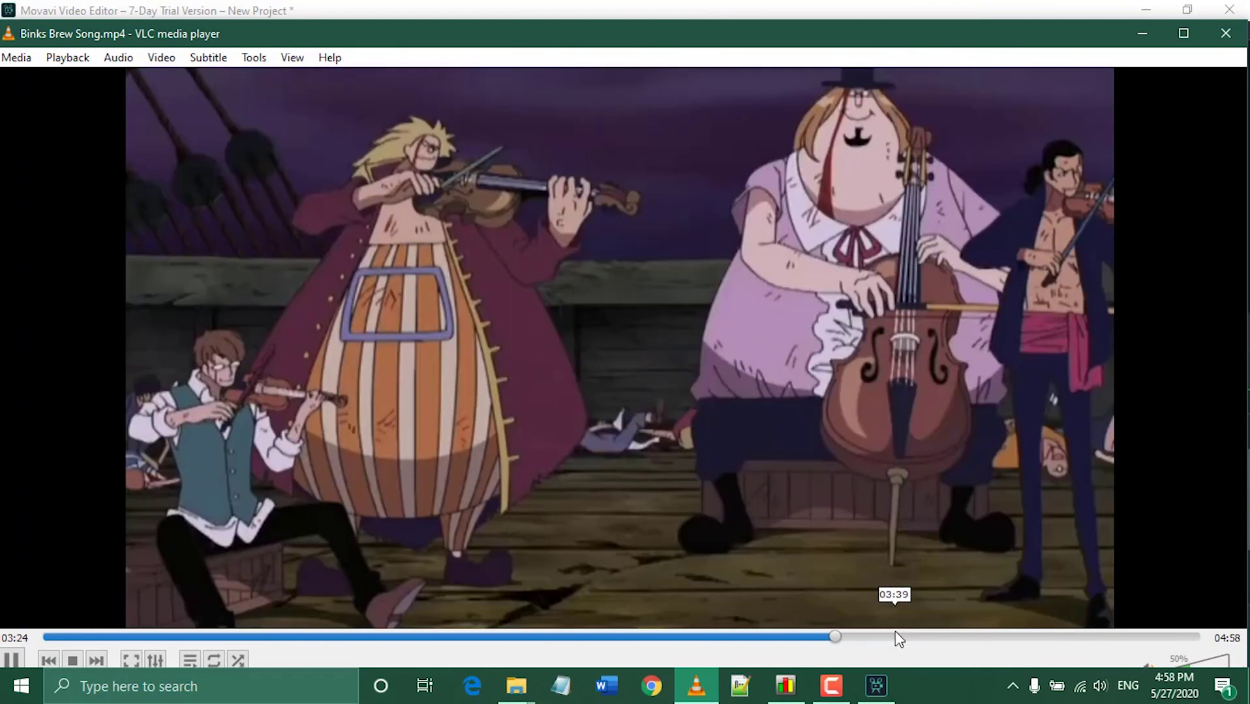
{"action": "left_click", "coordinate": [922, 640]}
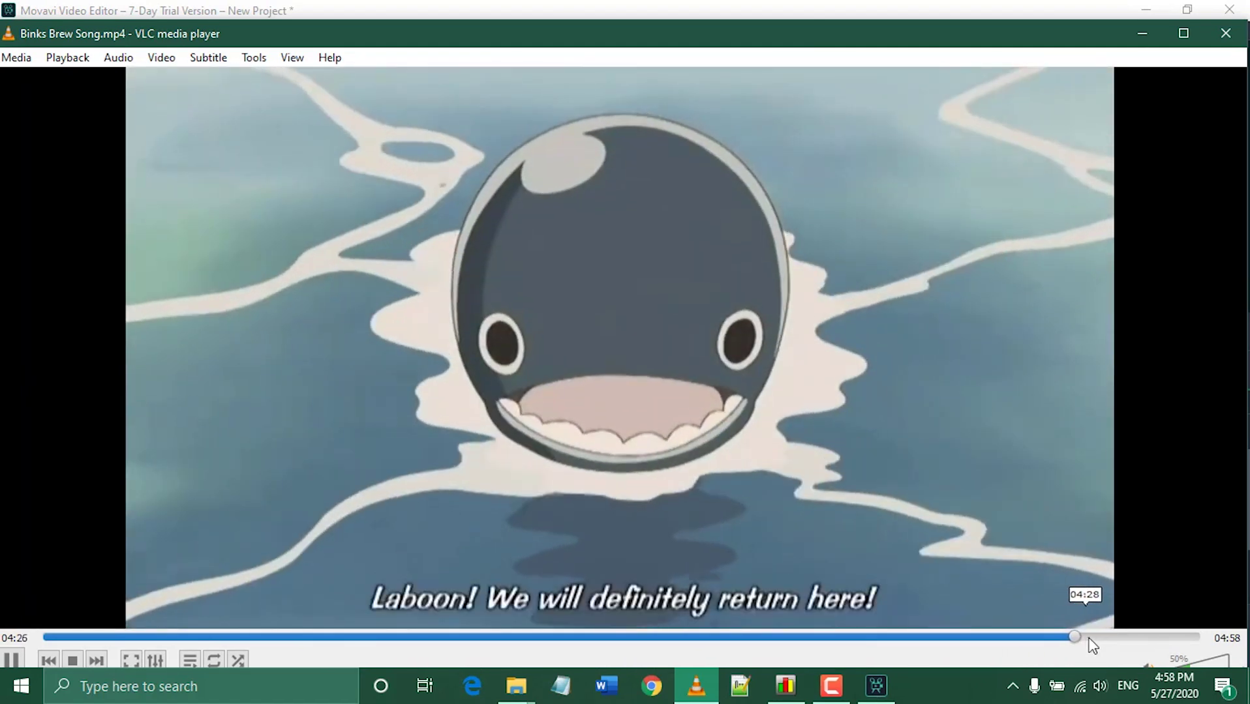
{"action": "left_click", "coordinate": [1090, 637]}
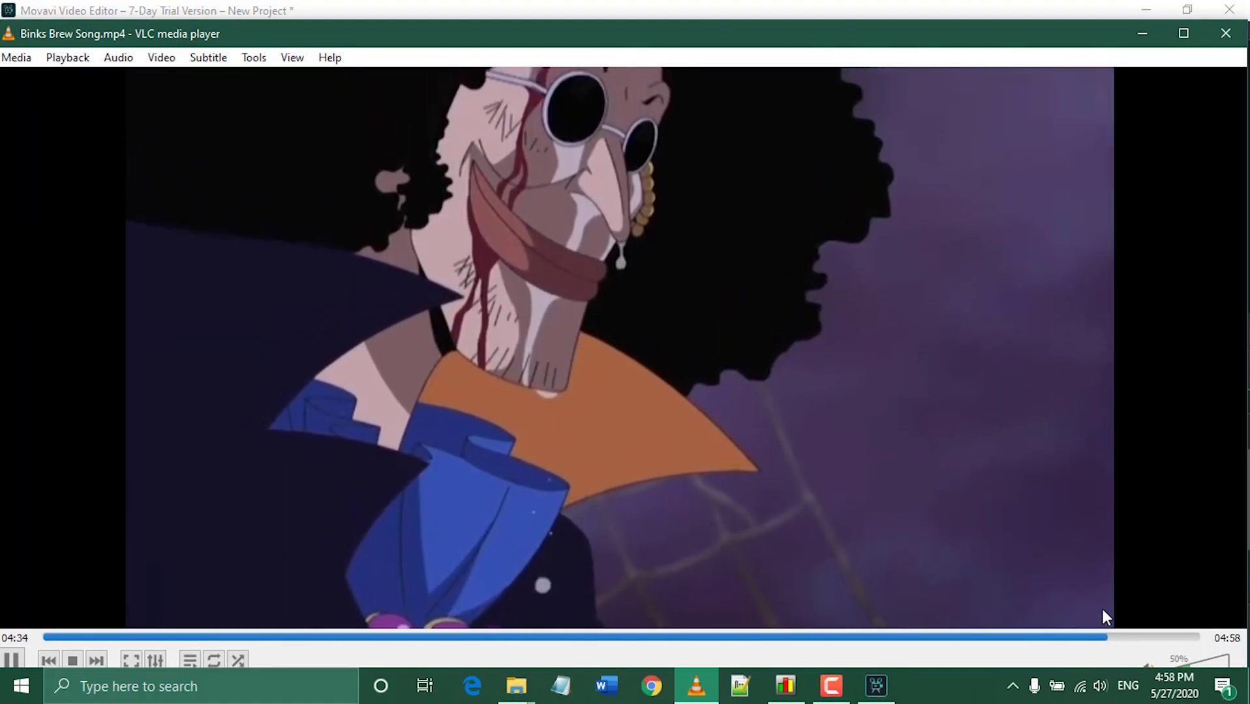
{"action": "left_click", "coordinate": [1126, 638]}
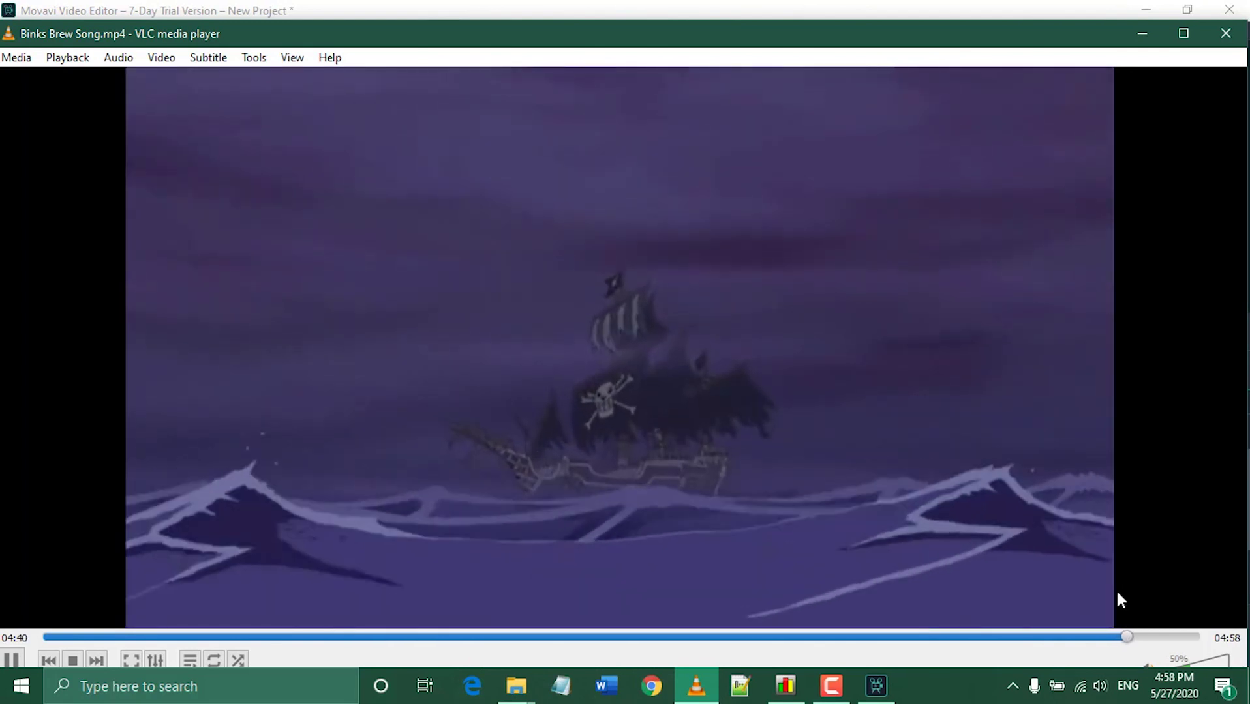